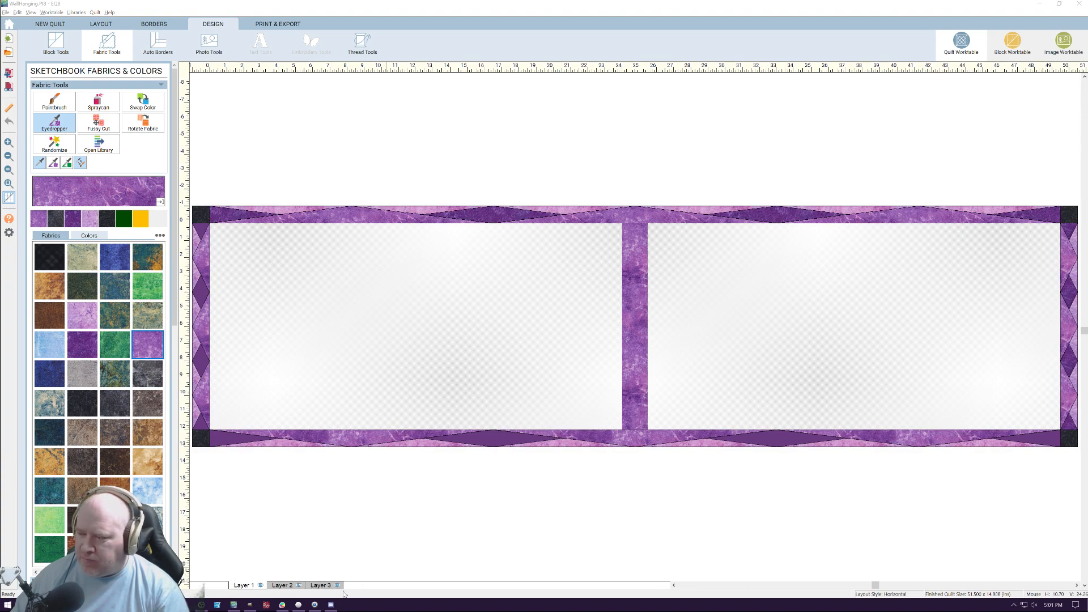
left_click(1015, 605)
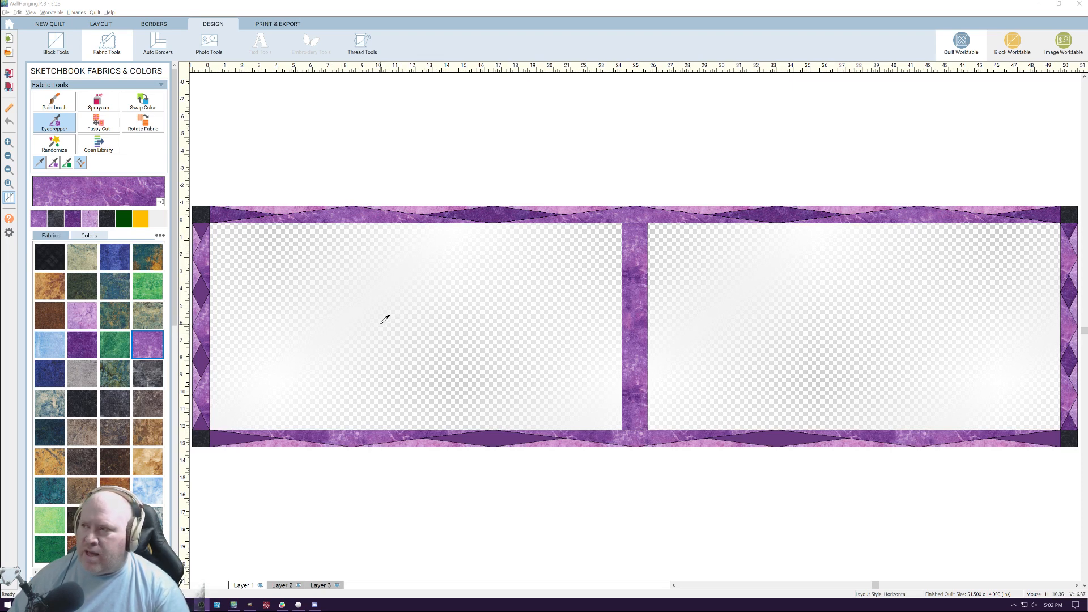
In the Block Worktable, draw diagonals across the block's left corners, meeting the side at 3 and 8 inches, plus a vertical line at 5 inches
left_click(1014, 42)
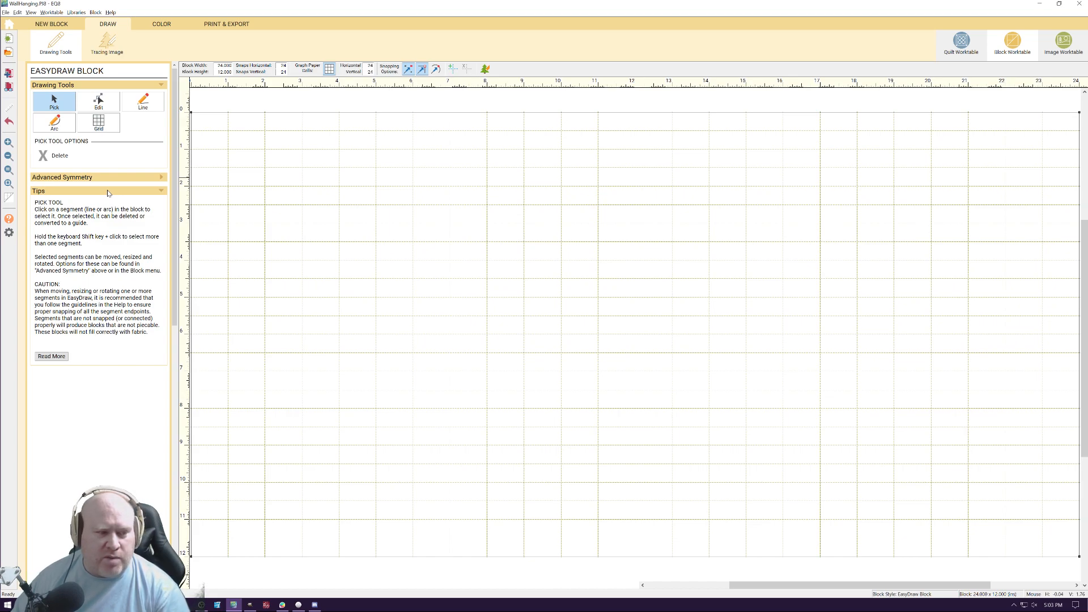
left_click(144, 103)
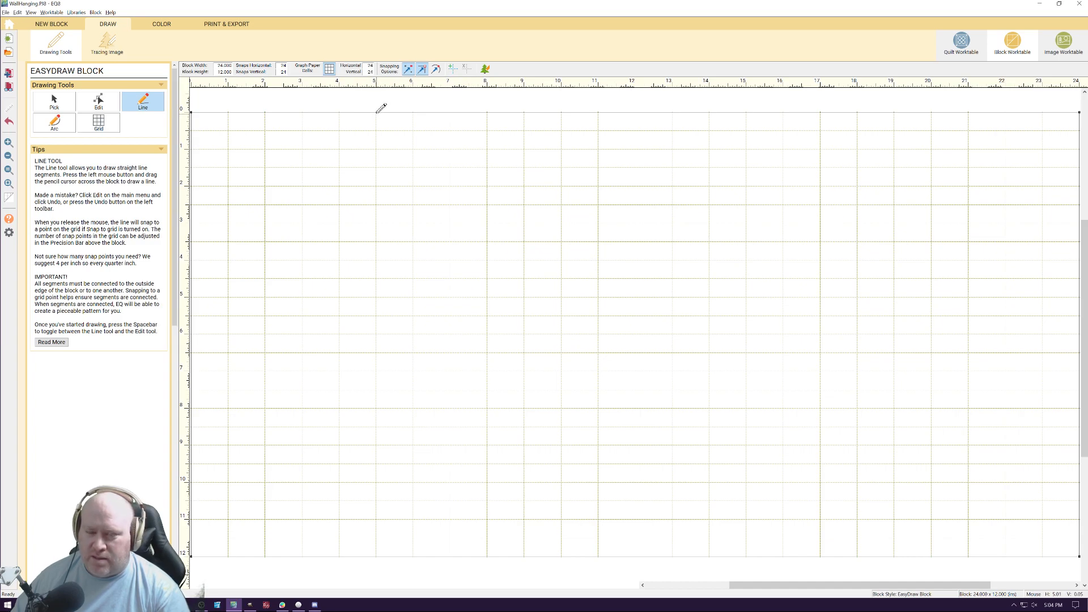
mouse_move(377, 112)
left_mouse_down()
mouse_move(215, 201)
mouse_move(192, 222)
mouse_move(191, 260)
mouse_move(191, 222)
left_mouse_up()
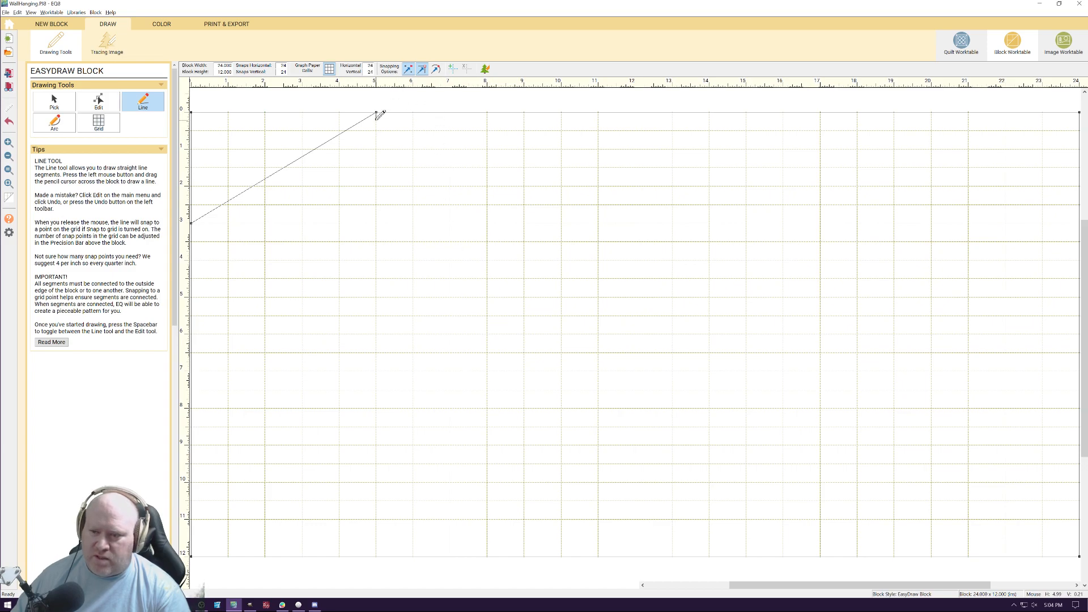
mouse_move(376, 112)
left_mouse_down()
mouse_move(381, 552)
mouse_move(192, 407)
left_mouse_up()
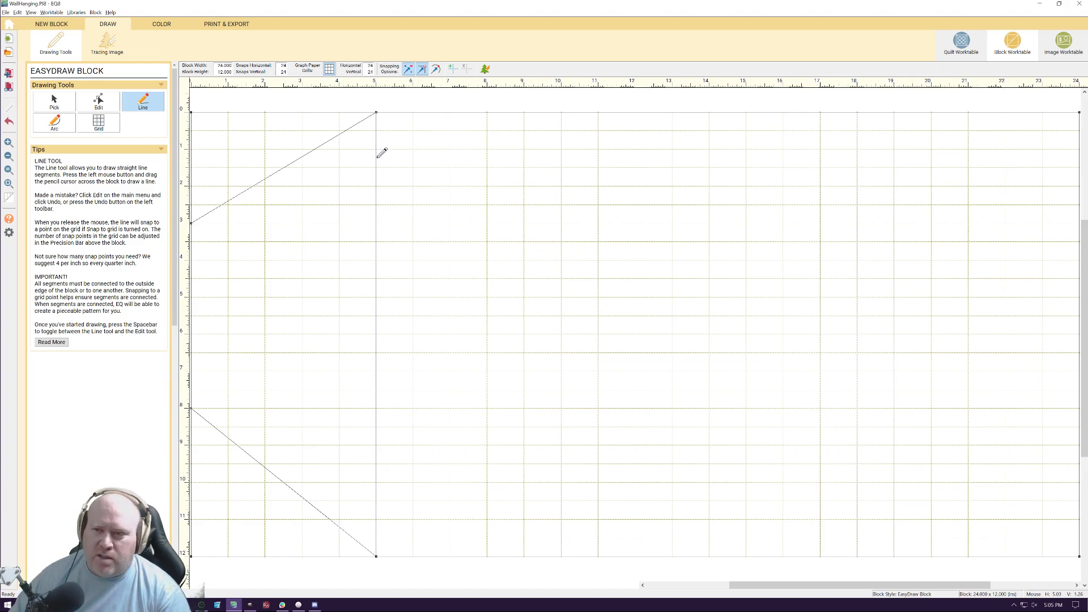
Draw the left inner outline from the 5-inch vertical, through 7 inches across to a vertical side at 8 inches, with slanted corners
mouse_move(376, 149)
left_mouse_down()
mouse_move(450, 149)
mouse_move(486, 216)
mouse_move(487, 482)
left_mouse_up()
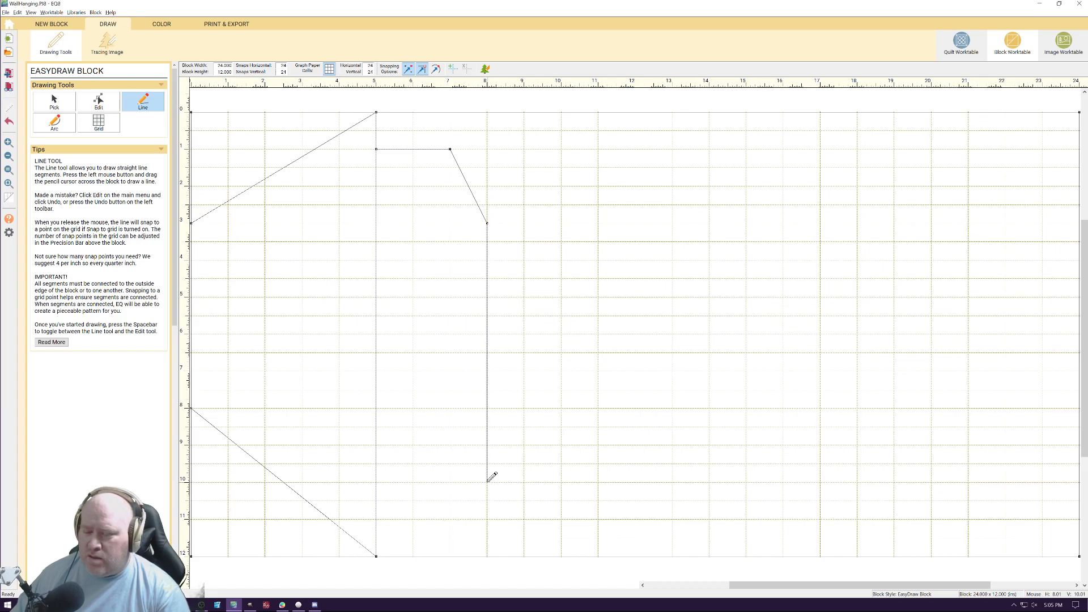
left_click_drag(488, 481, 487, 464)
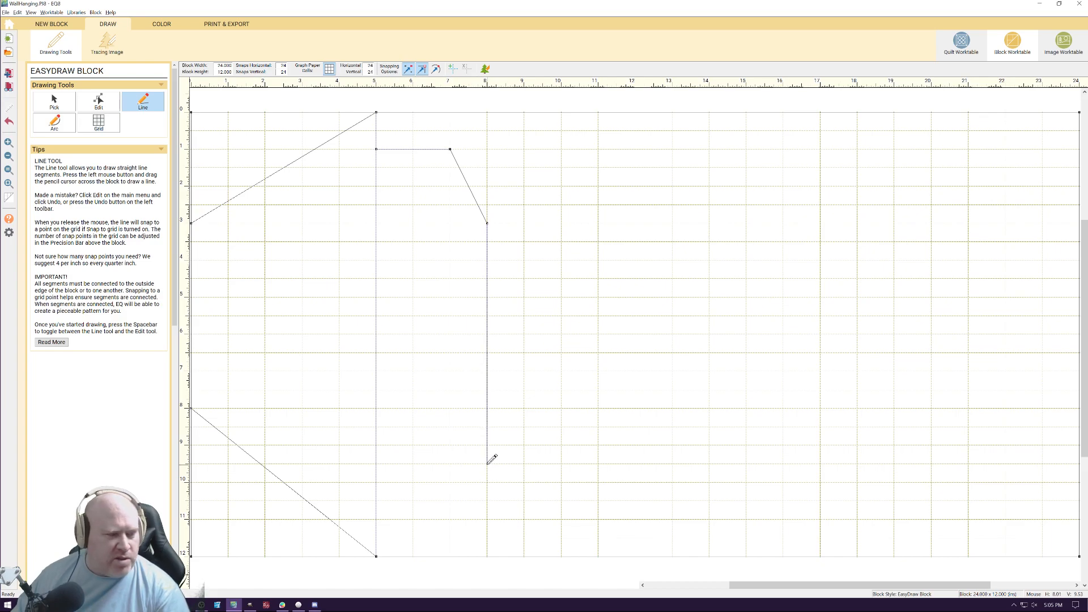
left_click_drag(488, 463, 487, 464)
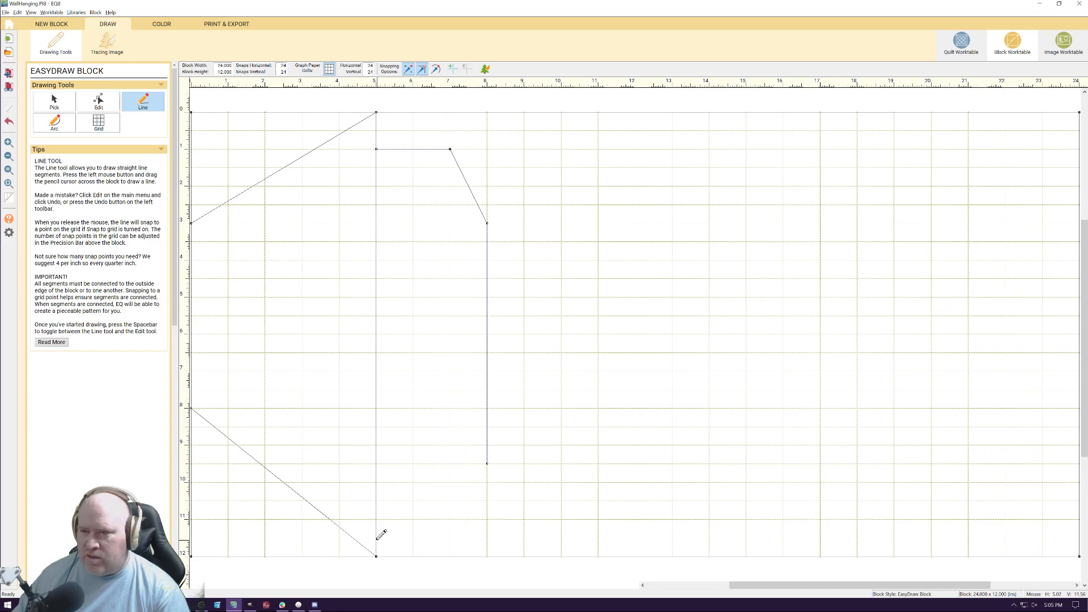
mouse_move(377, 518)
left_mouse_down()
mouse_move(489, 459)
mouse_move(470, 517)
mouse_move(452, 522)
mouse_move(489, 455)
mouse_move(488, 464)
mouse_move(488, 431)
mouse_move(488, 445)
left_mouse_up()
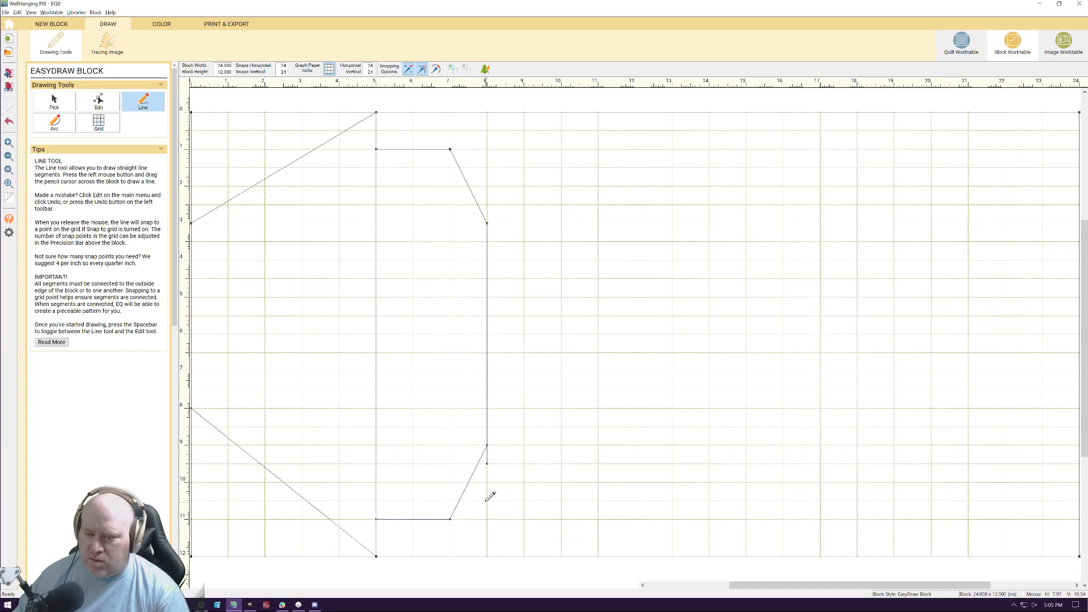
Move the upper end of the inner outline's lower slanted line to meet the vertical side's end, about 9.5 inches down
left_click(99, 102)
left_click(481, 456)
left_click_drag(488, 448, 490, 465)
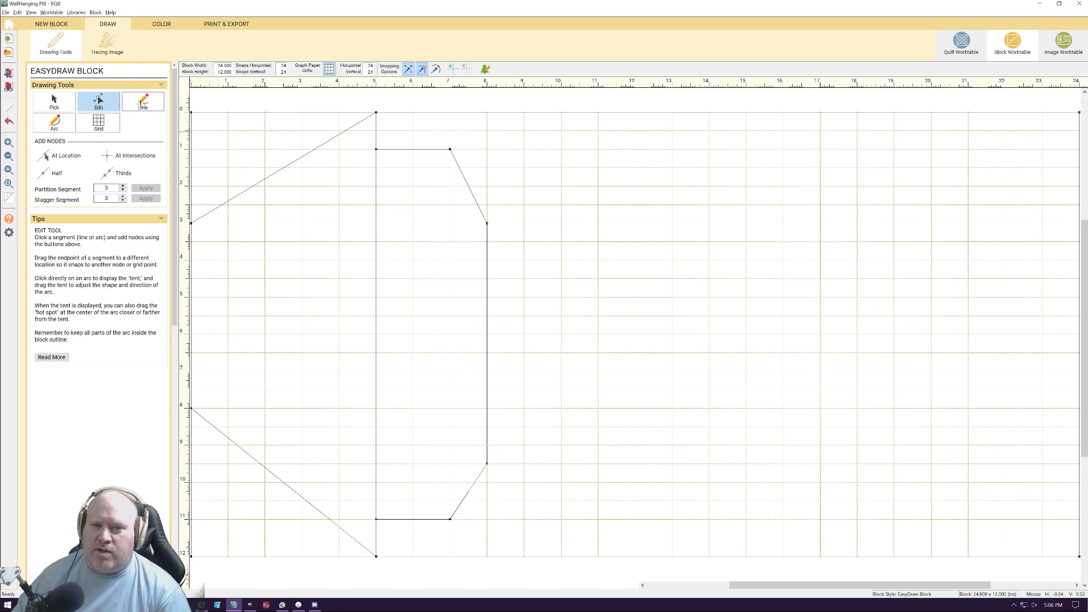
left_click(142, 104)
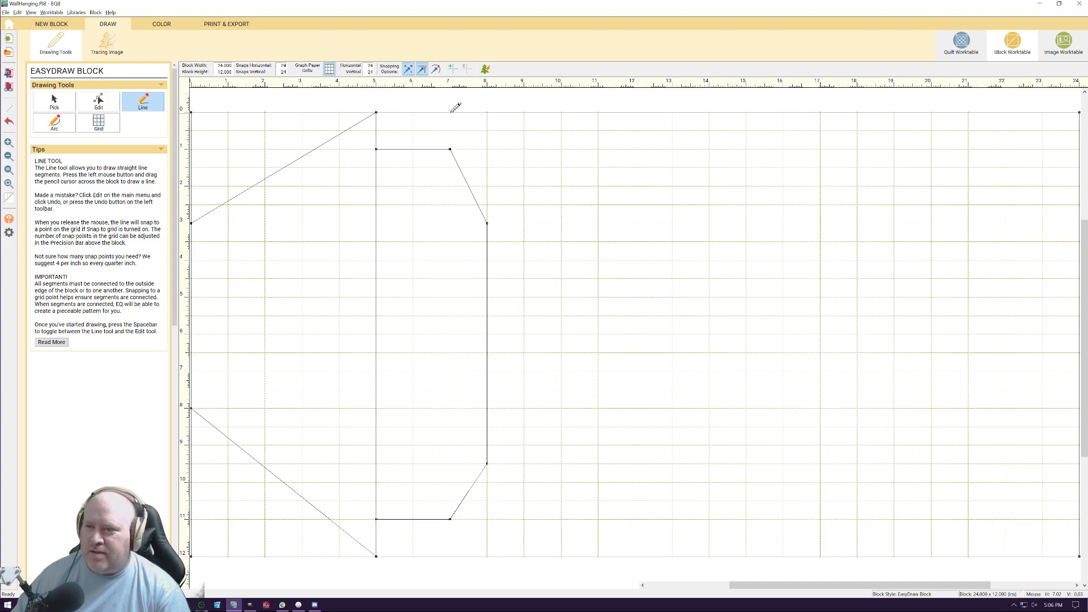
mouse_move(451, 112)
left_mouse_down()
mouse_move(502, 170)
mouse_move(525, 225)
left_mouse_up()
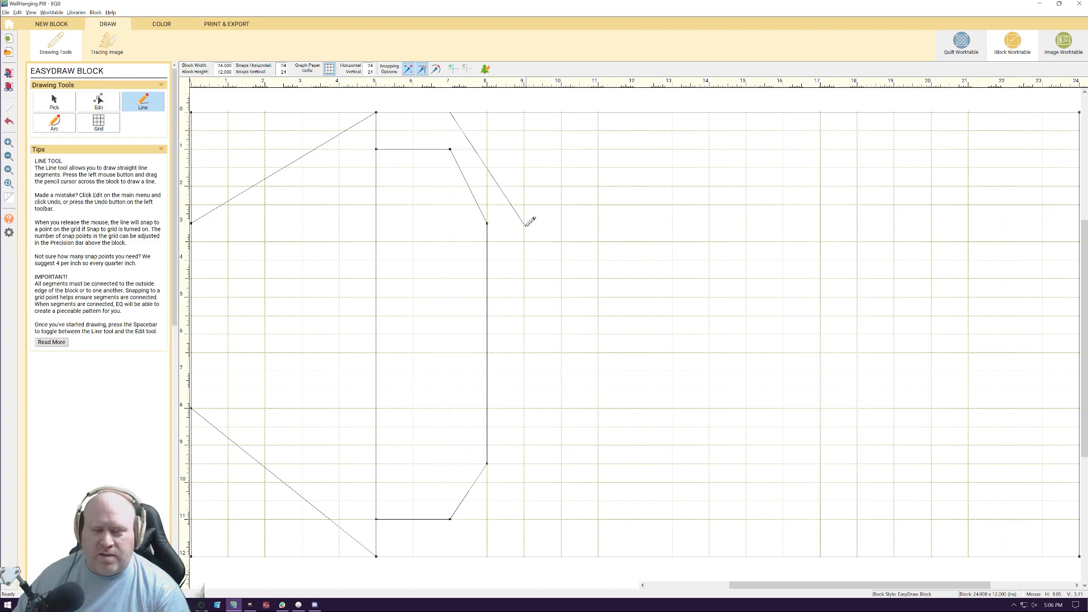
left_click_drag(525, 225, 525, 222)
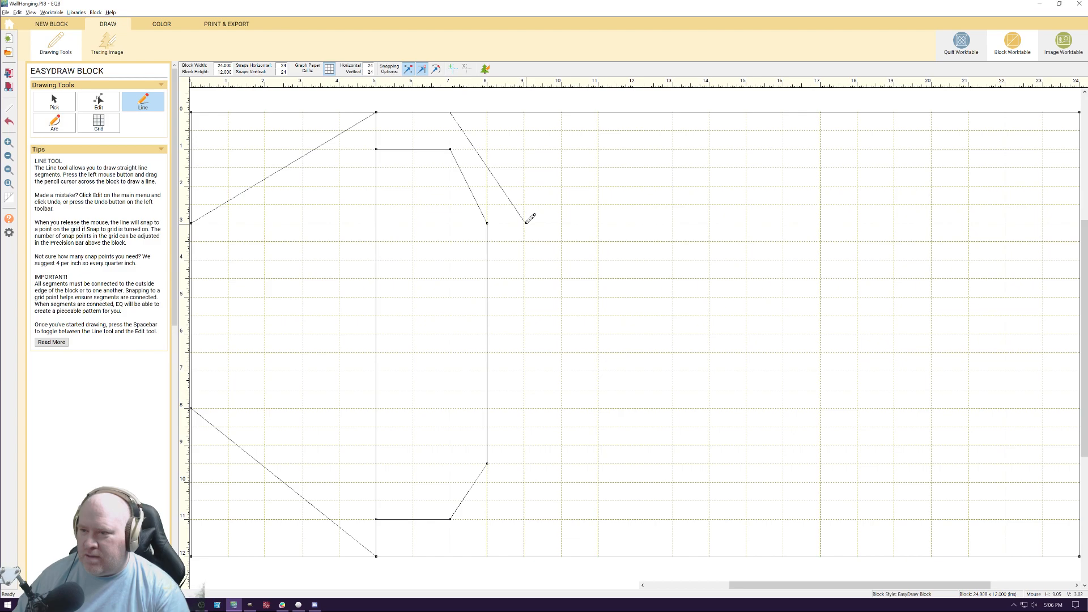
mouse_move(526, 221)
left_mouse_down()
mouse_move(505, 223)
mouse_move(524, 241)
mouse_move(524, 223)
left_mouse_up()
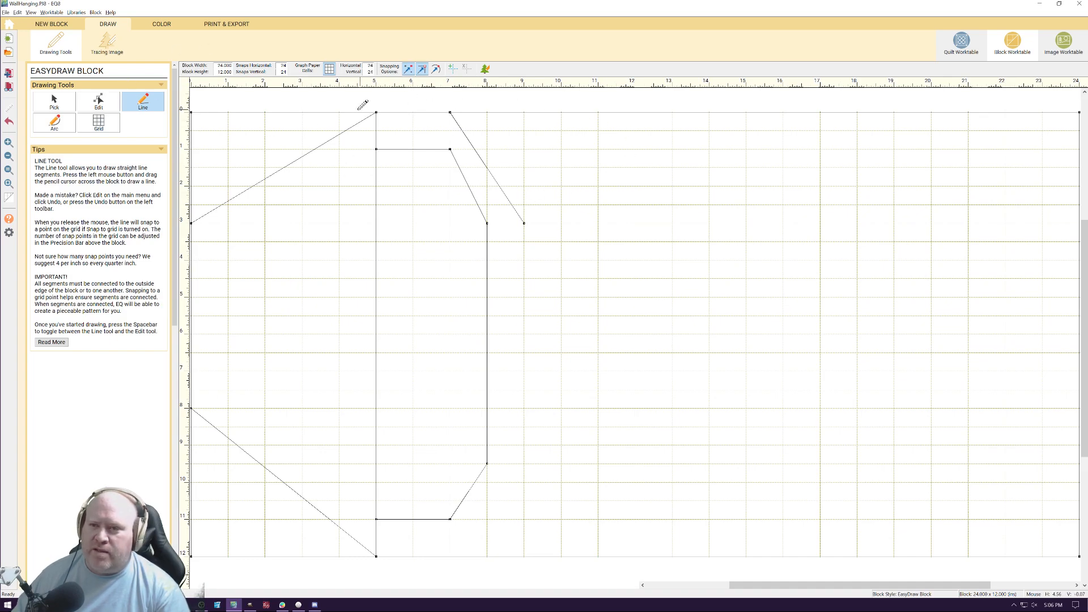
left_click(116, 108)
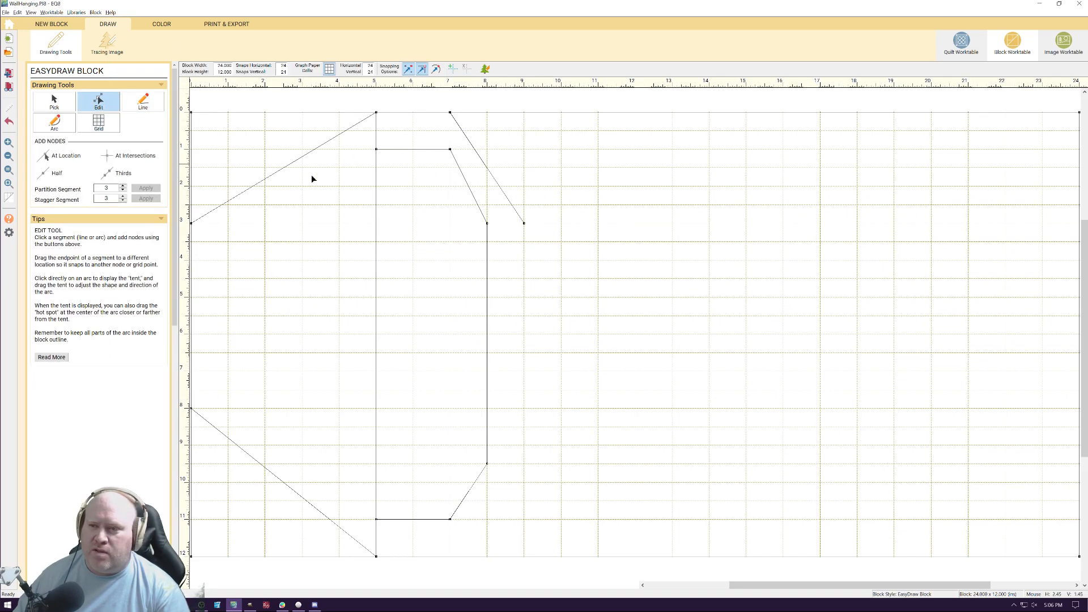
left_click(63, 107)
left_click(485, 164)
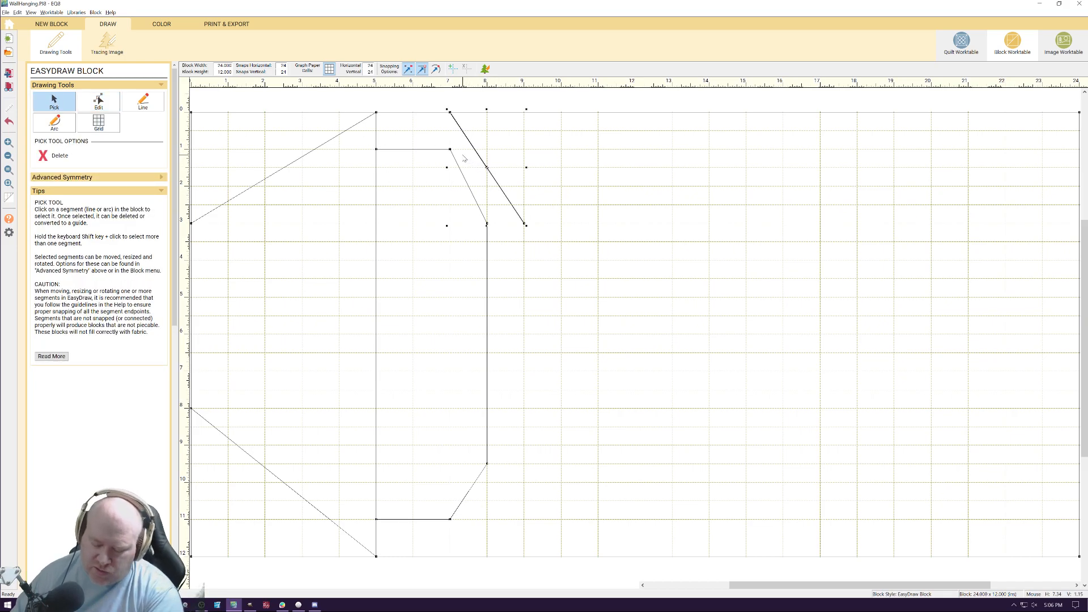
key("Delete")
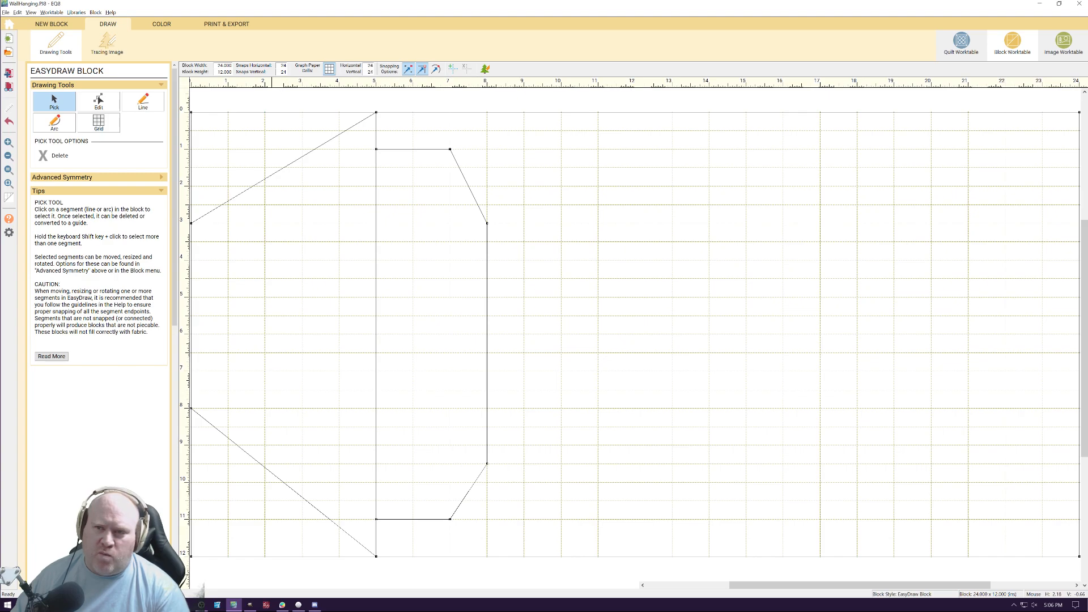
Set the horizontal snaps to 48 and draw a parallel outer outline from 7.5 inches on the top edge, along 9 inches, to 7.5 inches on the bottom
double_click(283, 65)
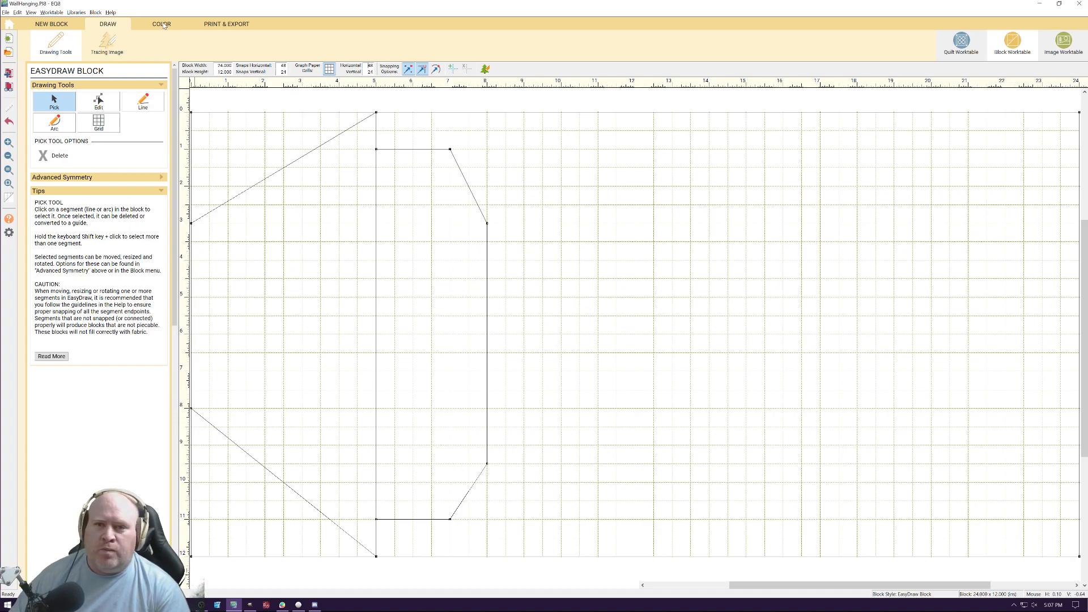
left_click(143, 102)
mouse_move(469, 112)
left_mouse_down()
mouse_move(528, 216)
mouse_move(548, 221)
mouse_move(524, 223)
left_mouse_up()
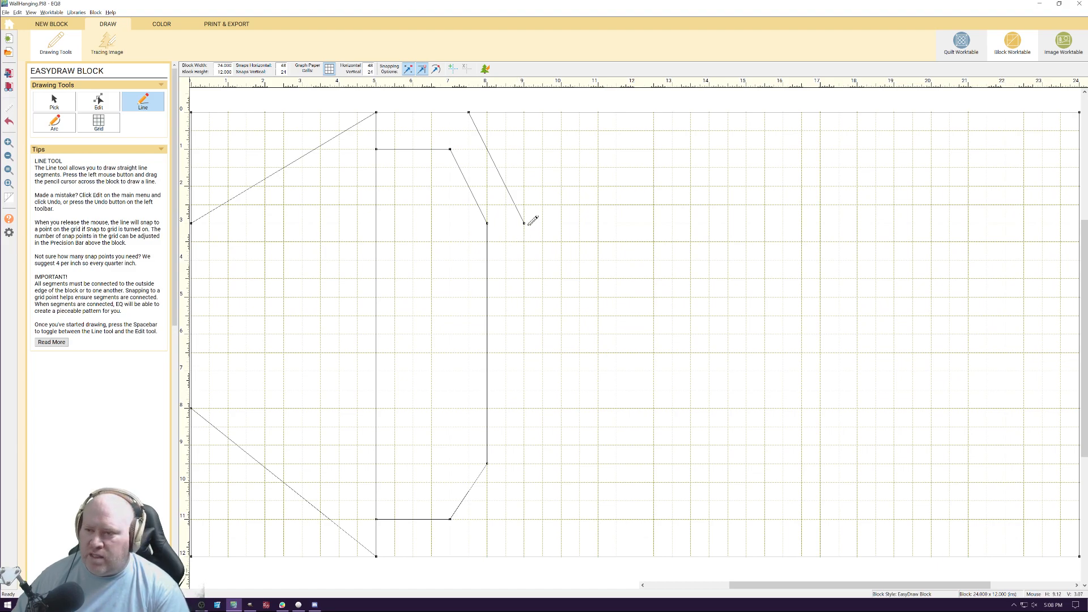
mouse_move(523, 223)
left_mouse_down()
mouse_move(530, 464)
mouse_move(469, 556)
left_mouse_up()
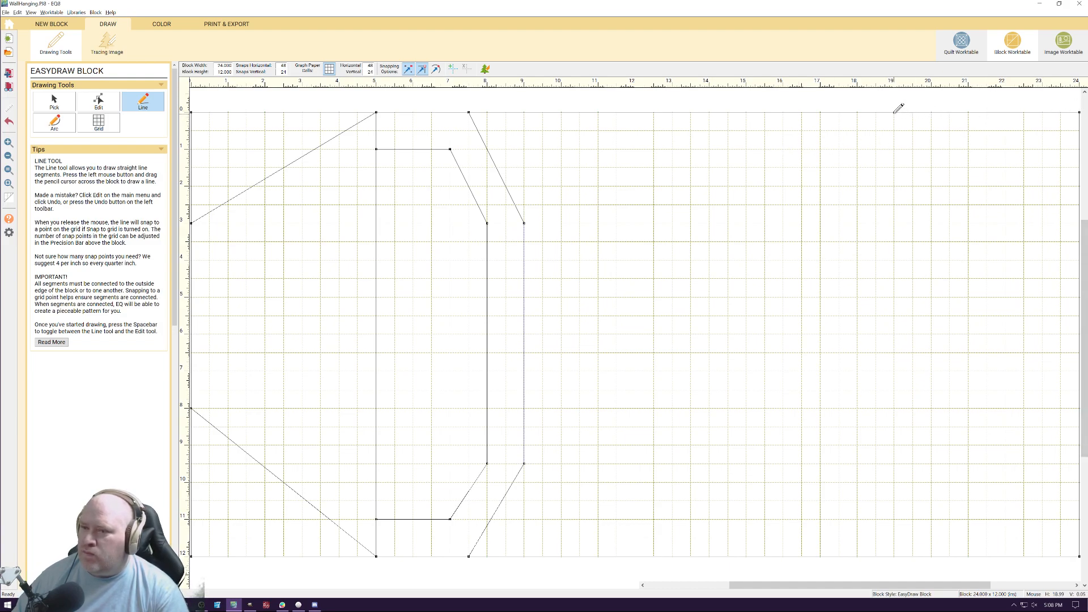
Draw diagonals across the block's right corners, meeting the side at 3 and 8.5 inches, and connect them with a vertical line at 19 inches
left_click_drag(895, 113, 1081, 205)
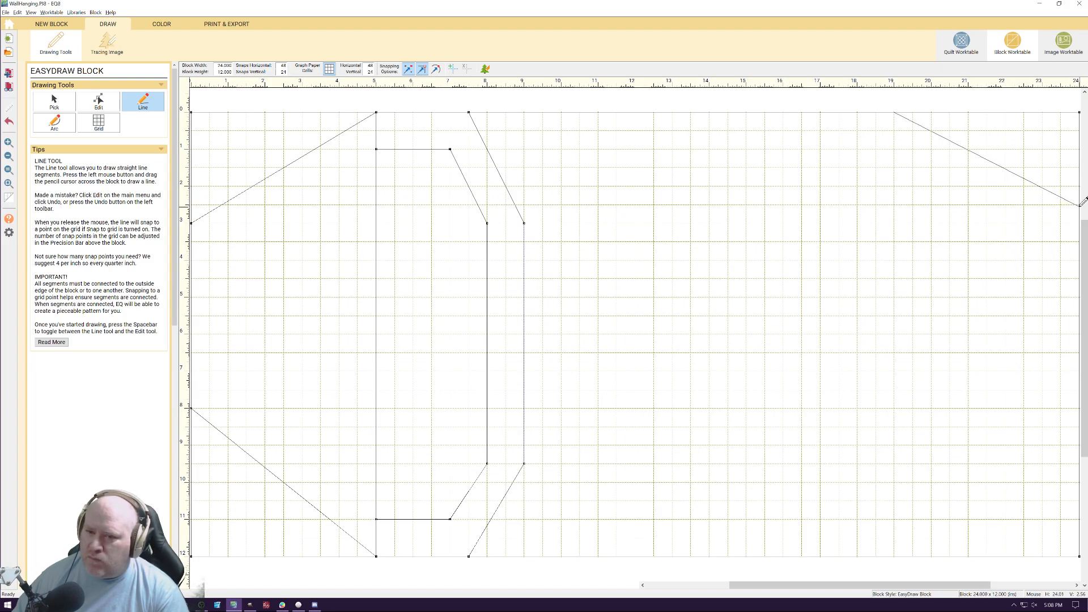
mouse_move(1080, 204)
left_mouse_down()
mouse_move(1082, 240)
mouse_move(1081, 222)
left_mouse_up()
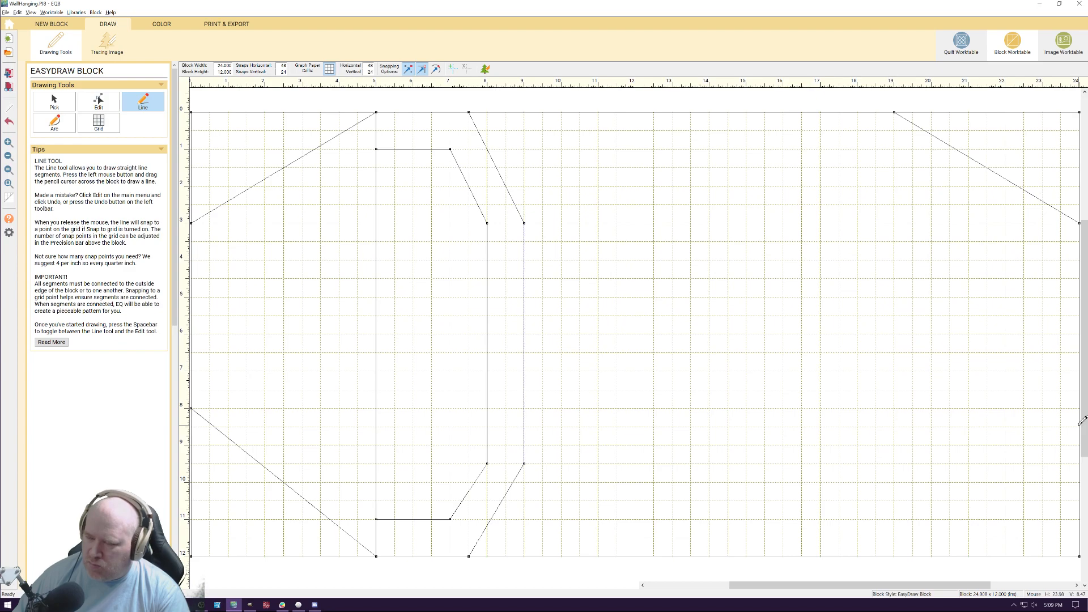
mouse_move(1080, 427)
left_mouse_down()
mouse_move(904, 549)
mouse_move(921, 553)
mouse_move(897, 553)
left_mouse_up()
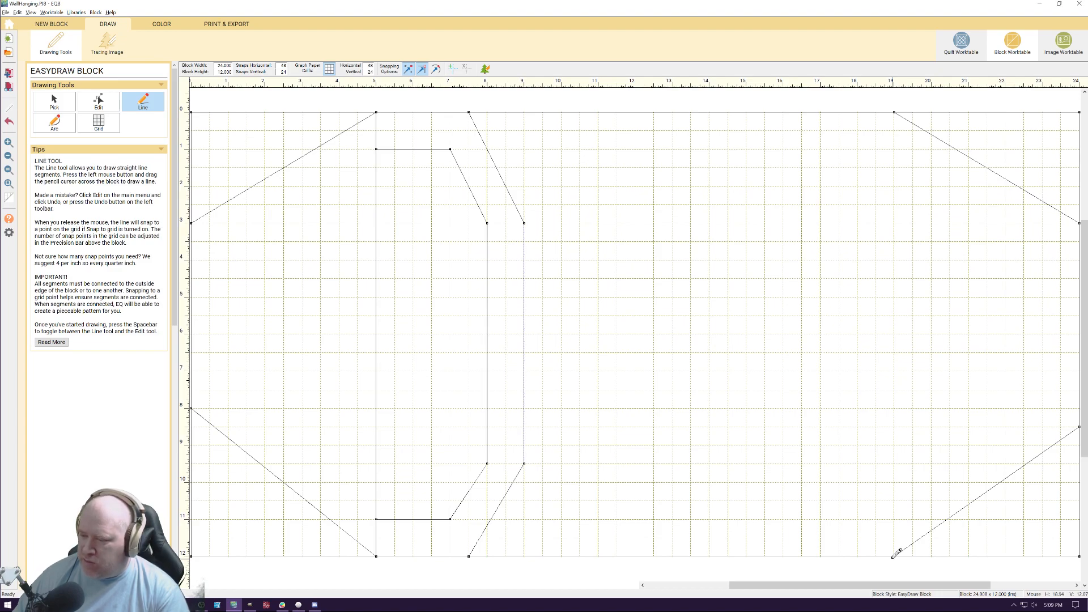
mouse_move(896, 555)
left_mouse_down()
mouse_move(925, 208)
mouse_move(897, 106)
left_mouse_up()
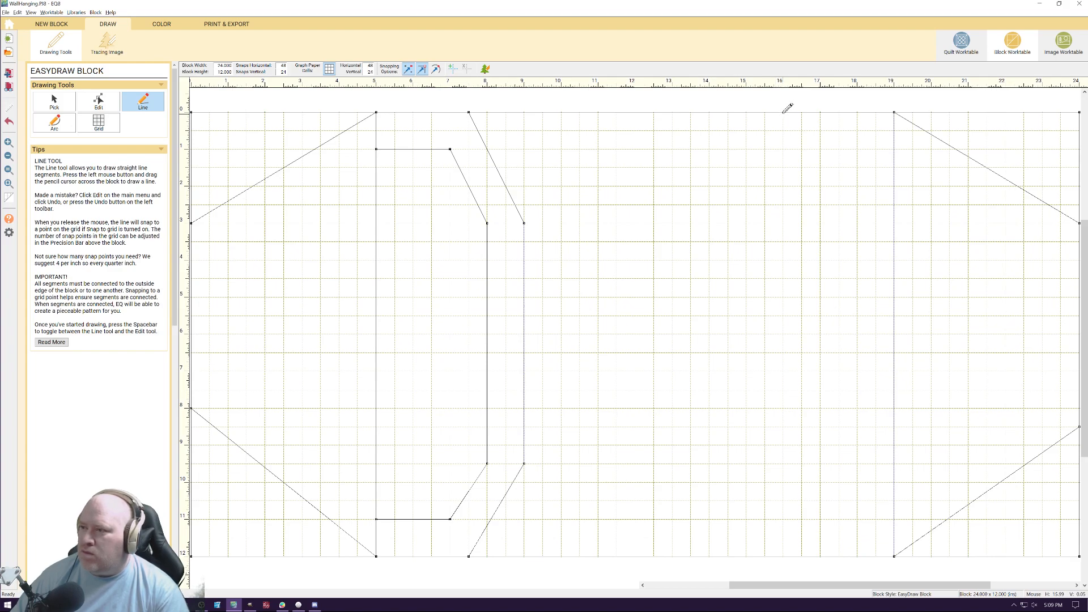
left_click_drag(788, 108, 691, 223)
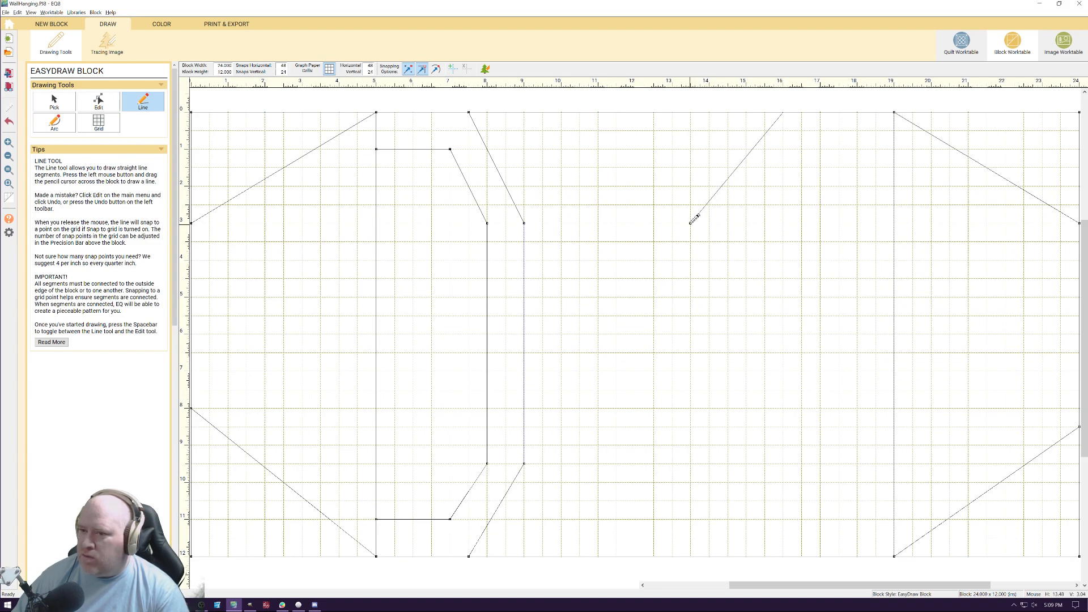
left_click_drag(691, 222, 691, 223)
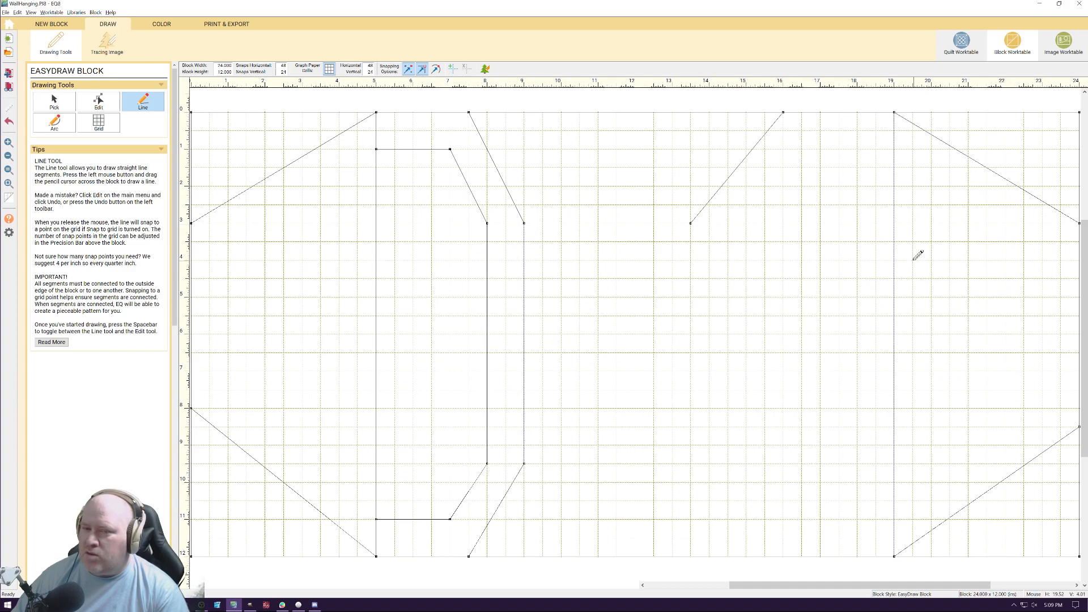
left_click(57, 108)
left_click(733, 177)
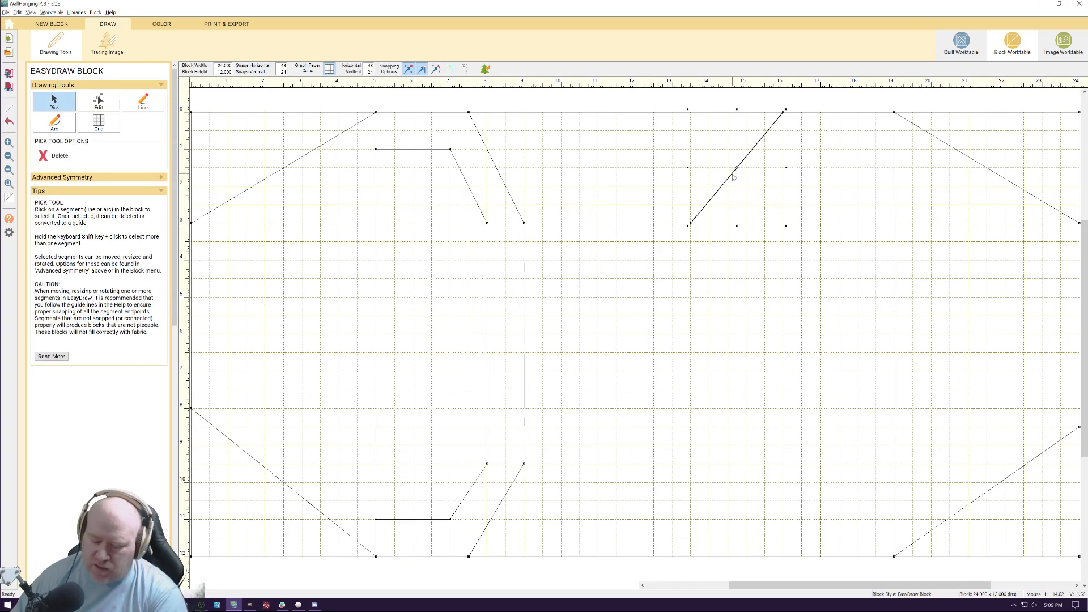
key("Delete")
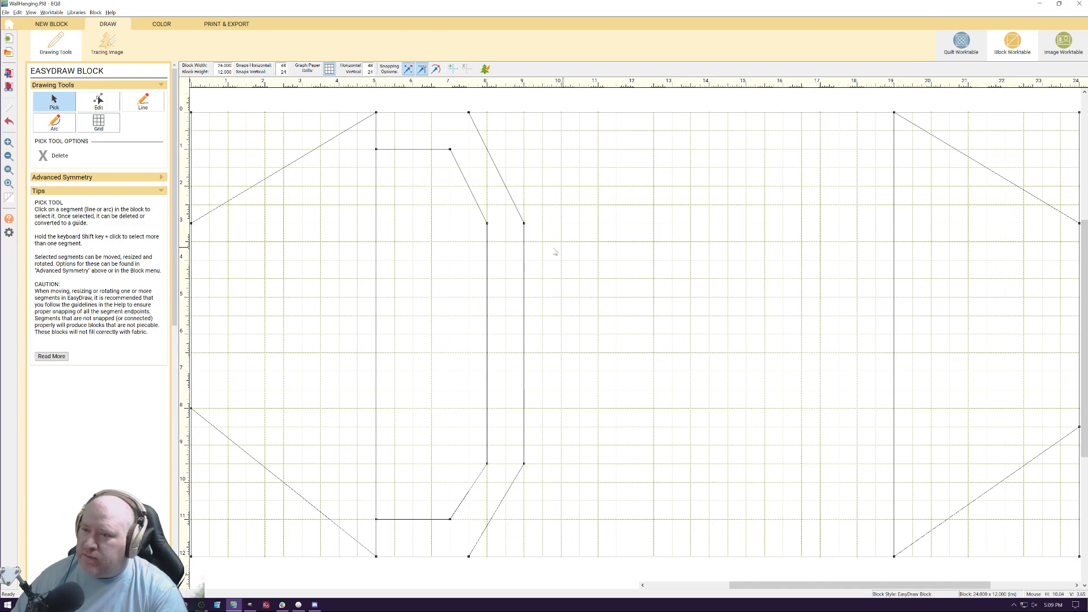
Draw the right inner outline's upper and lower ends from the 19-inch vertical to 17 inches across, slanting to 16 inches at 3 and 9.5 inches down
left_click(146, 105)
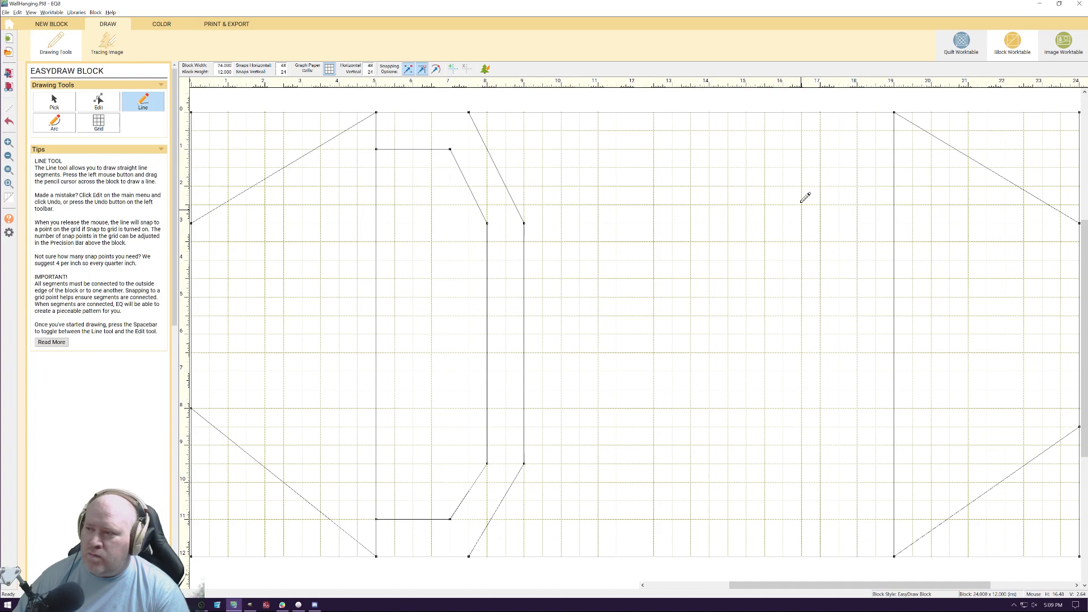
mouse_move(895, 149)
left_mouse_down()
mouse_move(810, 147)
mouse_move(820, 149)
mouse_move(801, 190)
mouse_move(766, 222)
left_mouse_up()
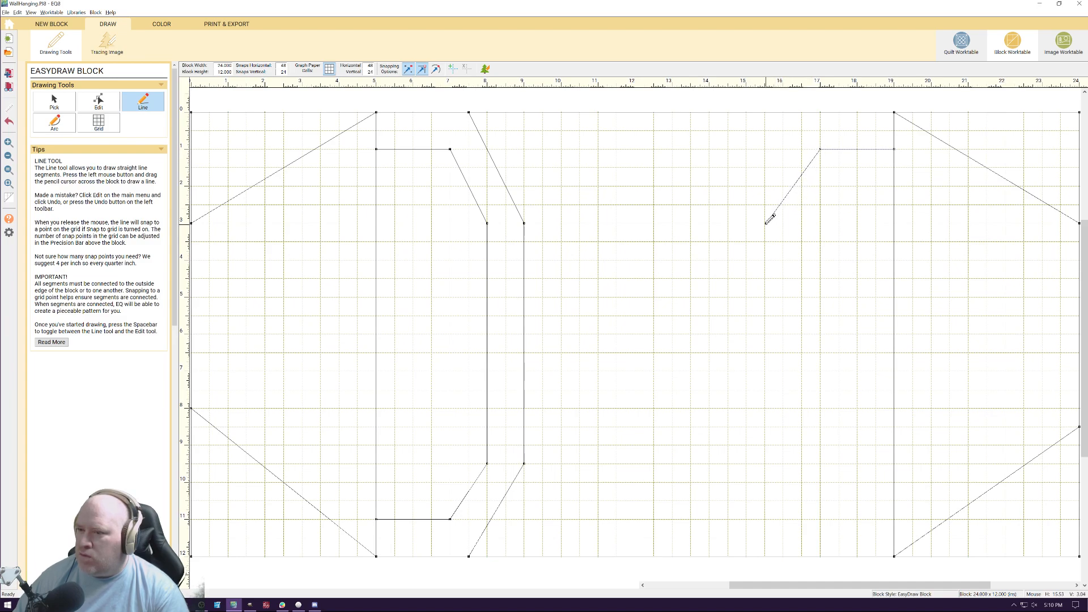
mouse_move(767, 223)
left_mouse_down()
mouse_move(786, 224)
mouse_move(782, 461)
mouse_move(835, 518)
left_mouse_up()
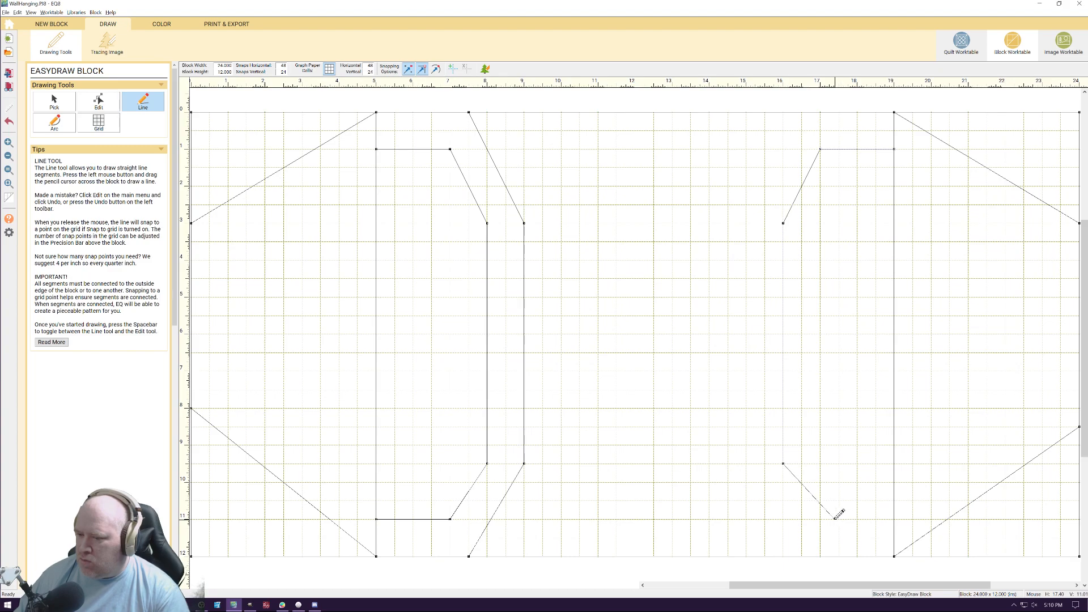
left_click_drag(835, 518, 820, 519)
left_click_drag(820, 519, 894, 519)
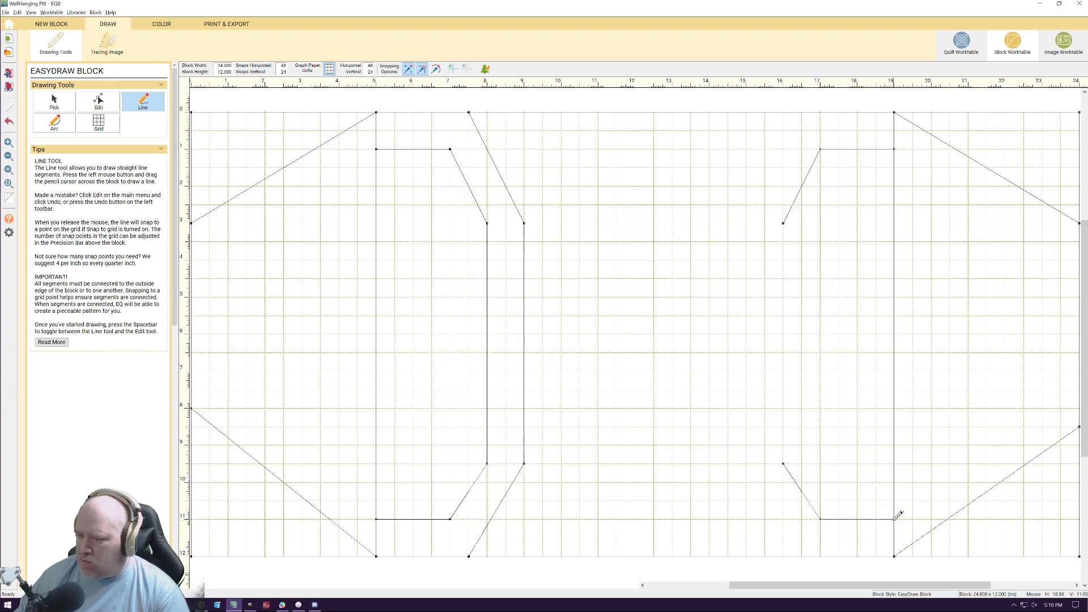
mouse_move(821, 556)
left_mouse_down()
mouse_move(747, 461)
mouse_move(805, 543)
mouse_move(785, 555)
mouse_move(729, 359)
mouse_move(768, 494)
mouse_move(737, 486)
mouse_move(747, 482)
left_mouse_up()
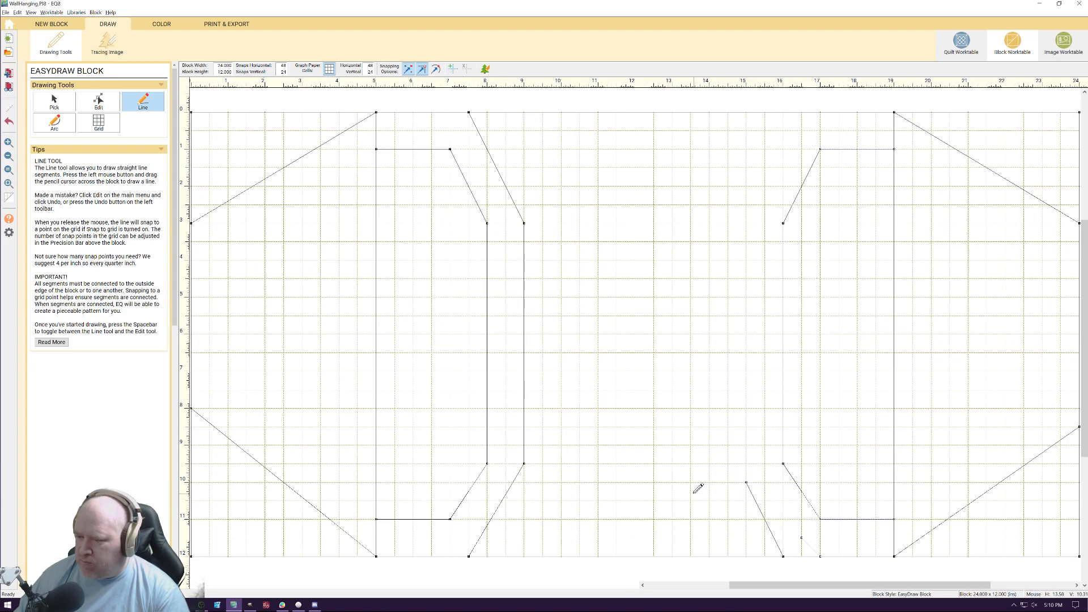
left_click(95, 107)
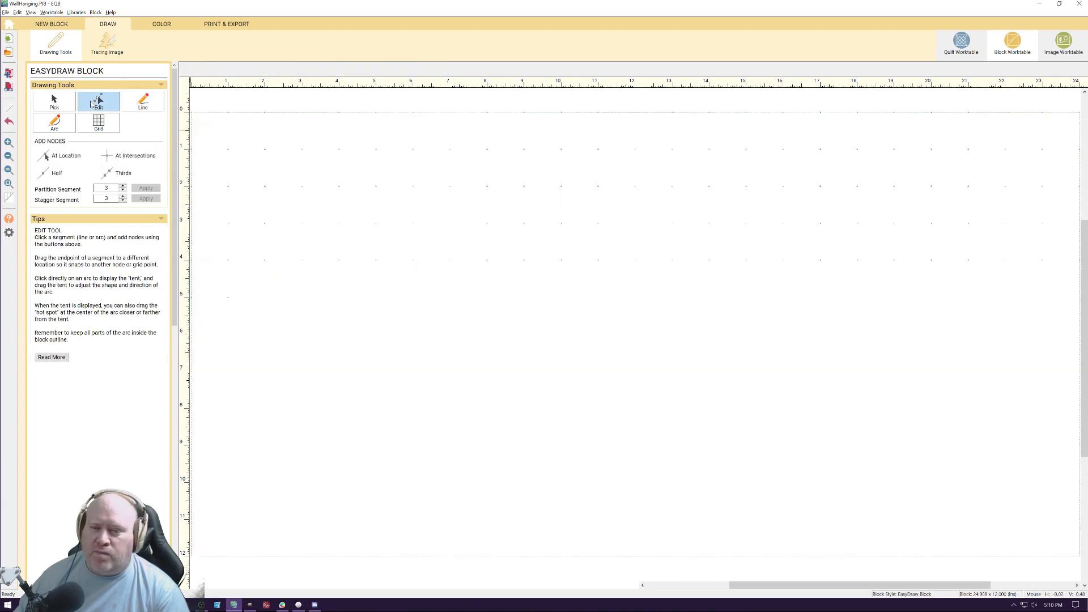
left_click(815, 553)
left_click(772, 536)
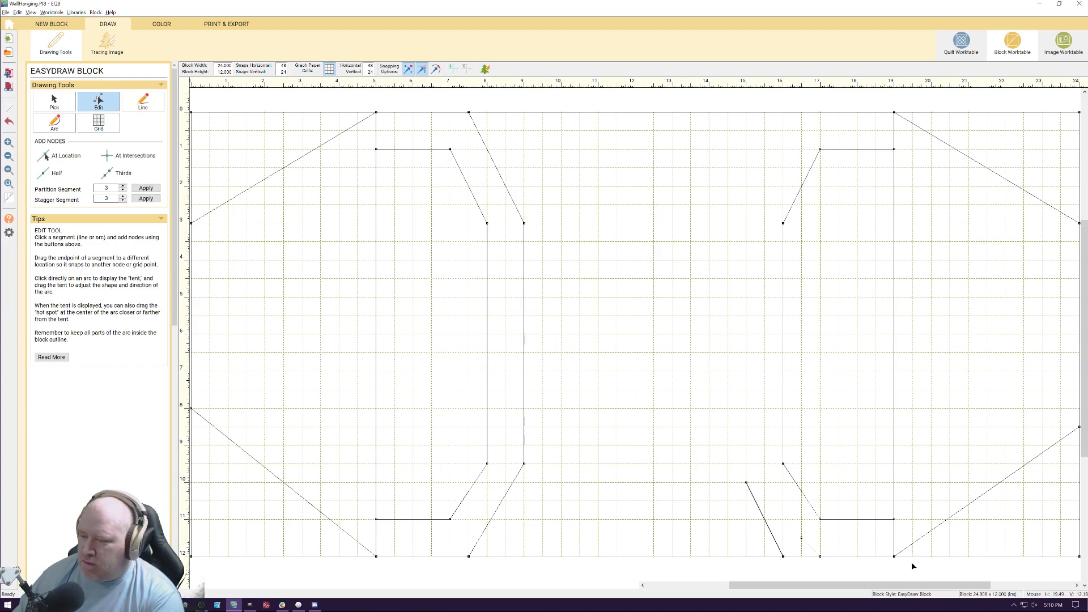
left_click(811, 547)
left_click(774, 535)
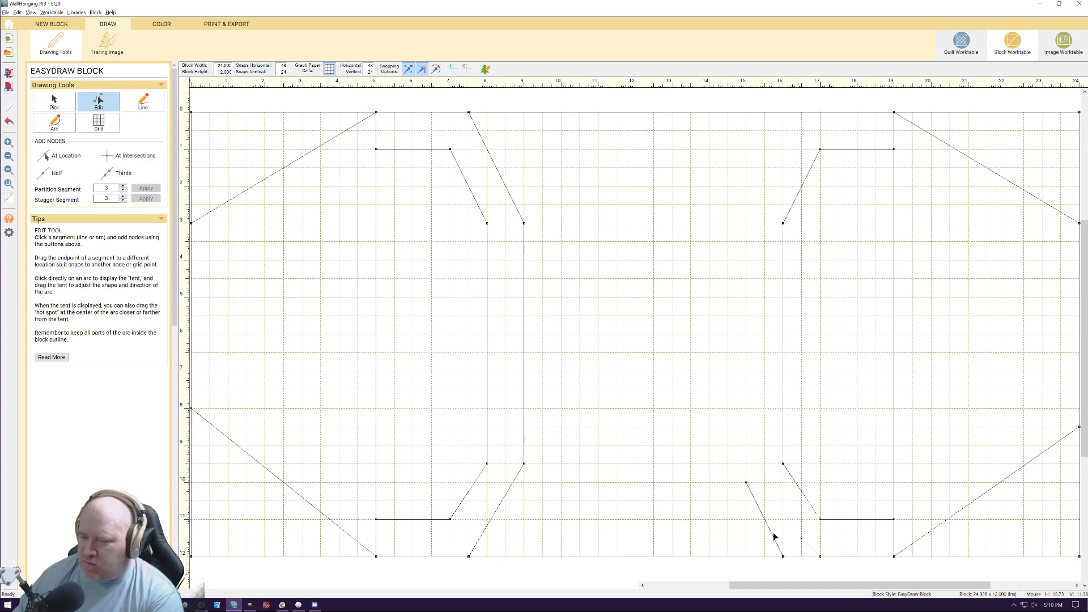
left_click(771, 534)
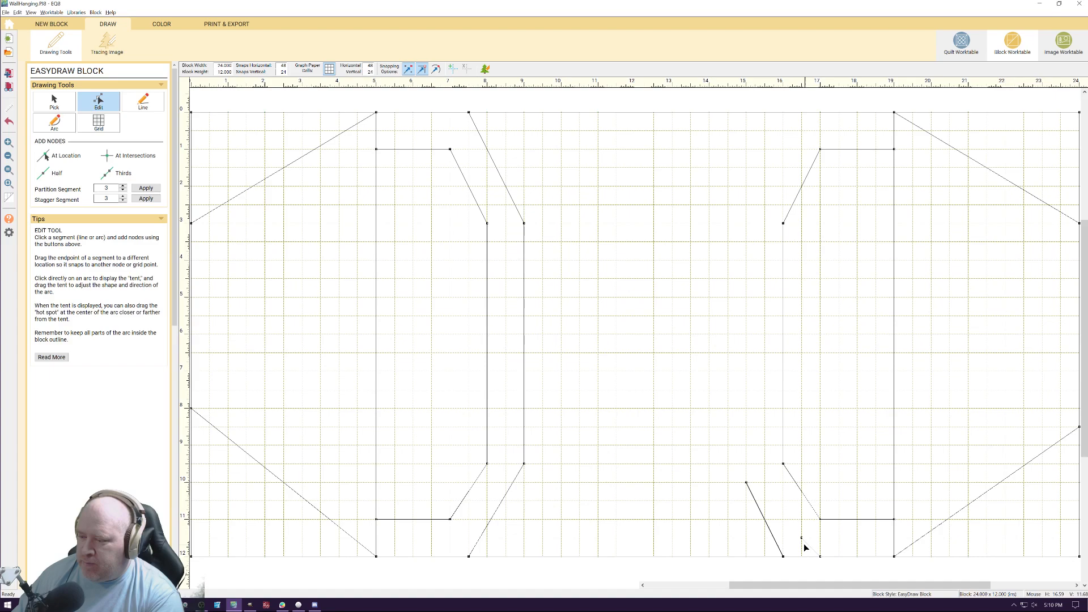
right_click(771, 533)
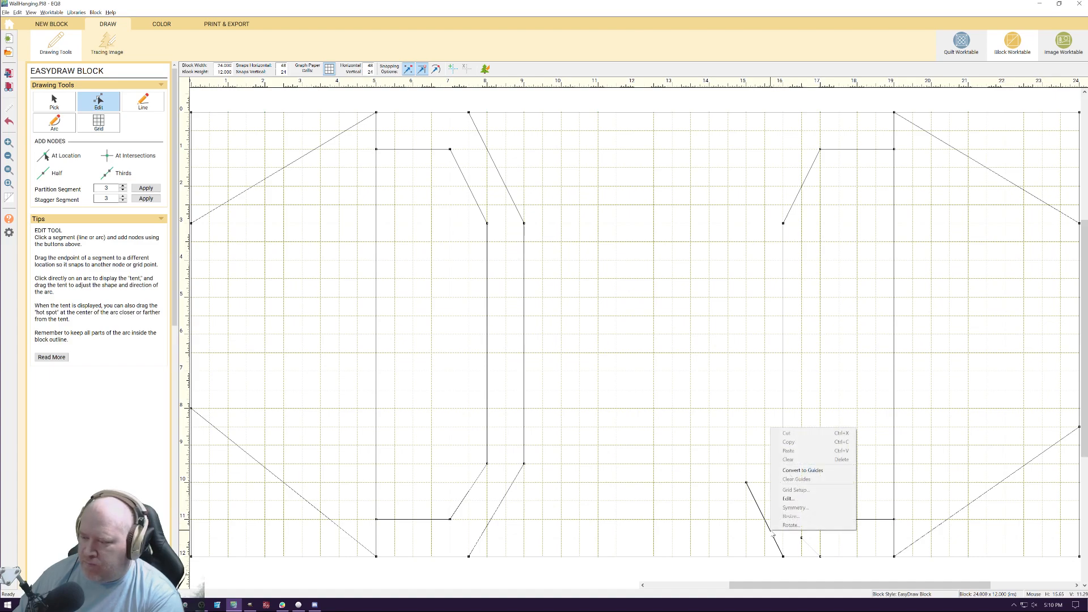
left_click(731, 502)
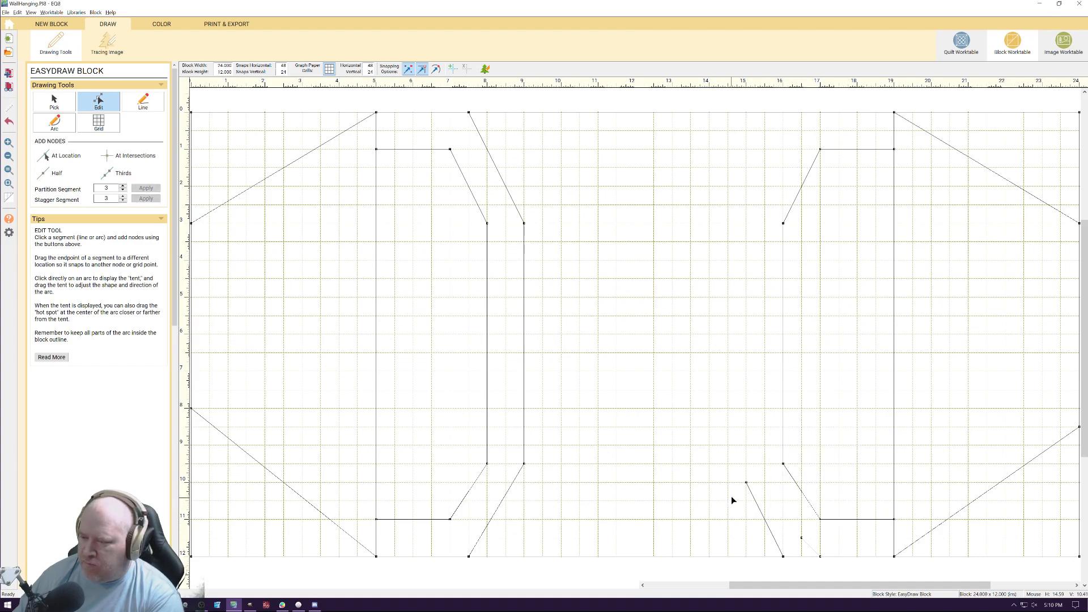
left_click(754, 497)
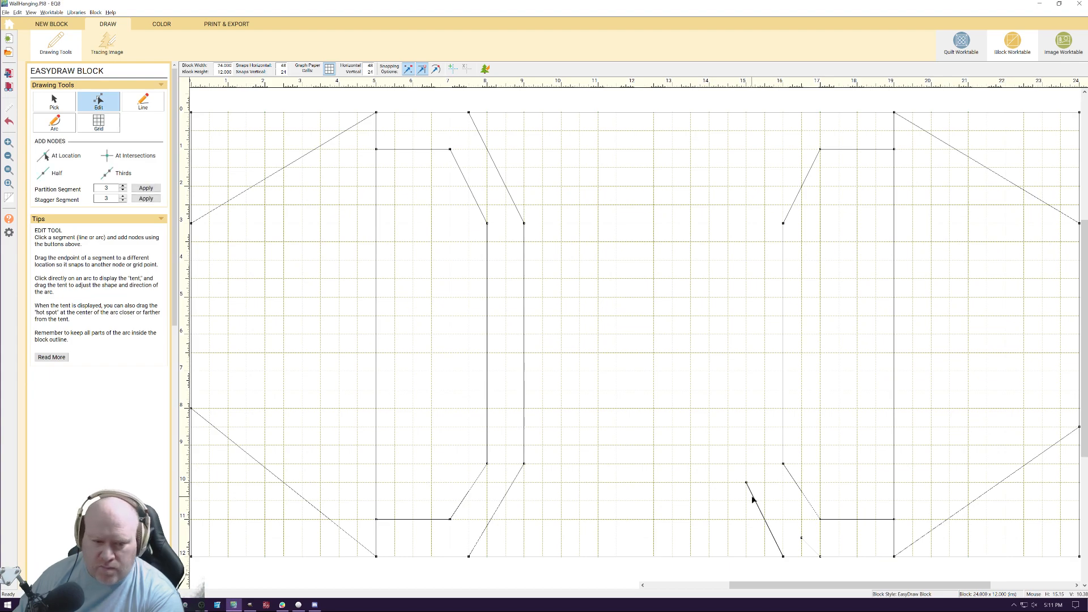
left_click(713, 460)
left_click(771, 532)
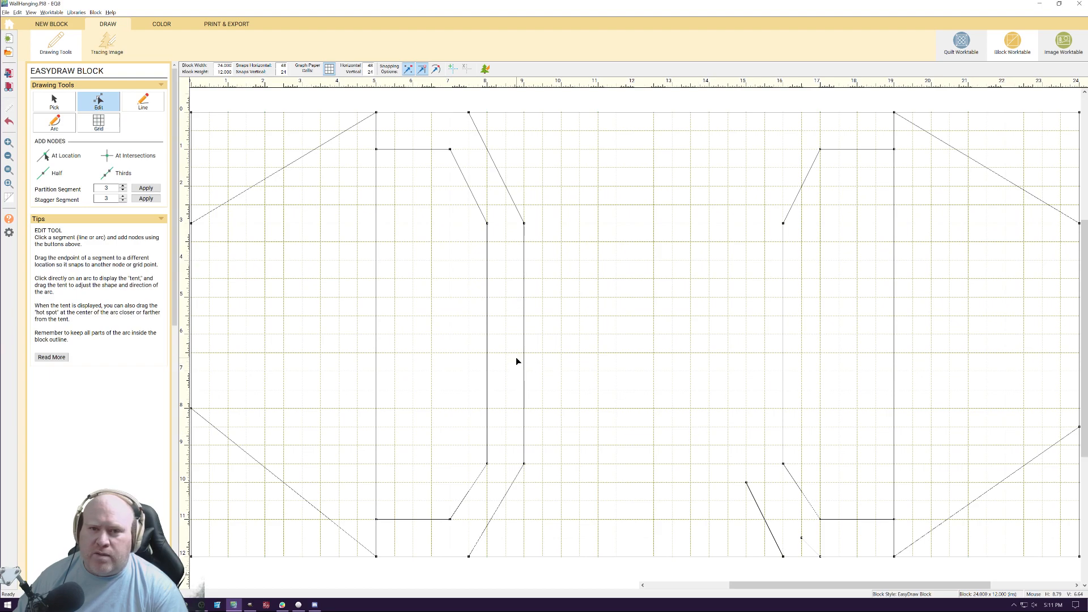
left_click(54, 101)
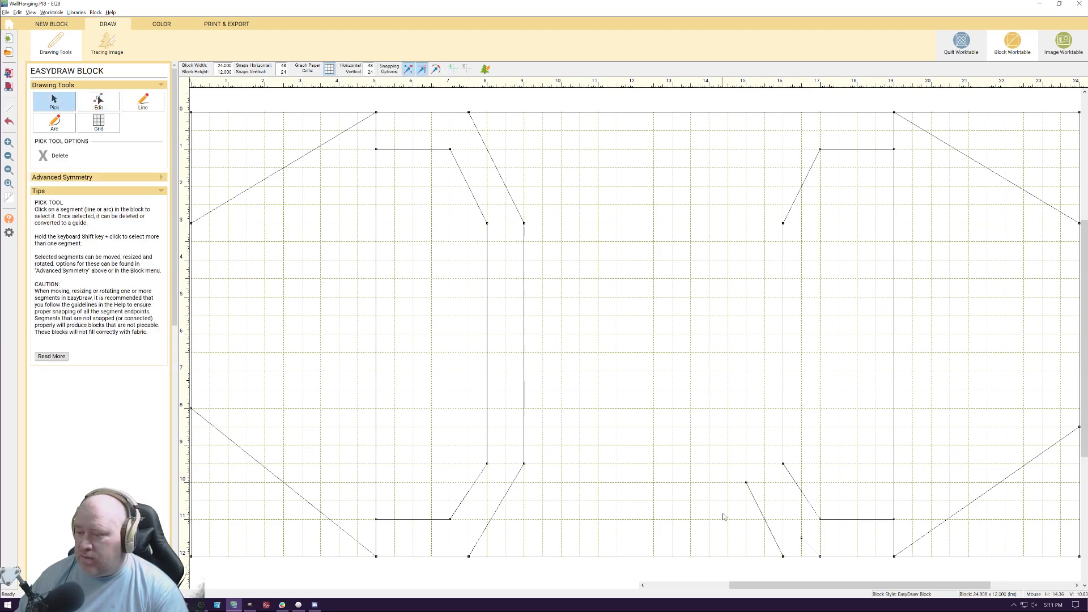
left_click(764, 515)
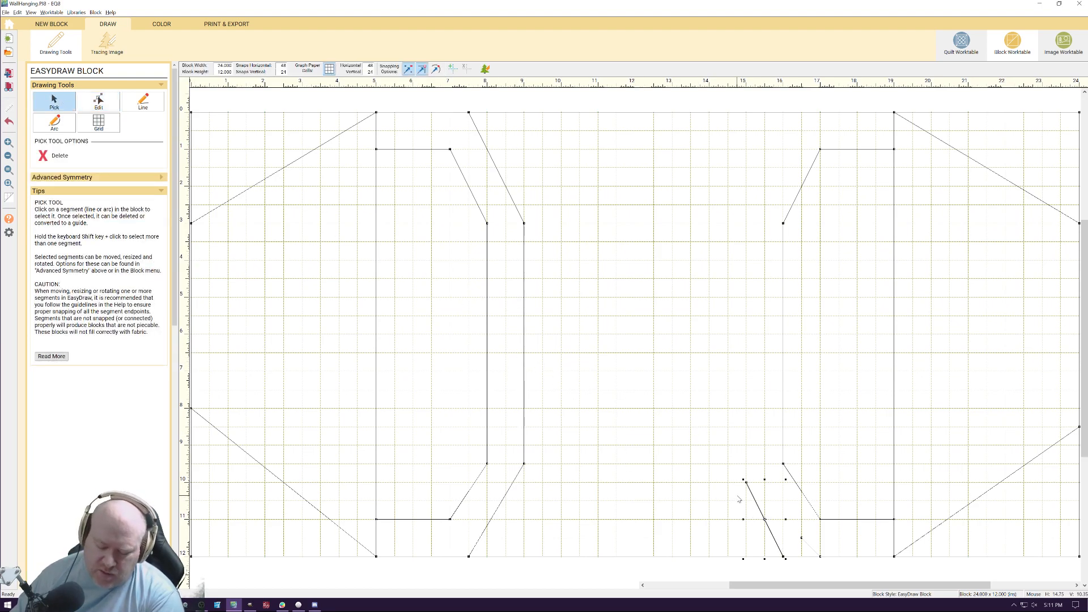
key("Delete")
left_click(811, 547)
key("Delete")
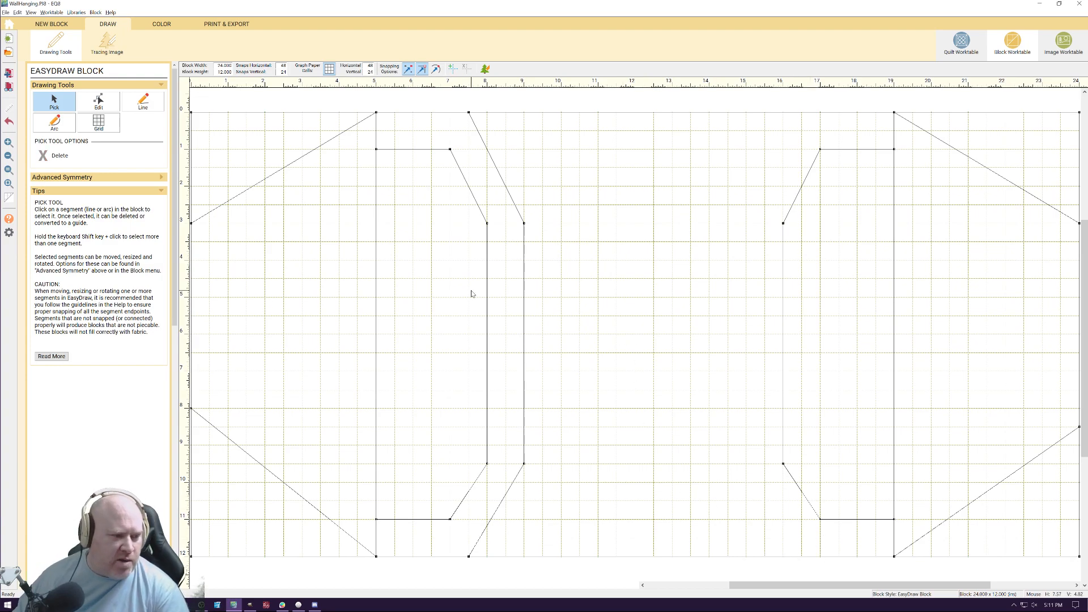
left_click(100, 101)
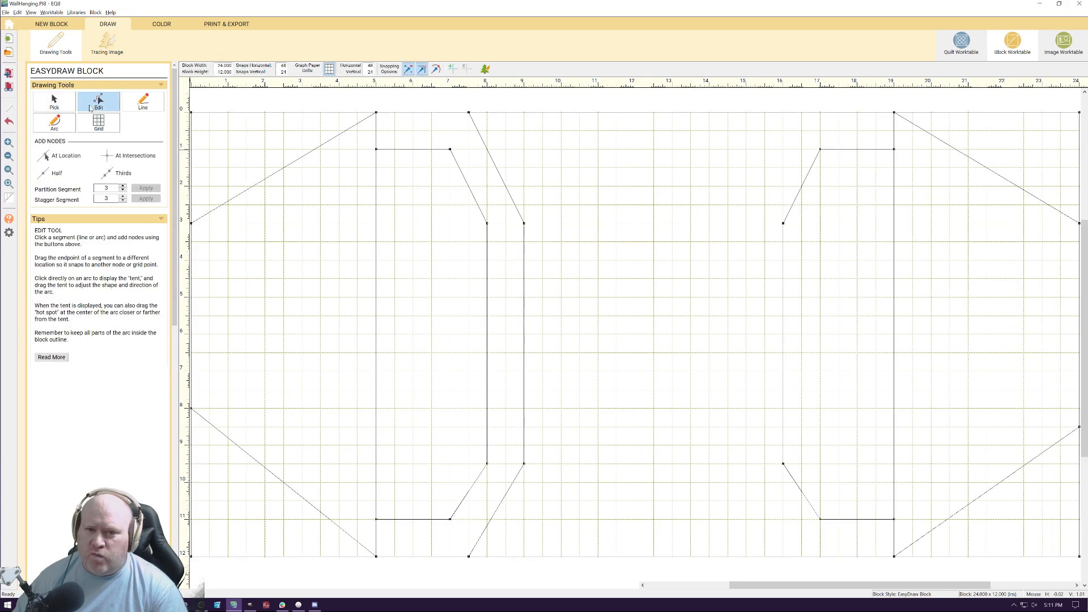
left_click(54, 102)
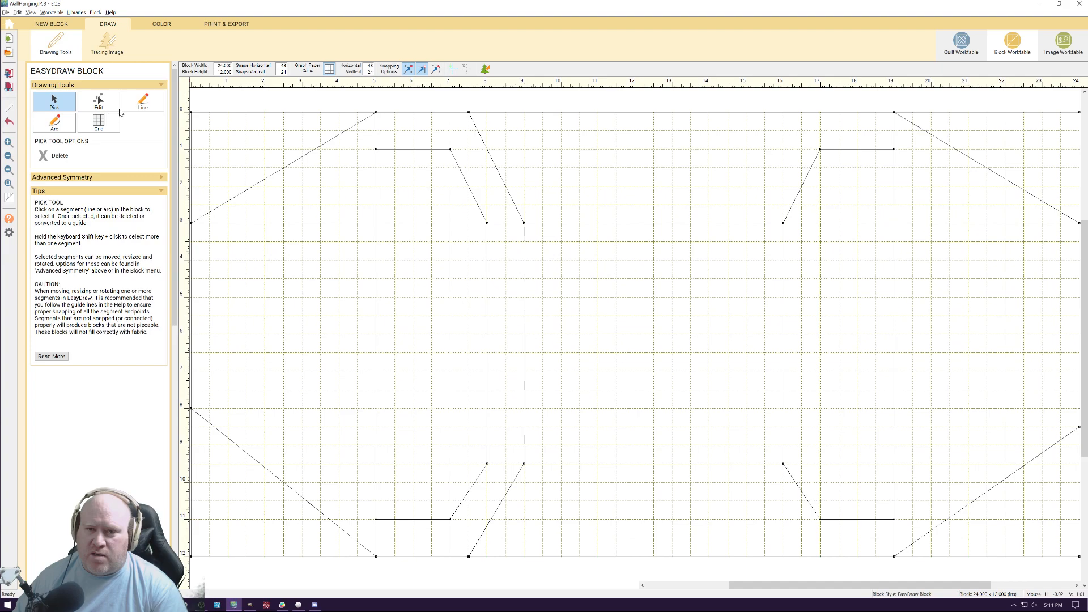
Draw the right outer outline from 16.5 inches on the bottom edge, along 15 inches between 9.5 and 3 inches down, to 16.5 inches on top
left_click(148, 106)
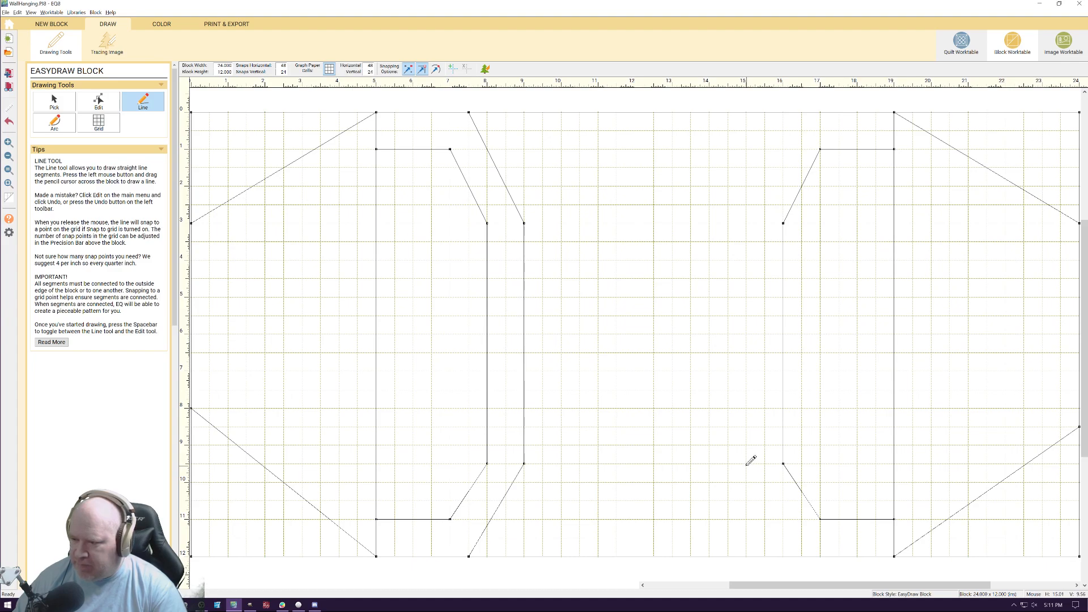
mouse_move(747, 463)
left_mouse_down()
mouse_move(803, 554)
mouse_move(820, 557)
mouse_move(802, 557)
left_mouse_up()
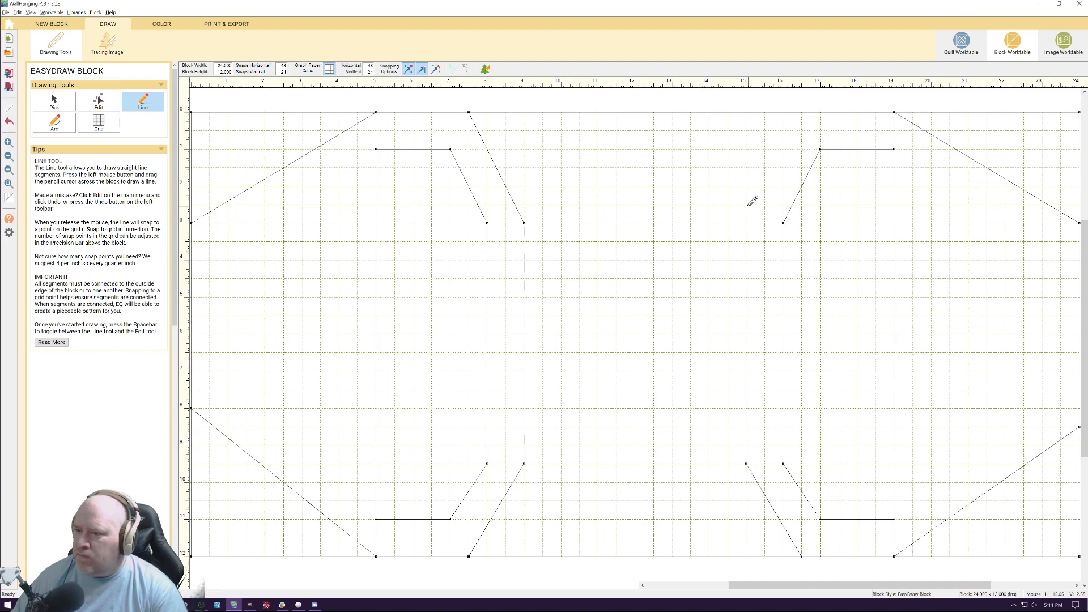
mouse_move(747, 223)
left_mouse_down()
mouse_move(801, 135)
mouse_move(801, 113)
left_mouse_up()
left_click_drag(746, 223, 749, 462)
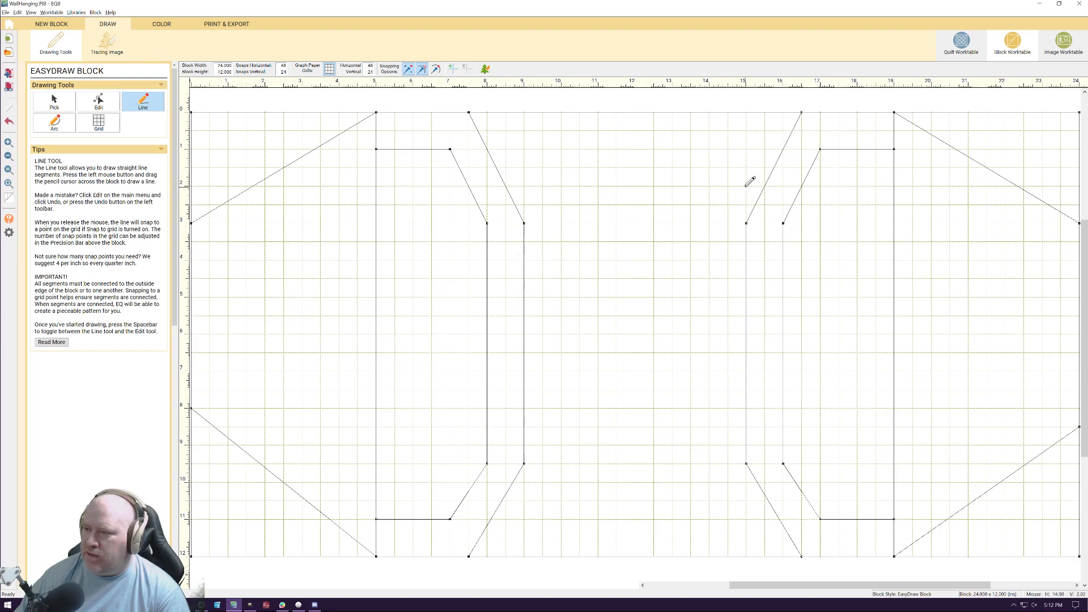
left_click_drag(746, 186, 709, 149)
mouse_move(710, 149)
left_mouse_down()
mouse_move(651, 147)
mouse_move(617, 186)
left_mouse_up()
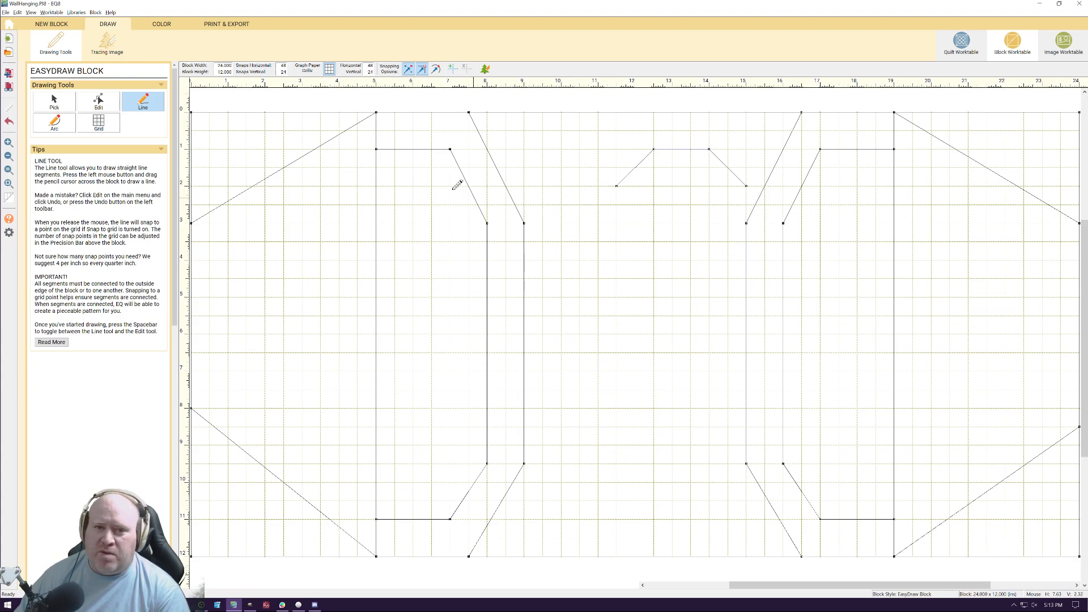
left_click(100, 112)
left_click(54, 102)
left_click(657, 150)
key("Delete")
left_click(645, 158)
key("Delete")
left_click(719, 157)
key("Delete")
Draw verticals at 9 and 15 inches from the top edge to 3 inches down, and a horizontal there from 5 inches to the left side
left_click(143, 102)
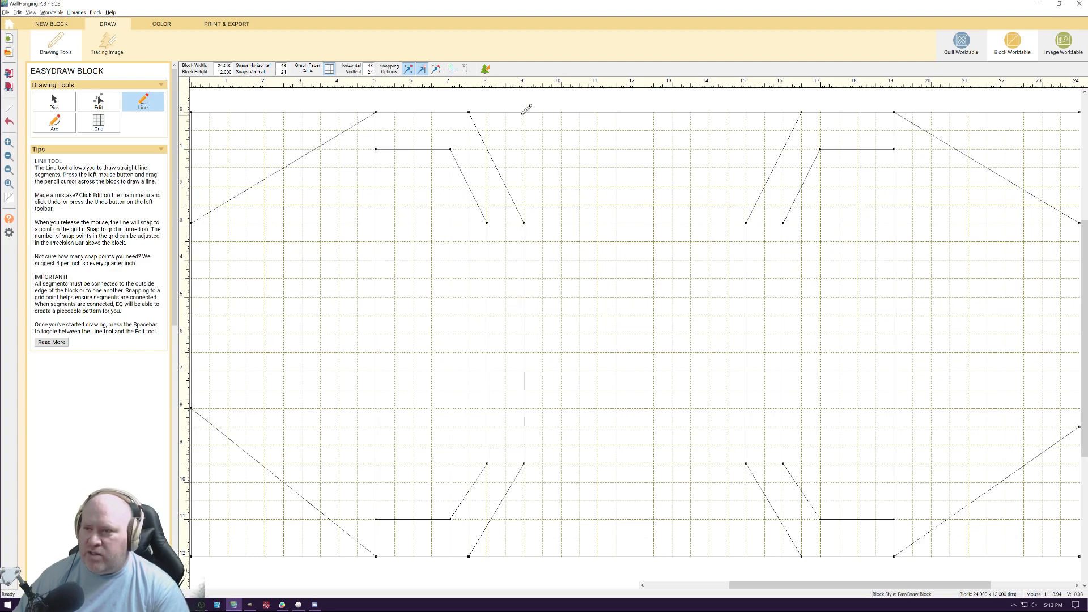
left_click_drag(524, 112, 524, 223)
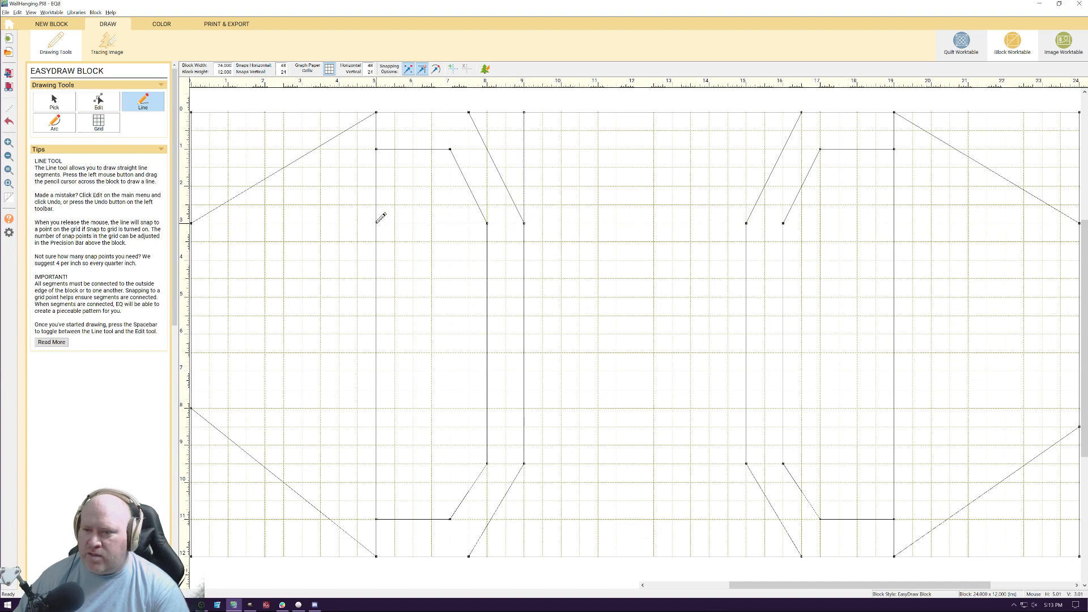
left_click_drag(377, 222, 192, 222)
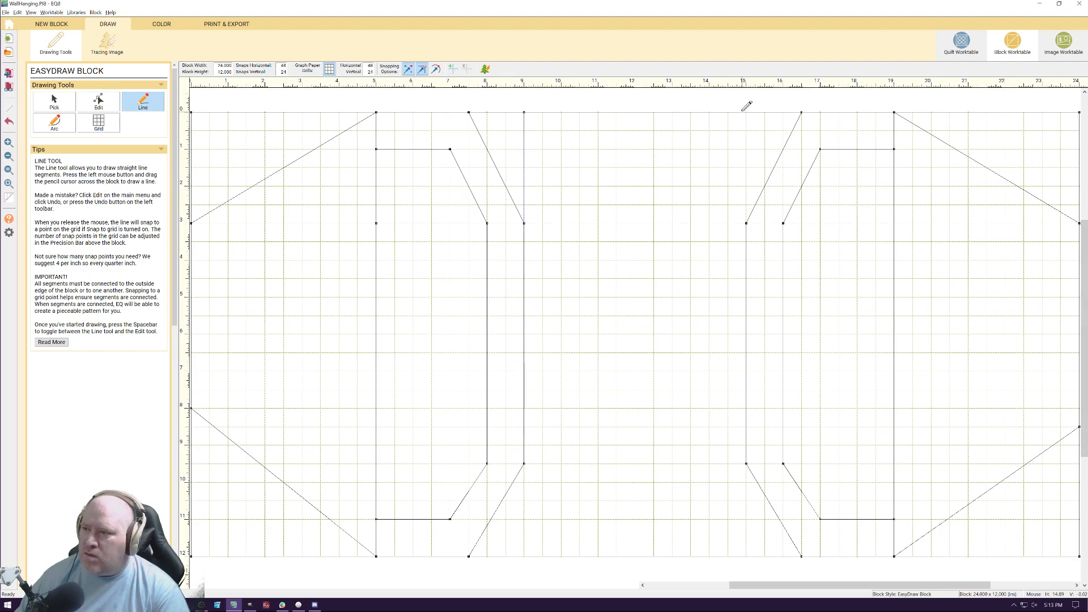
left_click_drag(746, 112, 746, 222)
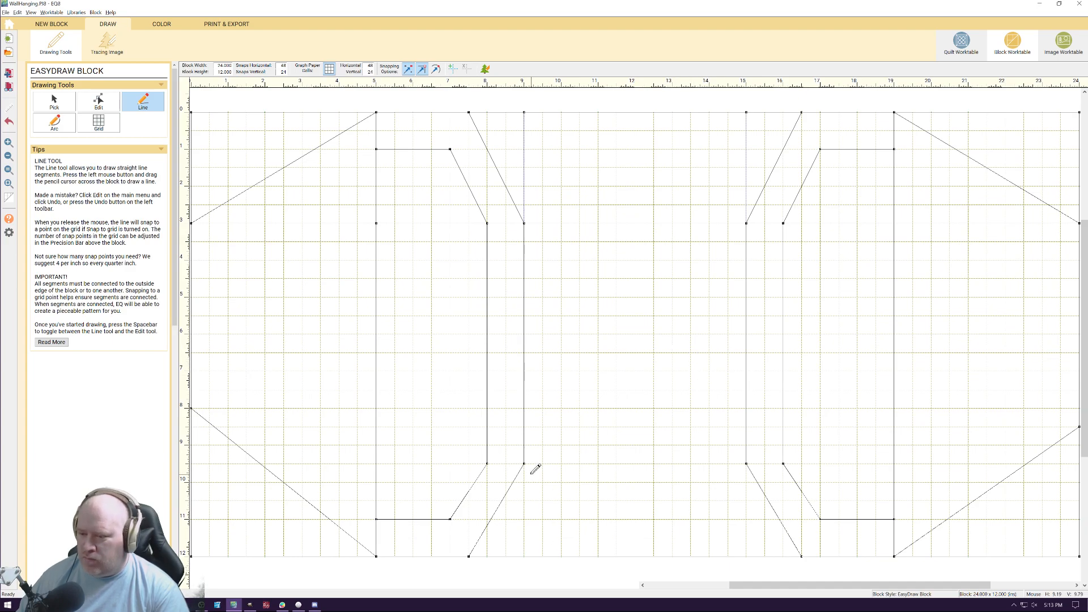
Draw horizontals 9.5 inches down from both outer outlines to the block's sides, and verticals at 9 and 15 inches to the bottom edge
mouse_move(524, 464)
left_mouse_down()
mouse_move(528, 518)
mouse_move(443, 453)
mouse_move(192, 458)
left_mouse_up()
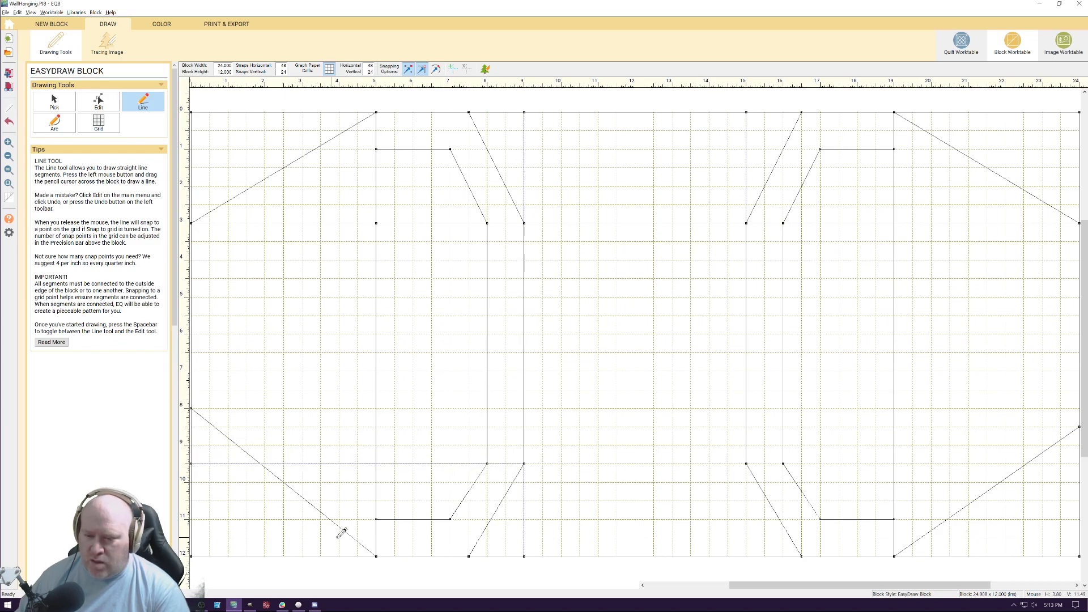
left_click_drag(746, 464, 746, 556)
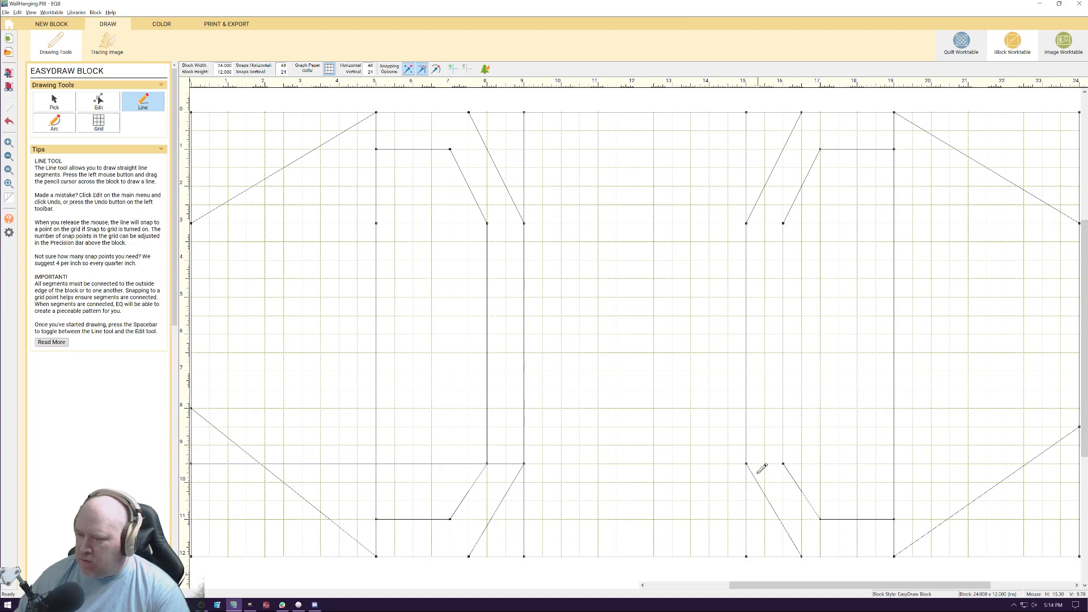
left_click_drag(747, 463, 1079, 464)
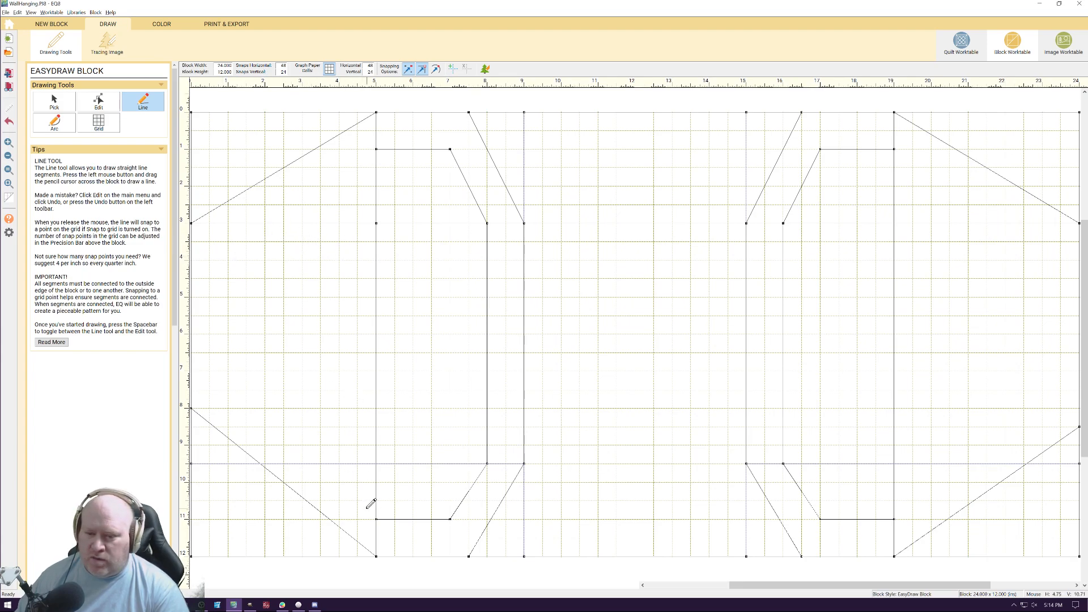
Draw diagonals from the 5-inch vertical at 1, 2, 3, 10 and 11 inches down to the left side at 4, 5, 6, 6 and 7 inches
left_click_drag(377, 518, 192, 372)
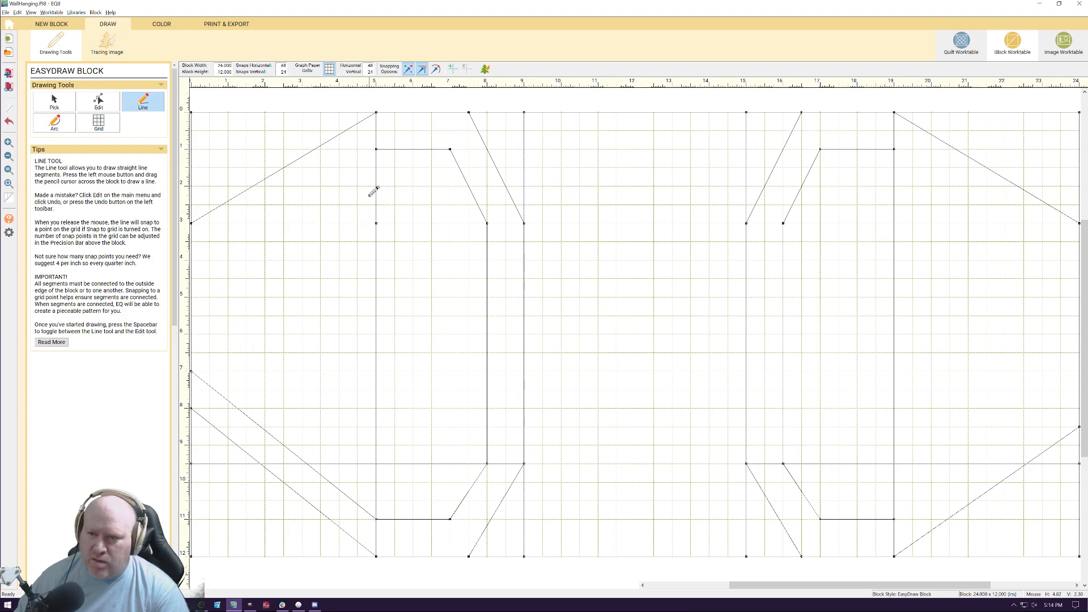
left_click_drag(377, 149, 191, 260)
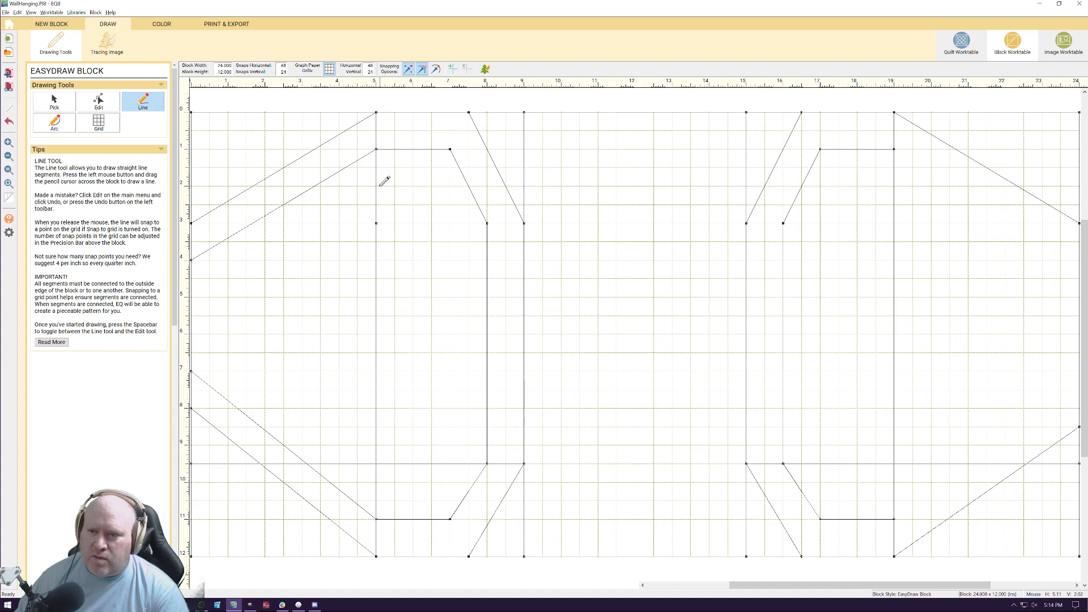
left_click_drag(377, 185, 192, 297)
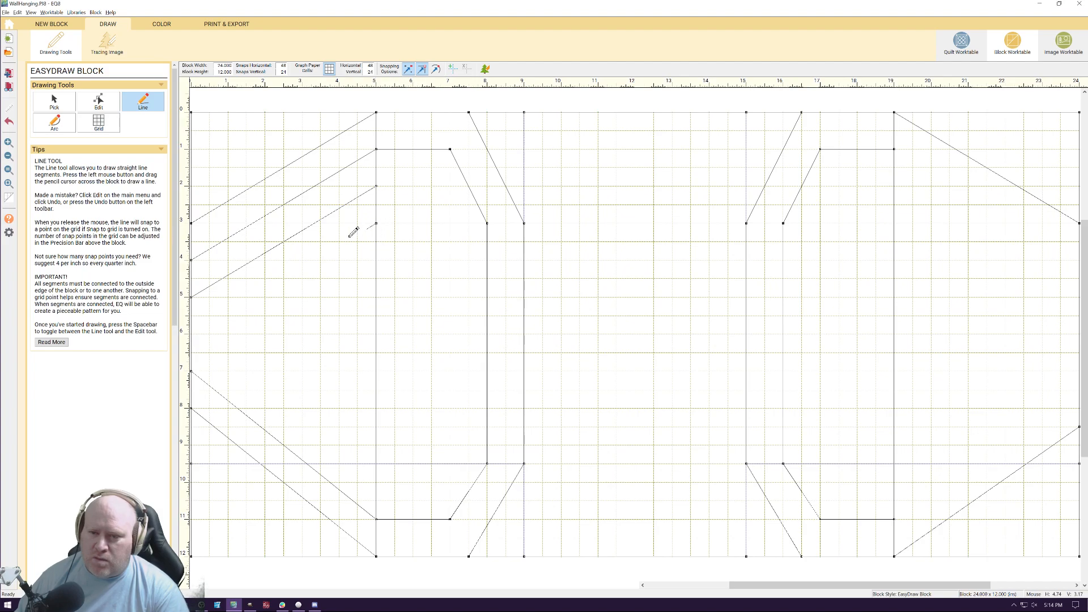
left_click_drag(205, 307, 191, 334)
mouse_move(379, 480)
left_mouse_down()
mouse_move(272, 361)
mouse_move(192, 334)
left_mouse_up()
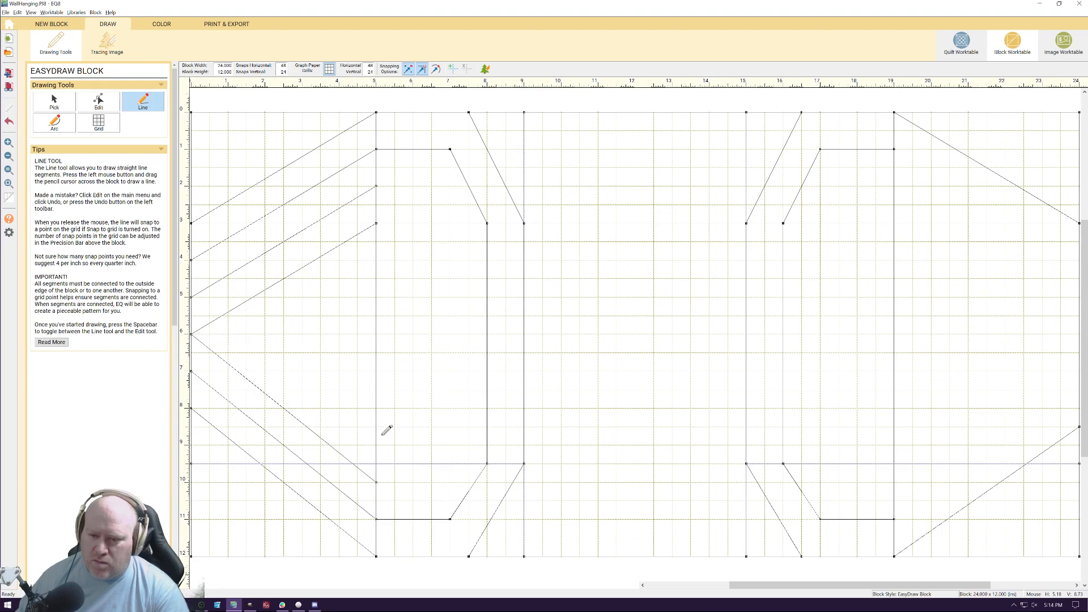
left_click_drag(377, 445, 228, 334)
mouse_move(227, 334)
left_mouse_down()
mouse_move(373, 253)
mouse_move(374, 277)
mouse_move(376, 260)
left_mouse_up()
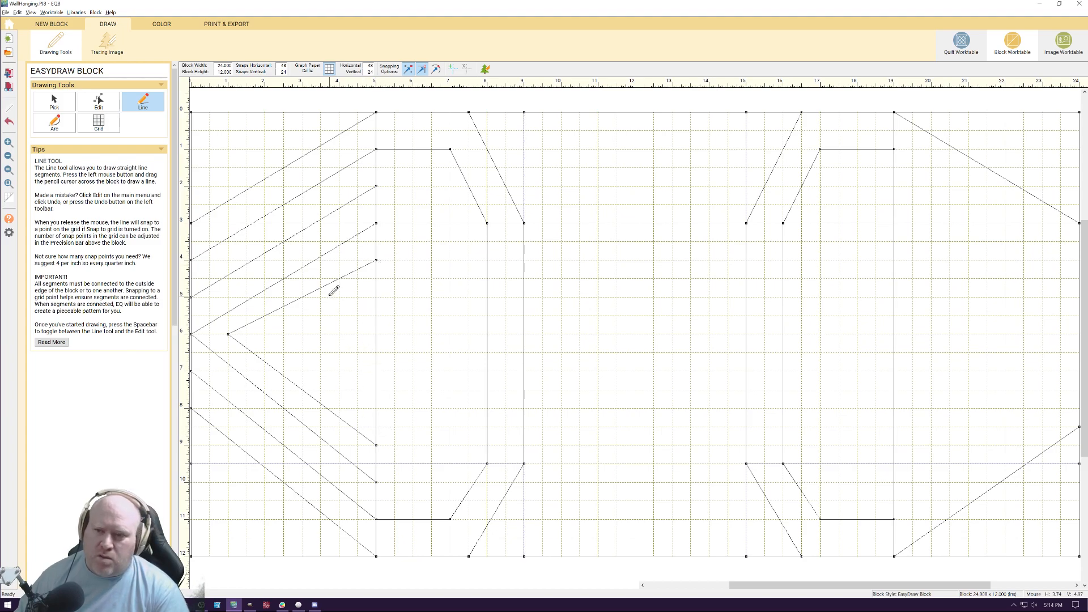
left_click(53, 103)
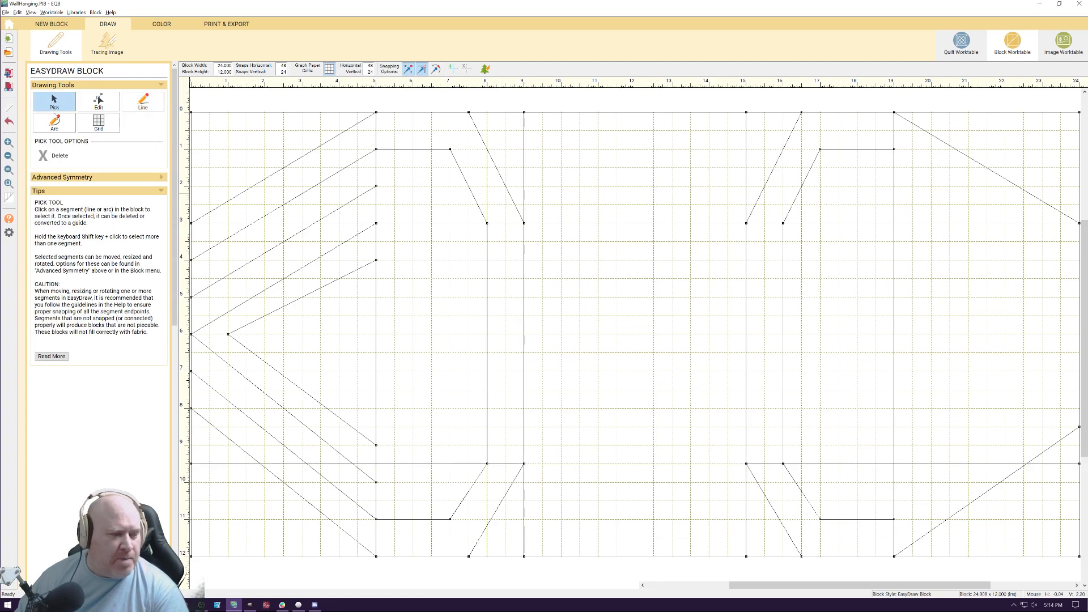
left_click(323, 287)
key("Delete")
left_click(258, 358)
key("Delete")
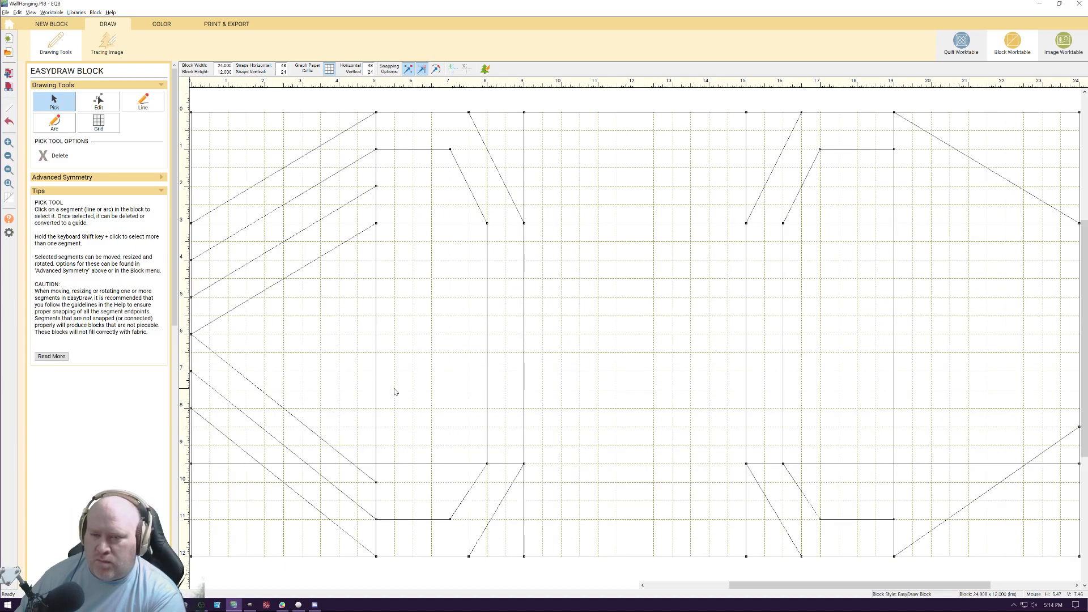
Draw an inner chevron from the 5-inch vertical at 4 inches down to 1.5 inches across at 6 inches down, and back at 9 inches down
left_click(143, 104)
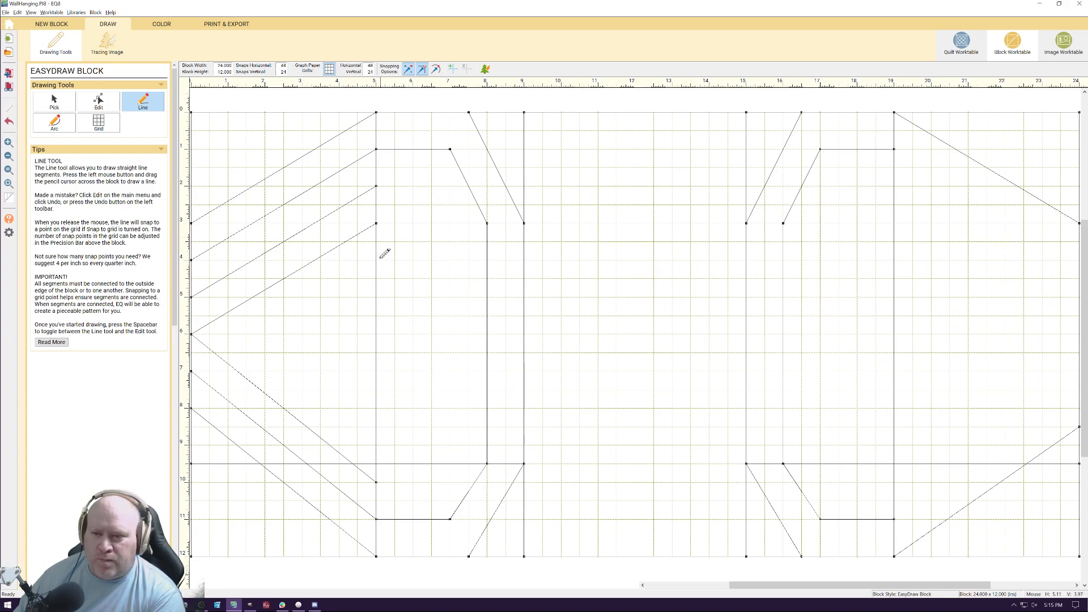
left_click_drag(377, 261, 246, 334)
mouse_move(247, 335)
left_mouse_down()
mouse_move(376, 424)
mouse_move(376, 445)
left_mouse_up()
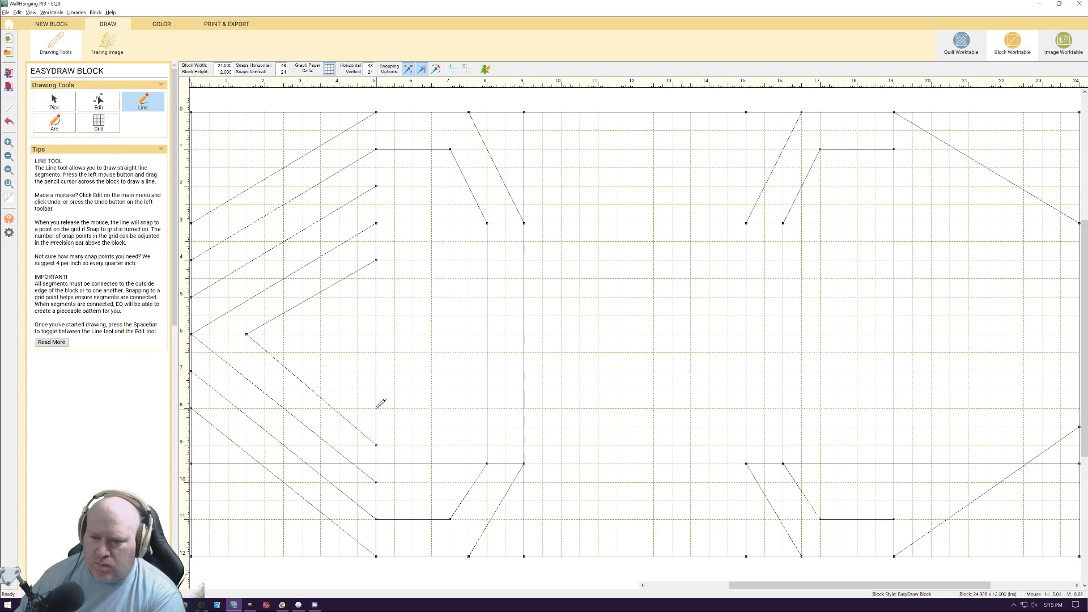
mouse_move(376, 390)
left_mouse_down()
mouse_move(298, 337)
mouse_move(374, 408)
left_mouse_up()
left_click(54, 102)
left_click(376, 403)
key("Delete")
left_click(377, 403)
key("Delete")
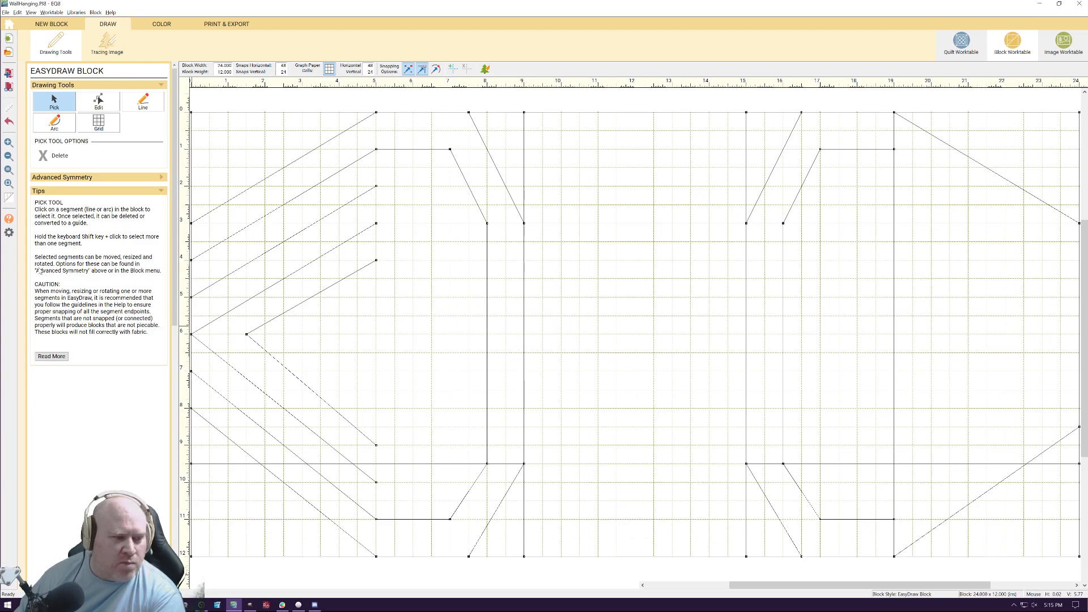
Draw a second inner chevron from the 5-inch vertical at 4.5 inches down to 2.5 inches across at 6 inches down, and back at 8 inches down
left_click(139, 103)
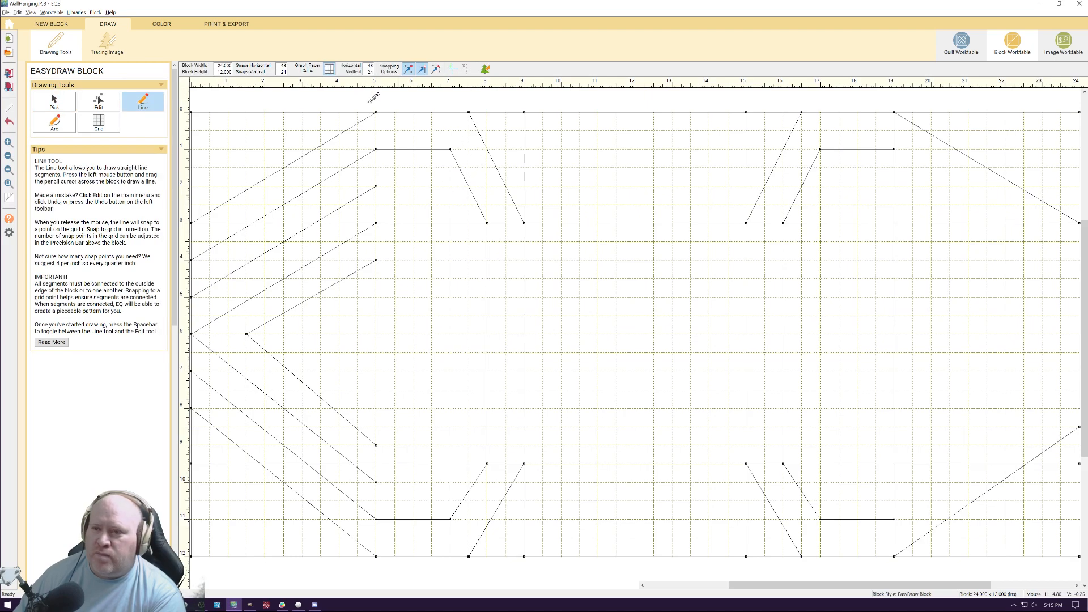
left_click_drag(376, 112, 376, 556)
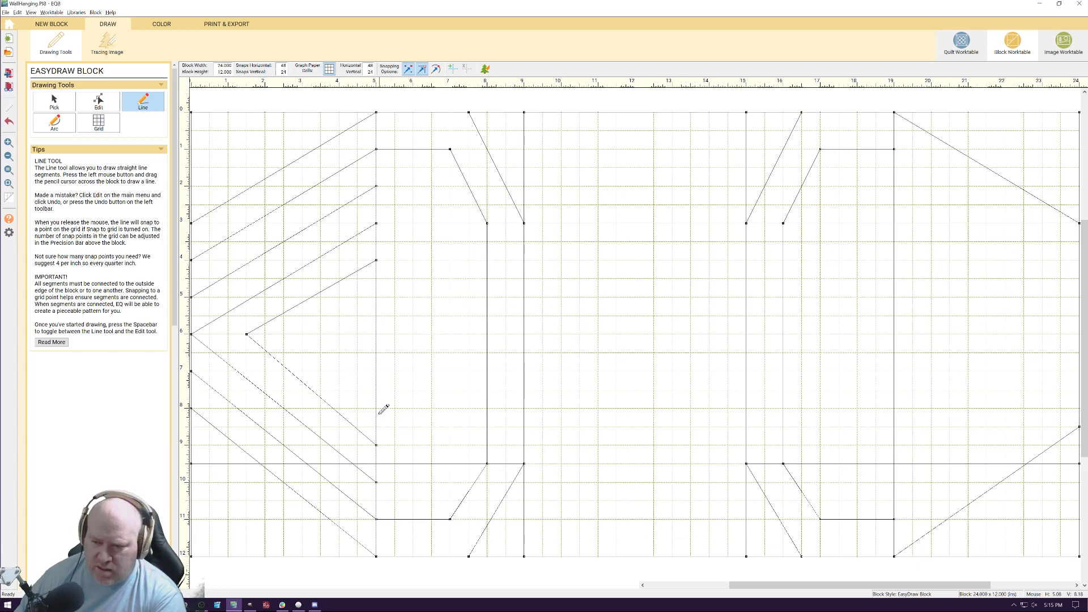
left_click_drag(377, 408, 377, 279)
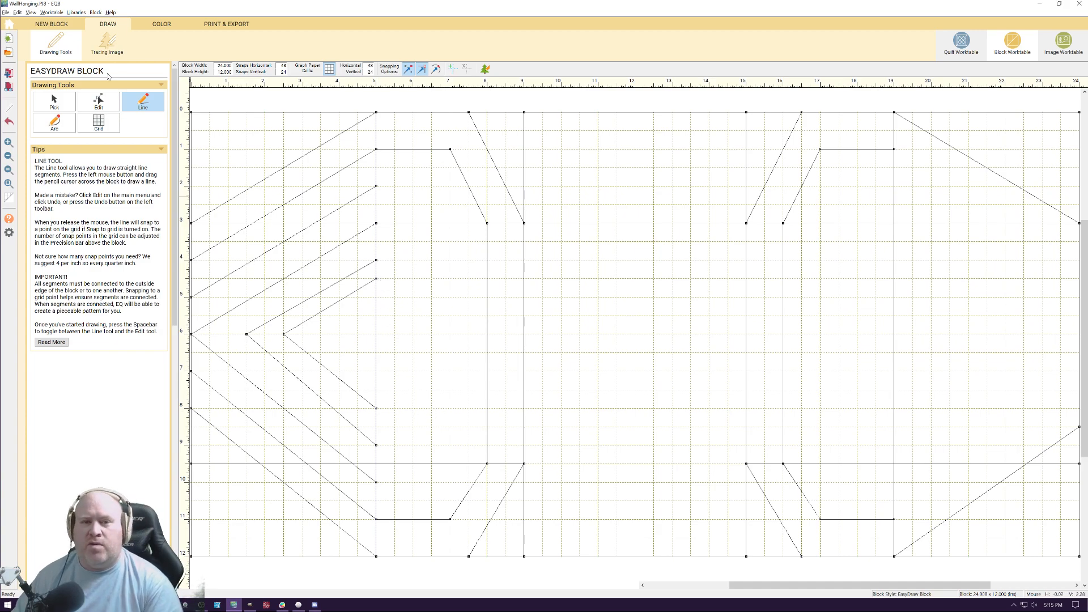
Delete the inner upper diagonals left of the 5-inch vertical, including both chevrons' upper halves, keeping only the outermost diagonal
left_click(62, 104)
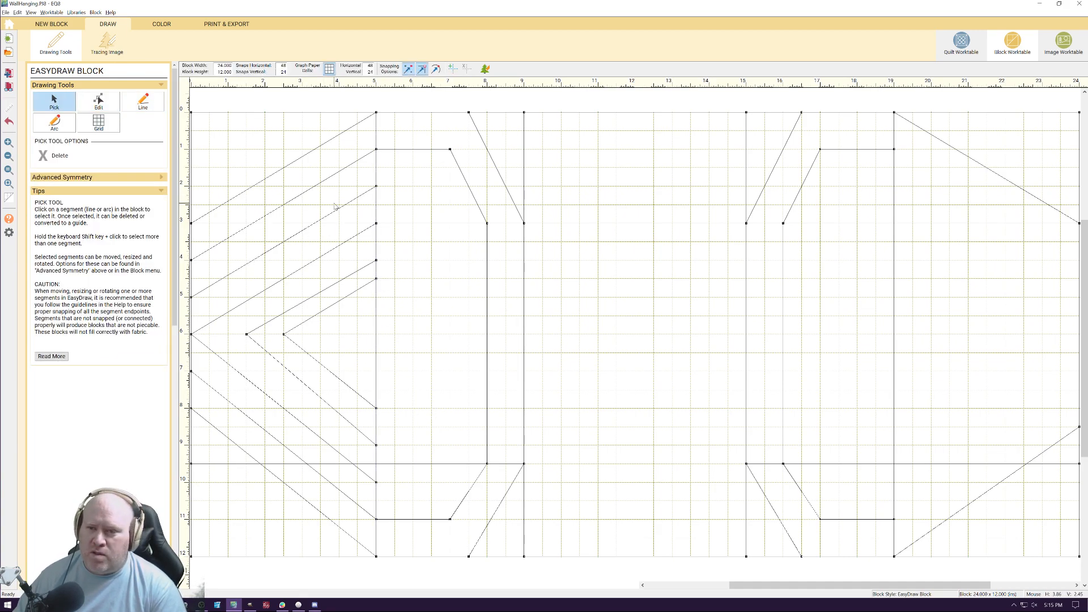
left_click(298, 198)
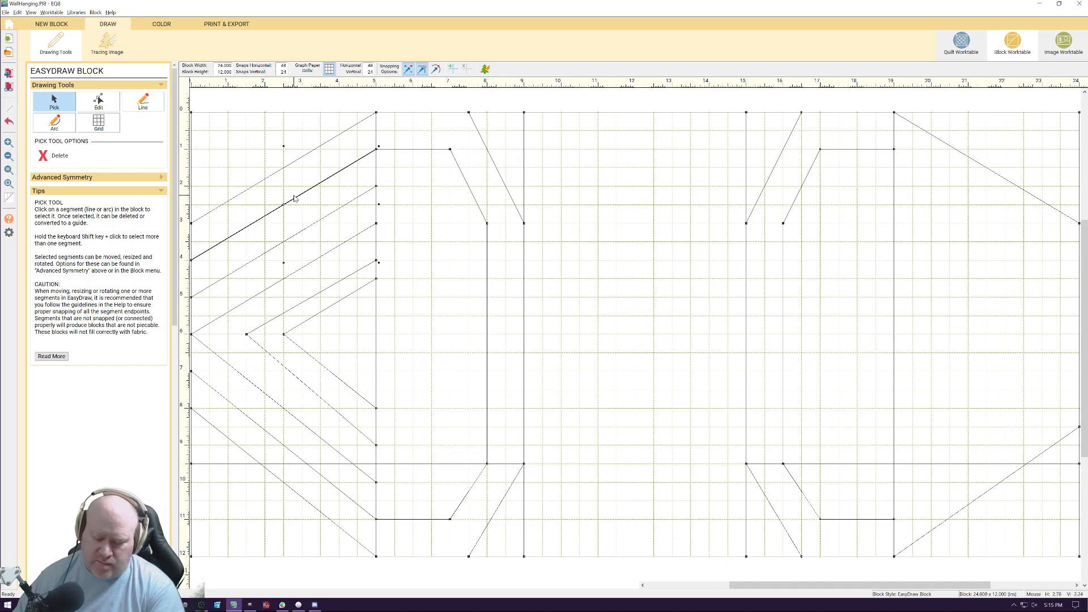
key("Delete")
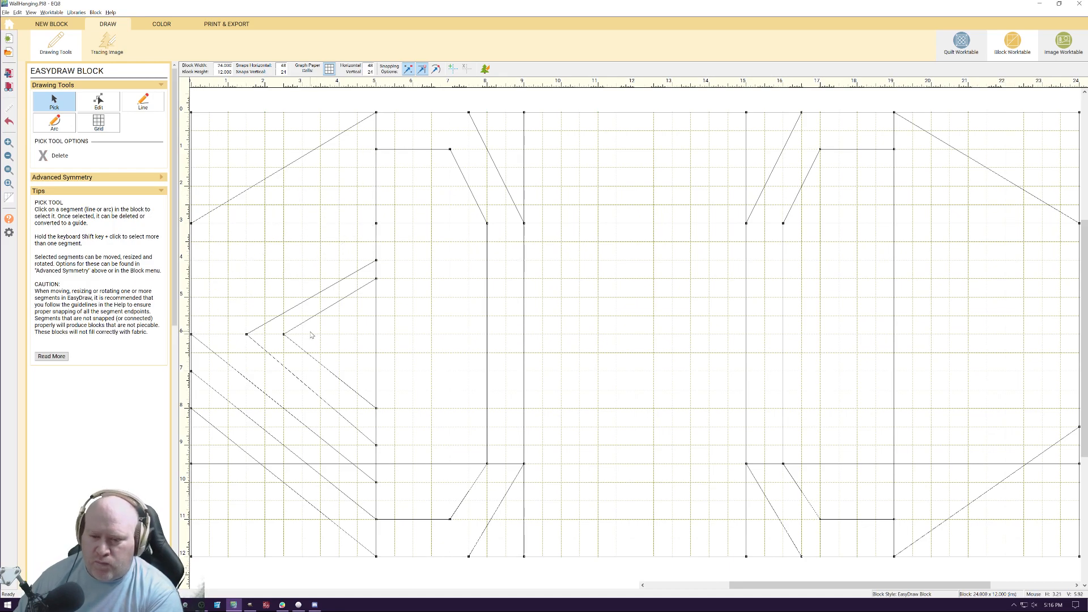
left_click(321, 298)
key("Delete")
left_click(311, 297)
key("Delete")
left_click(318, 314)
key("Delete")
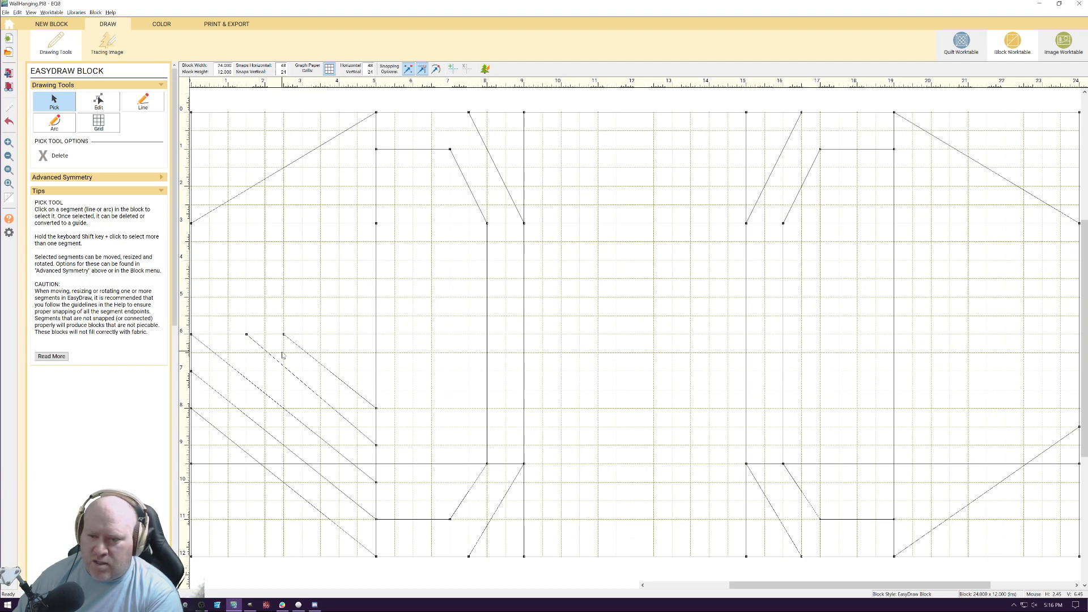
Delete the lower halves of both chevrons and all the lower diagonals between the left side and the 5-inch vertical
left_click(320, 363)
key("Delete")
left_click(298, 380)
key("Delete")
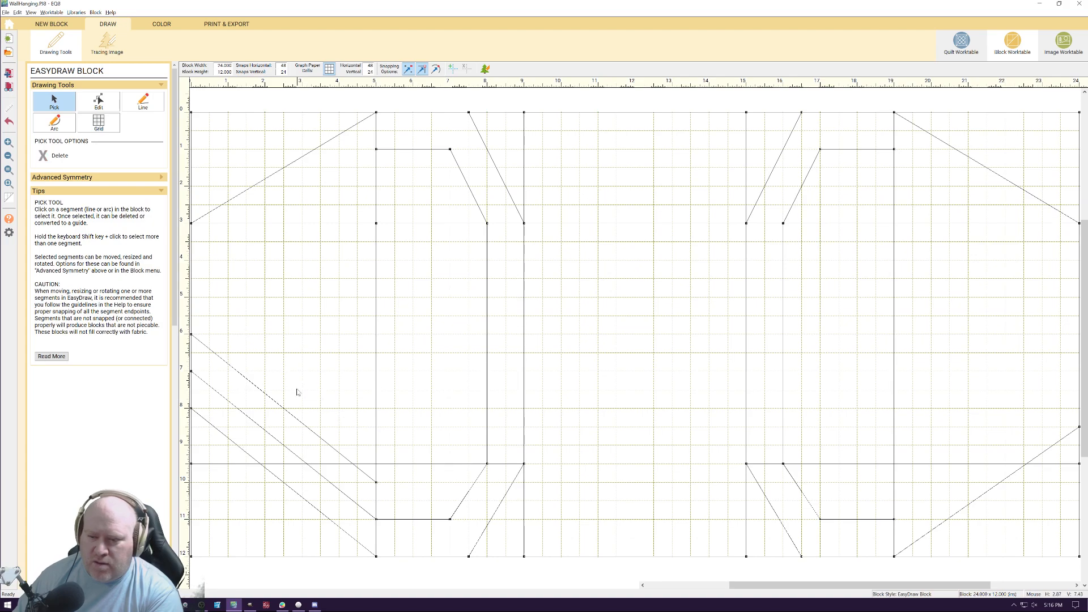
left_click(270, 434)
key("Delete")
left_click(241, 447)
key("Delete")
left_click(283, 409)
key("Delete")
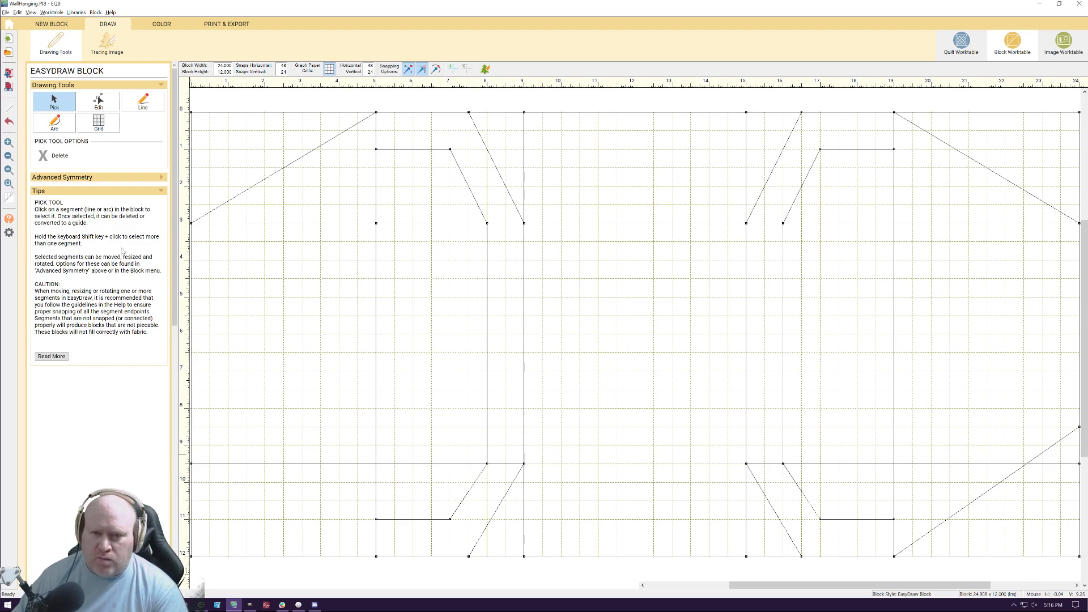
Draw a diagonal from the bottom edge at 5 inches to the left side at 9 inches down, and delete the stray line above it
left_click(143, 102)
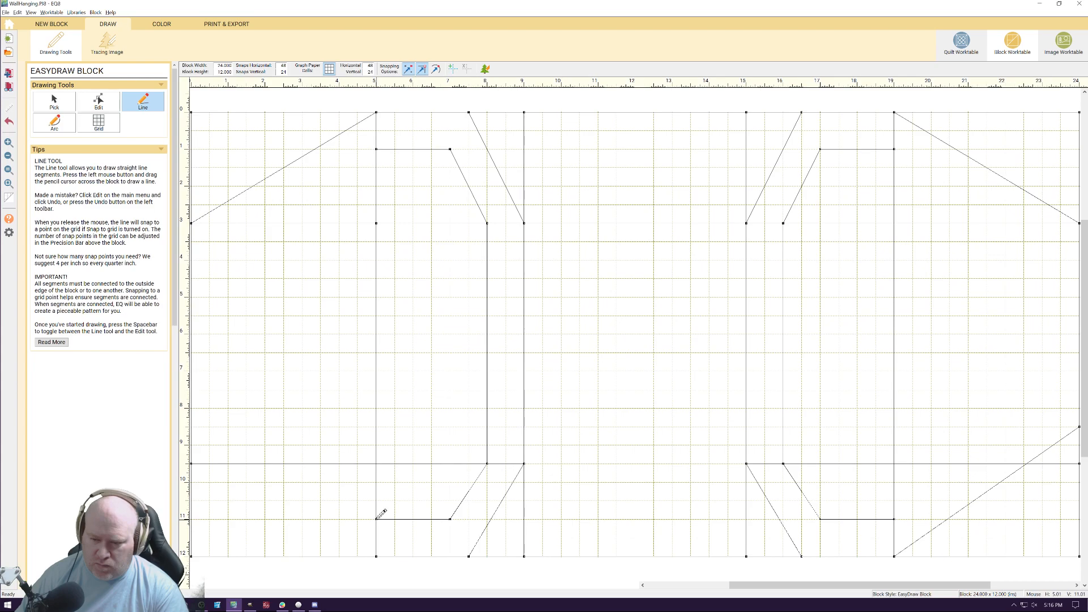
left_click_drag(194, 446, 284, 501)
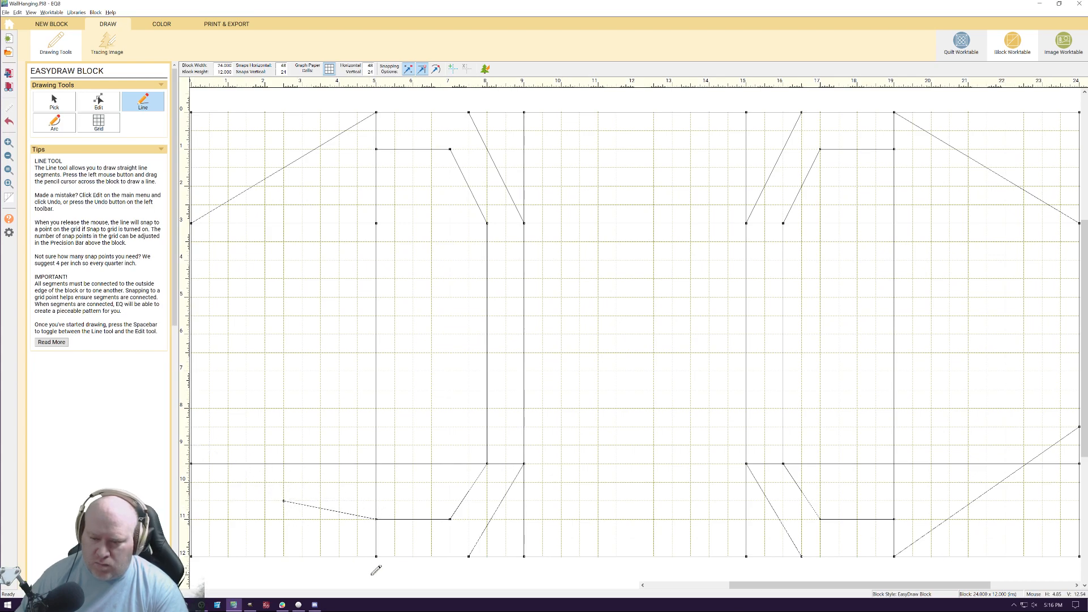
left_click_drag(376, 556, 191, 445)
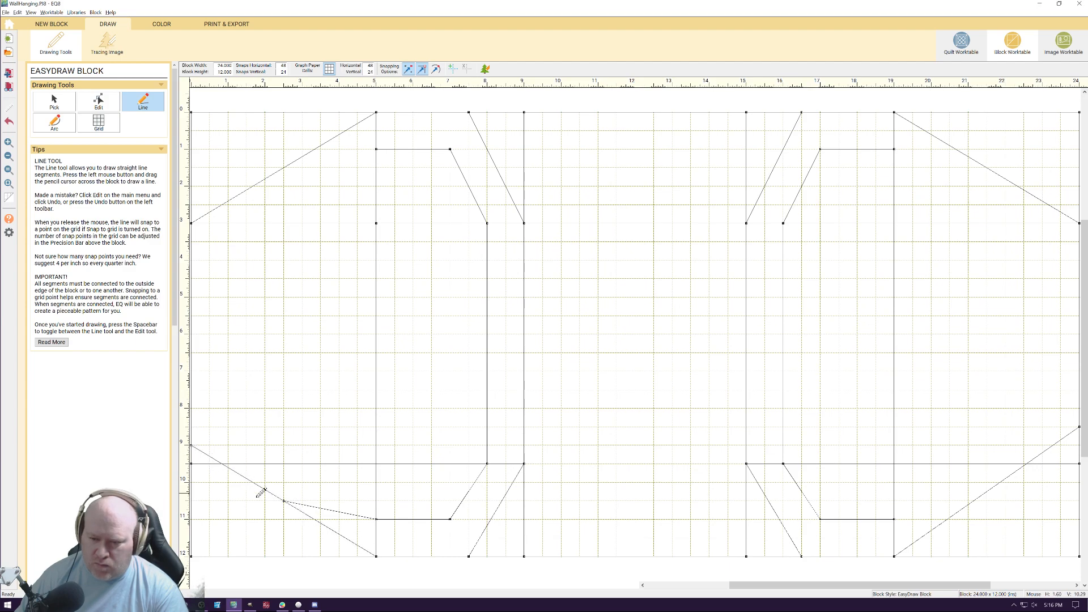
left_click(110, 107)
left_click(69, 102)
left_click(348, 513)
key("Delete")
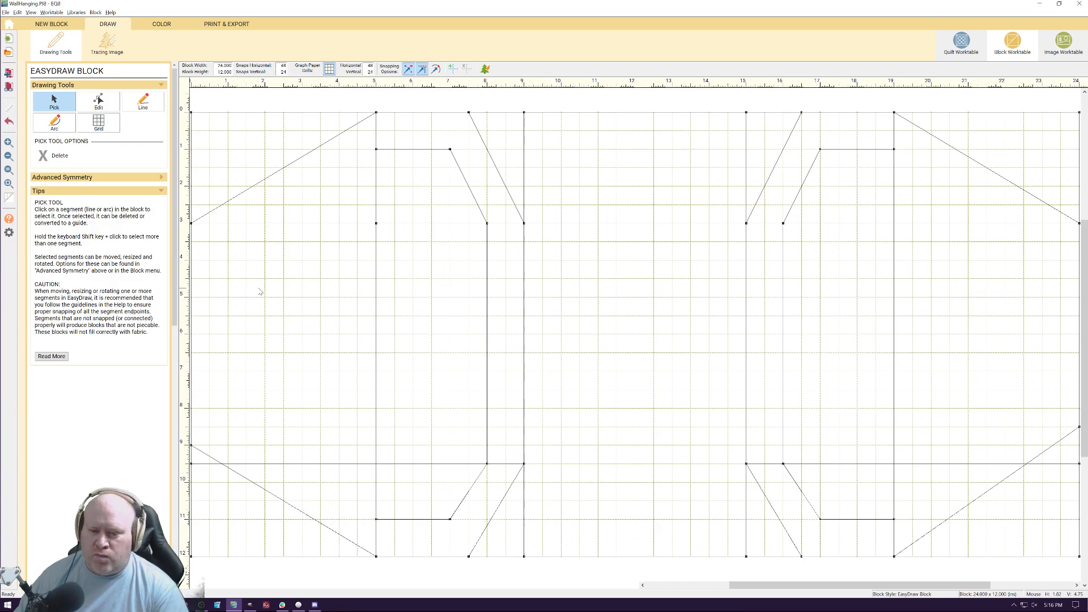
Move the lower-right diagonal's endpoint on the block's right side to 9.5 inches down
left_click(1068, 437)
left_click(99, 102)
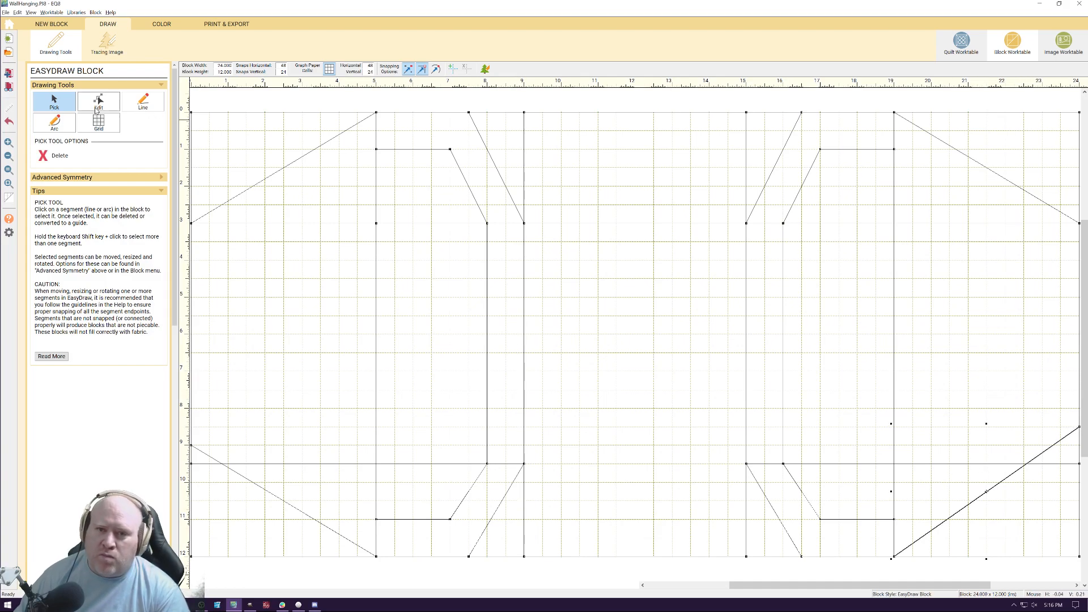
left_click_drag(1081, 427, 1081, 466)
left_click(989, 422)
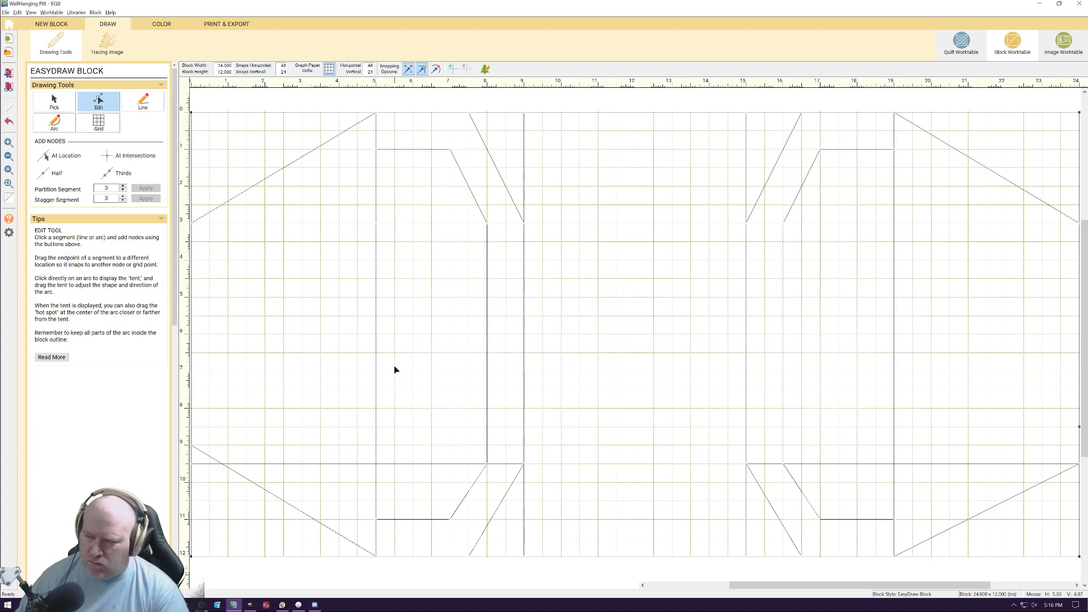
left_click(1073, 467)
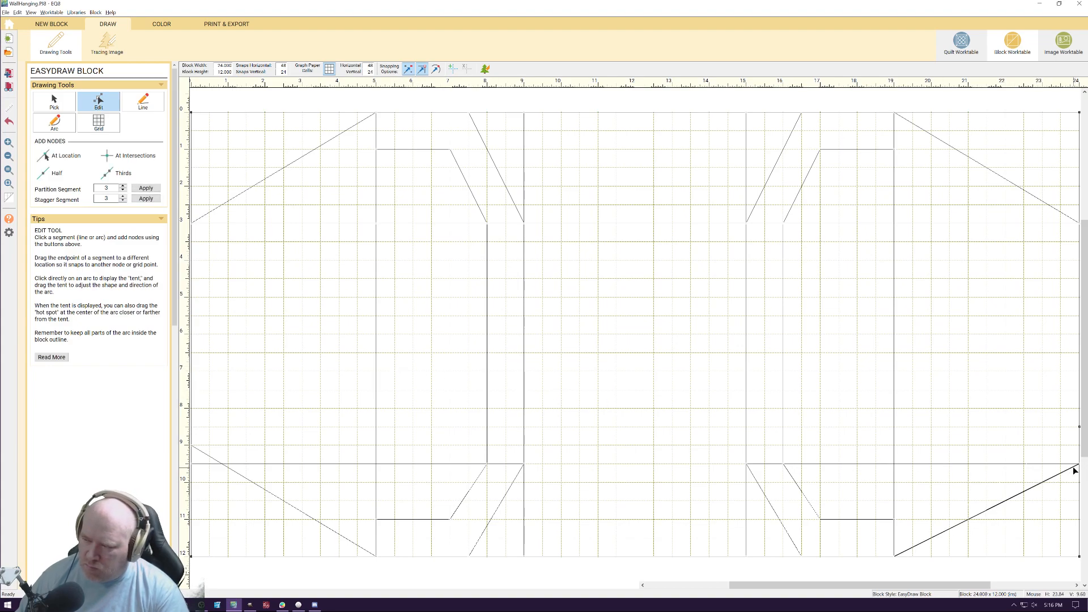
left_click(1060, 461)
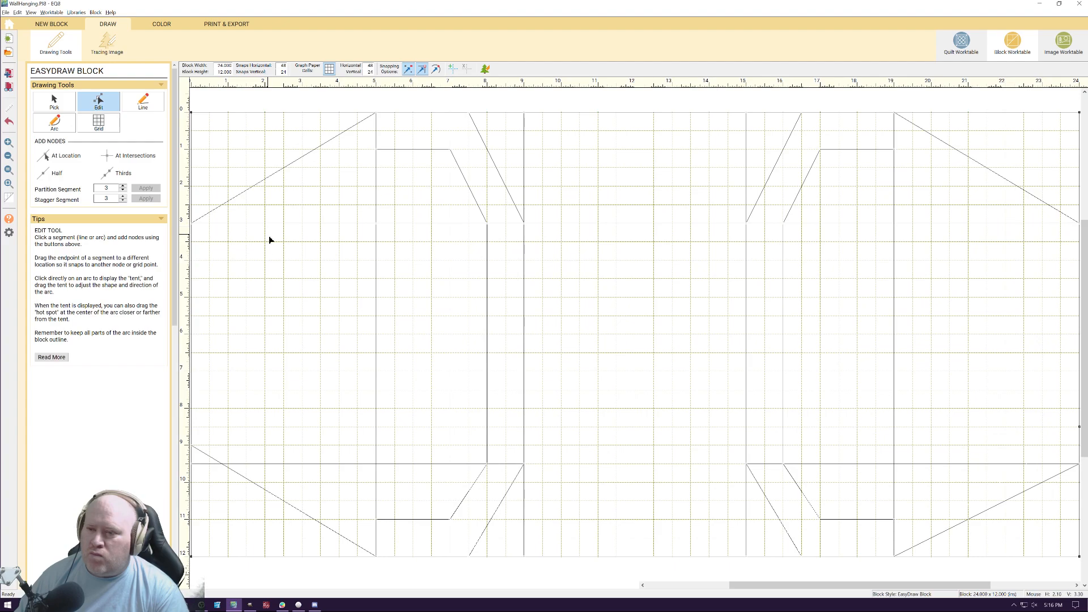
Delete the left half's horizontal at 9.5 inches down, the 8-inch vertical, and the two lower diagonals rising to 8 and 9 inches
left_click(456, 463)
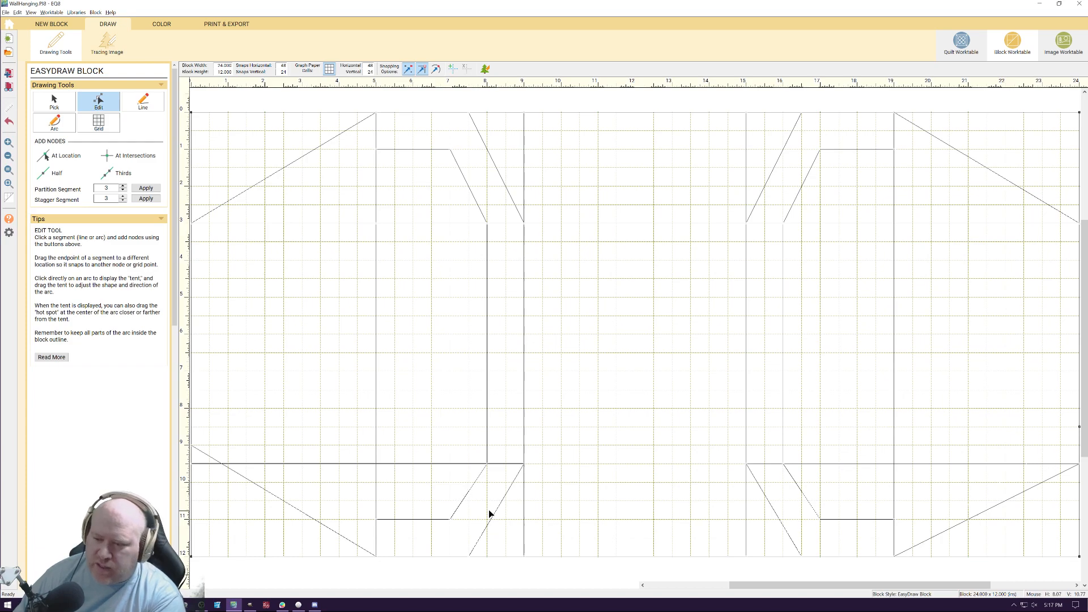
left_click(469, 491)
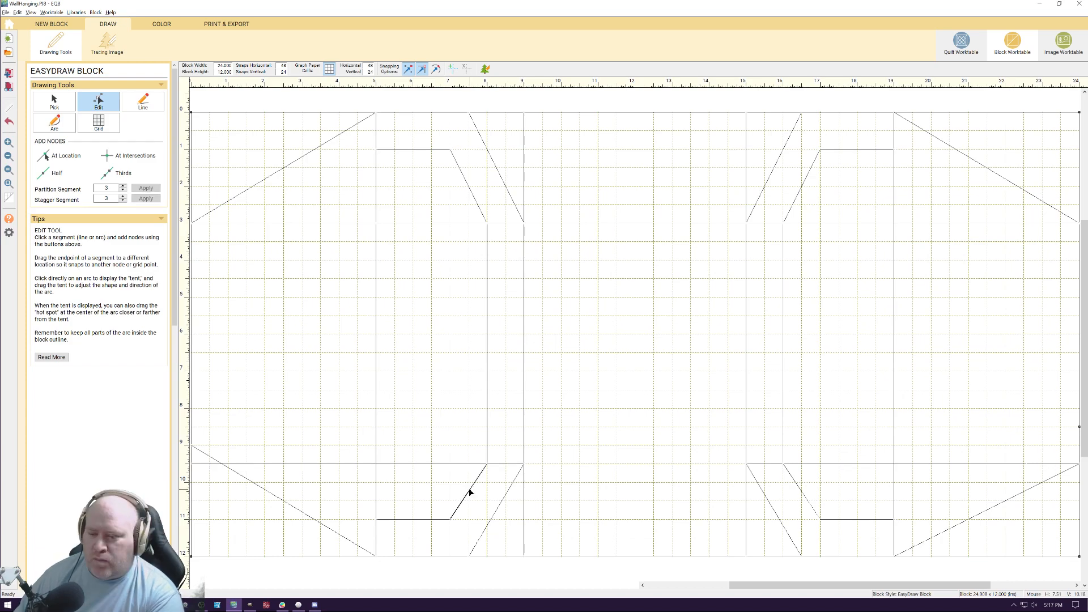
left_click(66, 99)
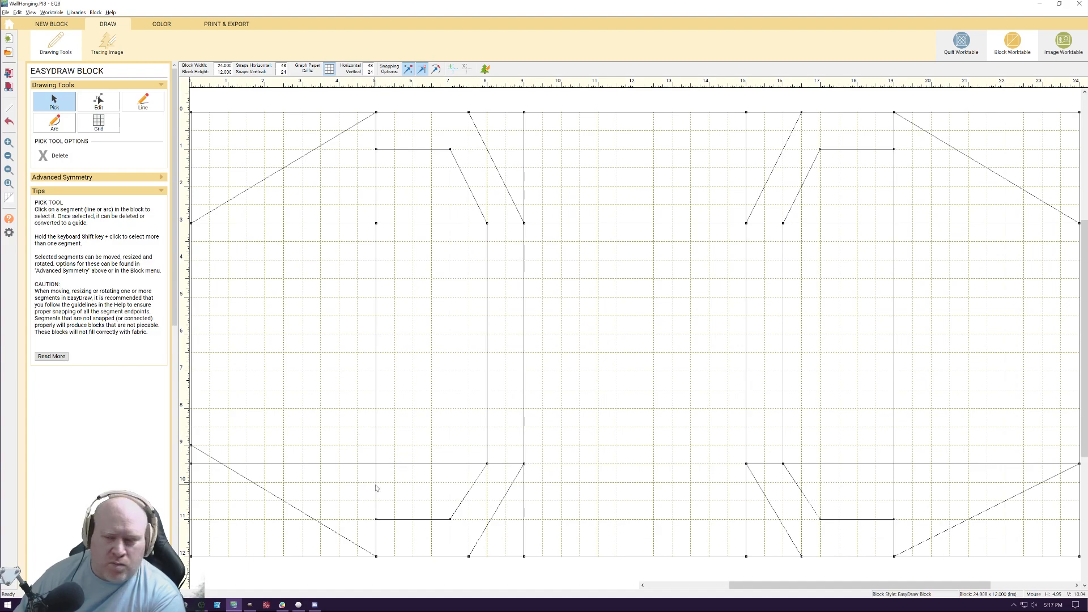
left_click(355, 464)
key("Delete")
left_click(464, 497)
key("Delete")
left_click(484, 460)
key("Delete")
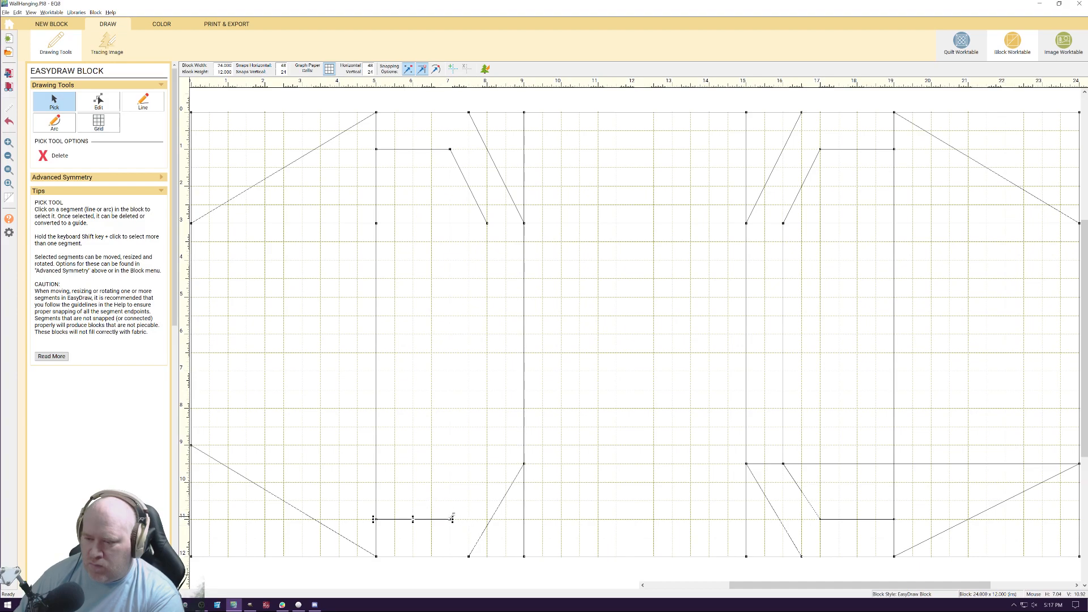
left_click(481, 536)
key("Delete")
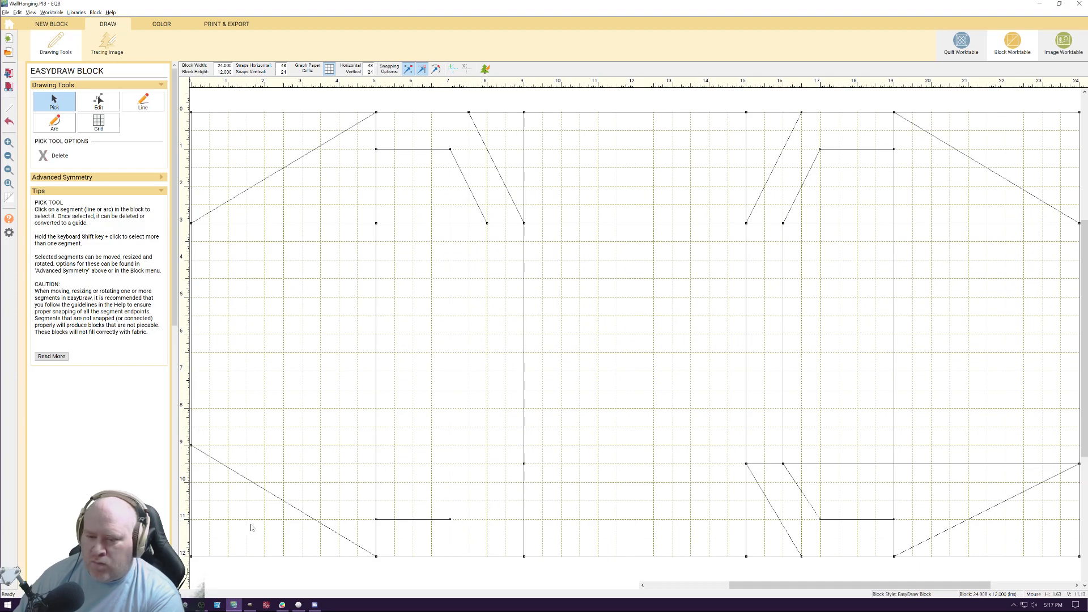
left_click(285, 505)
Delete the right half's horizontal at 9.5 inches down, its two lower inner diagonals, and the horizontal at 11 inches down
left_click(848, 467)
key("Delete")
left_click(807, 499)
key("Delete")
left_click(788, 534)
key("Delete")
left_click(783, 453)
key("Delete")
left_click(849, 519)
key("Delete")
Replace the lower-right diagonal with one from the bottom edge at 19 inches to the right side at 9 inches down
left_click(958, 531)
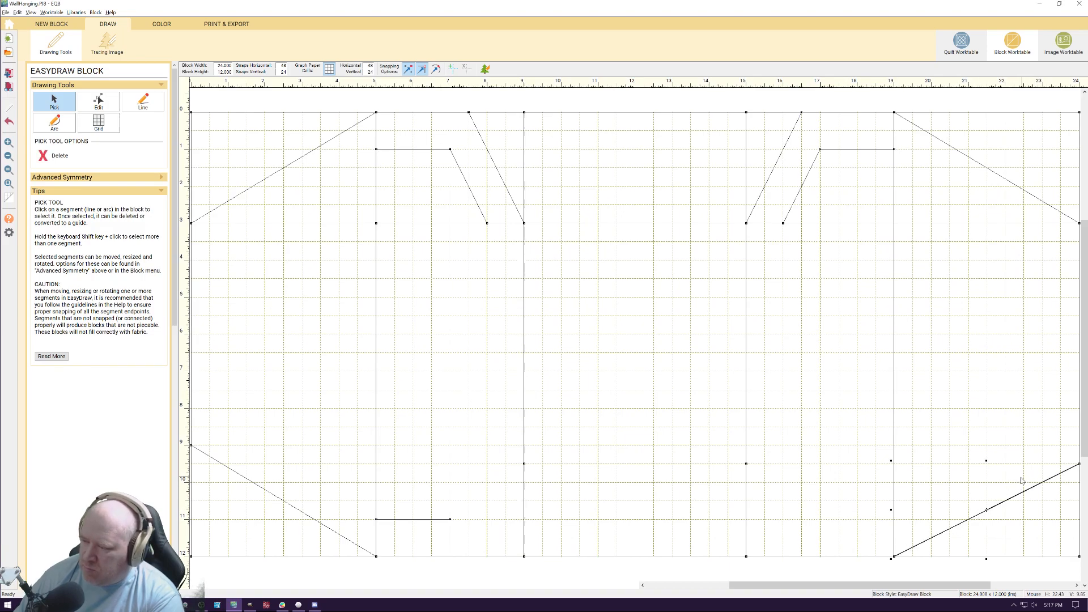
left_click(1079, 448)
left_click(1073, 471)
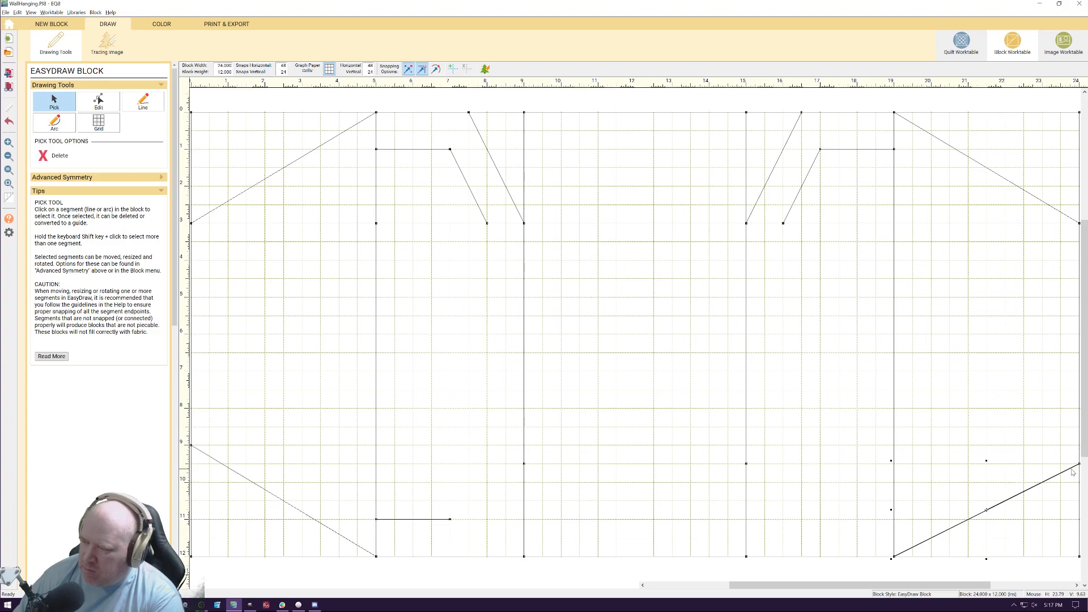
left_click(1079, 465)
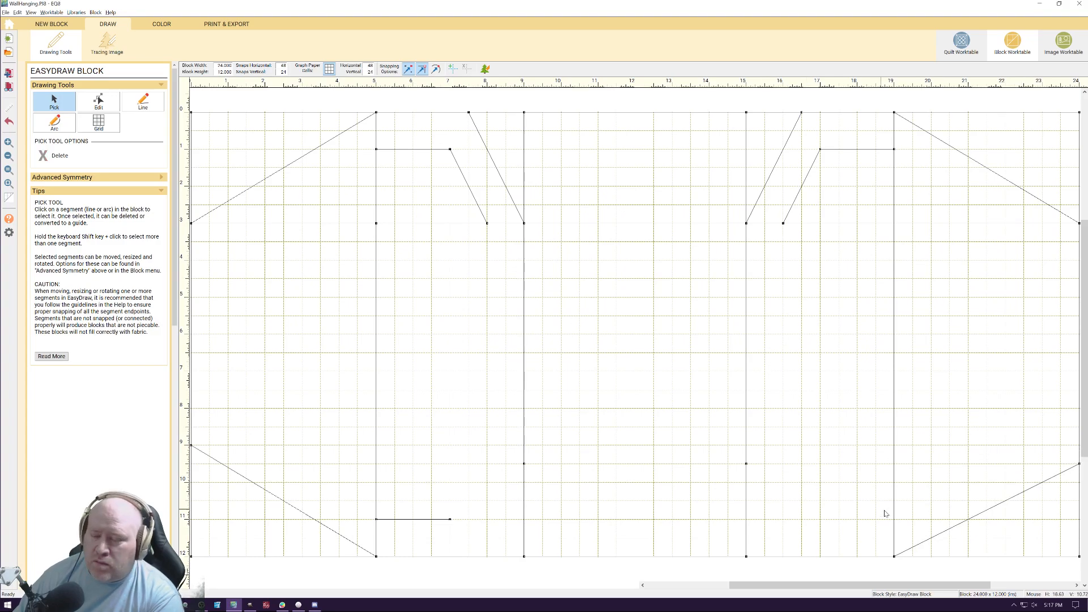
left_click(998, 506)
key("Delete")
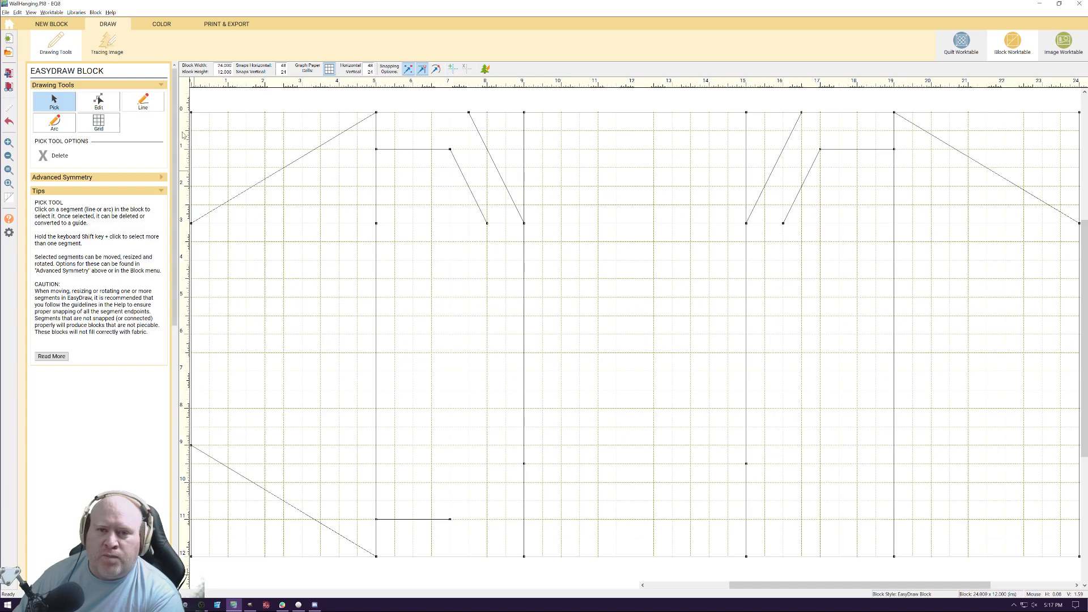
left_click(158, 102)
mouse_move(895, 556)
left_mouse_down()
mouse_move(1023, 445)
mouse_move(1084, 444)
left_mouse_up()
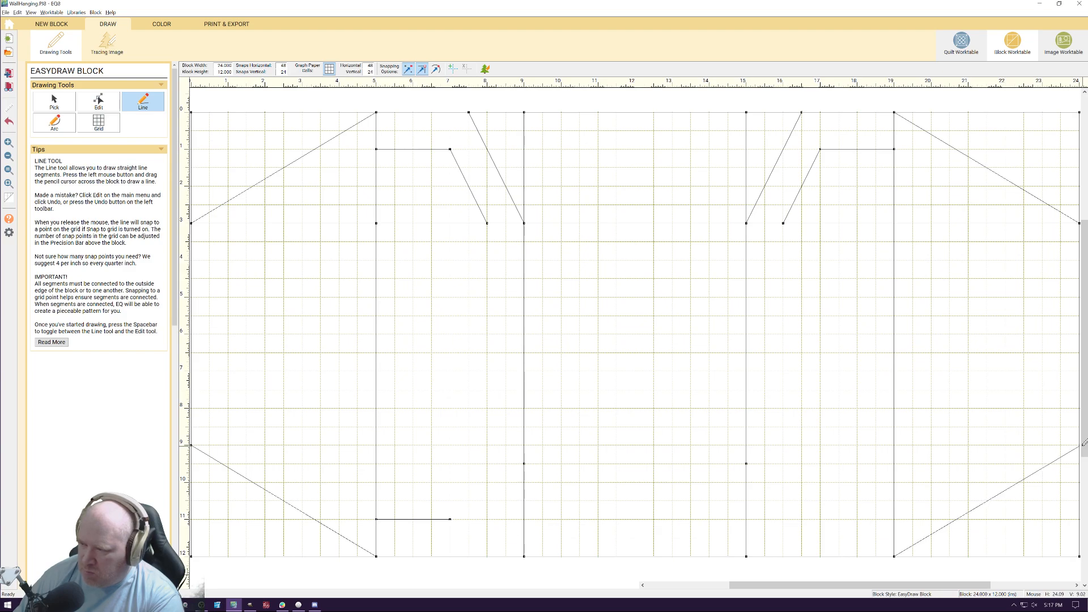
left_click_drag(1084, 444, 1082, 445)
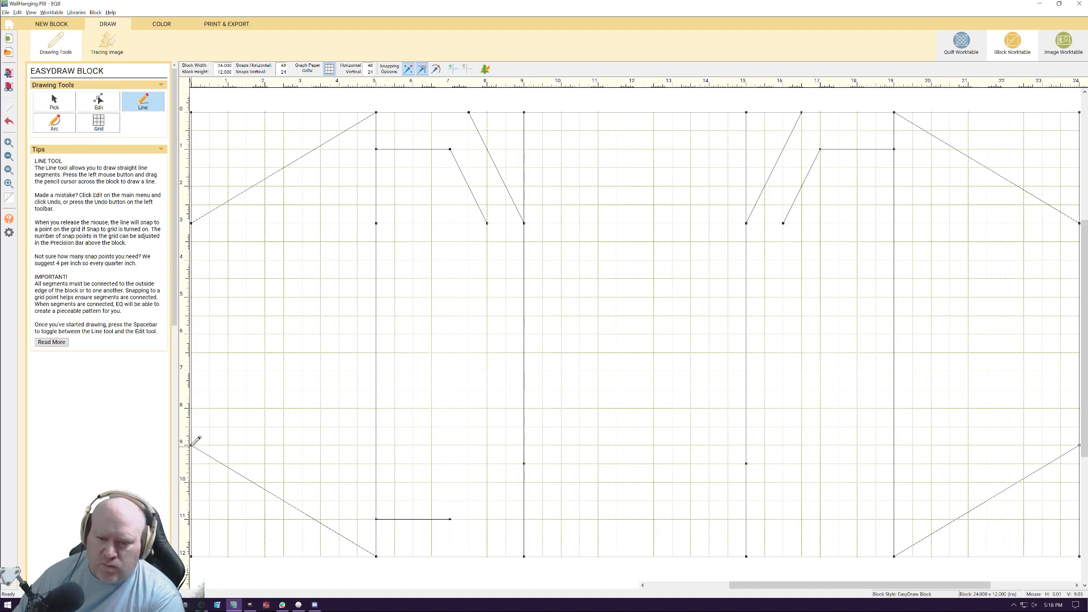
Draw a full-width horizontal 9 inches down, diagonals from it at 8 and 9 inches to (7, 11) and (7.5, 12), and the 8-inch vertical up to 3
left_click_drag(948, 475, 1079, 446)
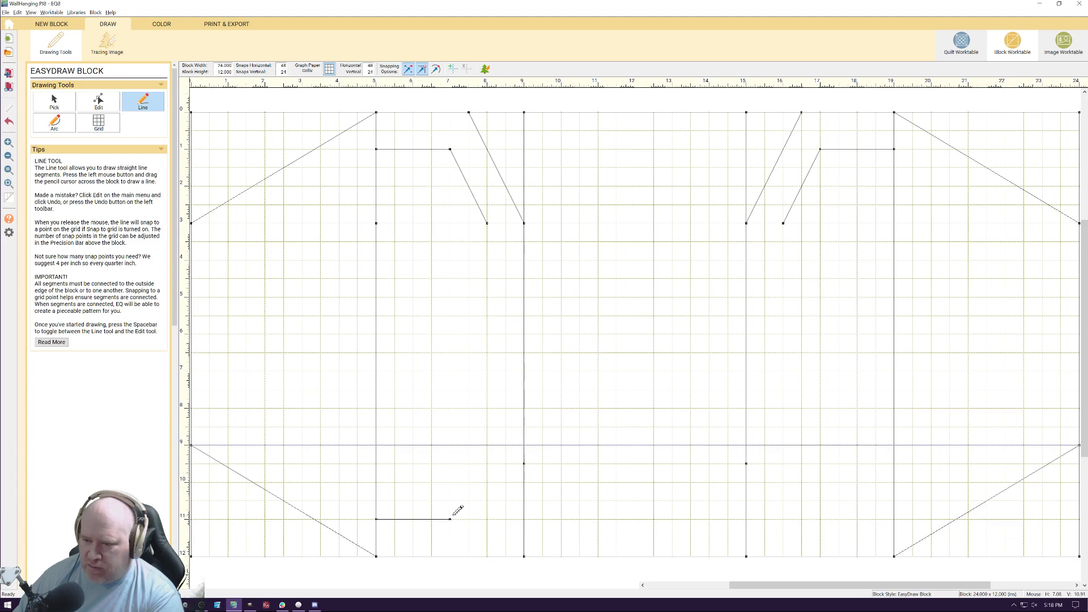
left_click_drag(450, 518, 488, 445)
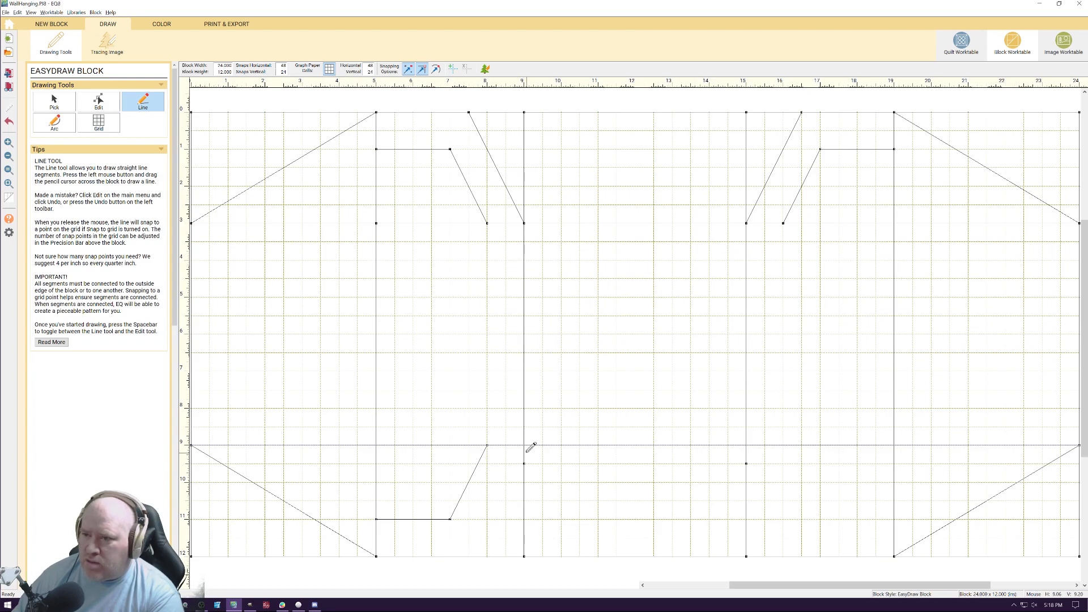
mouse_move(525, 445)
left_mouse_down()
mouse_move(458, 558)
mouse_move(469, 556)
left_mouse_up()
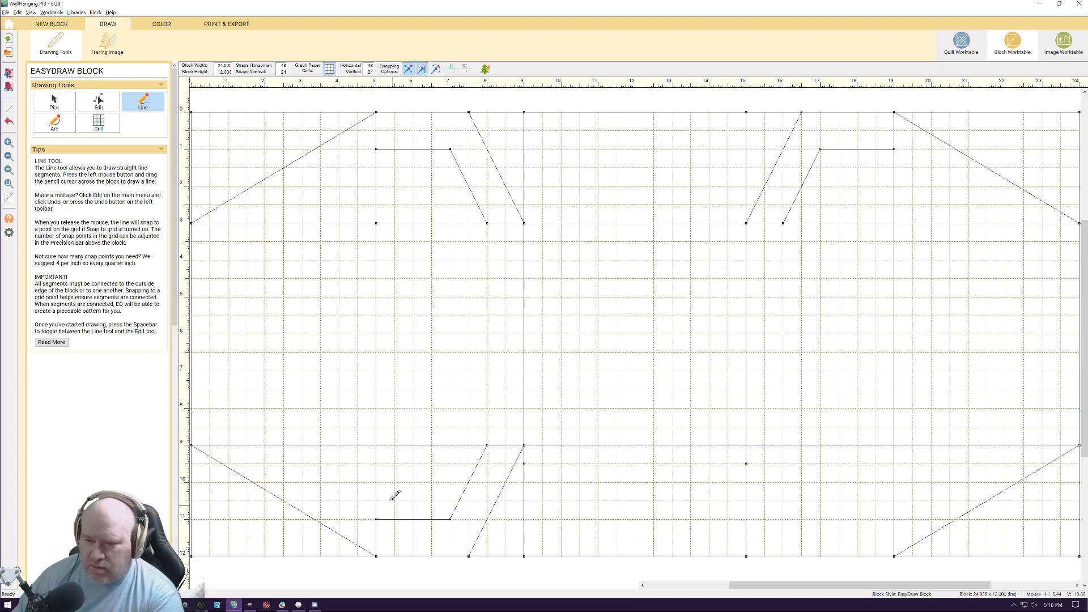
left_click_drag(487, 222, 489, 446)
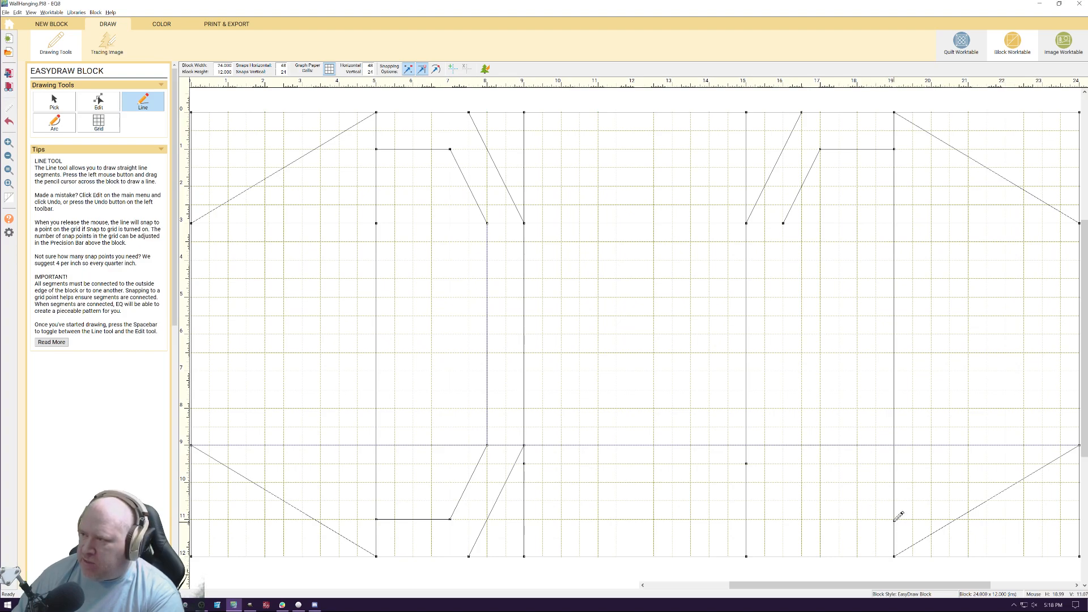
Draw a horizontal 11 inches down from 19 to 17 inches, a diagonal on to (16, 9), and another from (16.5, 12) to (15, 9.5)
mouse_move(895, 519)
left_mouse_down()
mouse_move(800, 519)
mouse_move(820, 519)
left_mouse_up()
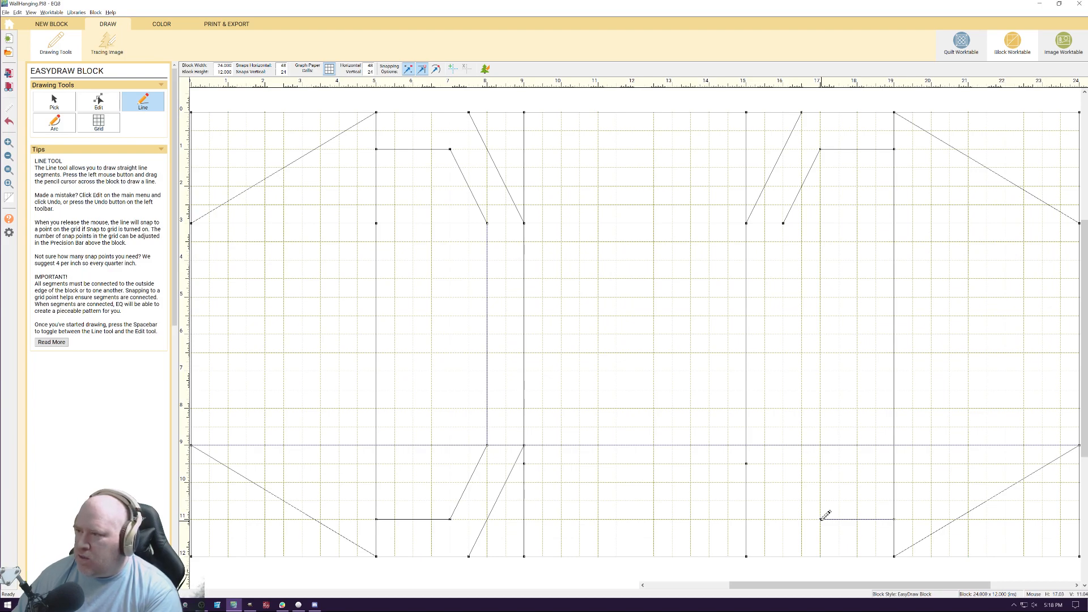
left_click_drag(821, 519, 782, 446)
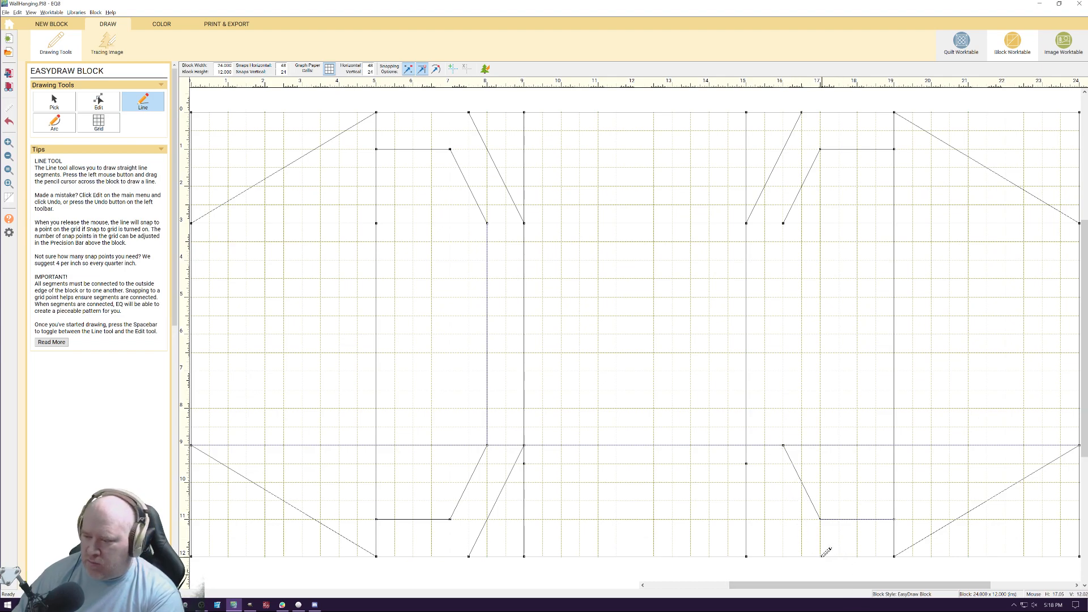
left_click_drag(801, 556, 747, 463)
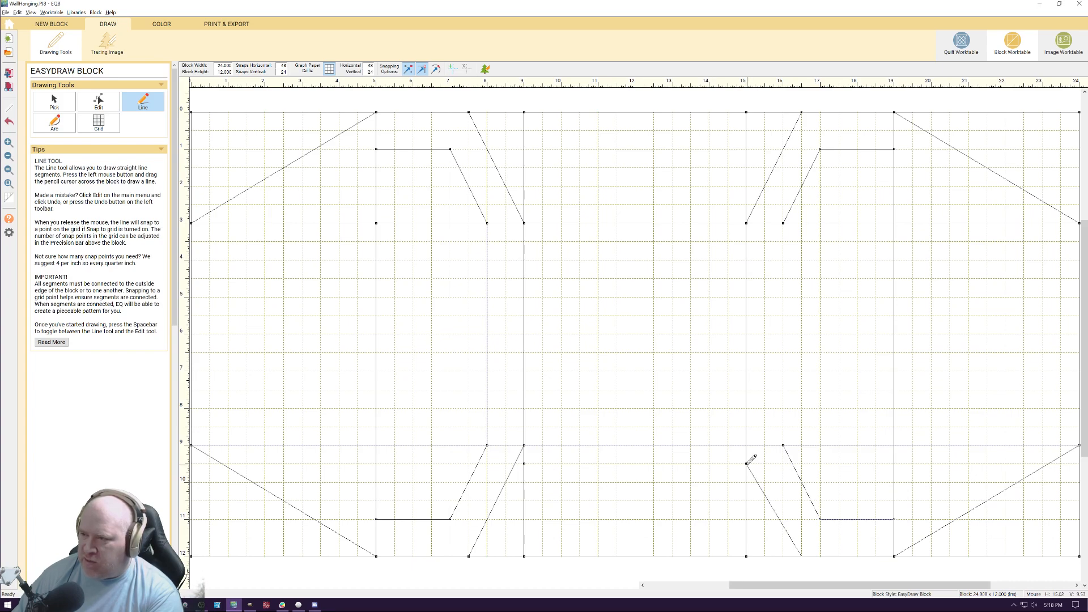
End the lower-right inner diagonal at (15, 9), and draw left-side diagonals from (0, 8) to (5, 11) and from (5, 10) to (0, 7)
left_click_drag(751, 459, 751, 445)
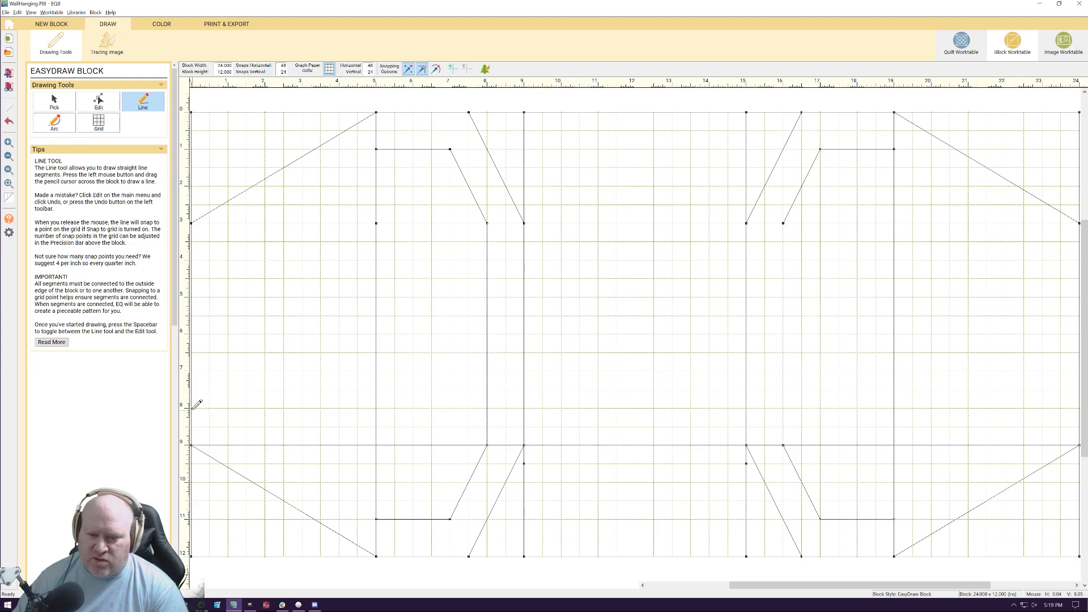
mouse_move(192, 407)
left_mouse_down()
mouse_move(344, 483)
mouse_move(376, 519)
left_mouse_up()
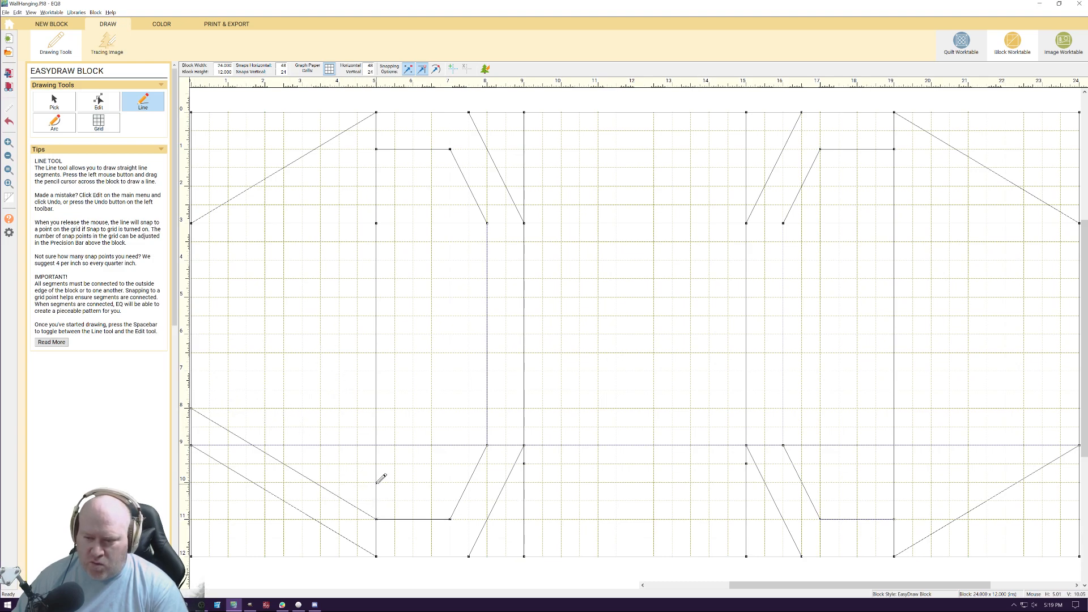
left_click_drag(376, 483, 191, 371)
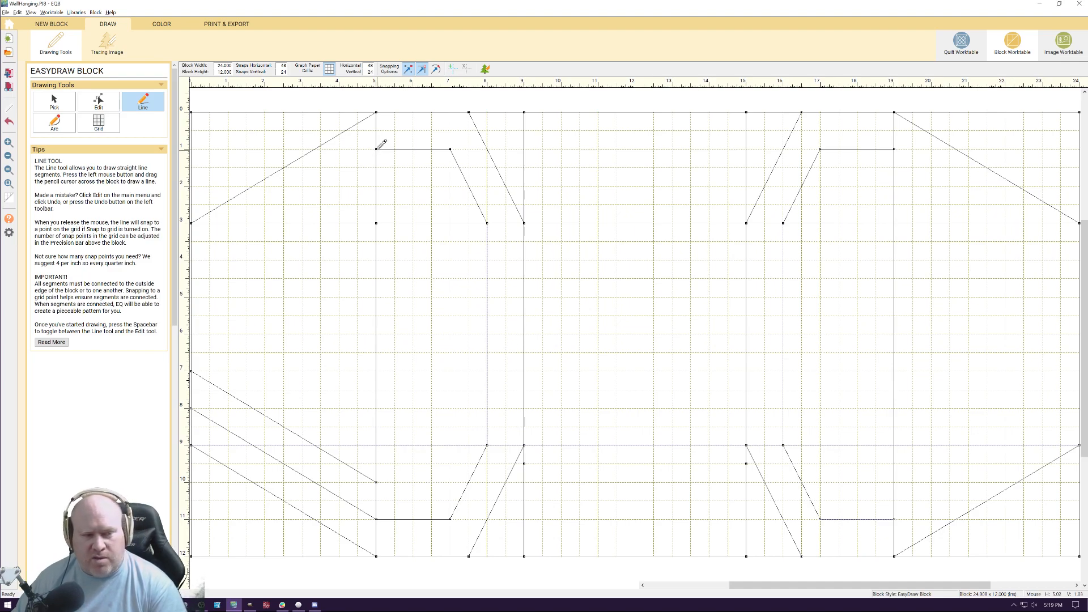
Draw left-side diagonals (5, 1)–(0, 4), (5, 2)–(0, 5), (5, 9)–(0, 6) and (5, 3)–(0, 6), and a chevron (5, 4)–(1.5, 6)–(5, 8)
left_click_drag(376, 150, 191, 260)
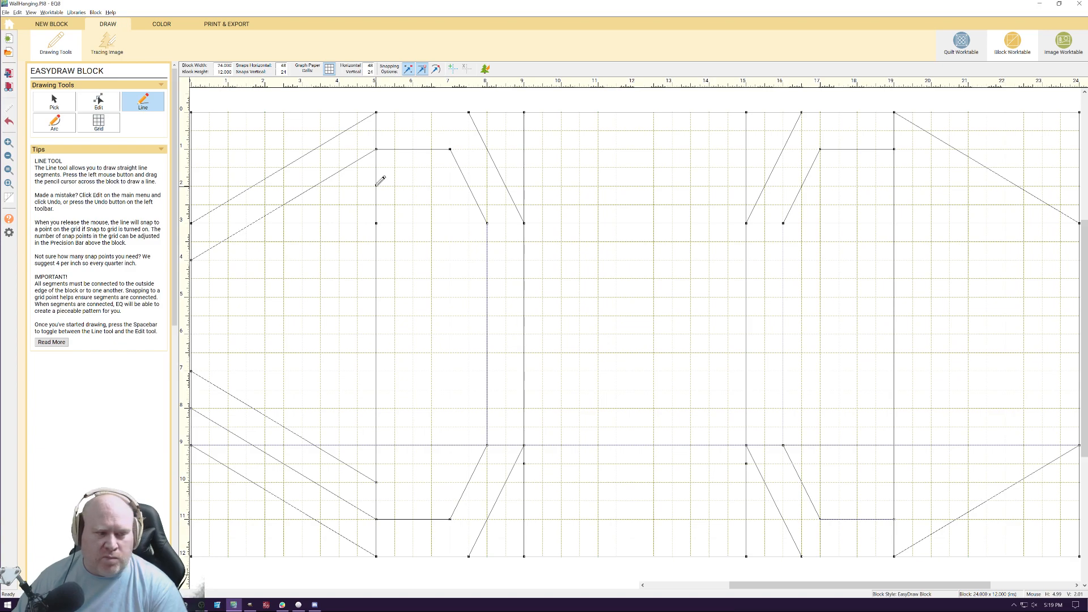
left_click_drag(376, 185, 192, 295)
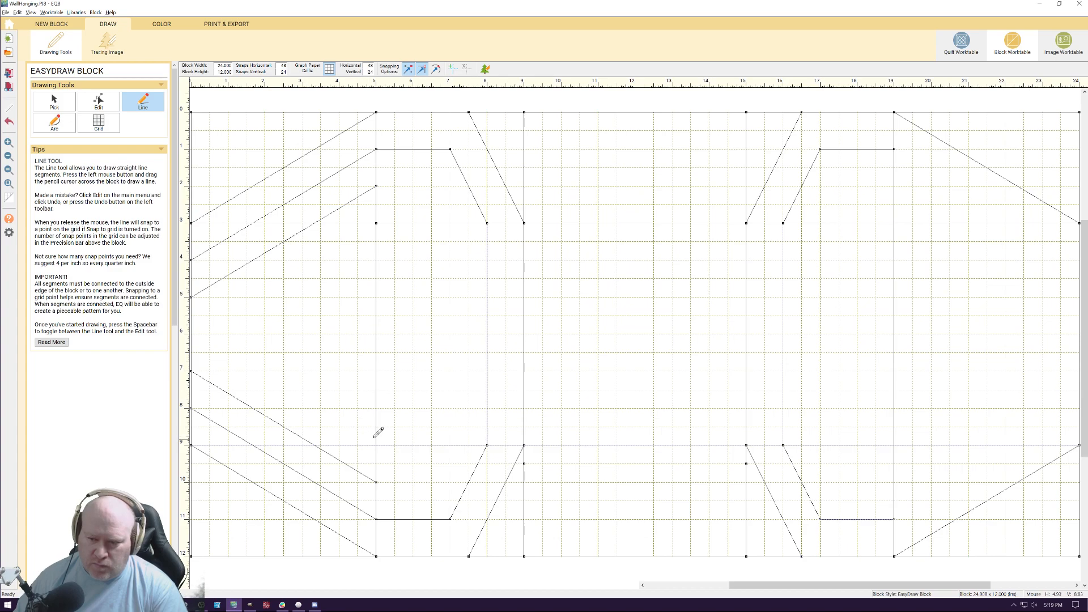
left_click_drag(311, 395, 193, 336)
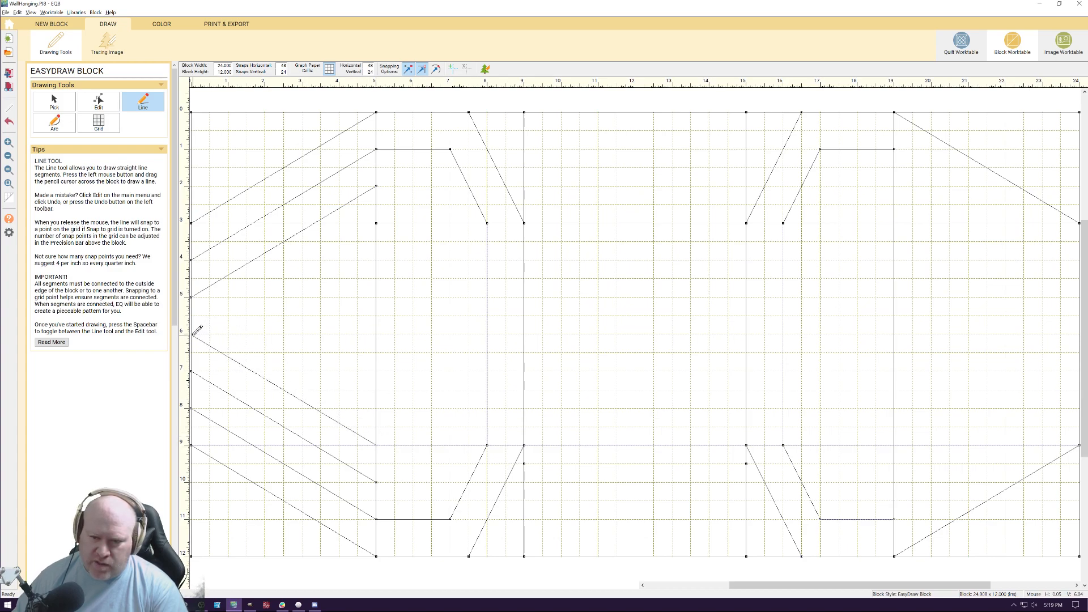
mouse_move(374, 224)
left_mouse_down()
mouse_move(209, 306)
mouse_move(193, 329)
left_mouse_up()
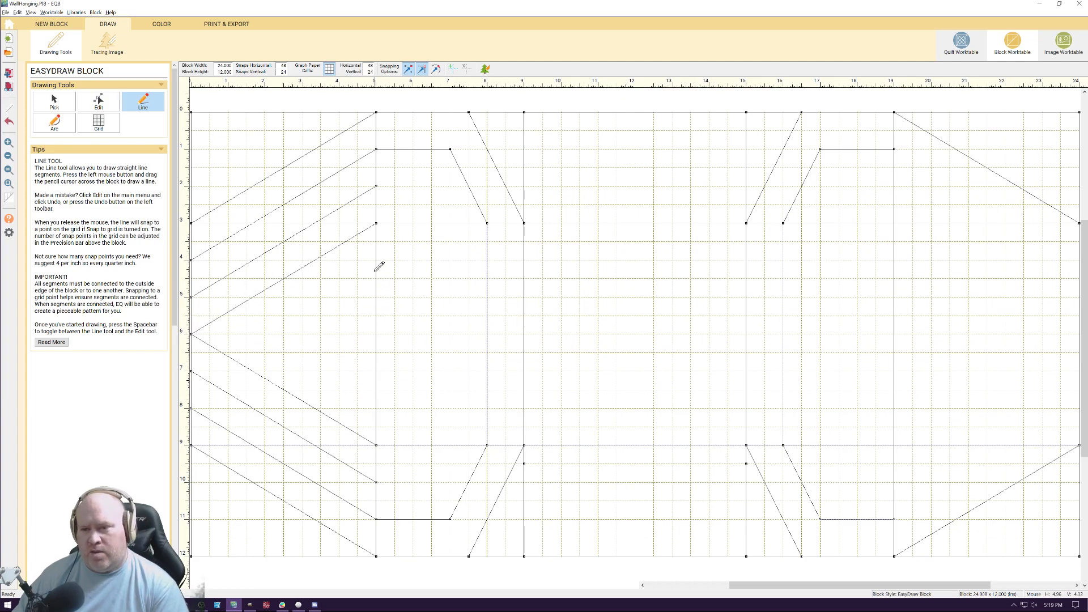
mouse_move(376, 260)
left_mouse_down()
mouse_move(231, 325)
mouse_move(377, 408)
left_mouse_up()
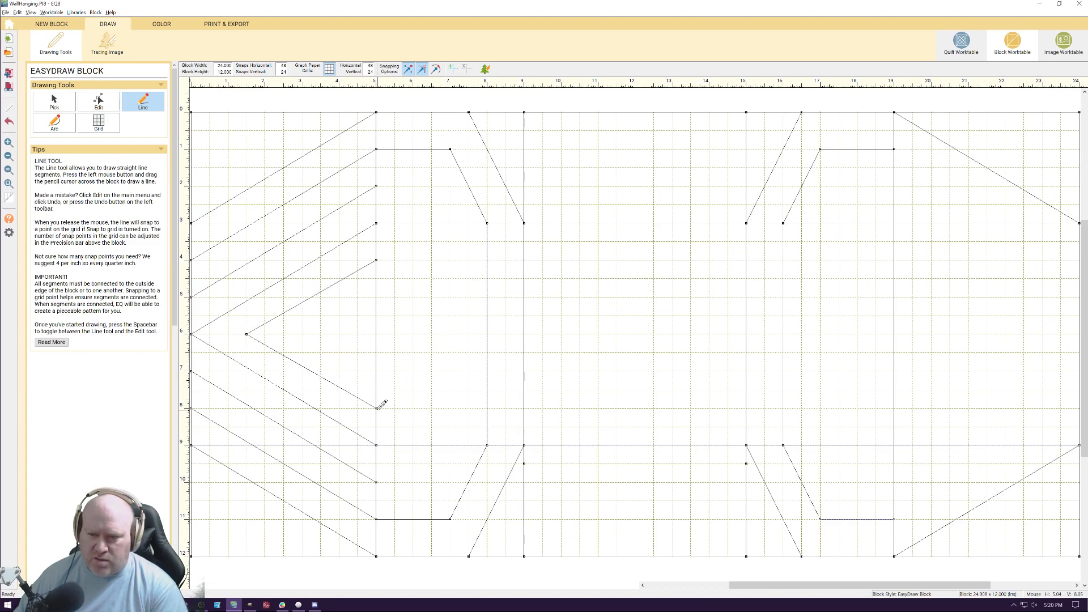
mouse_move(377, 370)
left_mouse_down()
mouse_move(288, 329)
mouse_move(379, 278)
left_mouse_up()
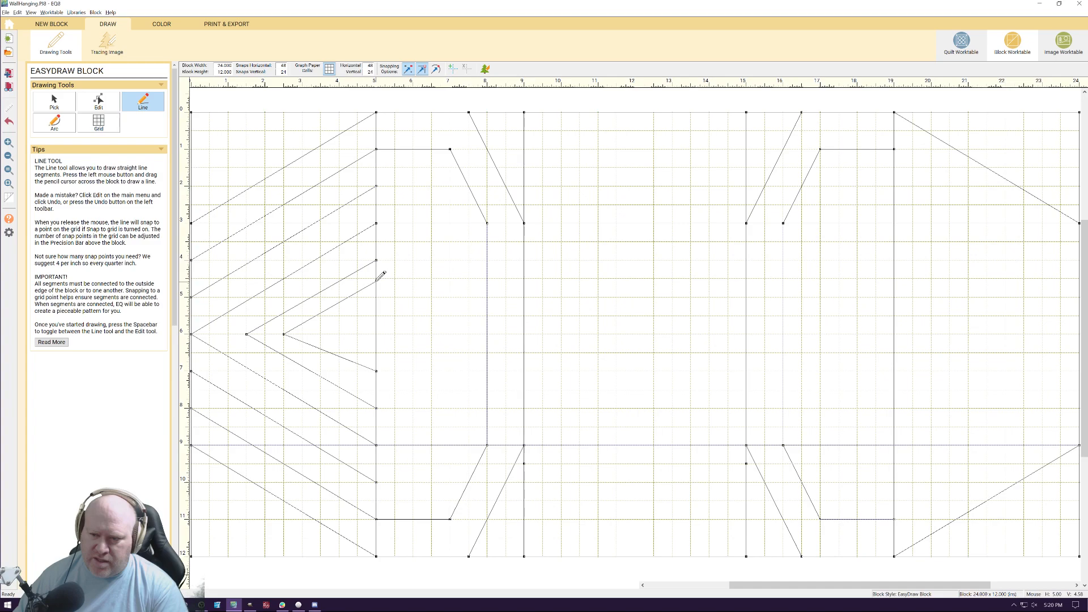
left_click(63, 104)
left_click(328, 352)
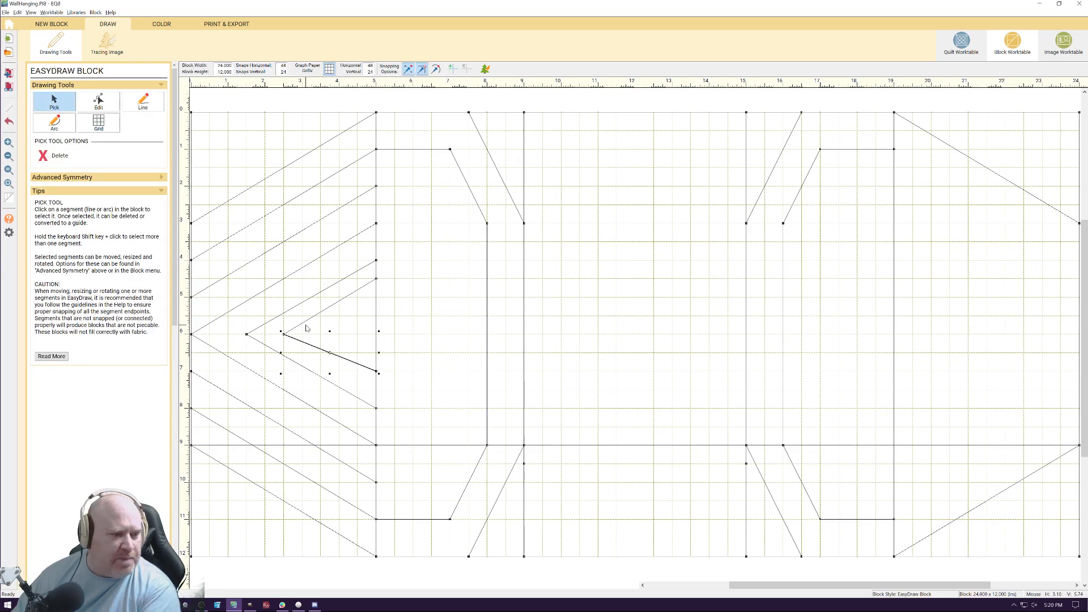
key("Delete")
left_click(311, 318)
key("Delete")
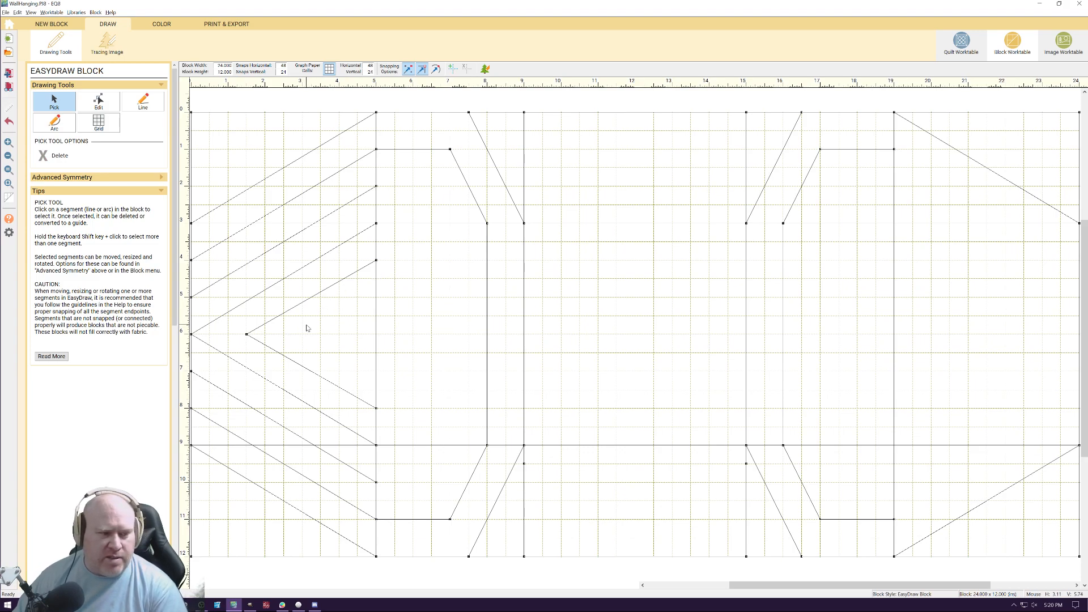
Draw the left side's innermost chevron from (5, 5) through (3, 6) to (5, 7)
left_click(143, 102)
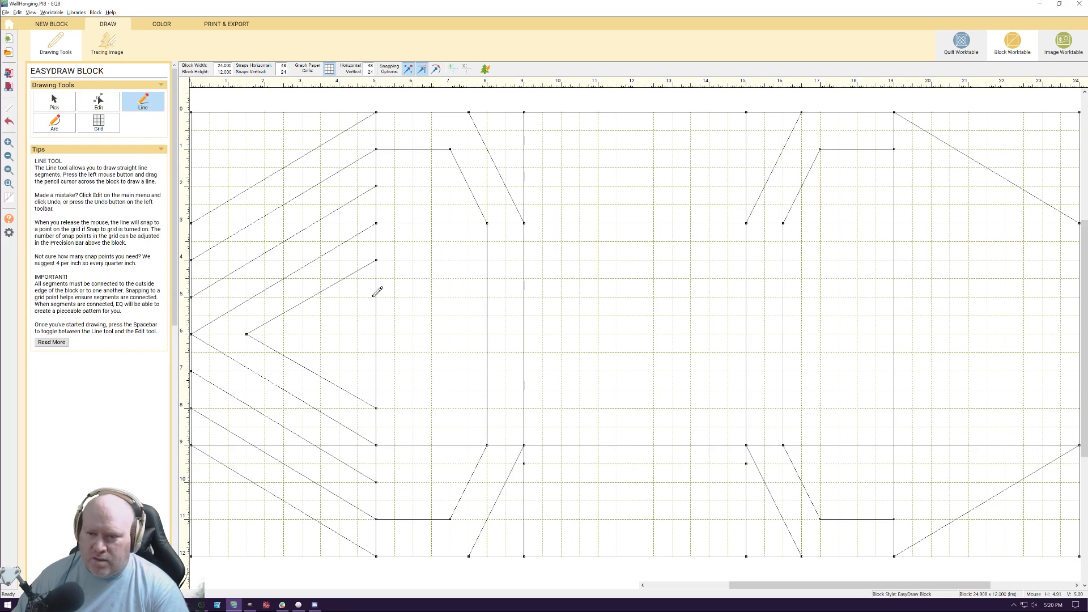
mouse_move(377, 296)
left_mouse_down()
mouse_move(303, 333)
mouse_move(376, 370)
left_mouse_up()
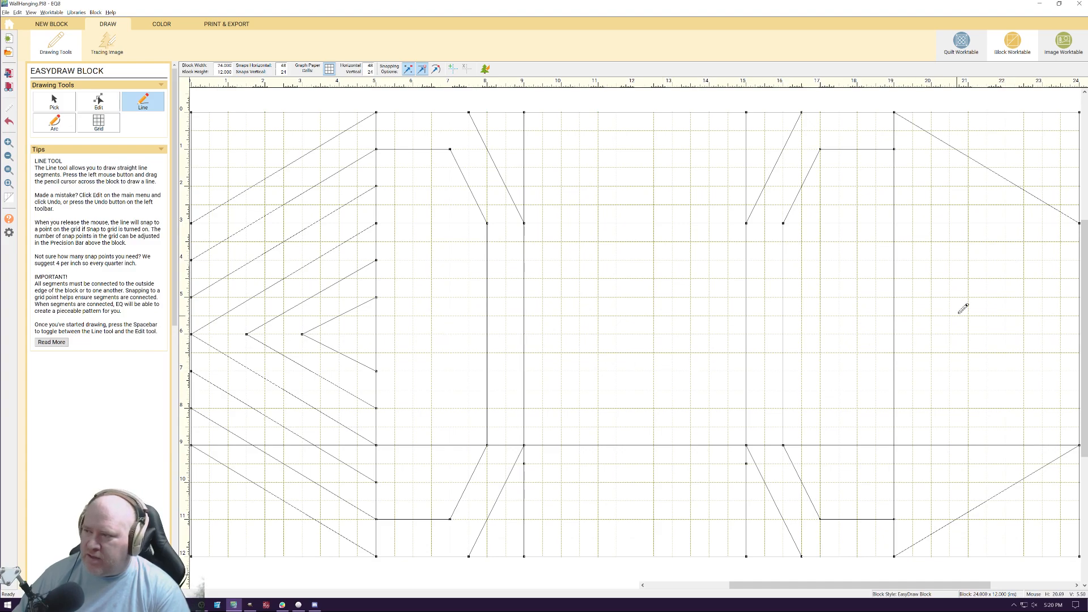
Draw right-side diagonals from (19, 1) to (24, 4), (19, 11) to (24, 8), (19, 2) to (24, 5), and (19, 10) to (24, 7)
left_click_drag(896, 148, 1079, 260)
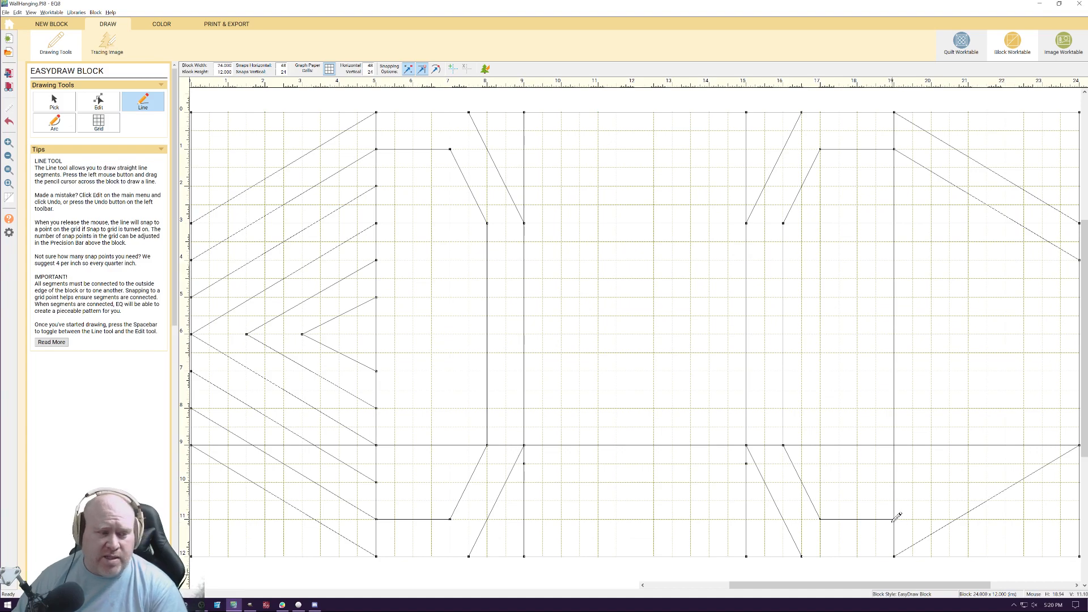
left_click_drag(894, 520, 1081, 403)
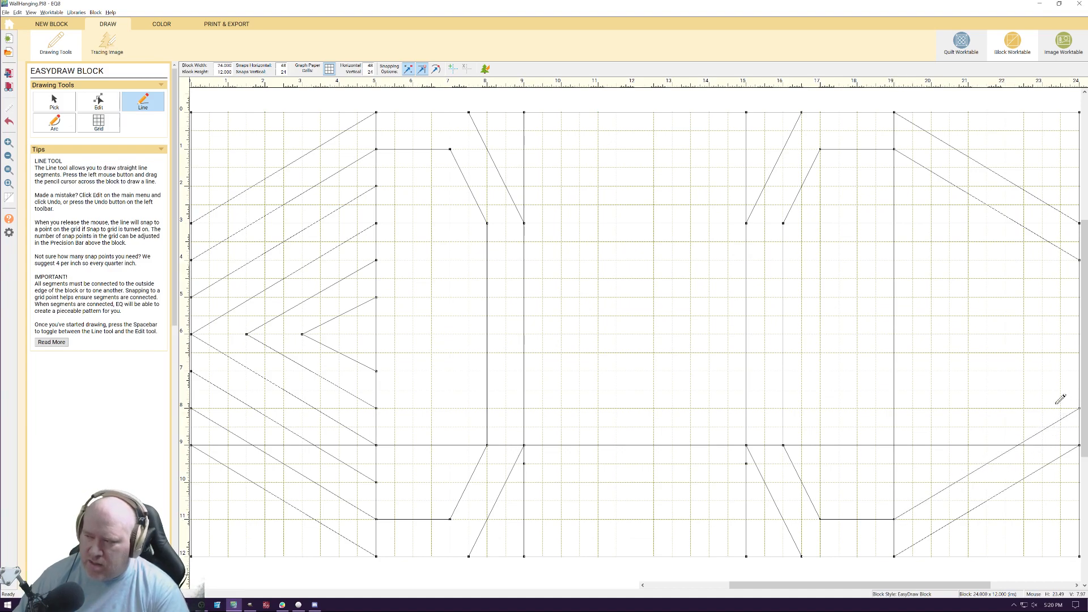
left_click_drag(895, 186, 1081, 292)
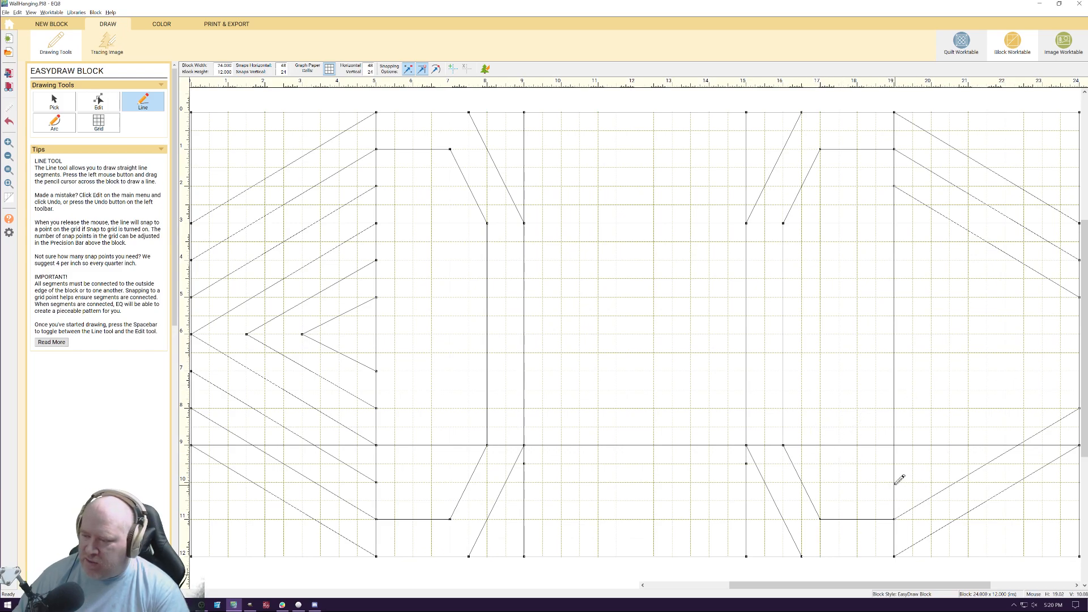
left_click_drag(894, 483, 1079, 372)
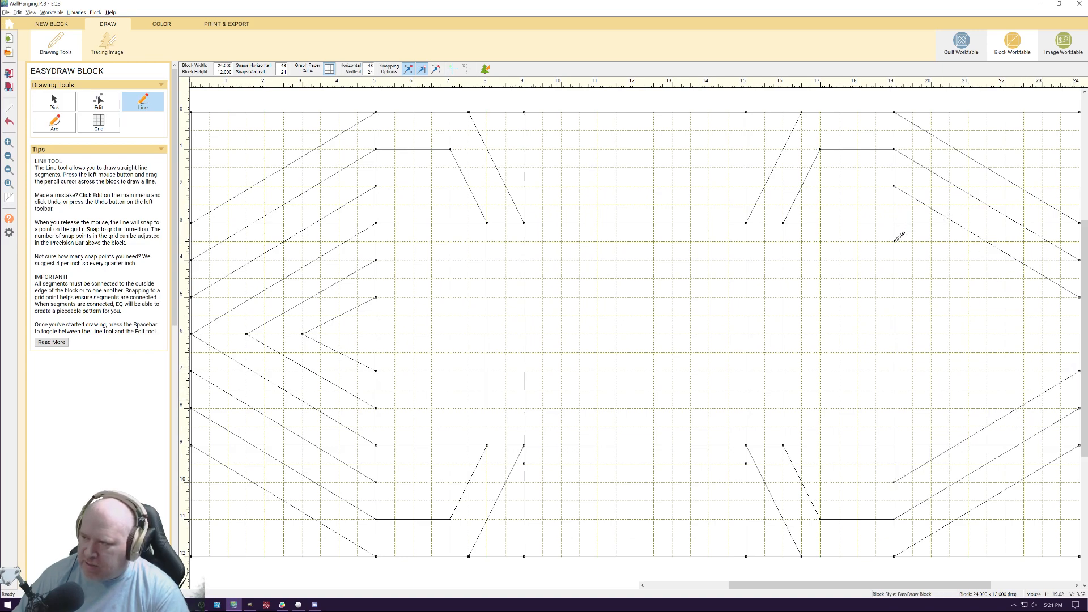
Draw three right-side chevrons: (19, 3)–(24, 6)–(19, 8.5), (19, 4)–(22.5, 6)–(19, 7.5), and (19, 5)–(21, 6)–(19, 6.5)
mouse_move(985, 274)
left_mouse_down()
mouse_move(1079, 325)
mouse_move(1084, 339)
mouse_move(930, 428)
mouse_move(897, 426)
left_mouse_up()
left_click_drag(1025, 333, 895, 260)
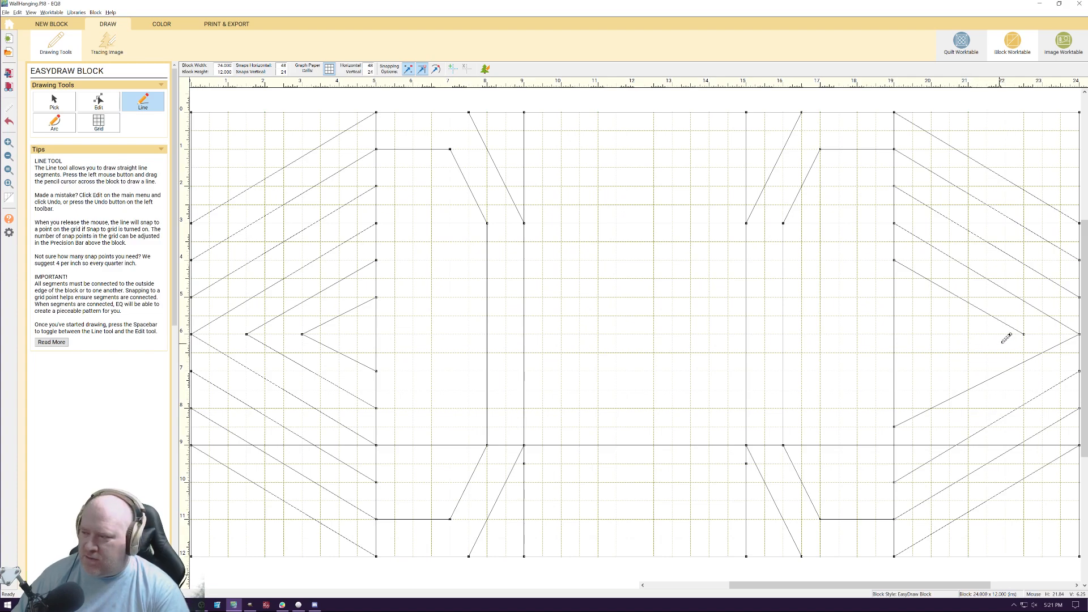
left_click_drag(1023, 334, 895, 390)
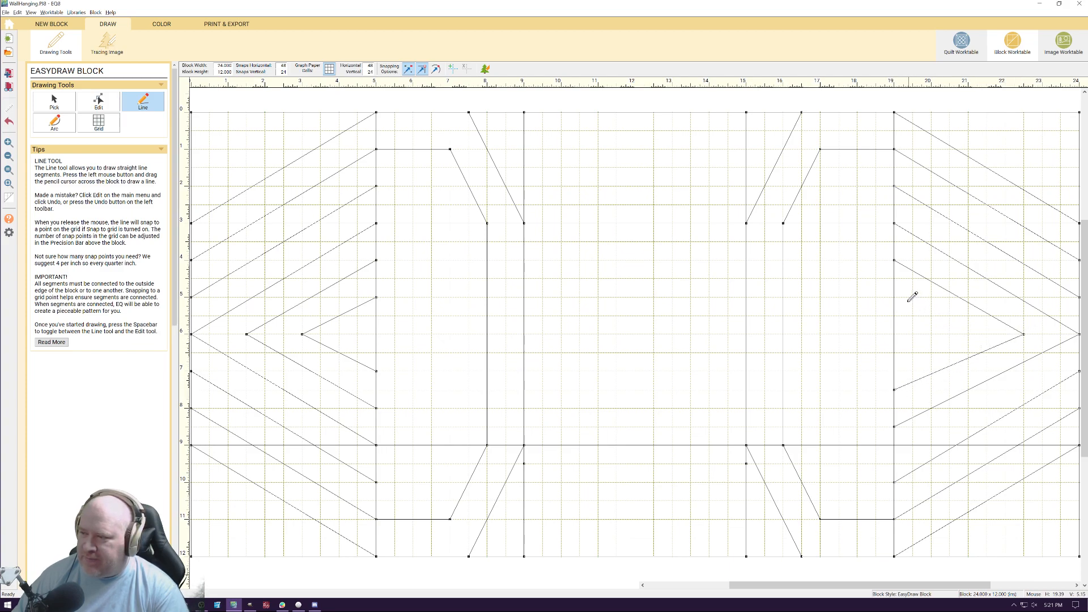
left_click_drag(895, 297, 968, 334)
left_click_drag(903, 352, 894, 353)
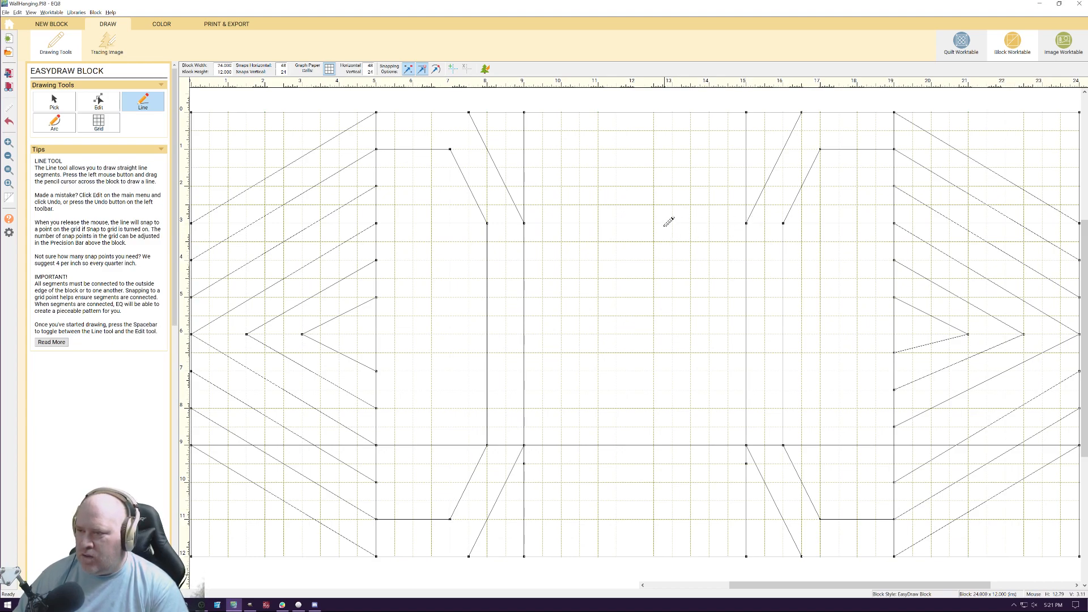
left_click_drag(654, 223, 676, 271)
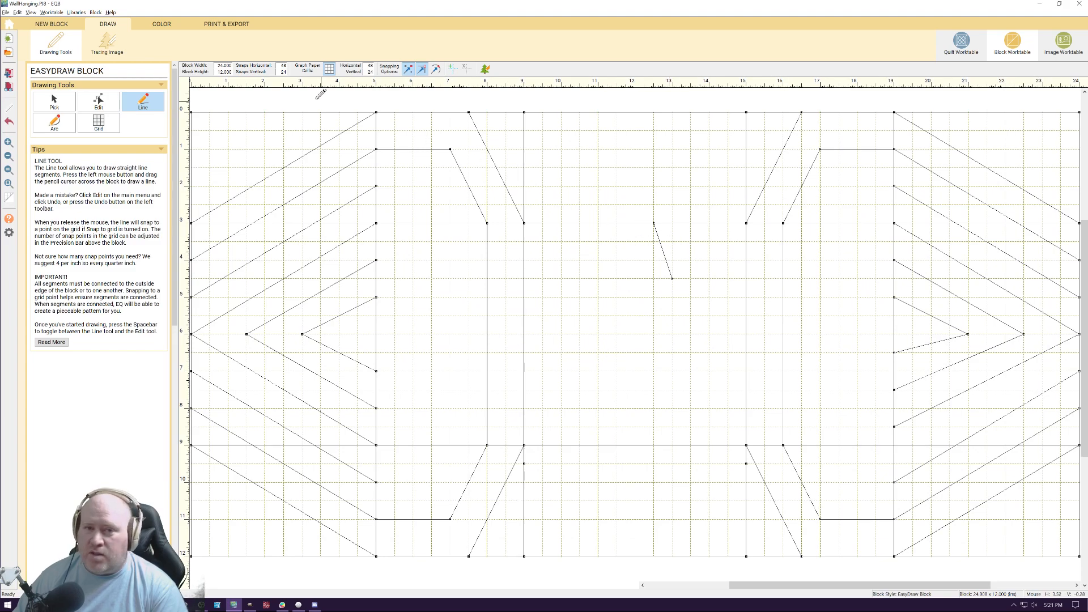
left_click(55, 102)
left_click(661, 254)
key("Delete")
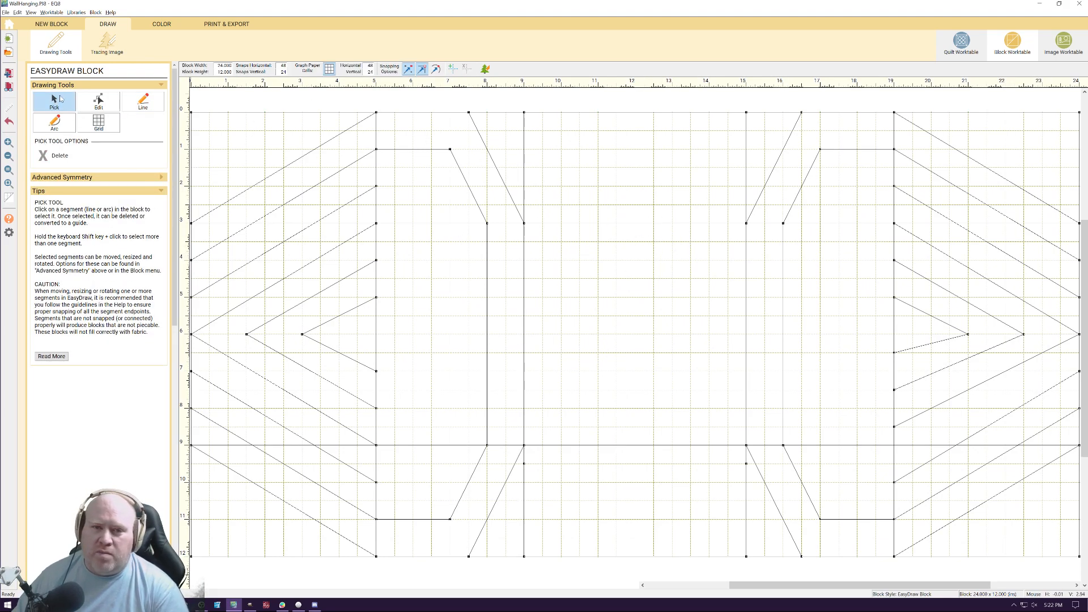
Draw a vertical at 12 inches from 3 to 9 inches down, and an outline (12, 4)–(13, 5)–(13, 7.5)–(12, 8) beside it
left_click(145, 104)
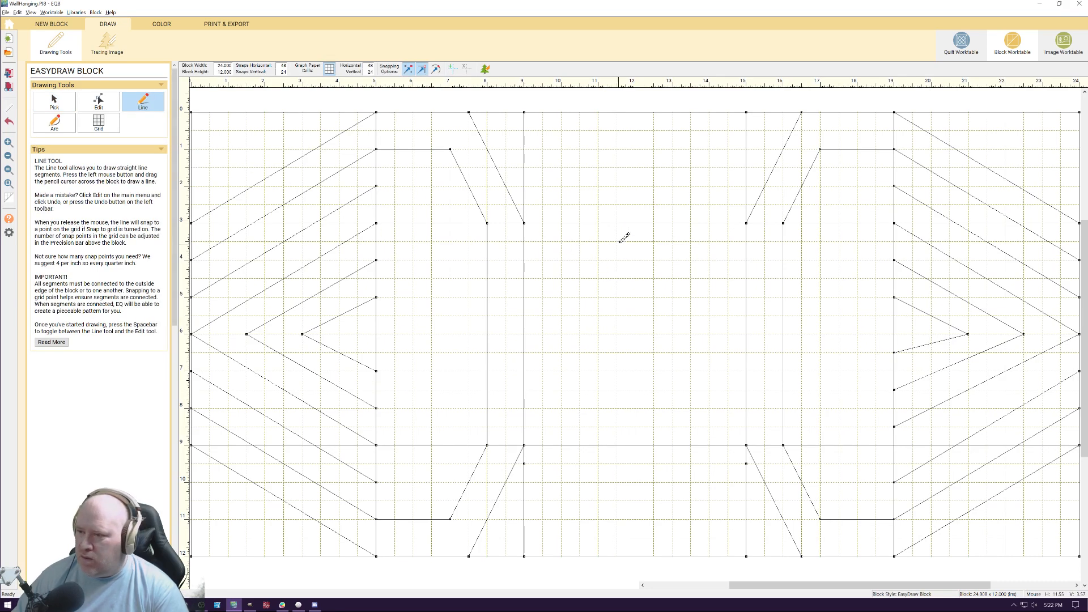
left_click_drag(635, 222, 636, 446)
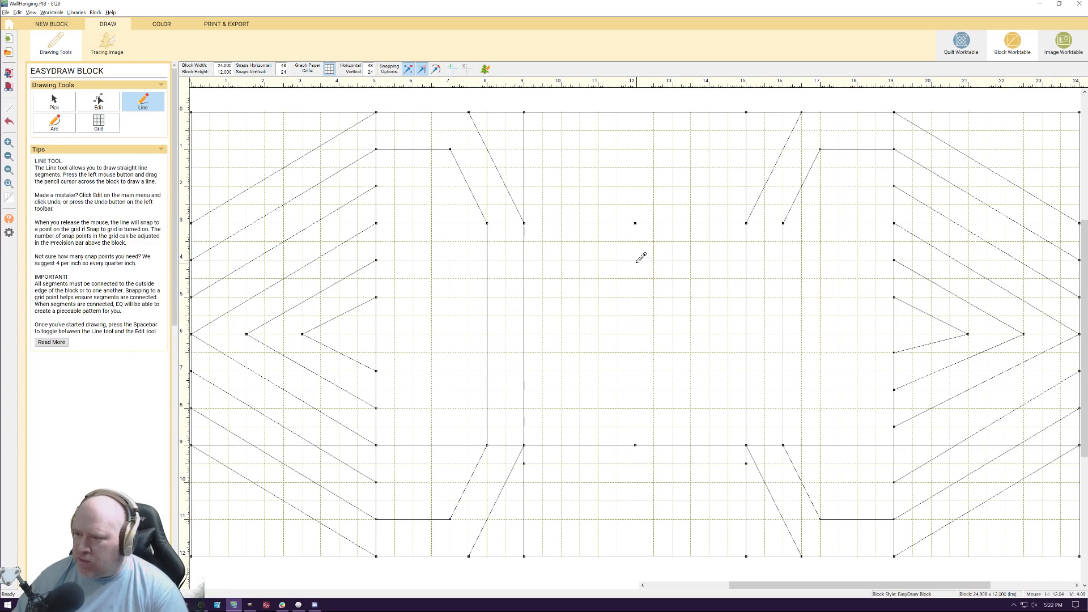
left_click_drag(635, 260, 674, 388)
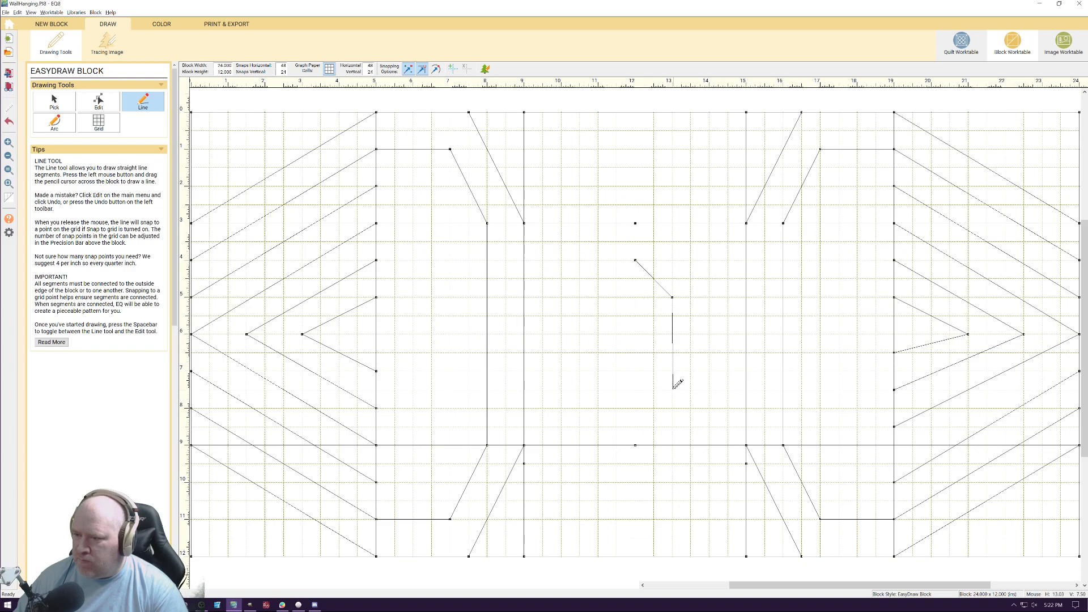
left_click_drag(674, 388, 672, 390)
left_click_drag(672, 390, 637, 409)
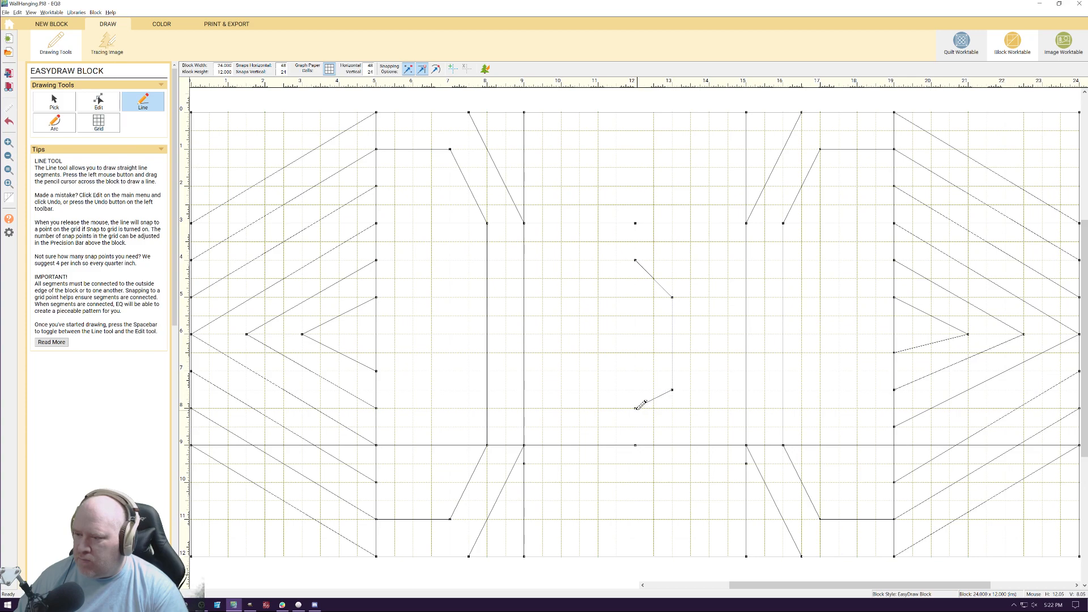
Move the lower corner of the outline beside the 12-inch vertical up to (13, 7)
left_click(117, 103)
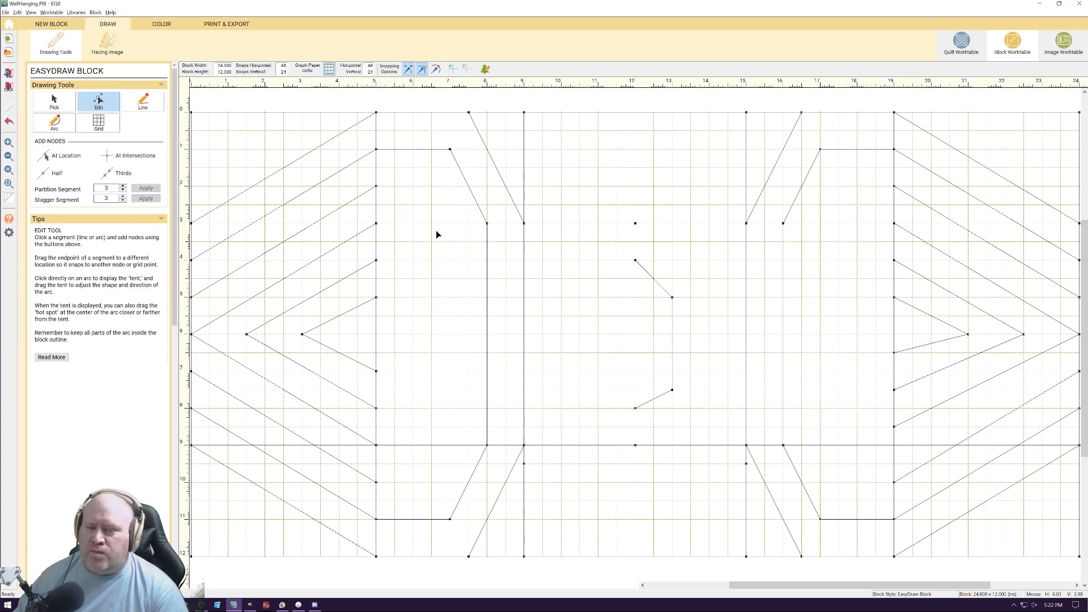
left_click(672, 367)
left_click_drag(673, 390, 672, 371)
left_click(687, 399)
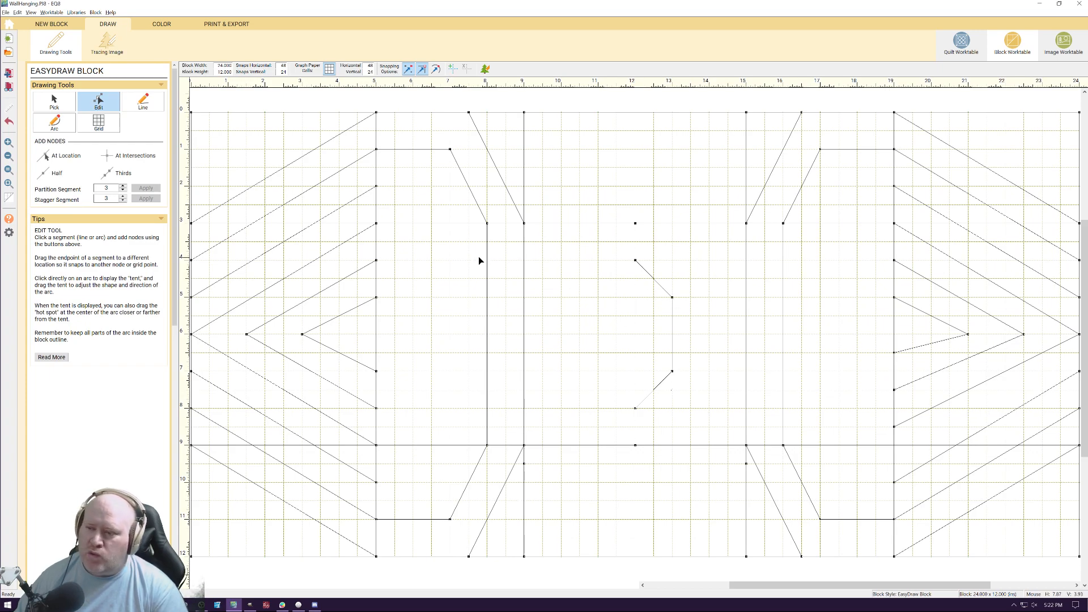
Draw an outline from (15, 4) to (14, 5), down to (14, 7), and out to (15, 8)
left_click(139, 106)
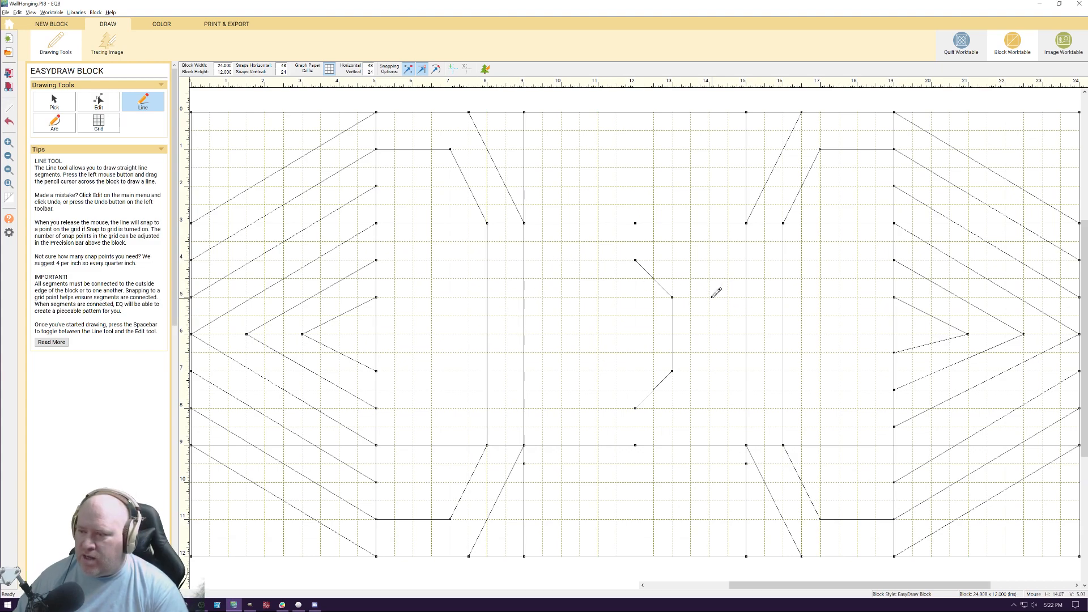
left_click_drag(710, 296, 746, 260)
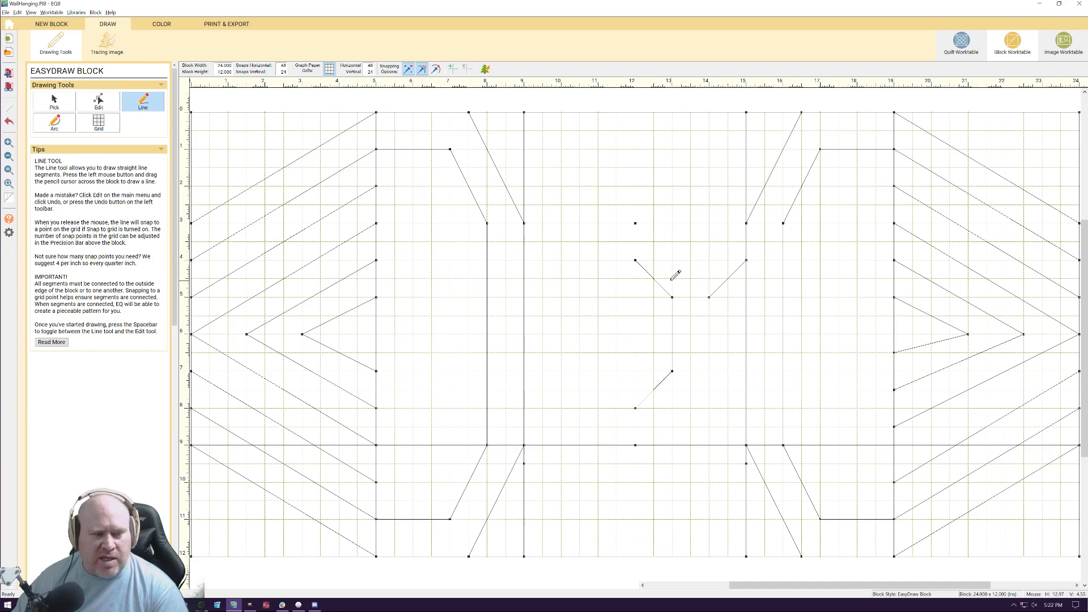
mouse_move(709, 297)
left_mouse_down()
mouse_move(709, 372)
mouse_move(746, 407)
left_mouse_up()
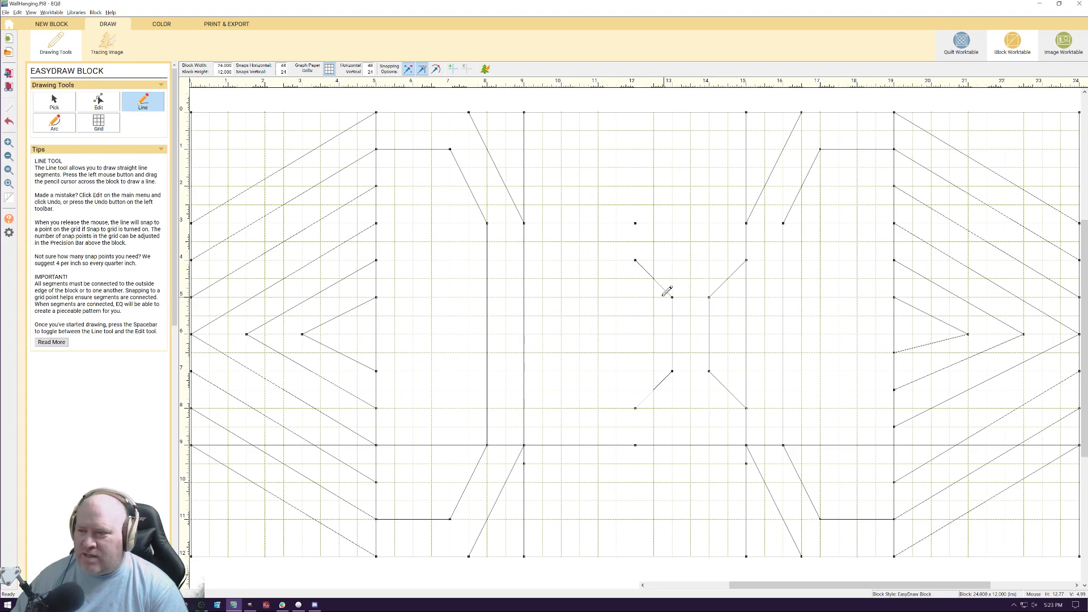
Complete the central hexagon's other half with segments from (12, 4) to (11, 5), down to (11, 7), and back to (12, 8)
mouse_move(636, 260)
left_mouse_down()
mouse_move(599, 297)
mouse_move(598, 406)
left_mouse_up()
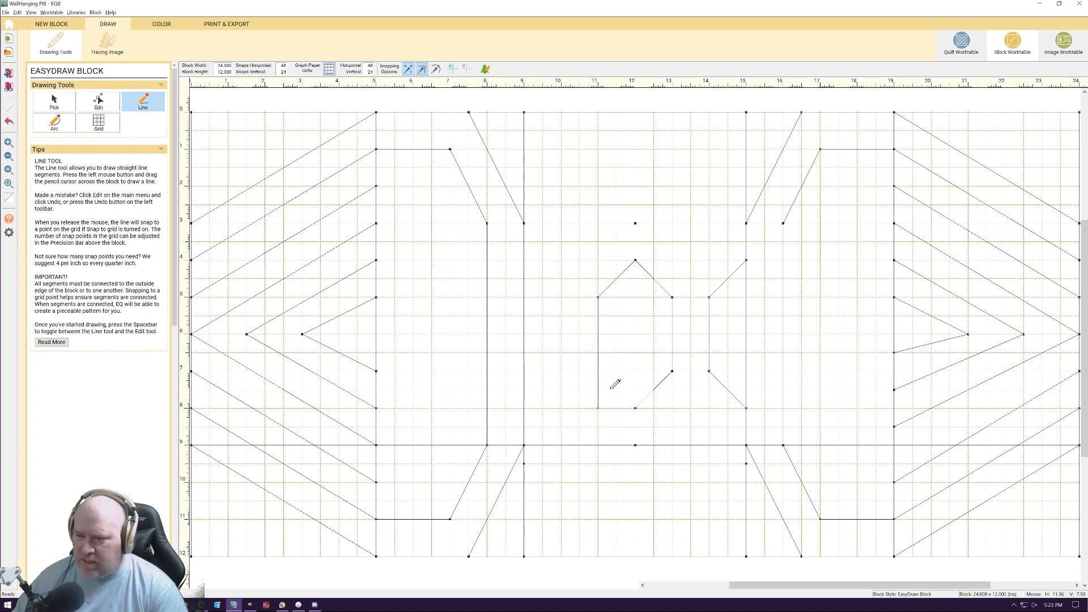
left_click_drag(612, 387, 598, 372)
left_click(56, 104)
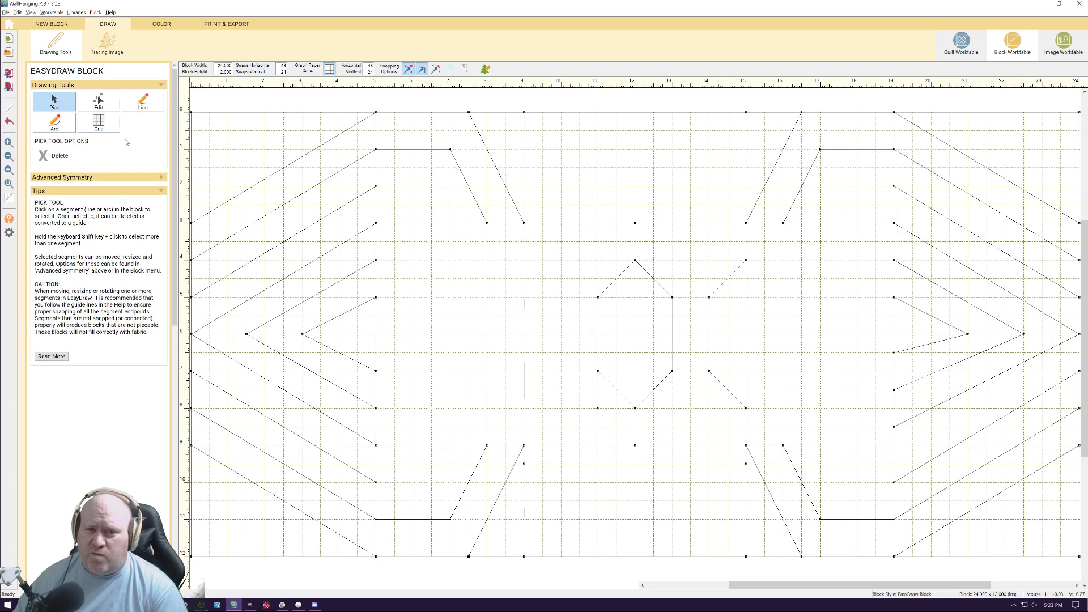
left_click(597, 404)
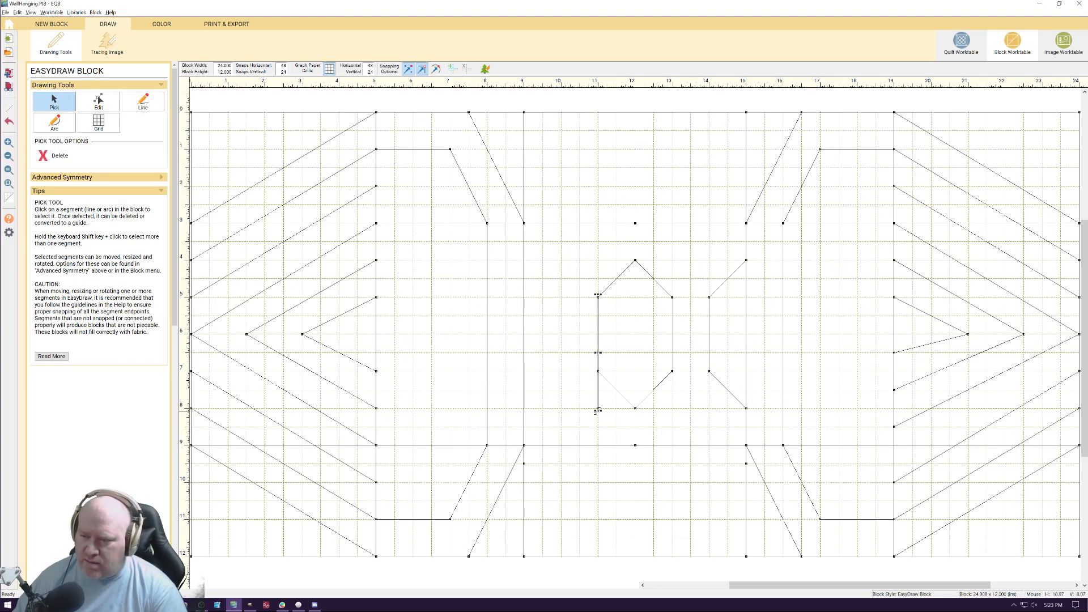
left_click_drag(599, 411, 600, 372)
left_click(600, 372)
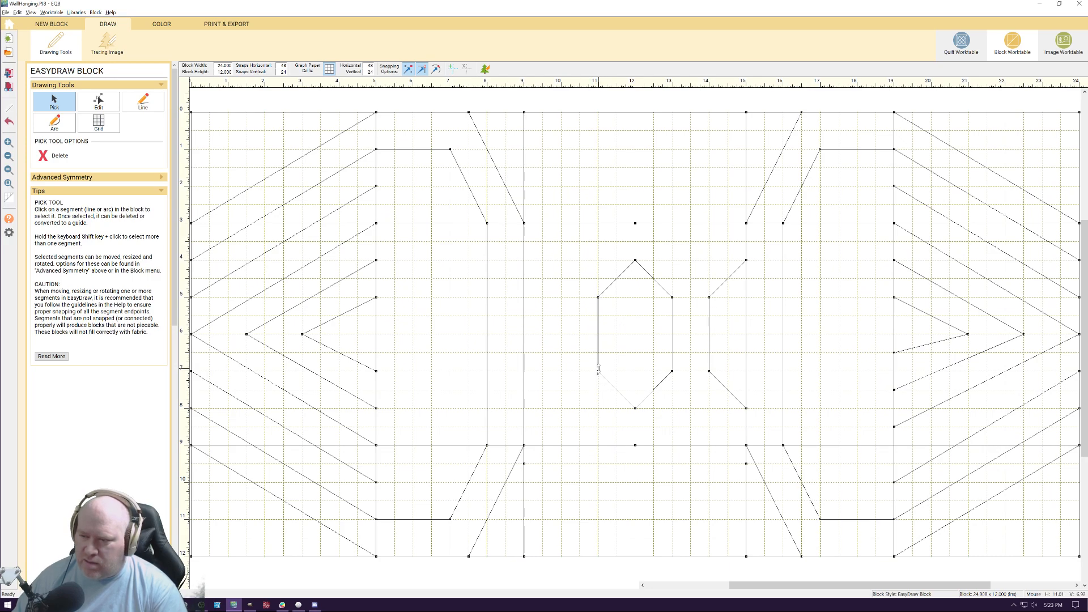
left_click(601, 397)
left_click(599, 368)
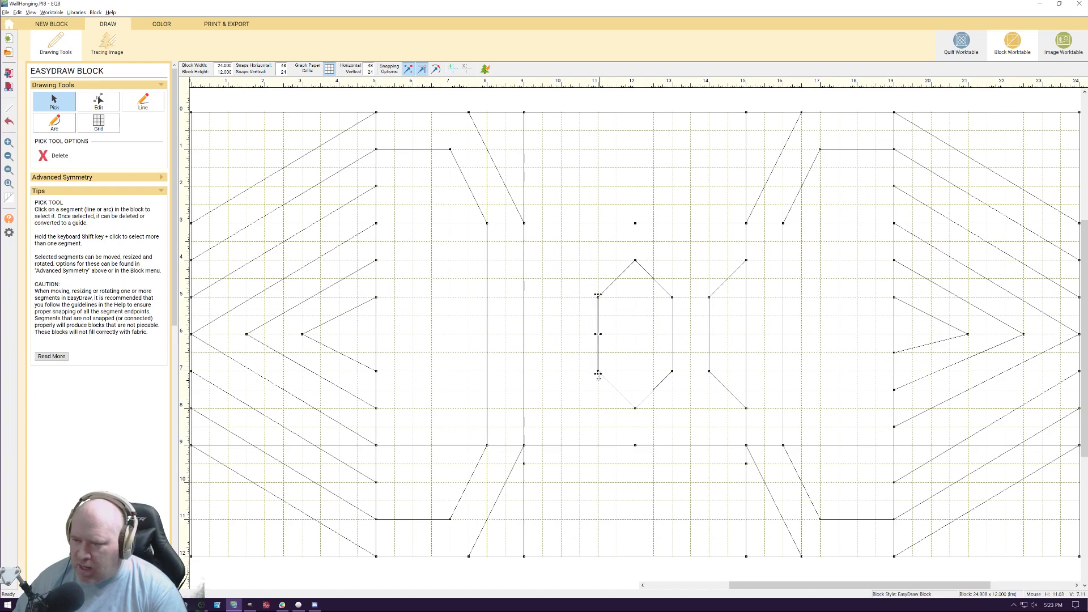
left_click(586, 406)
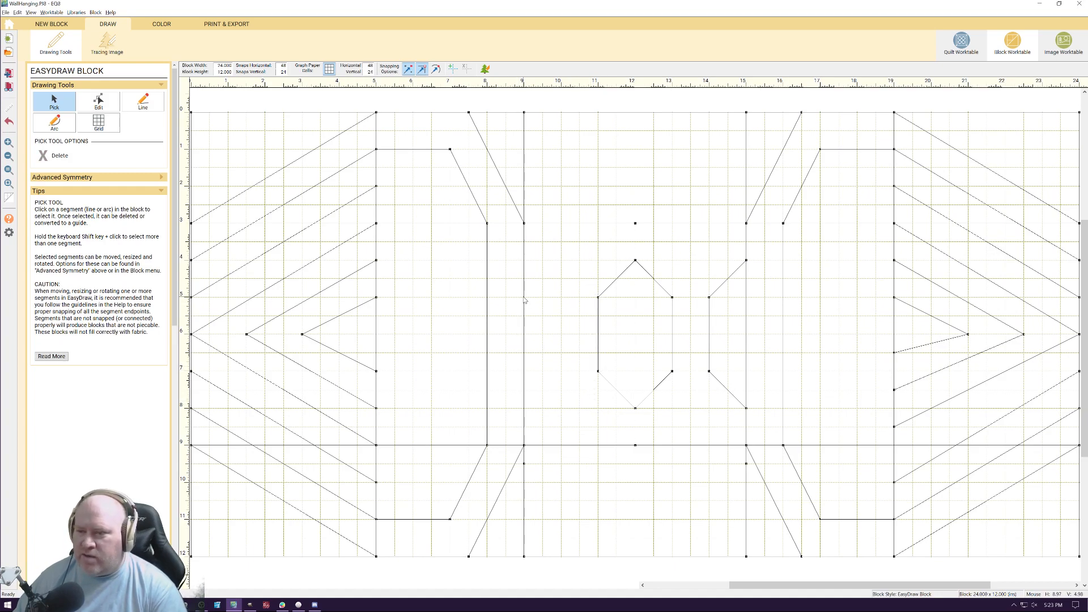
Draw an outline from (9, 4) to (10, 5), down to (10, 7), and back out to (9, 8)
left_click(143, 101)
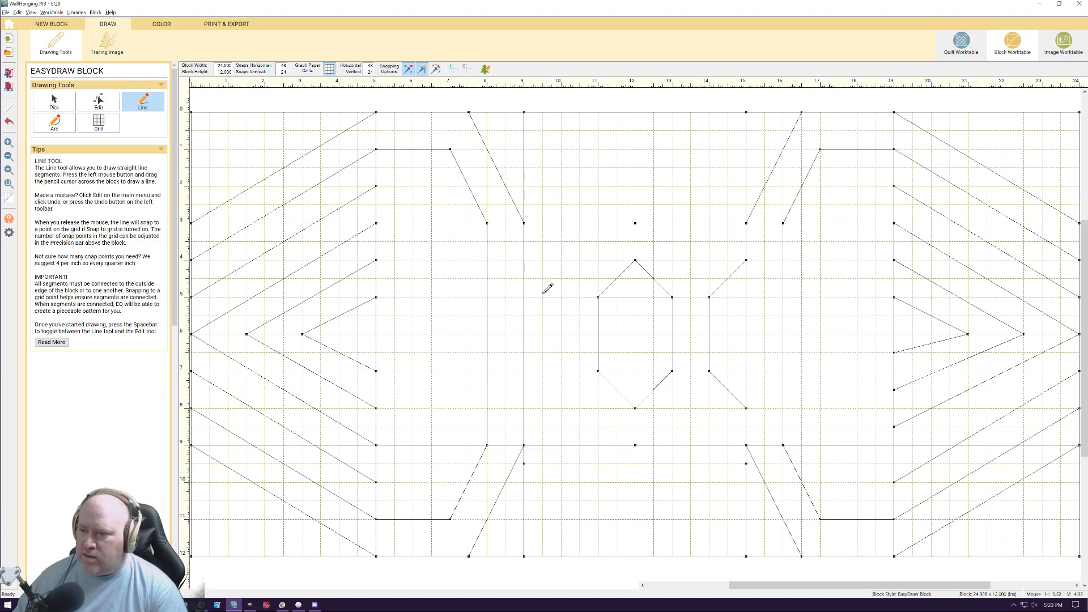
mouse_move(524, 260)
left_mouse_down()
mouse_move(547, 295)
mouse_move(562, 297)
mouse_move(561, 371)
mouse_move(524, 408)
left_mouse_up()
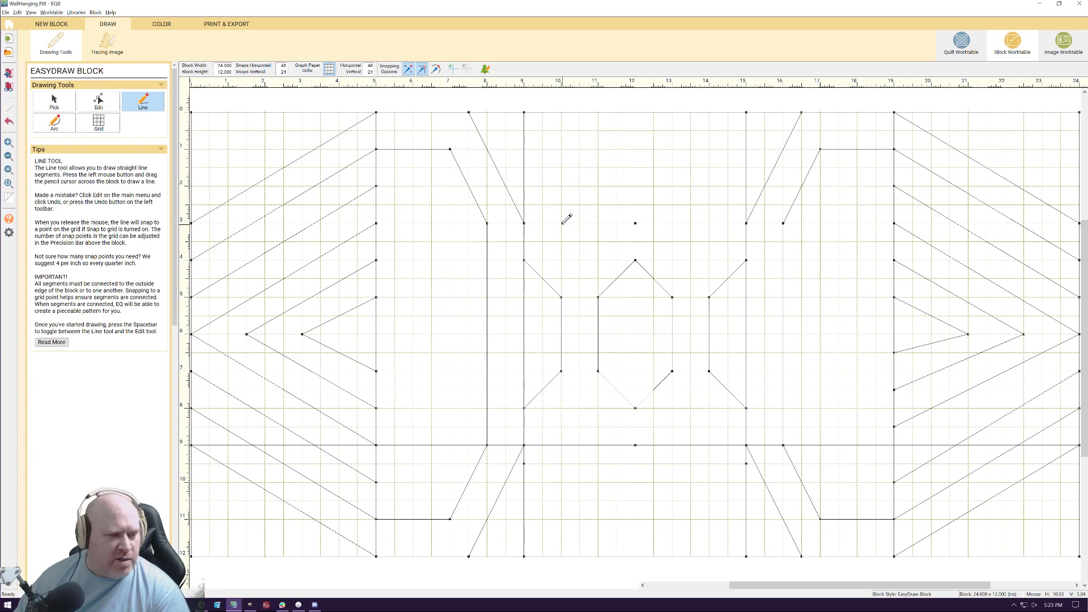
Draw crossing diagonals between 10 and 14 inches across, one pair from 0 to 3 inches down and another from 9 to 12
mouse_move(567, 219)
left_mouse_down()
mouse_move(634, 158)
mouse_move(666, 195)
left_mouse_up()
left_click_drag(702, 213, 709, 221)
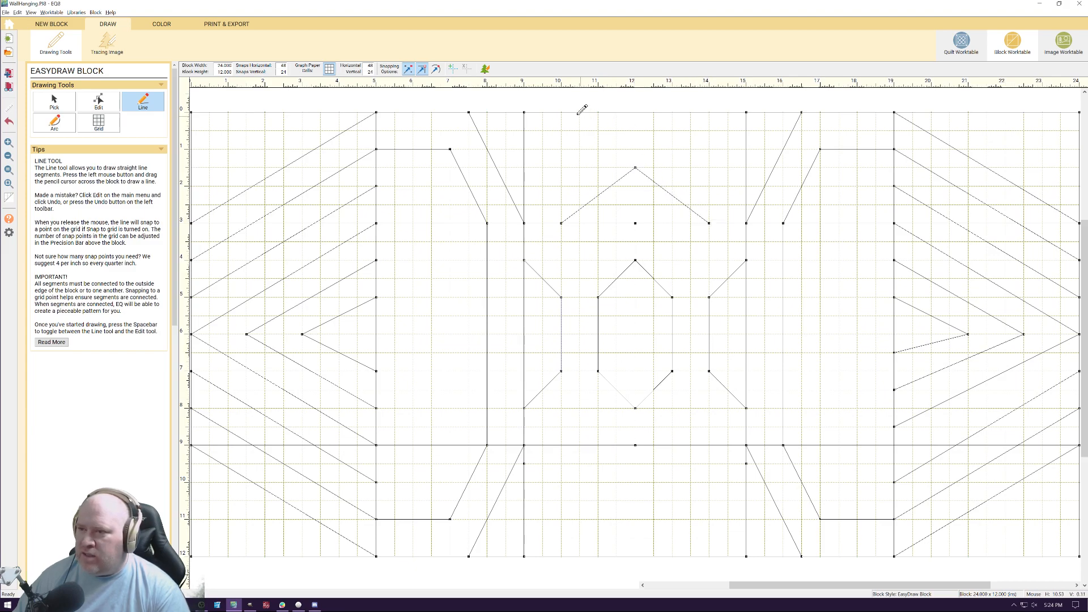
mouse_move(561, 112)
left_mouse_down()
mouse_move(635, 168)
mouse_move(709, 112)
left_mouse_up()
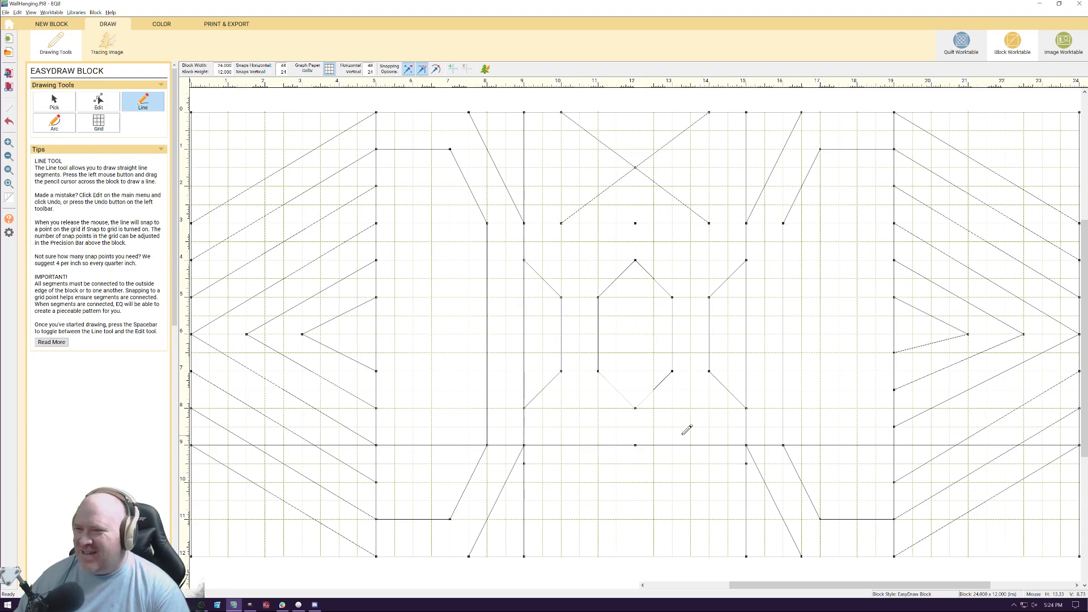
mouse_move(562, 445)
left_mouse_down()
mouse_move(644, 482)
mouse_move(710, 555)
left_mouse_up()
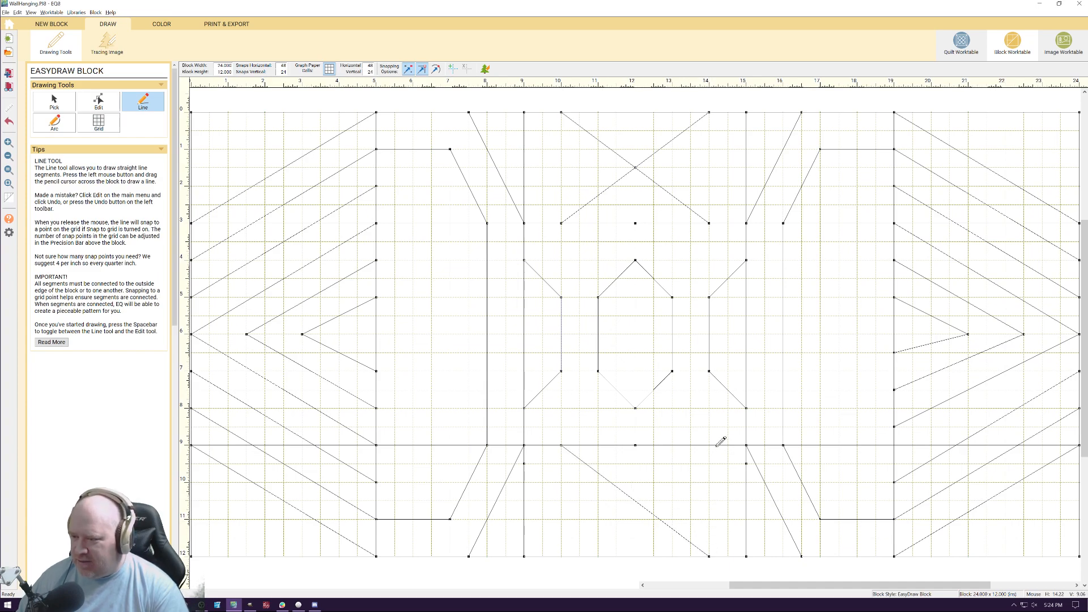
left_click_drag(710, 445, 566, 555)
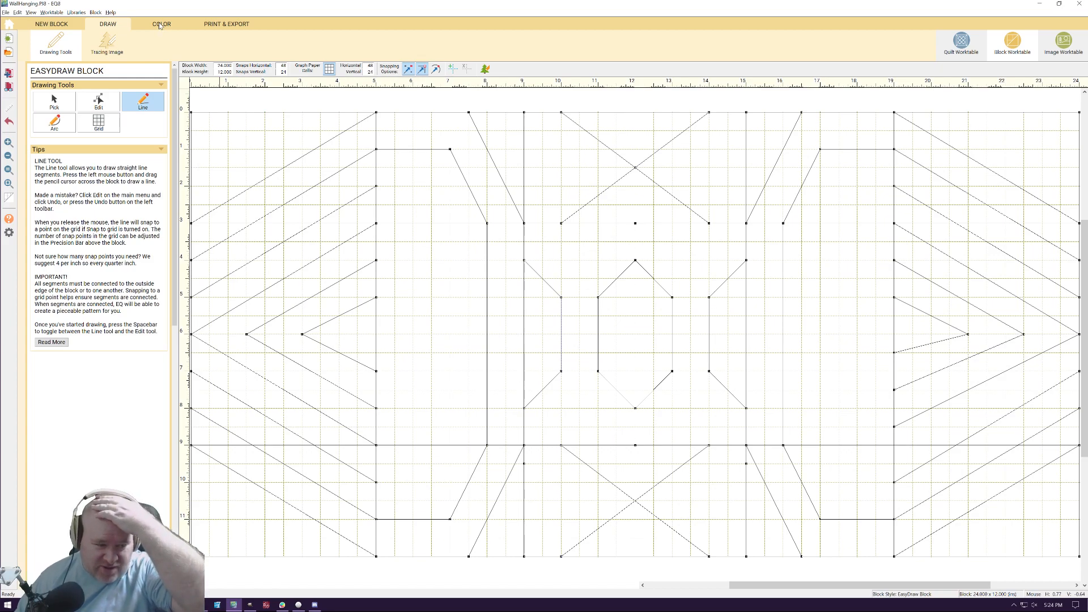
Paint the left side's outermost chevron band and every alternate band inward in dark golden brown
left_click(159, 24)
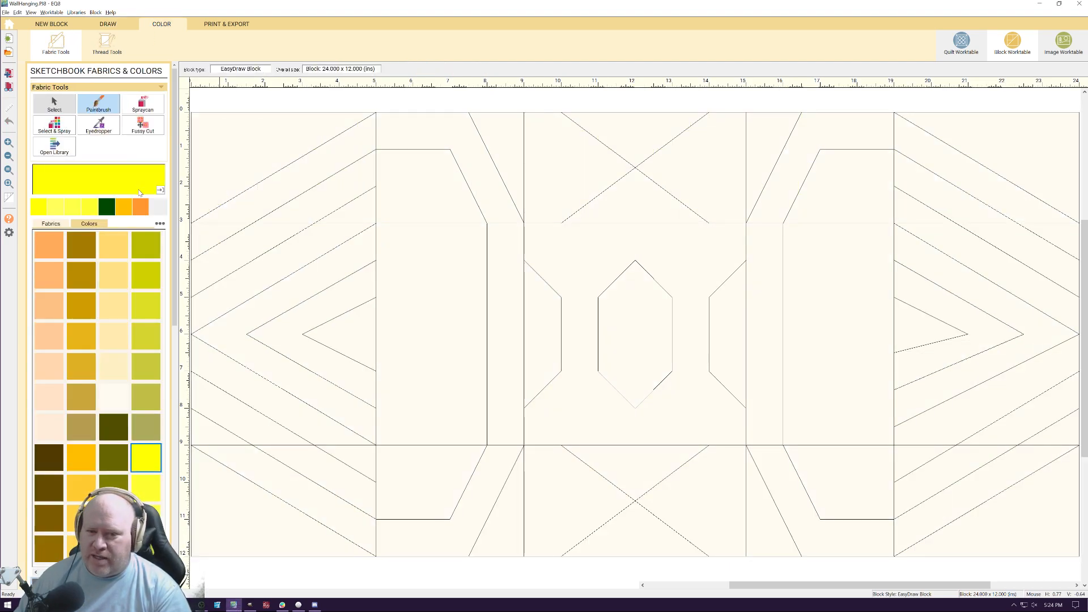
left_click(80, 250)
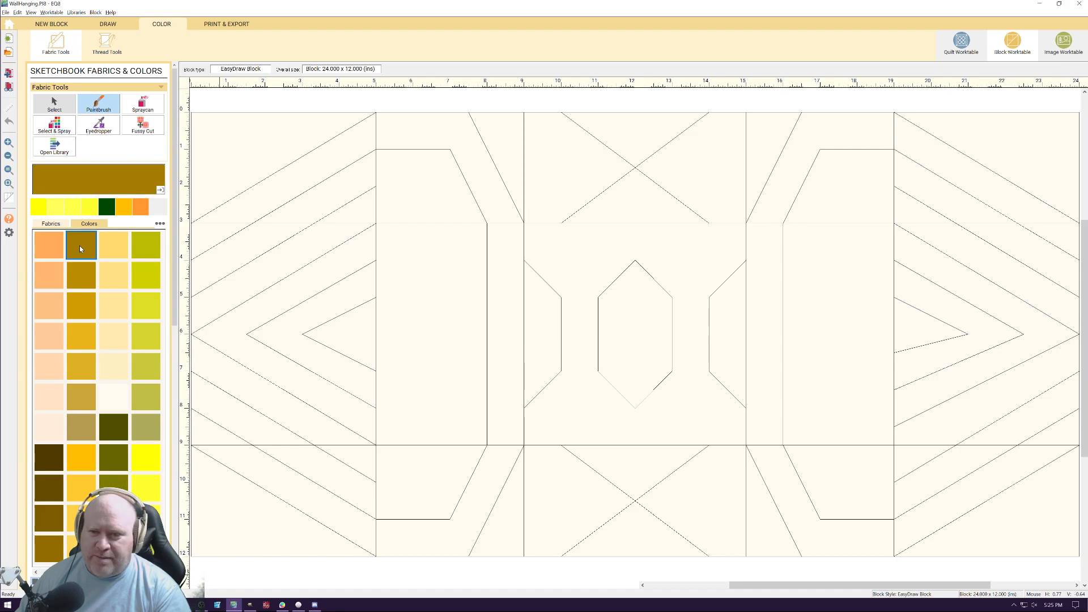
left_click(282, 185)
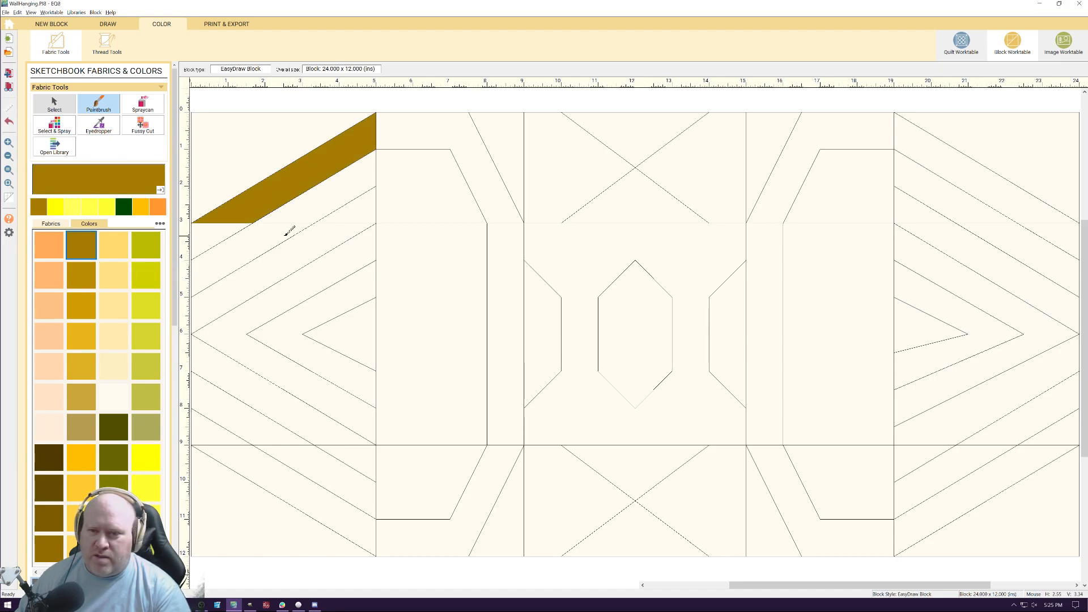
left_click(221, 232)
left_click(269, 277)
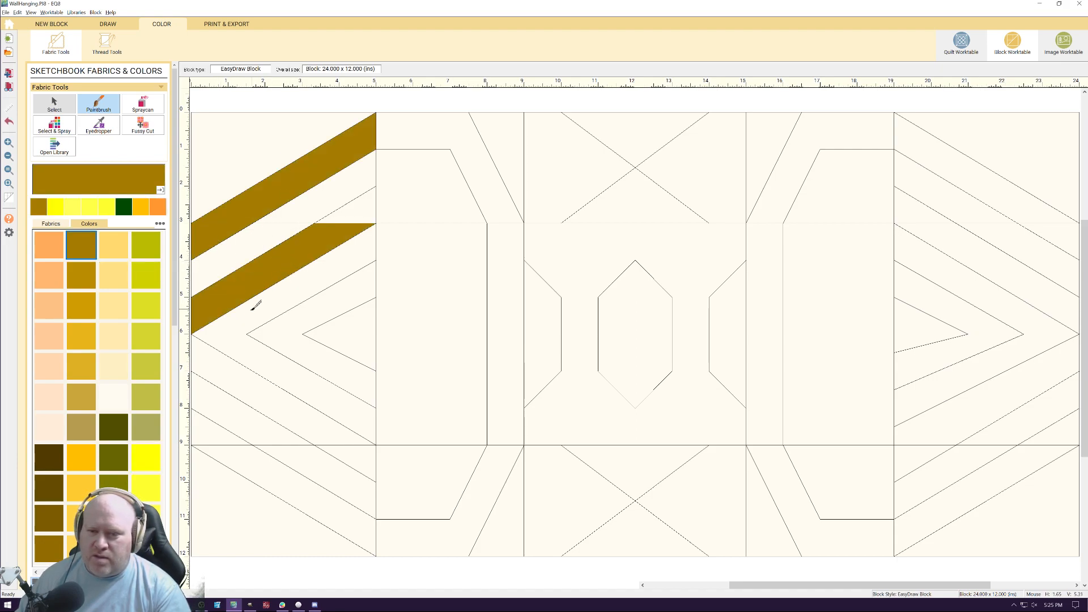
left_click(351, 218)
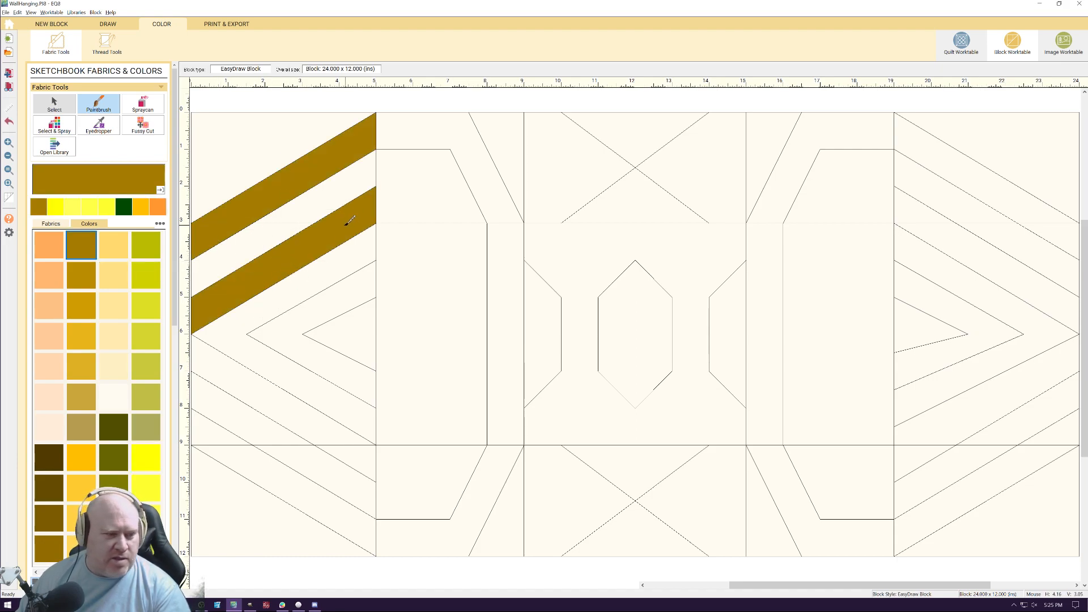
left_click(228, 370)
left_click(366, 455)
left_click(322, 509)
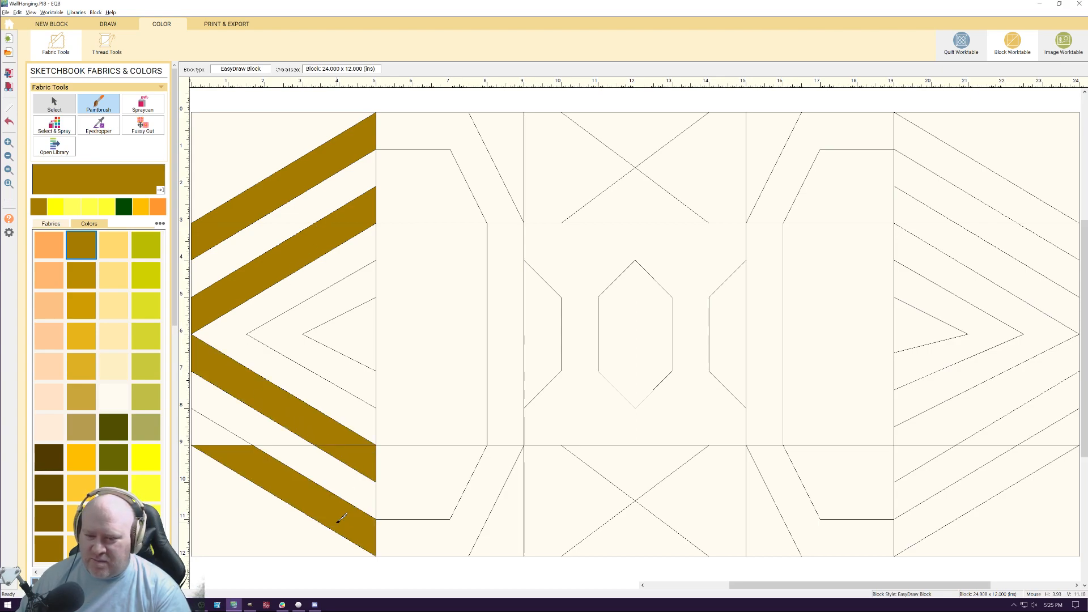
left_click(237, 436)
left_click(295, 338)
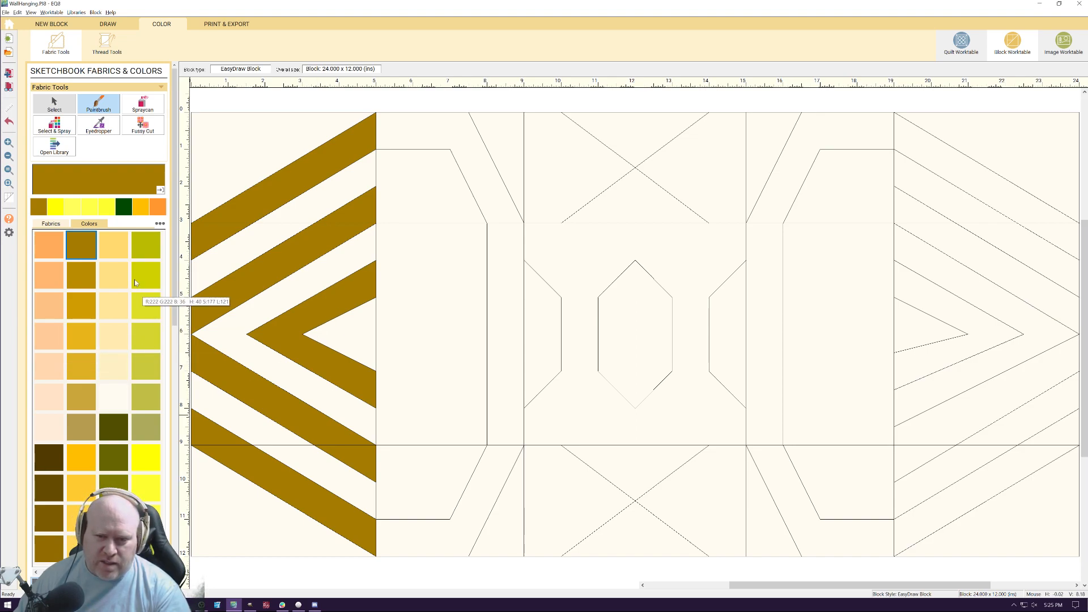
Paint the left side's remaining chevron bands, its inner triangle and the left frame's upper section in the slightly lighter golden brown
left_click(81, 276)
left_click(363, 333)
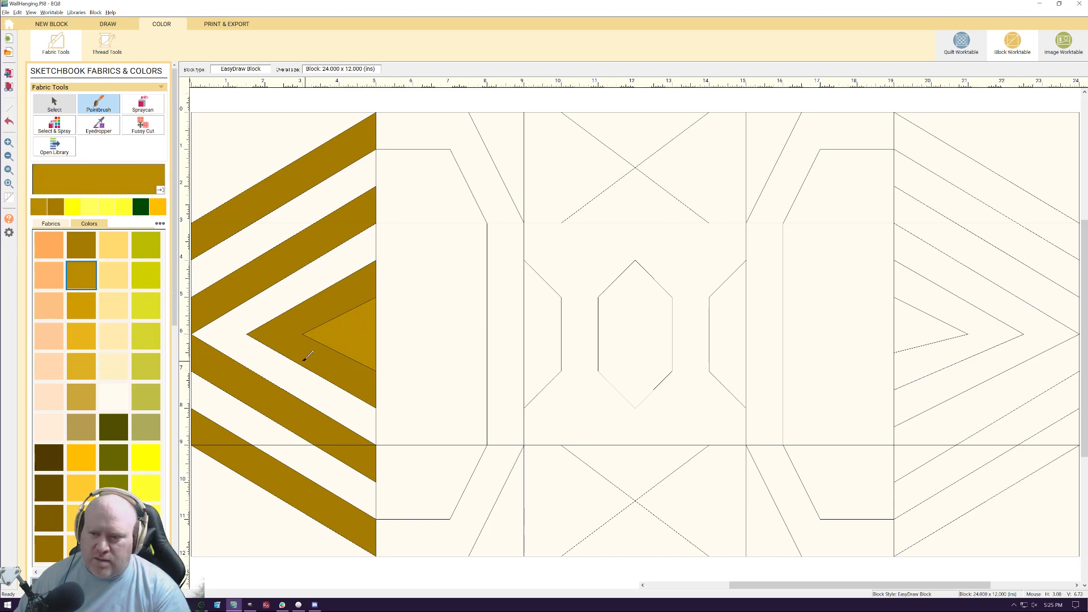
left_click(242, 331)
left_click(230, 413)
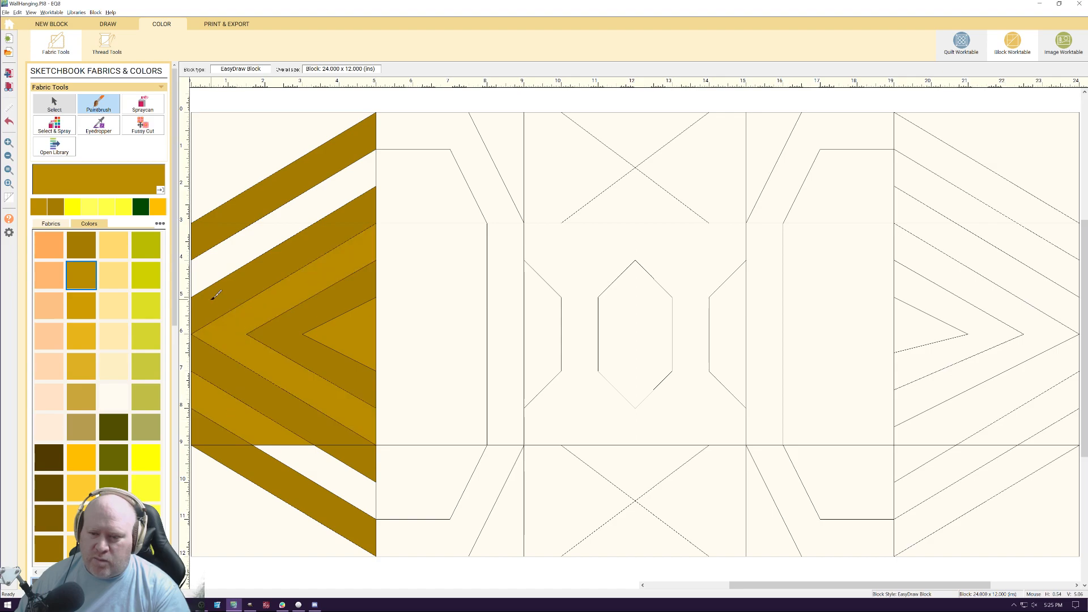
left_click(326, 460)
left_click(259, 229)
left_click(419, 141)
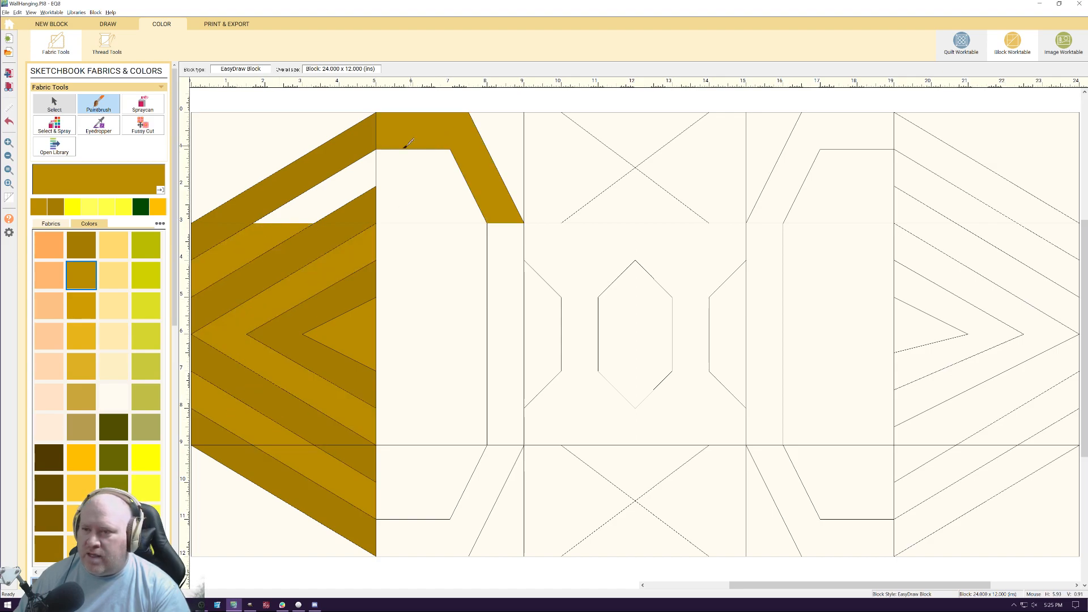
left_click(360, 179)
Paint the rest of the left angular frame and the entire right angular frame in the lighter golden brown
left_click(511, 284)
left_click(497, 475)
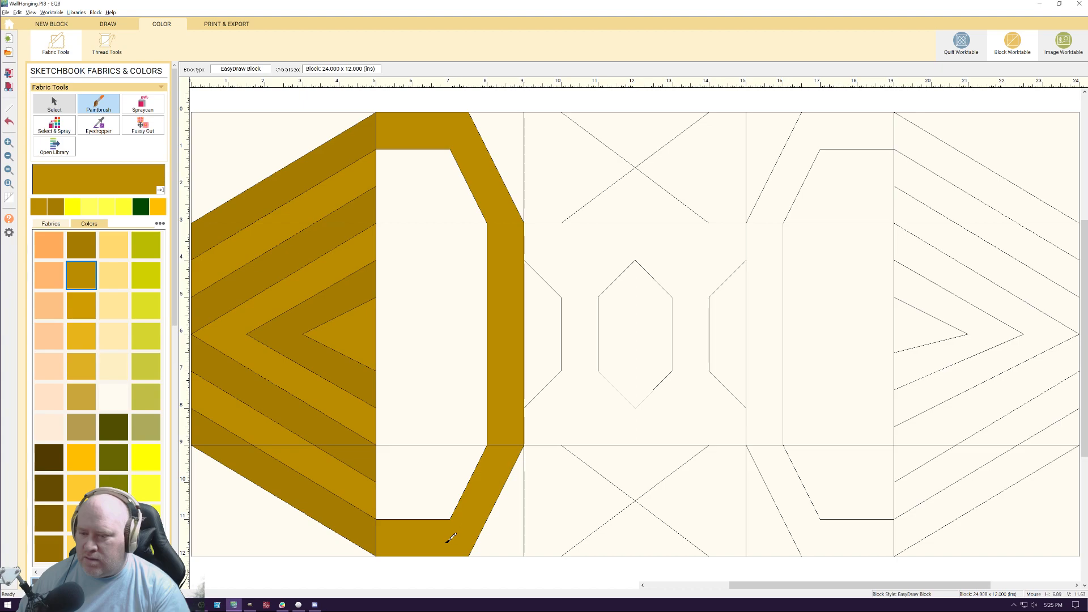
left_click(834, 134)
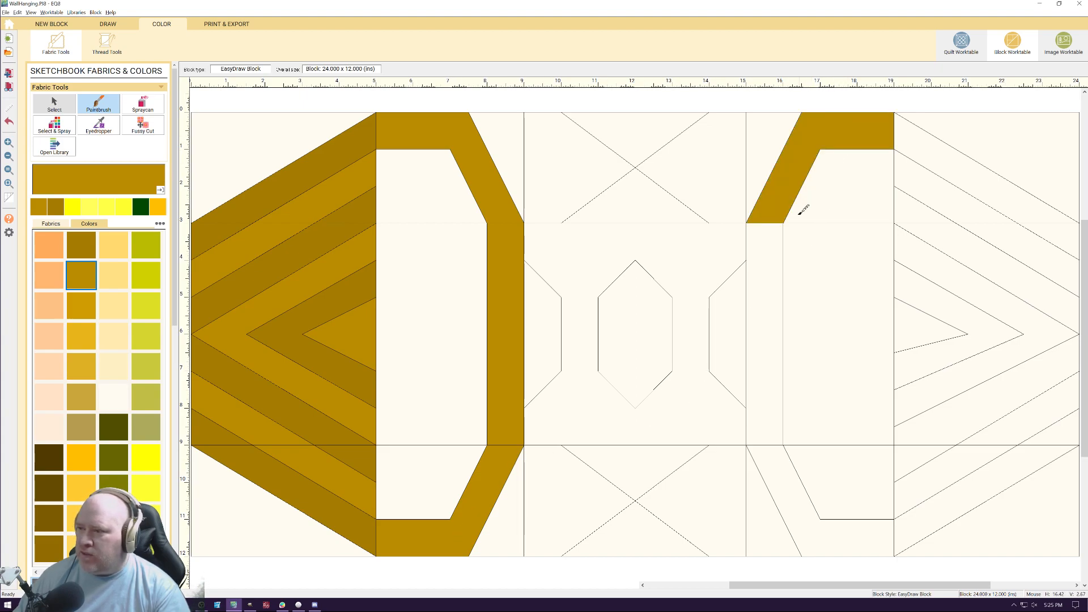
left_click(761, 313)
left_click(788, 491)
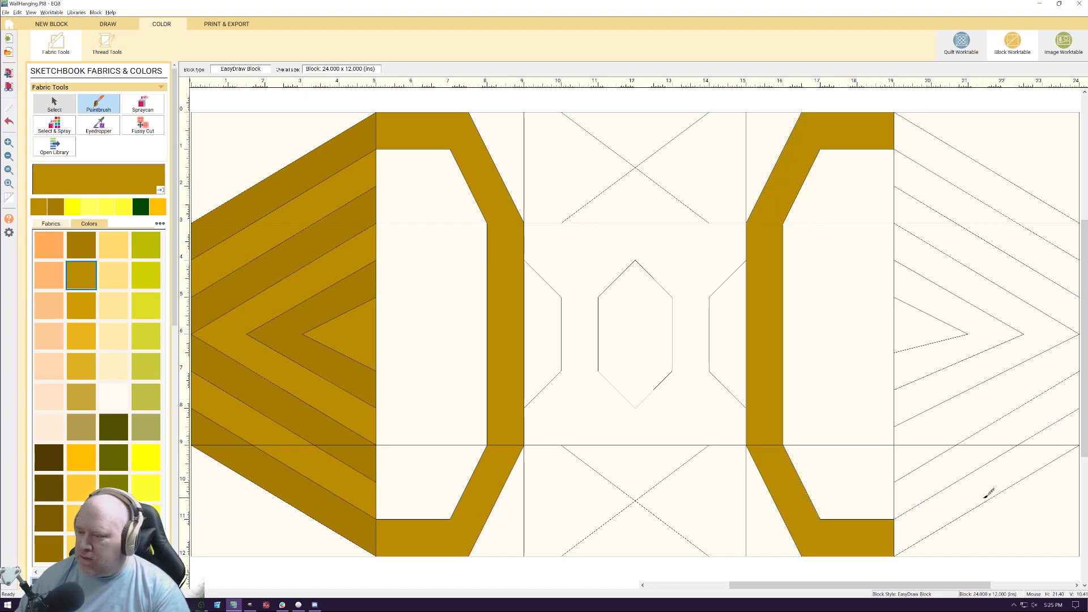
Paint the right side's inner triangle and alternate chevron bands in the lighter golden brown to match the left side
left_click(952, 462)
left_click(1028, 416)
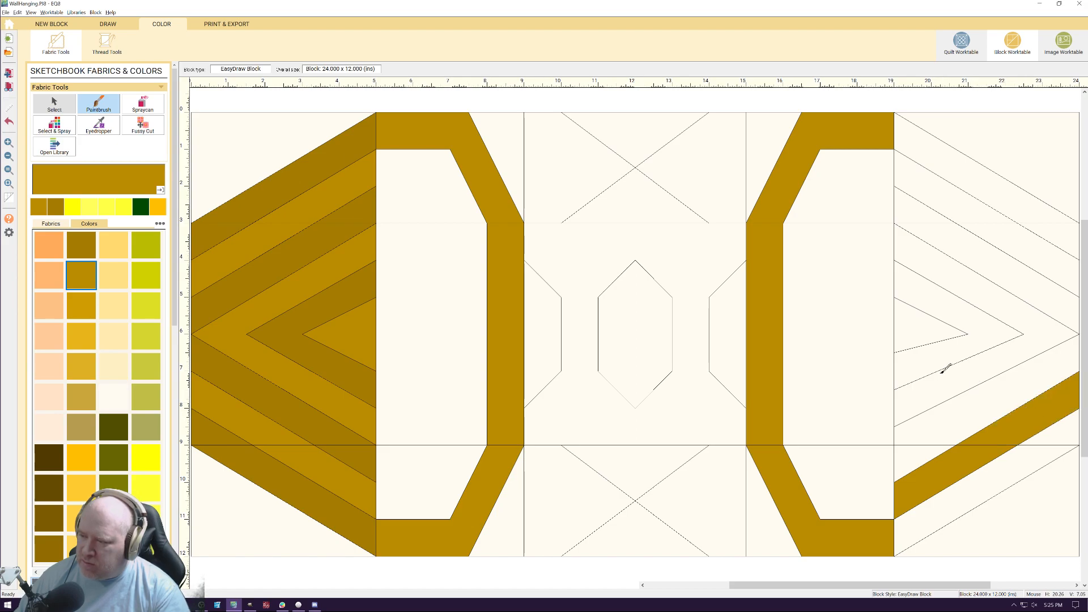
left_click(947, 381)
left_click(935, 324)
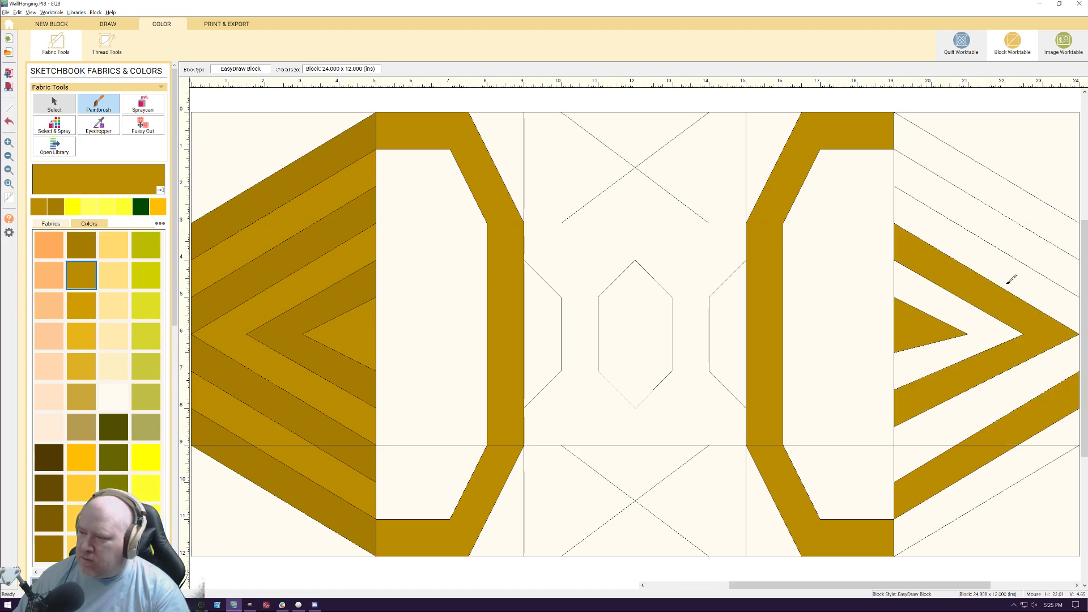
left_click(1040, 246)
left_click(973, 205)
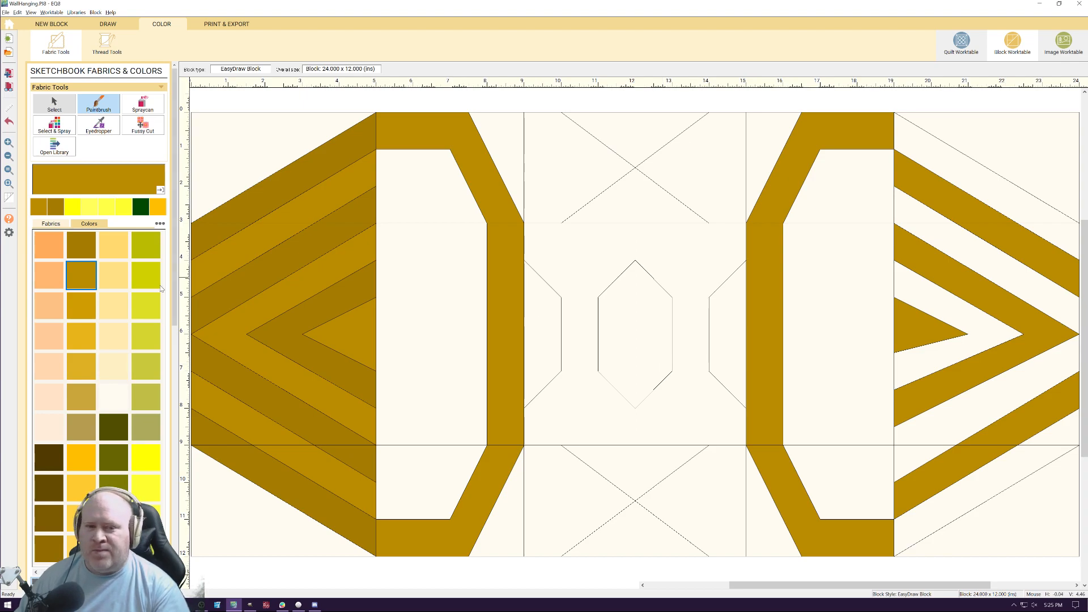
Paint the right side's remaining chevron bands, including the outermost one, in the dark golden brown
left_click(57, 209)
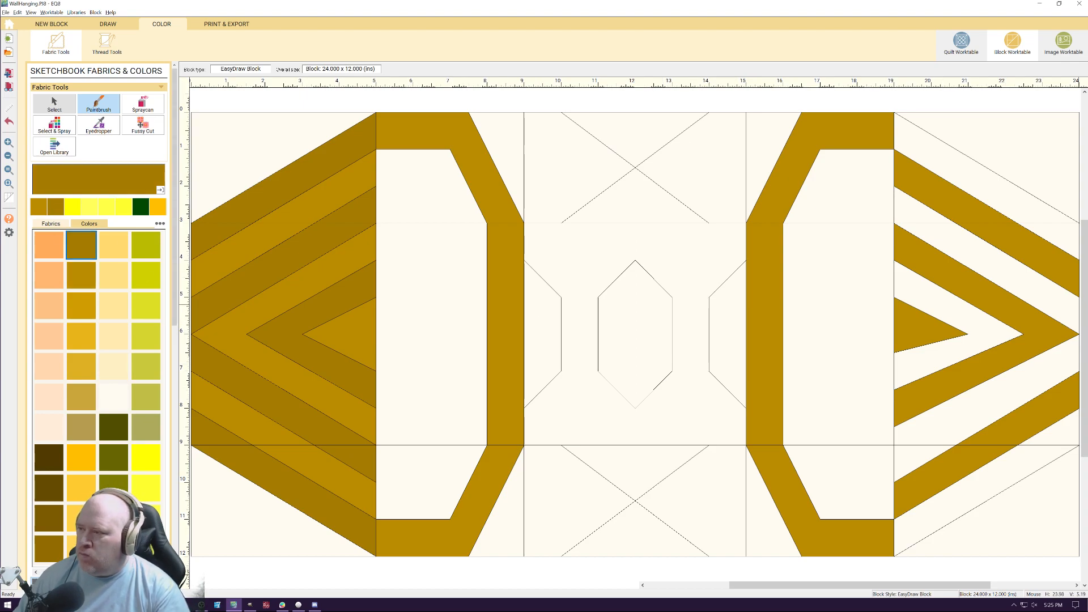
left_click(1014, 195)
left_click(1058, 237)
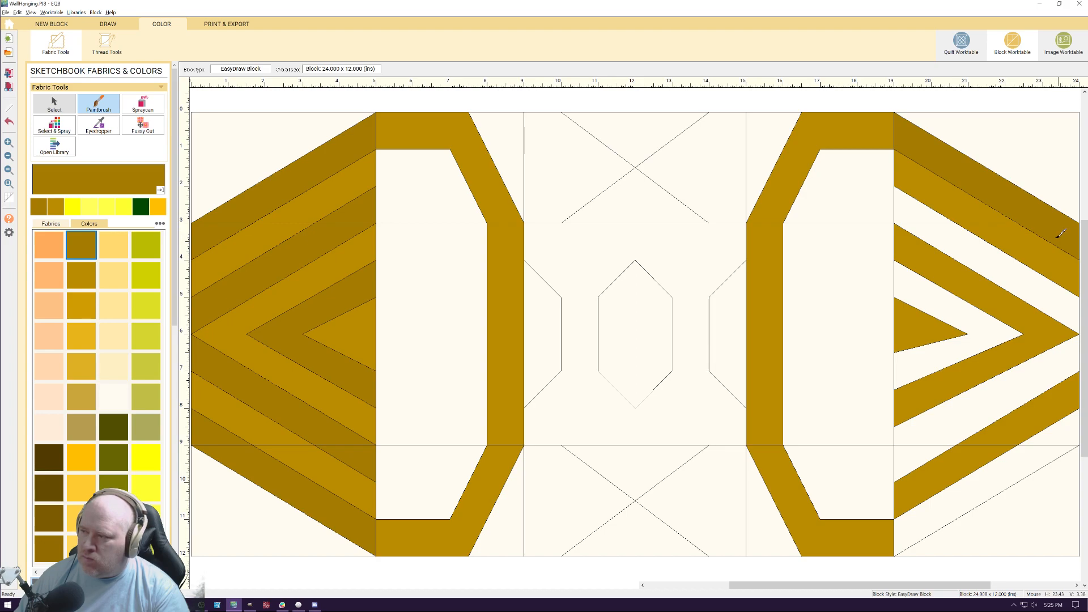
left_click(987, 256)
left_click(928, 214)
left_click(1046, 370)
left_click(979, 337)
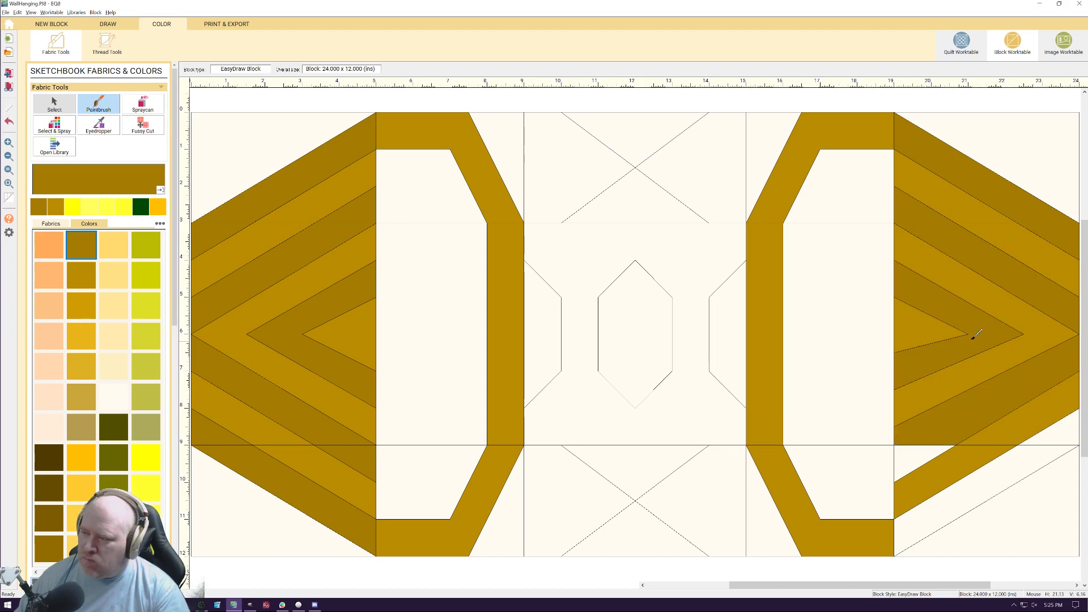
left_click(935, 450)
left_click(1000, 478)
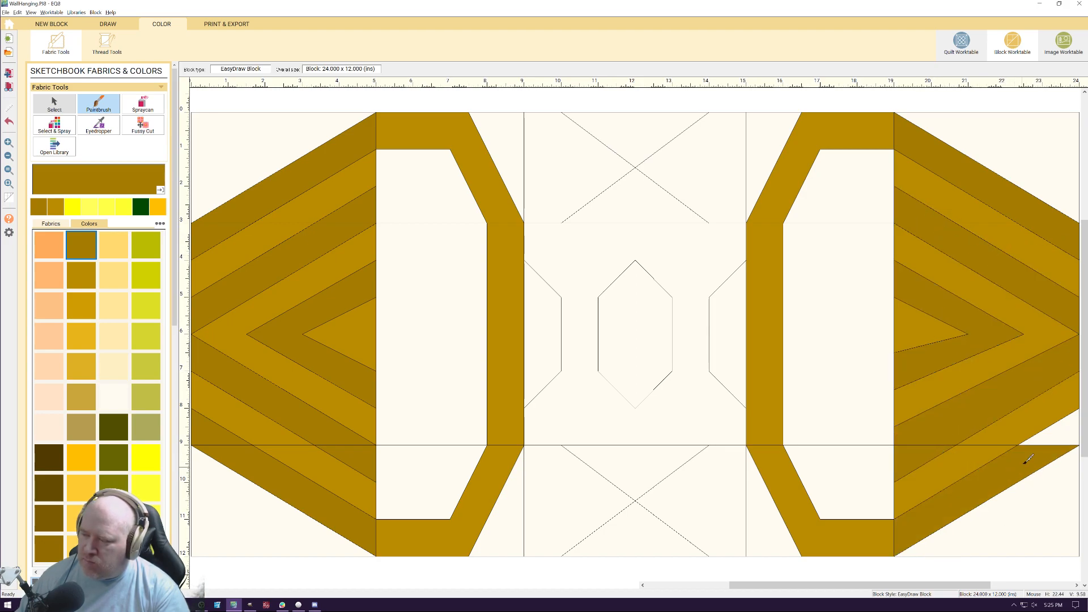
left_click(1055, 431)
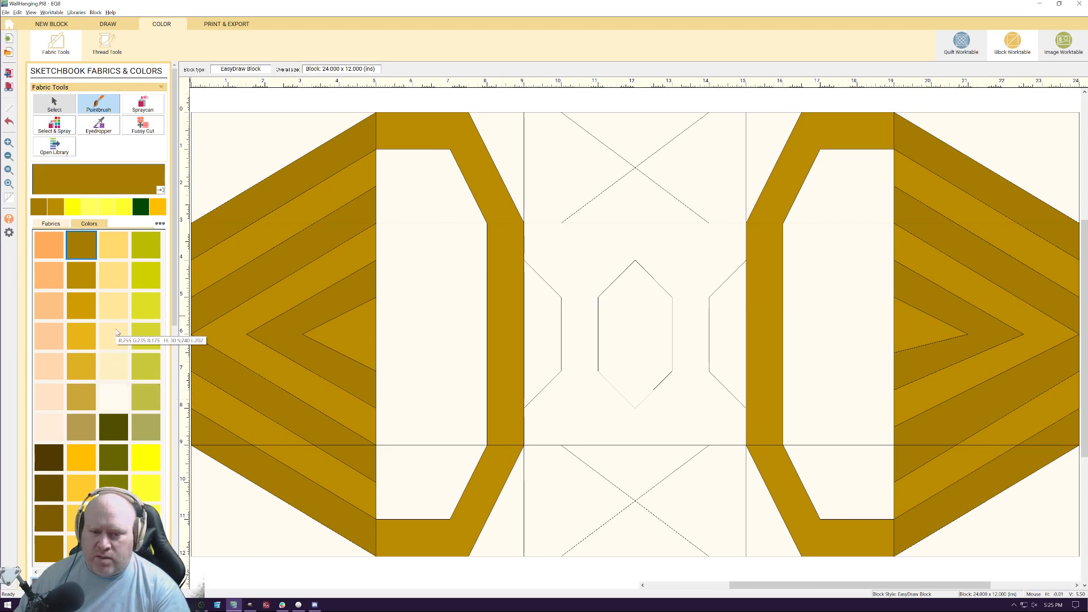
Browse the color palette to the red and pink shades
left_click(37, 573)
left_click(37, 572)
left_click(37, 573)
left_click(37, 572)
left_click(36, 572)
left_click(36, 573)
left_click(37, 572)
left_click(37, 572)
left_click(37, 573)
left_click(37, 572)
left_click(37, 573)
left_click(37, 572)
left_click(37, 572)
left_click(37, 572)
left_click(37, 573)
left_click(37, 572)
left_click(37, 572)
left_click(37, 572)
left_click(37, 573)
left_click(37, 573)
left_click(37, 573)
left_click(37, 573)
left_click(37, 572)
left_click(36, 572)
left_click(37, 573)
left_click(36, 572)
left_click(37, 572)
left_click(37, 572)
left_click(36, 573)
left_click(36, 573)
left_click(37, 572)
left_click(37, 573)
left_click(36, 572)
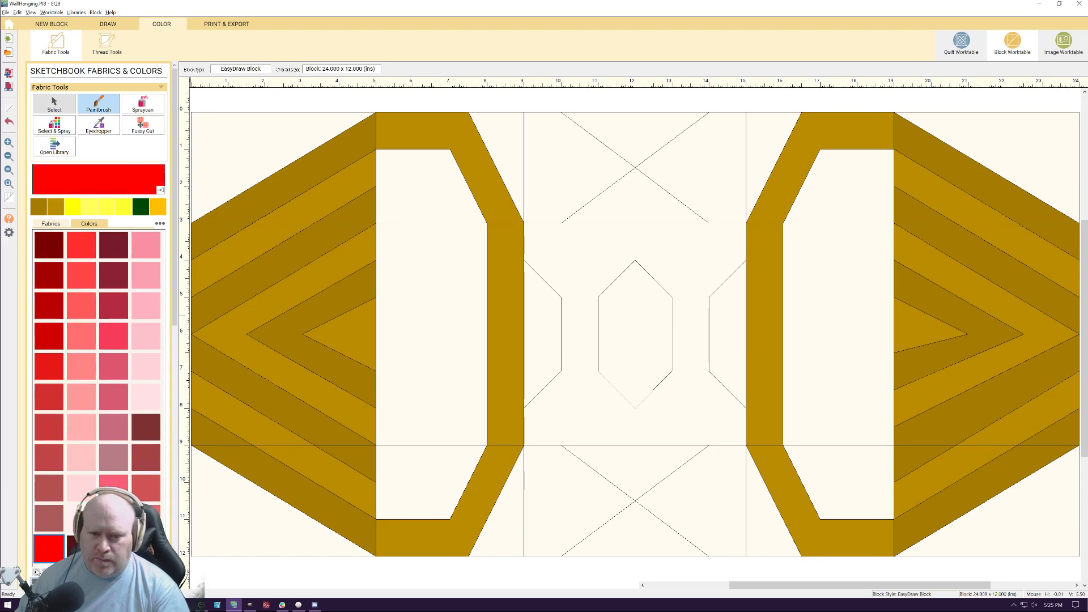
Try a medium pink on the middle and upper sections of the left frame's inner panel
left_click(82, 432)
left_click(403, 259)
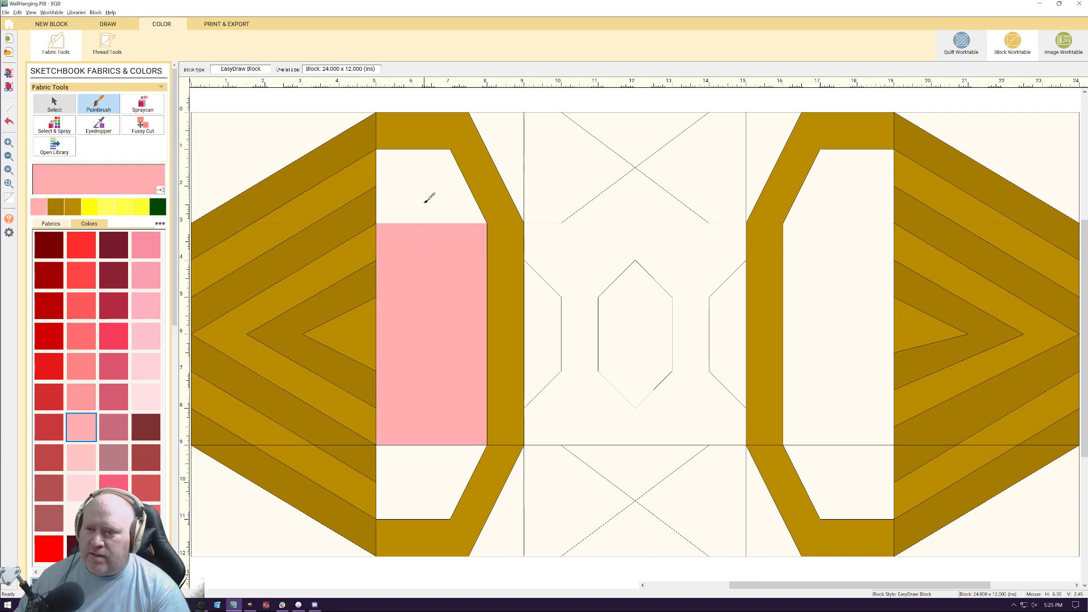
left_click(427, 197)
Paint the middle, upper and lower sections of the left frame's inner panel in pale pink
left_click(146, 367)
left_click(413, 279)
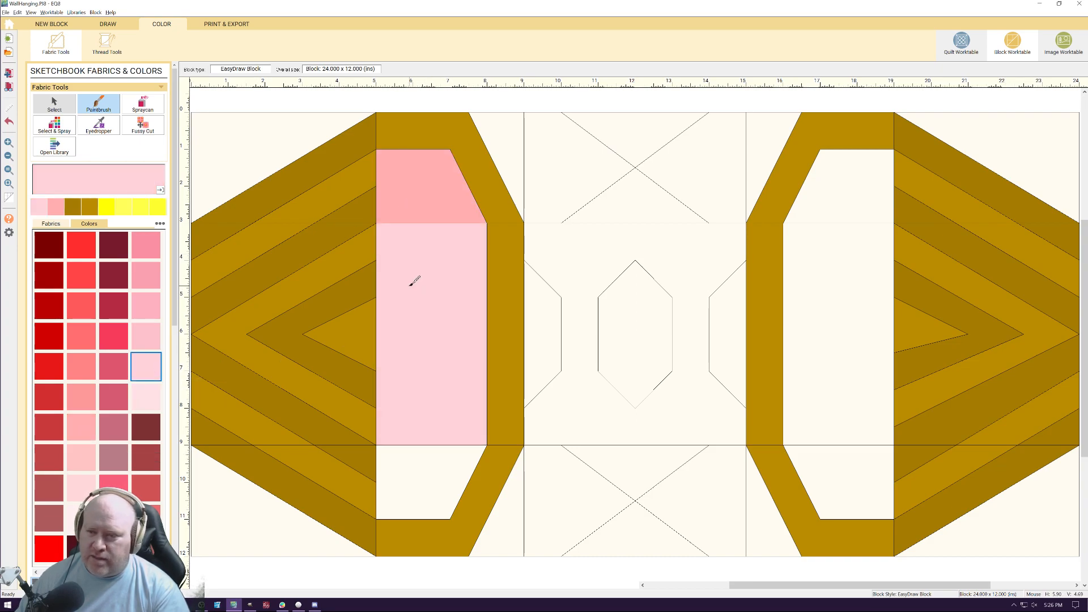
left_click(428, 201)
left_click(403, 530)
key("ctrl+z")
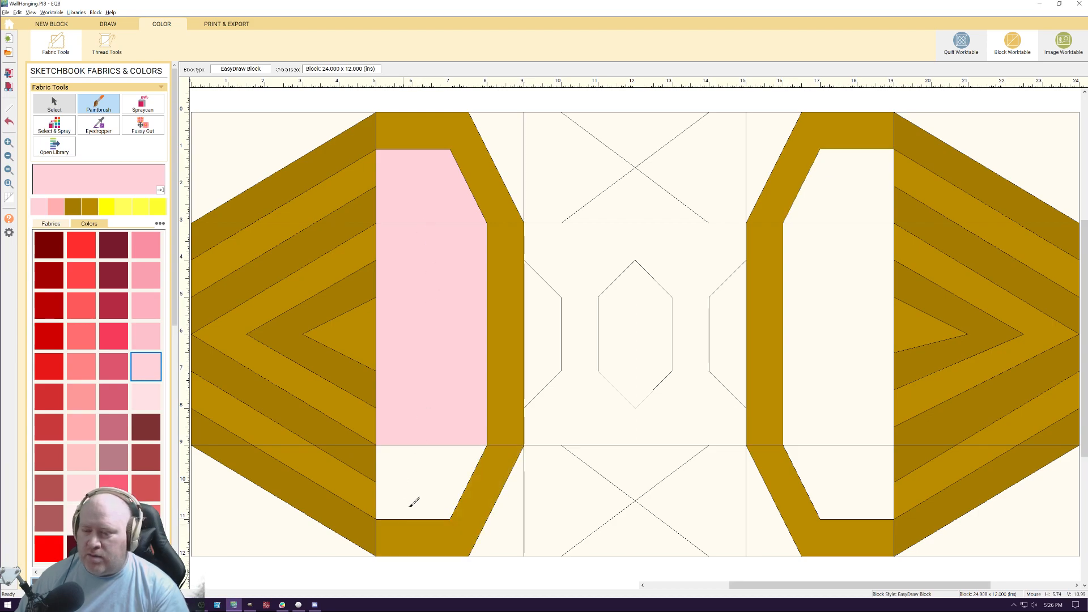
left_click(408, 510)
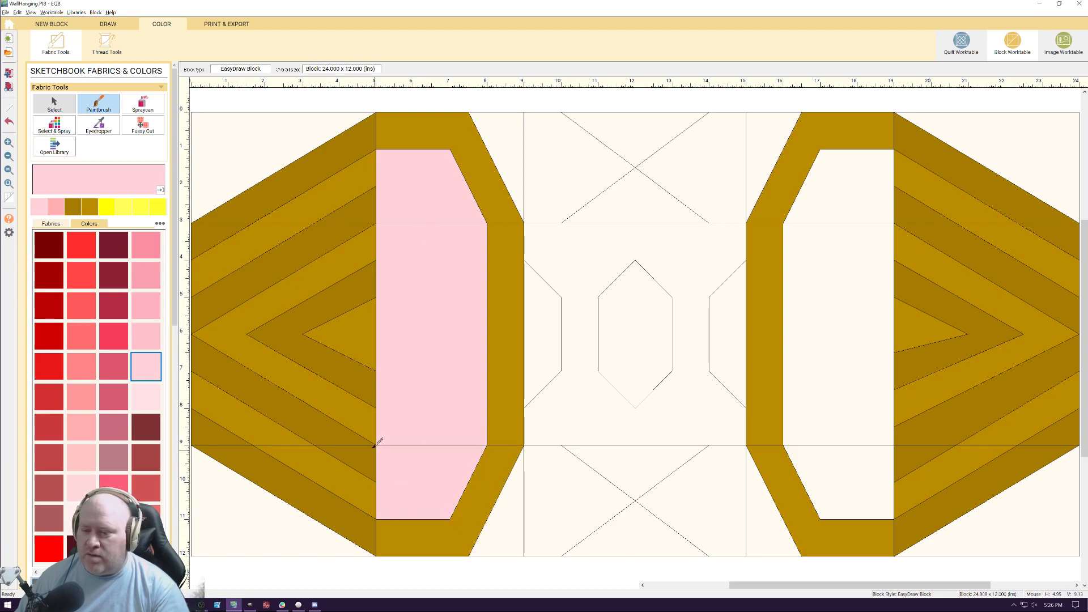
Paint the block's upper corners and the side pieces of the upper crossed section in pale pink
left_click(276, 146)
left_click(517, 142)
left_click(532, 216)
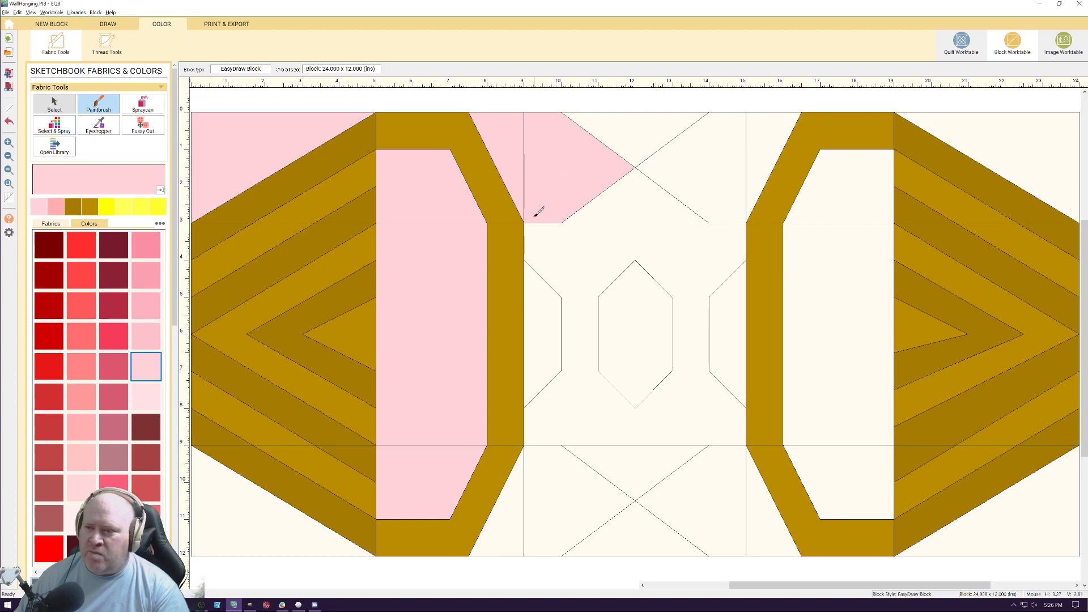
left_click(703, 169)
left_click(773, 153)
left_click(1004, 142)
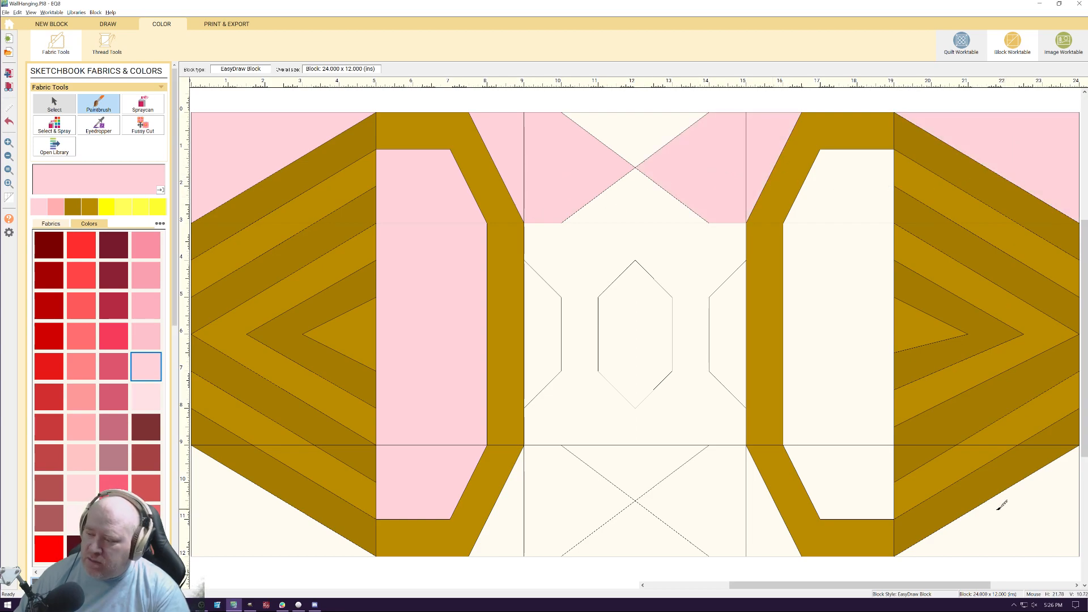
Paint the block's lower corners and the side pieces of the lower crossed section in pale pink
left_click(999, 505)
left_click(744, 523)
left_click(778, 529)
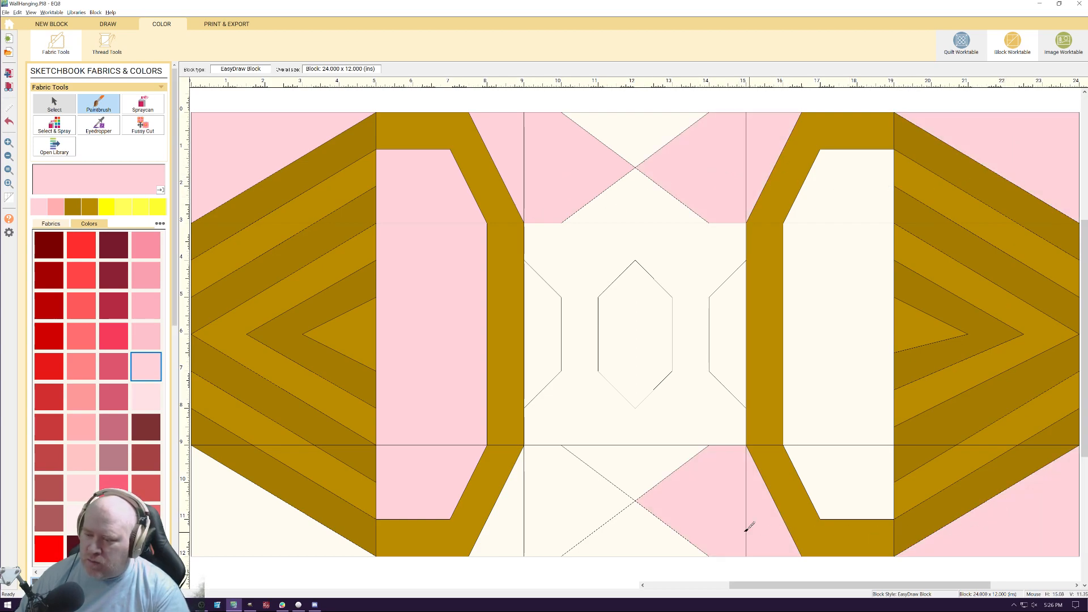
left_click(557, 512)
left_click(503, 524)
left_click(289, 534)
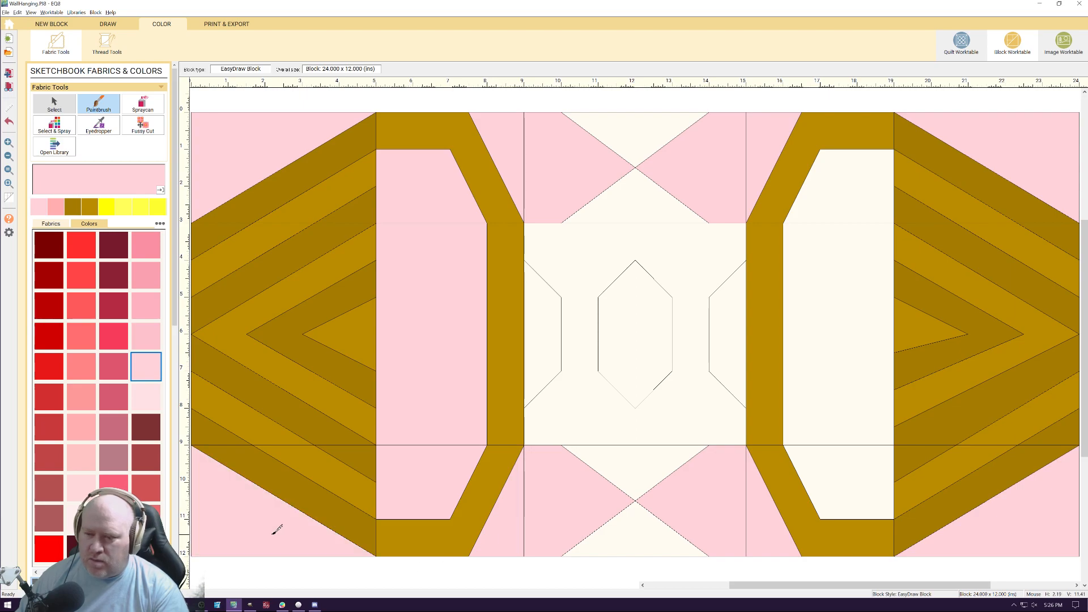
Paint the middle, lower and upper sections of the right frame's inner panel in pale pink
left_click(844, 420)
left_click(845, 465)
left_click(855, 202)
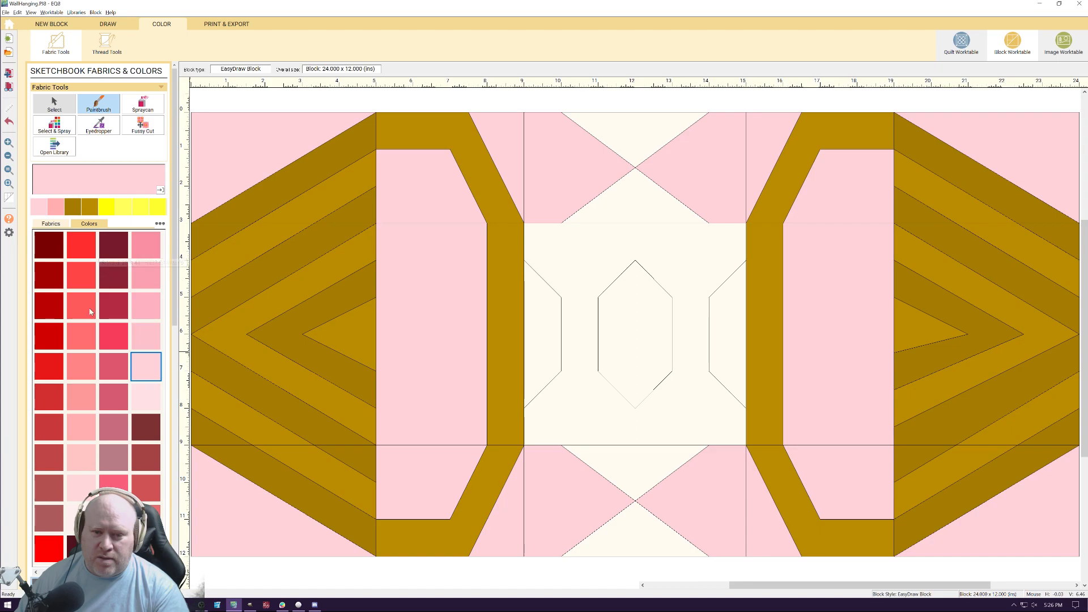
Try a dark red on both halves of the central hexagon and the half-hexagons on either side of it
left_click(49, 306)
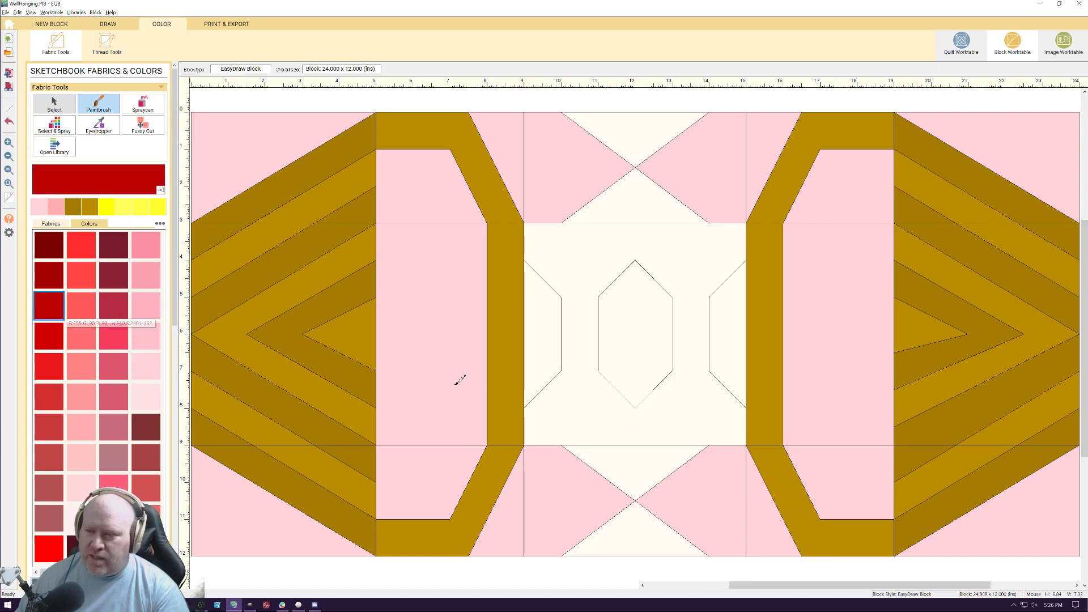
left_click(535, 347)
left_click(633, 344)
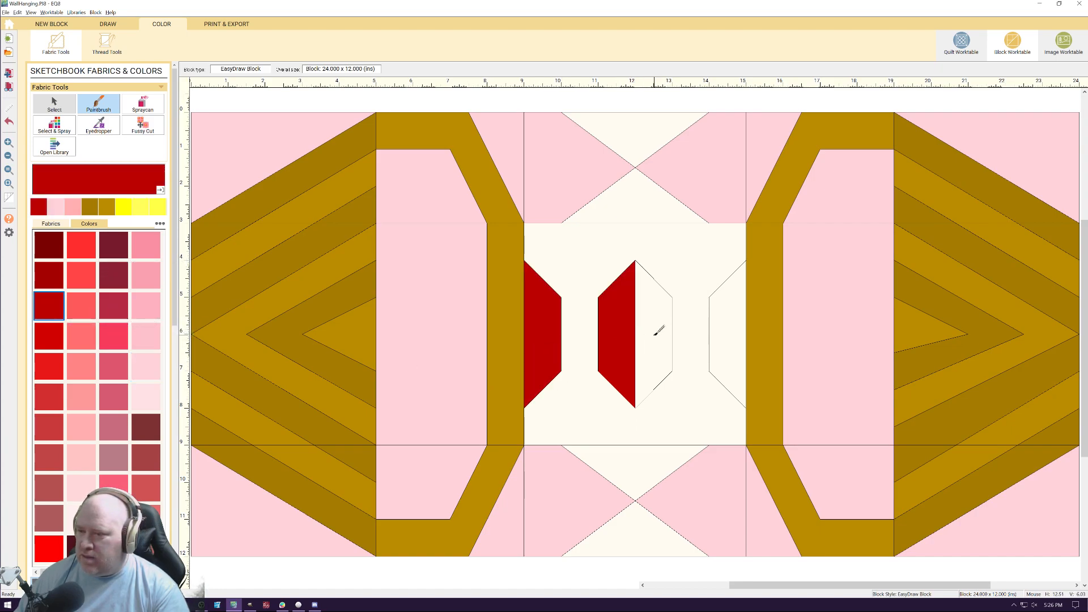
left_click(654, 335)
left_click(729, 339)
Try the dark red on the four triangles above and below the center square
left_click(652, 456)
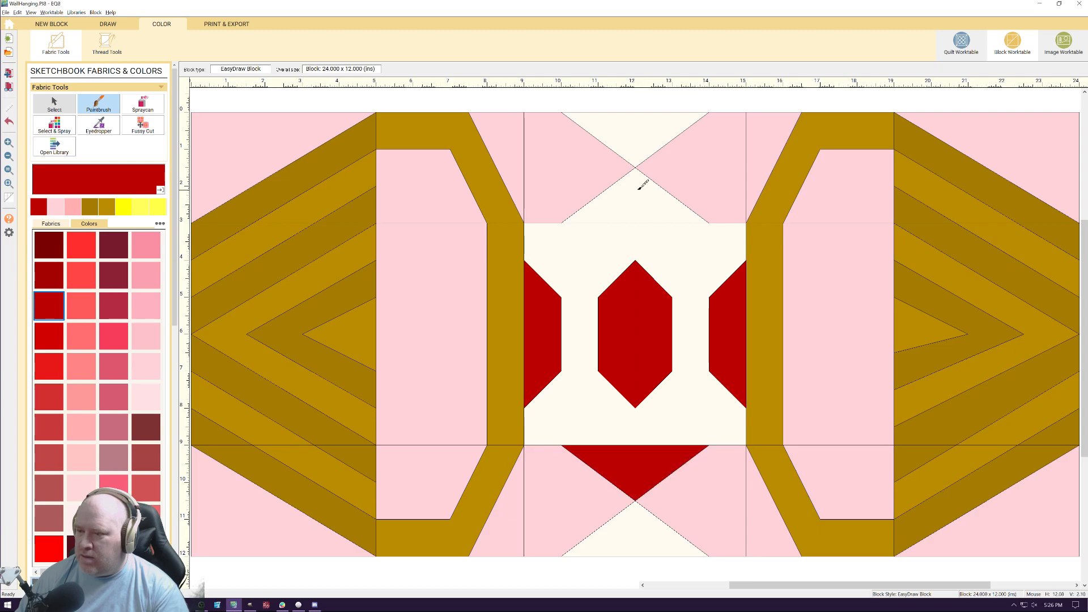
left_click(638, 169)
left_click(636, 161)
left_click(628, 519)
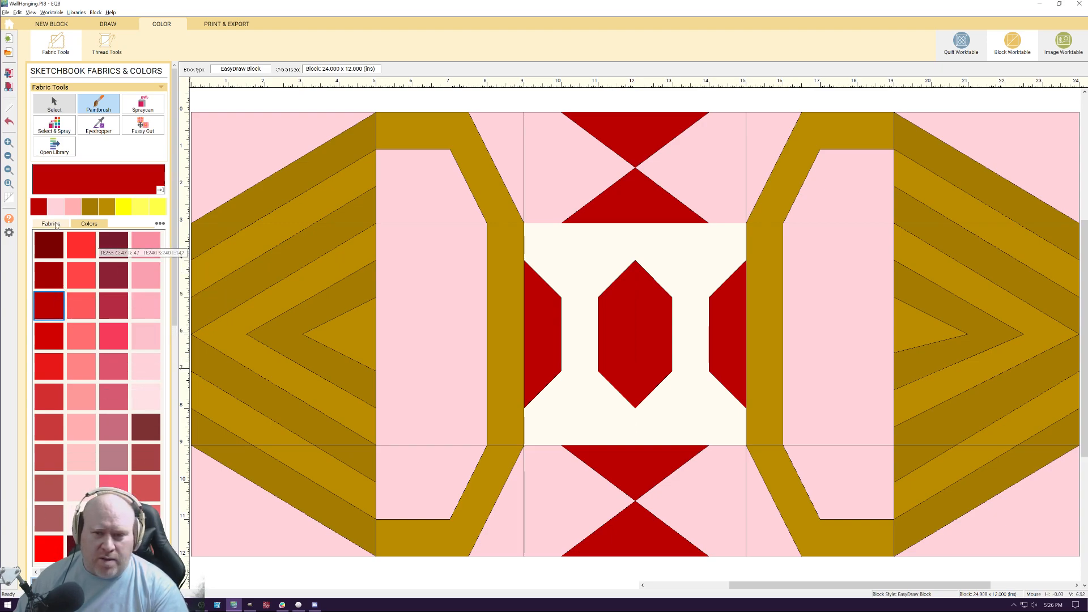
Try a light peach on both halves of the center square's background
left_click(35, 573)
left_click(36, 573)
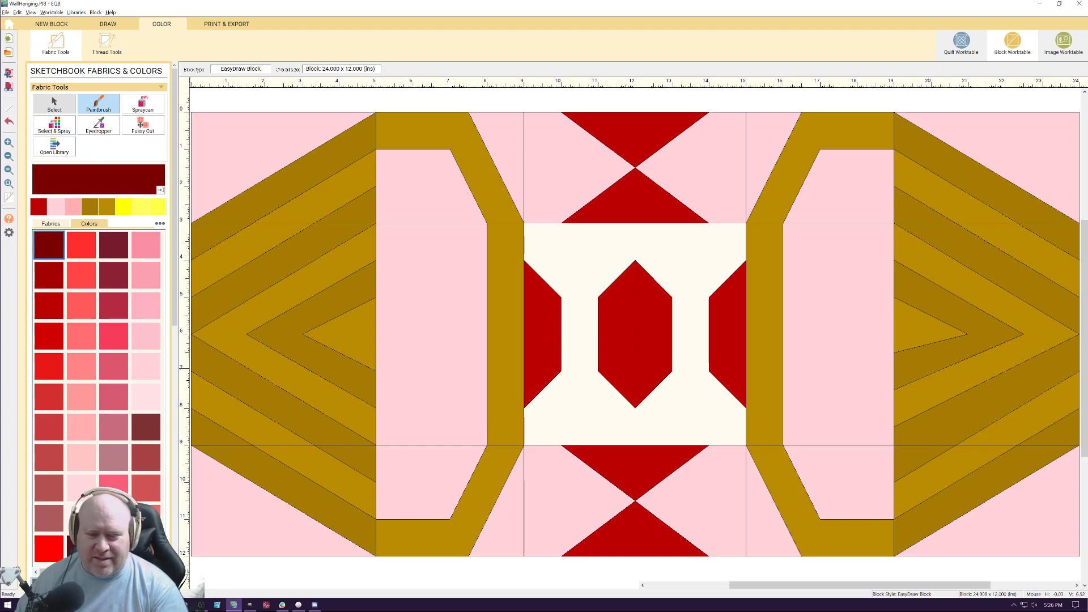
key("Down")
key("Down")
key("Down")
key("Down")
key("Down")
key("Down")
key("Down")
key("Down")
key("Down")
key("Down")
key("Down")
key("Down")
key("Down")
key("Down")
key("Down")
key("Down")
key("Down")
key("Down")
key("Down")
key("Down")
key("Down")
key("Down")
key("Down")
key("Down")
key("Down")
key("Down")
key("Down")
key("Down")
key("Down")
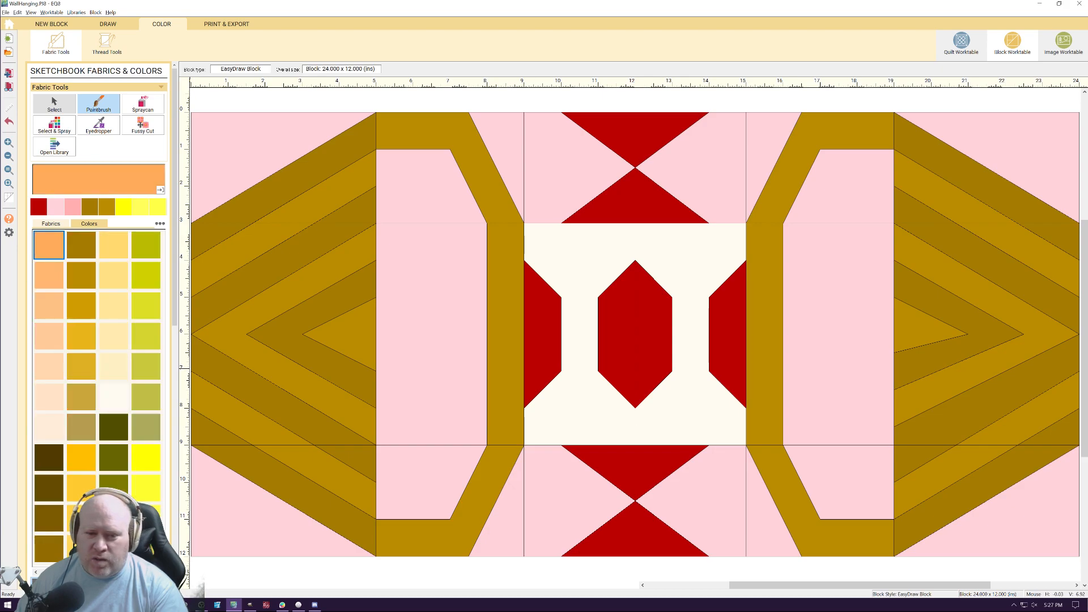
left_click(50, 369)
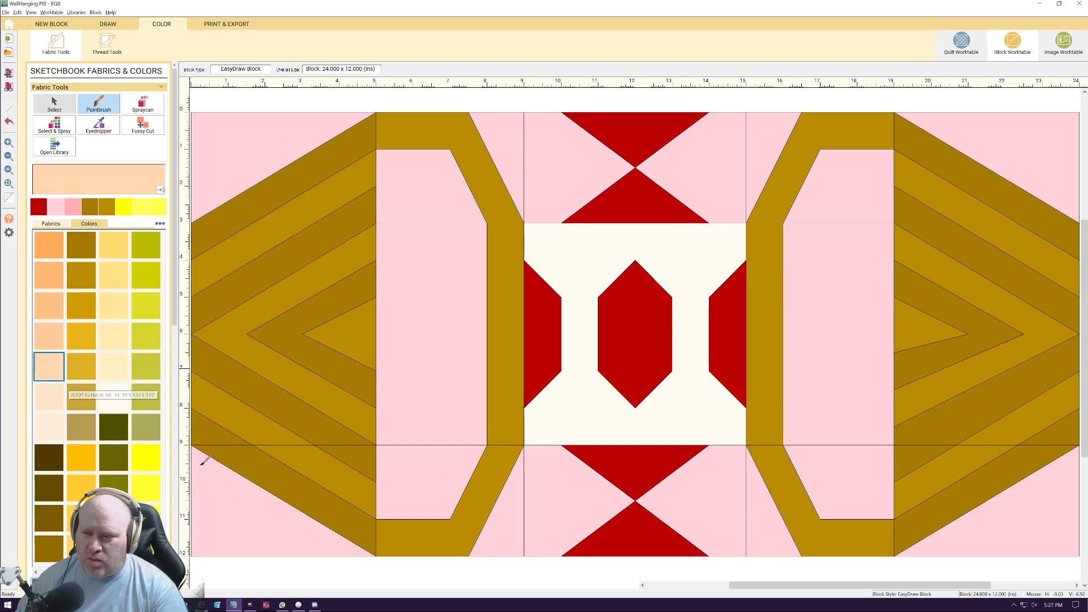
left_click(569, 430)
left_click(686, 428)
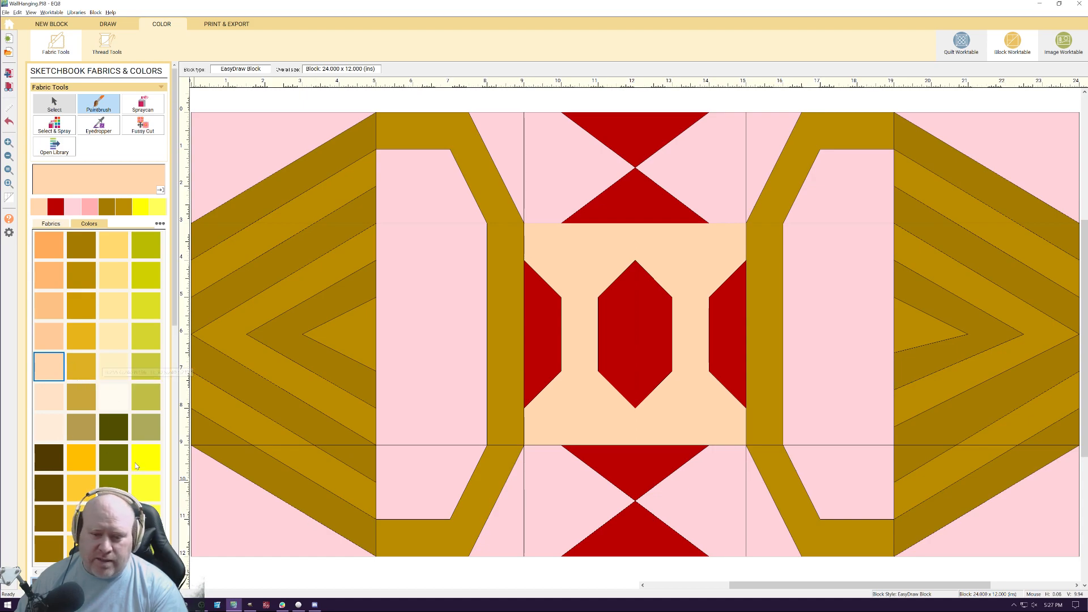
Try a dark olive on both halves of the center square's background
left_click(113, 427)
left_click(577, 352)
left_click(691, 372)
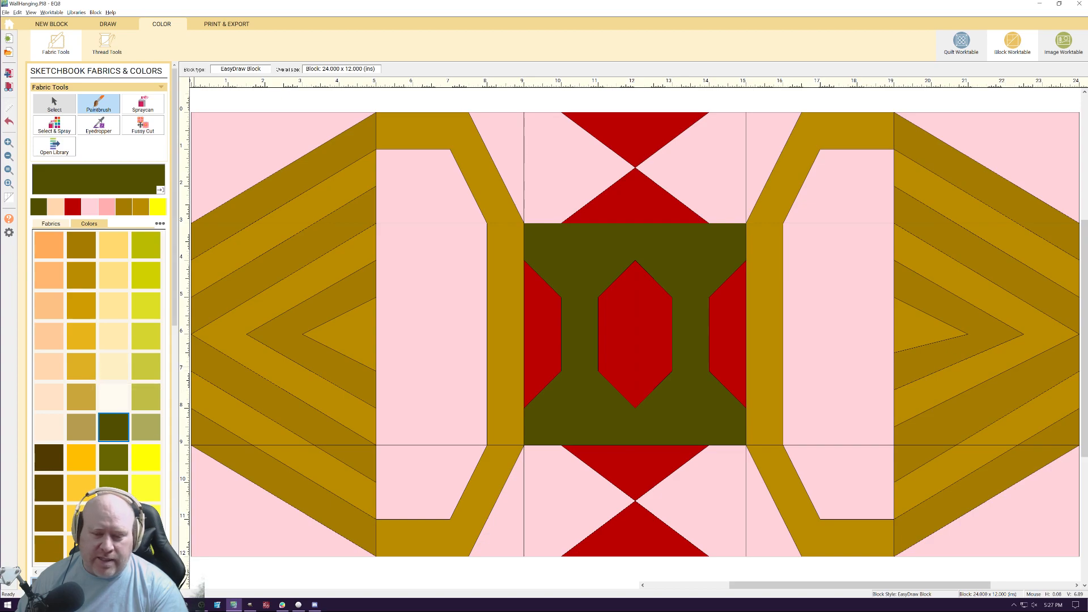
Paint both halves of the center square's background in bright yellow
key("Down")
key("Down")
key("Down")
key("Down")
key("Down")
key("Down")
key("Down")
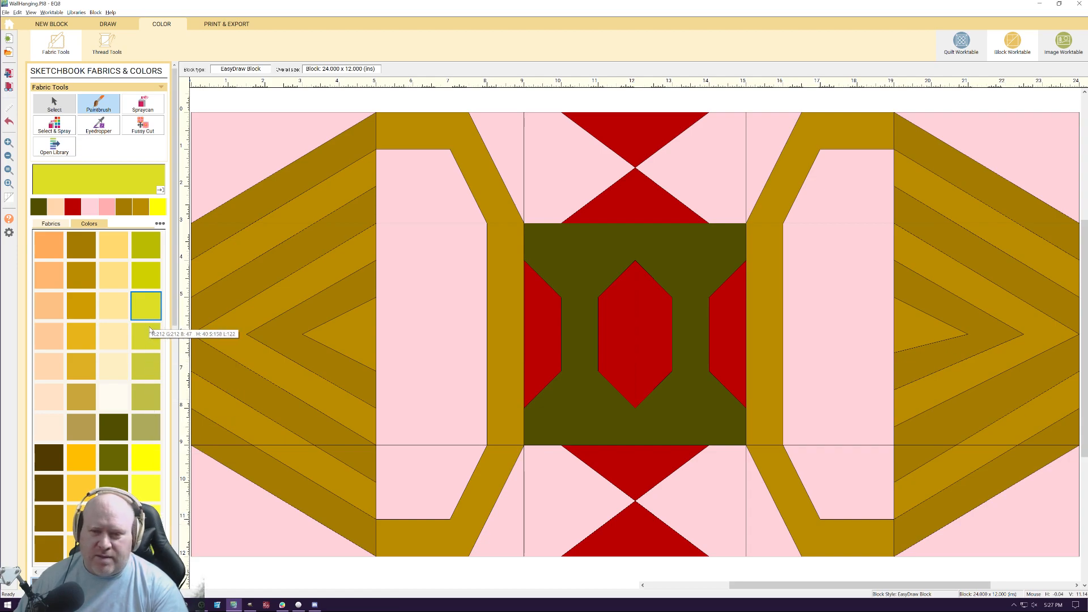
left_click(144, 456)
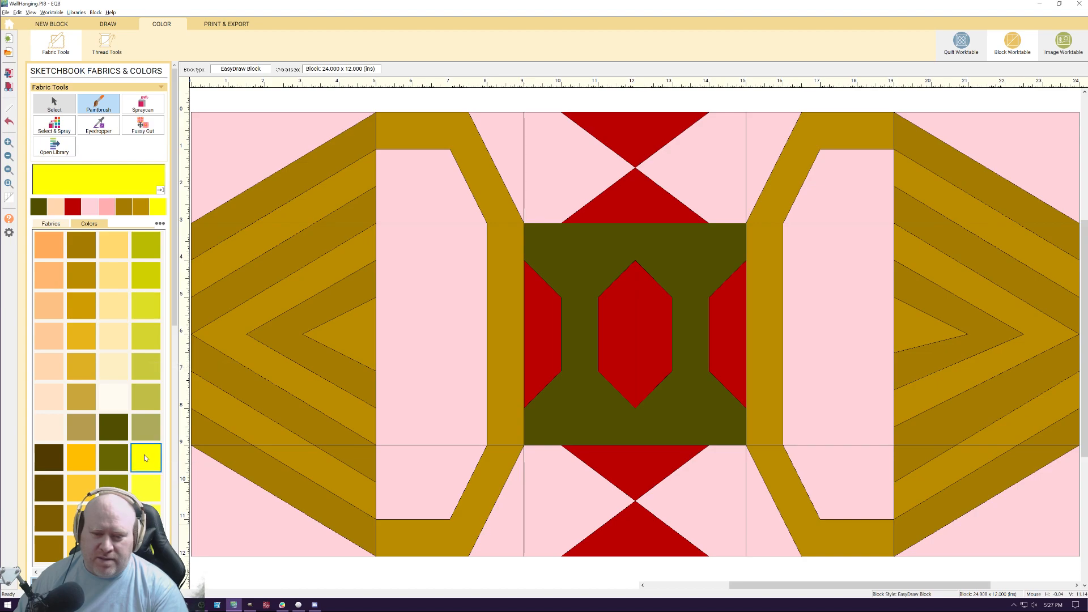
left_click(590, 359)
left_click(678, 406)
Try a lighter yellow on the left halves of the center square's background and the central hexagon
left_click(152, 520)
left_click(580, 364)
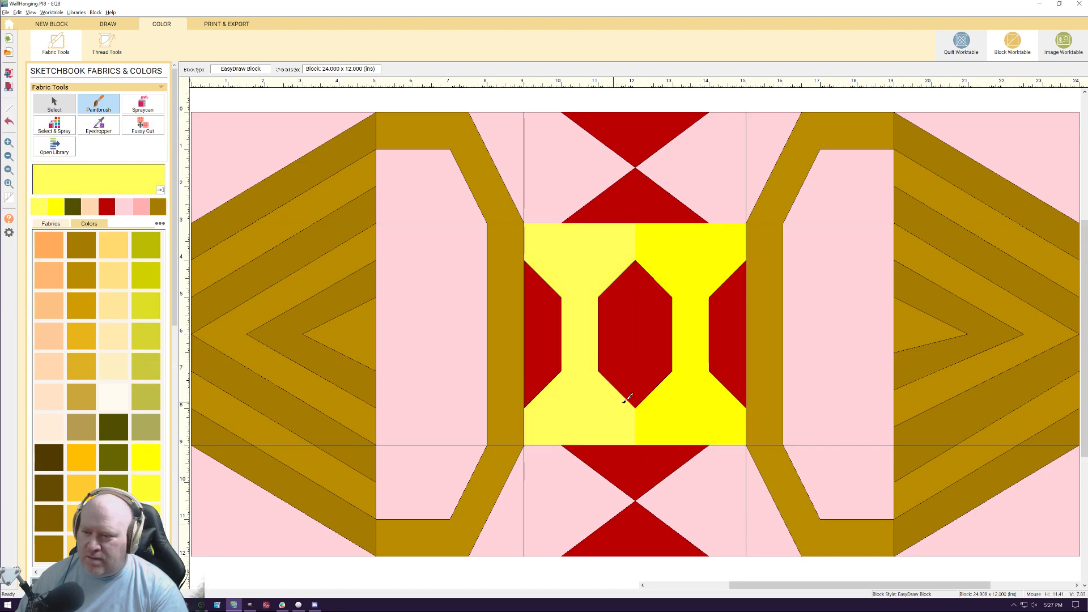
left_click(630, 340)
Paint the left and right half-hexagons and the central hexagon's right half in muted olive green
left_click(155, 459)
left_click(153, 403)
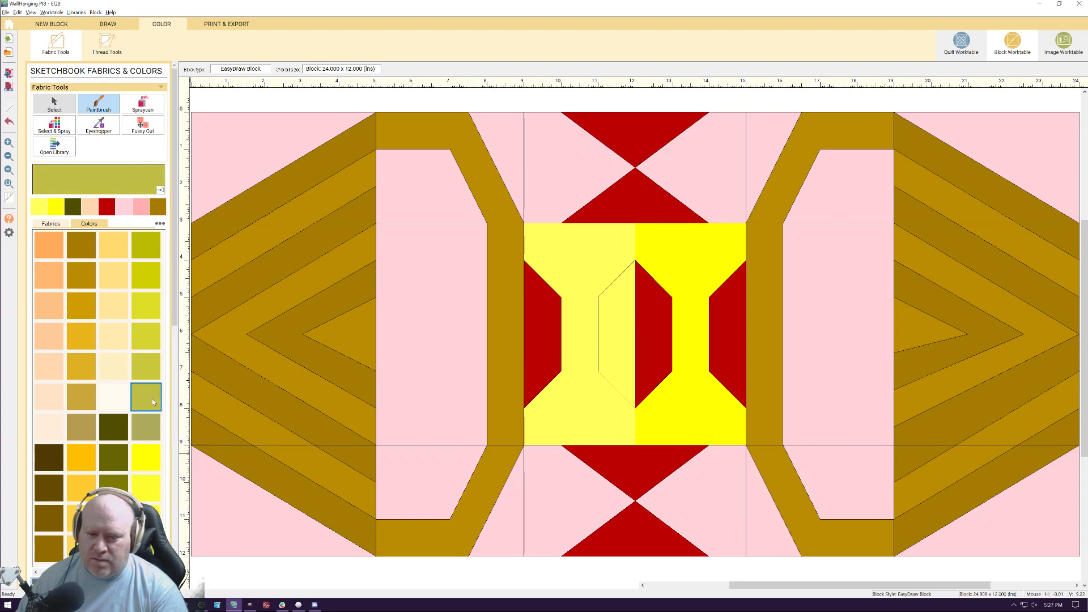
left_click(560, 370)
left_click(654, 342)
left_click(719, 324)
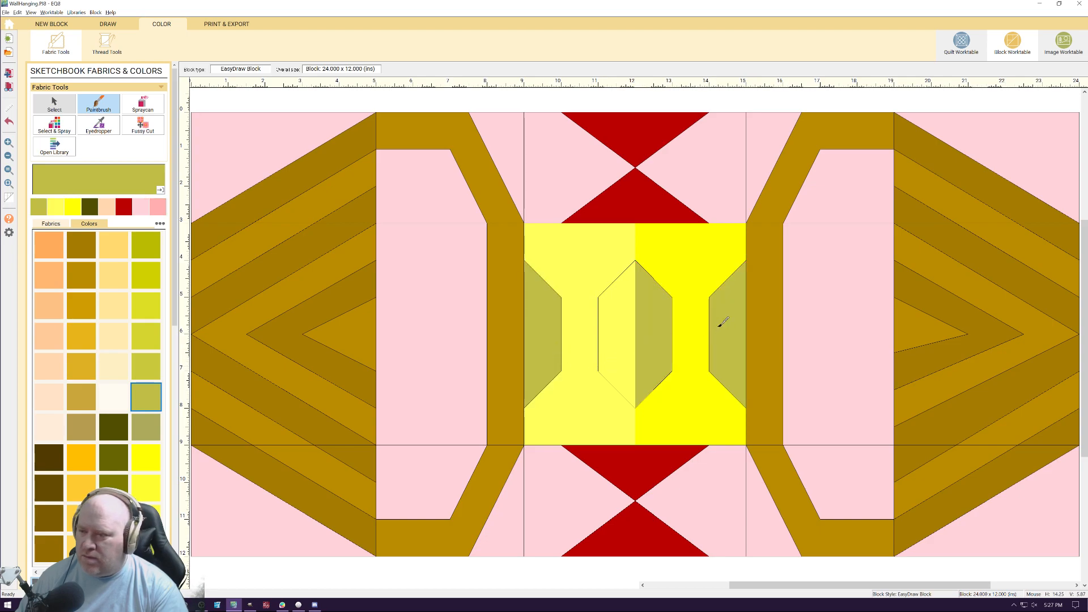
Paint the four triangles above and below the center square and the central hexagon's left half in muted olive green
left_click(659, 199)
left_click(641, 132)
left_click(645, 479)
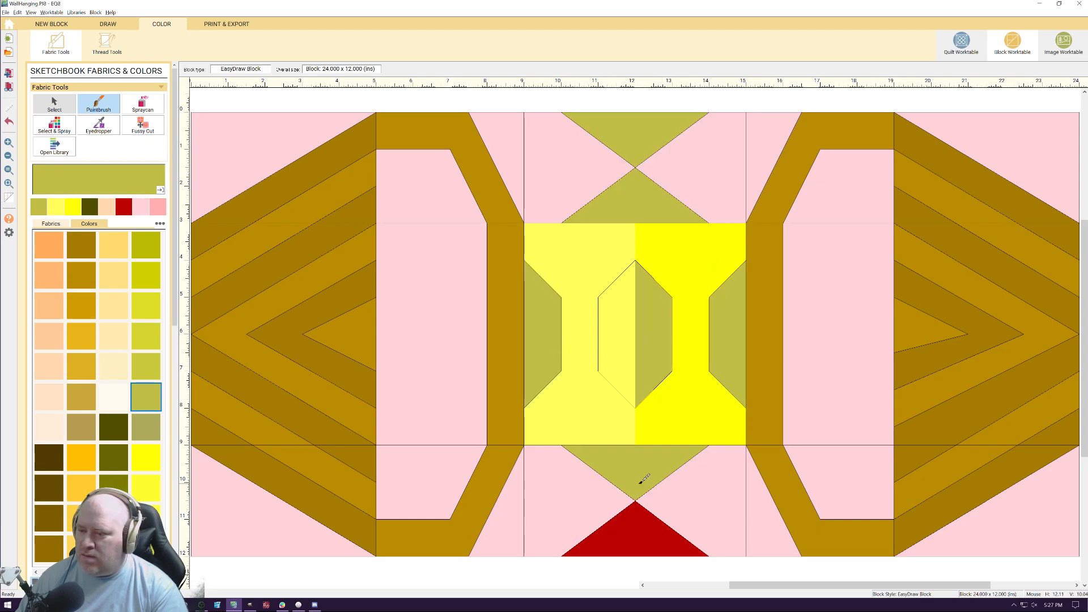
left_click(628, 549)
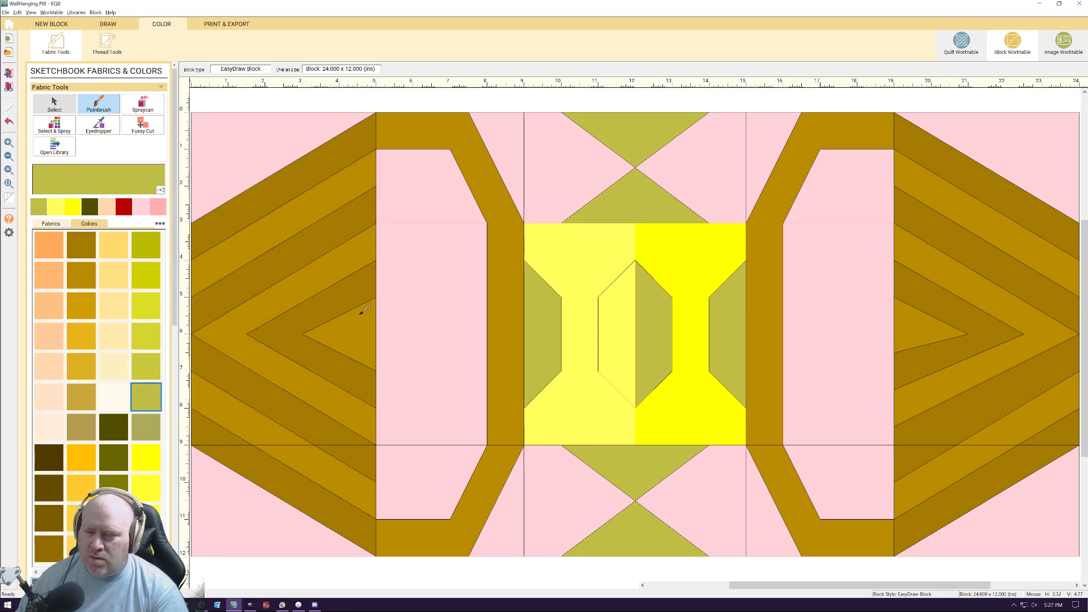
left_click(618, 335)
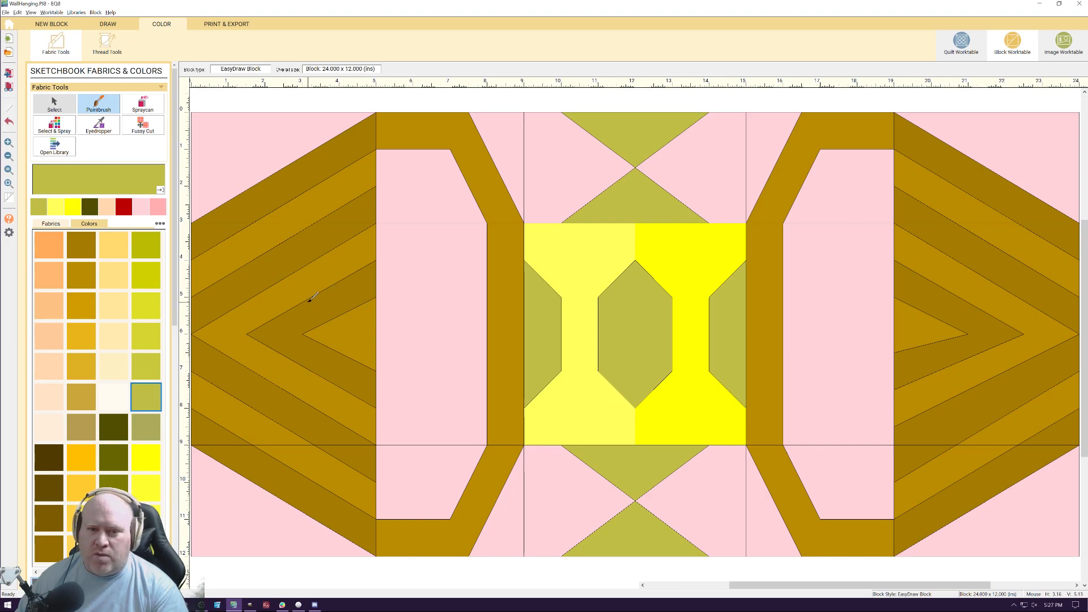
Paint the central hexagon's left half and the left half-hexagon light yellow, and the center background's left half muted olive green
left_click(60, 215)
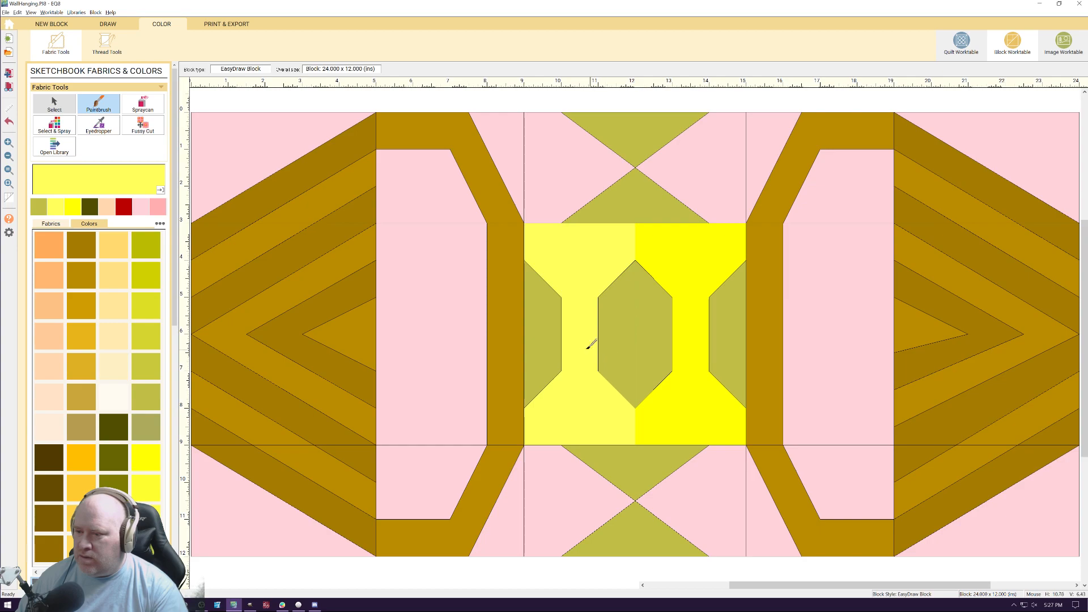
left_click(619, 347)
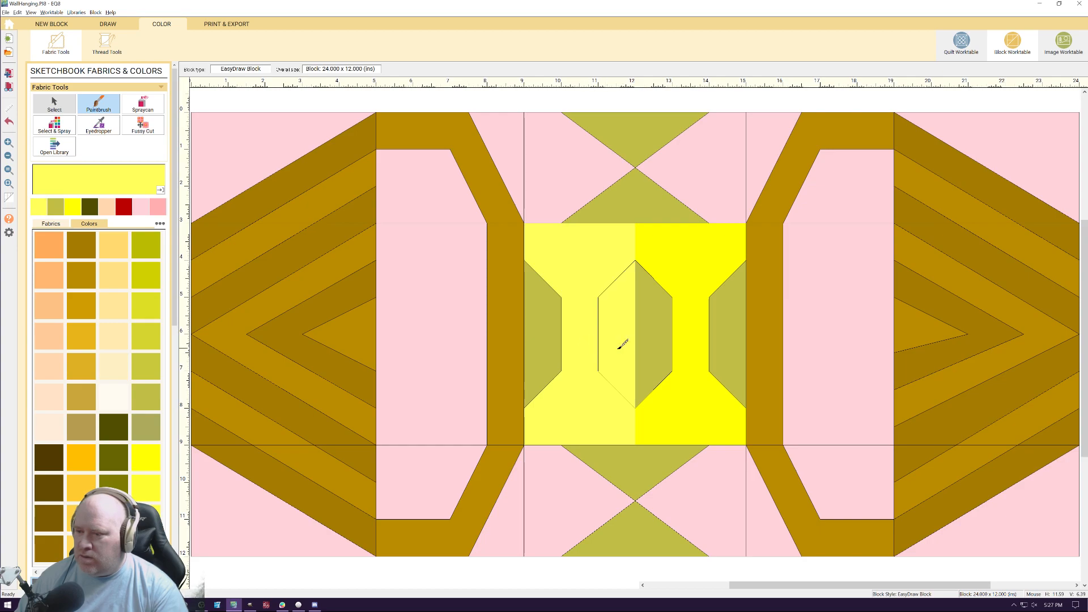
left_click(543, 348)
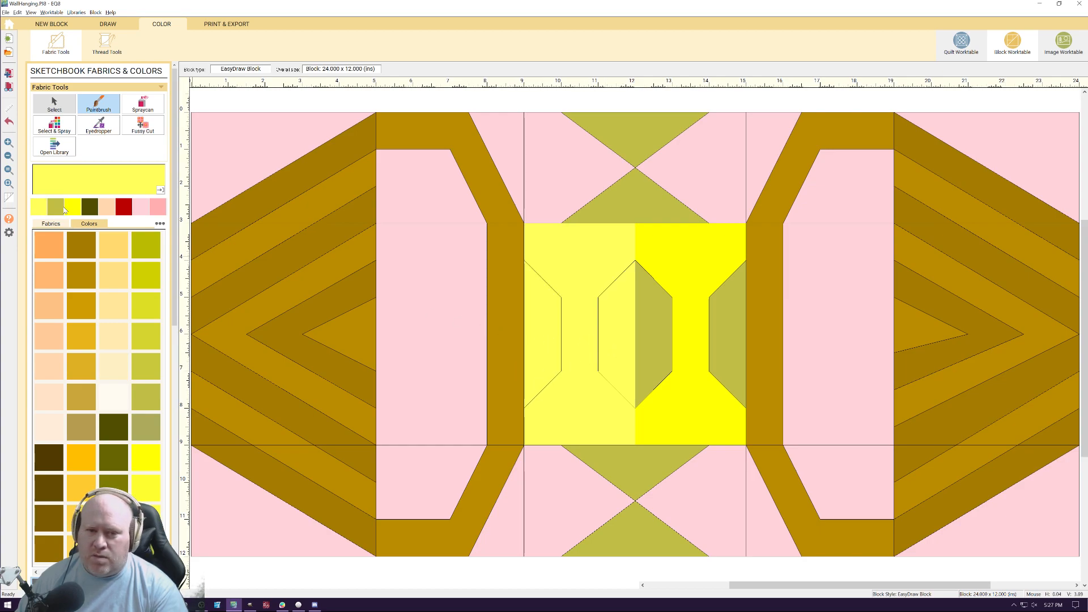
left_click(64, 209)
left_click(573, 319)
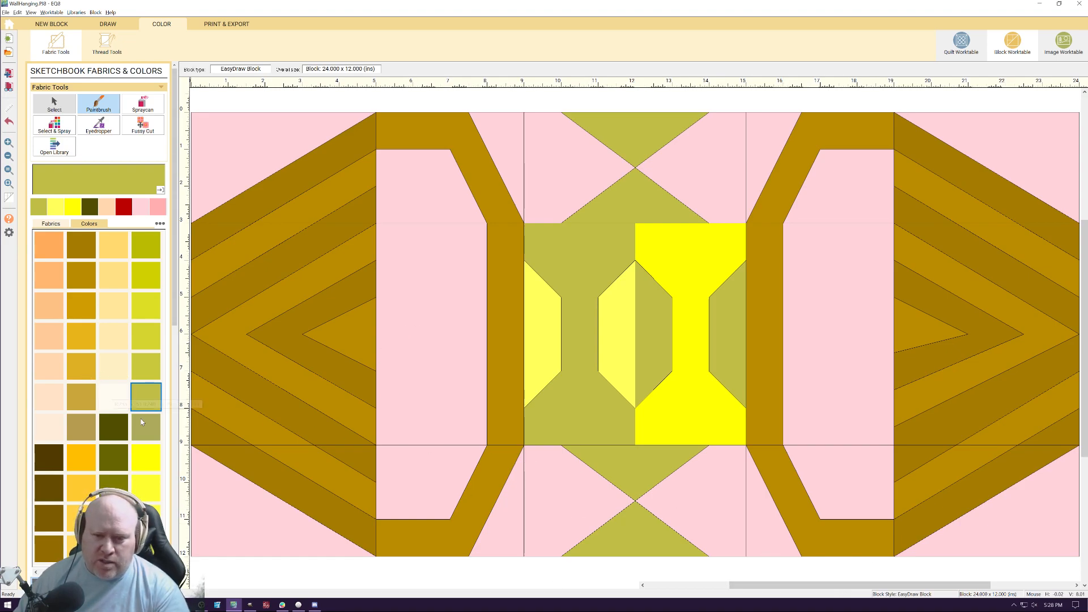
Paint the left frame's inner panel, both left corners and the upper background pieces right of the left frame in pale yellow
left_click(161, 572)
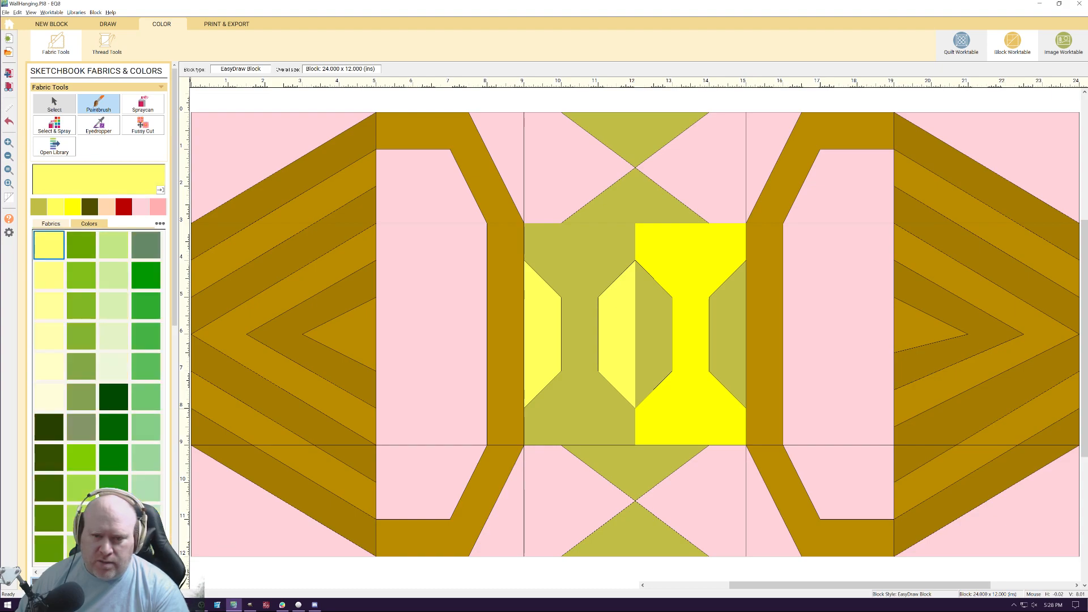
left_click(51, 312)
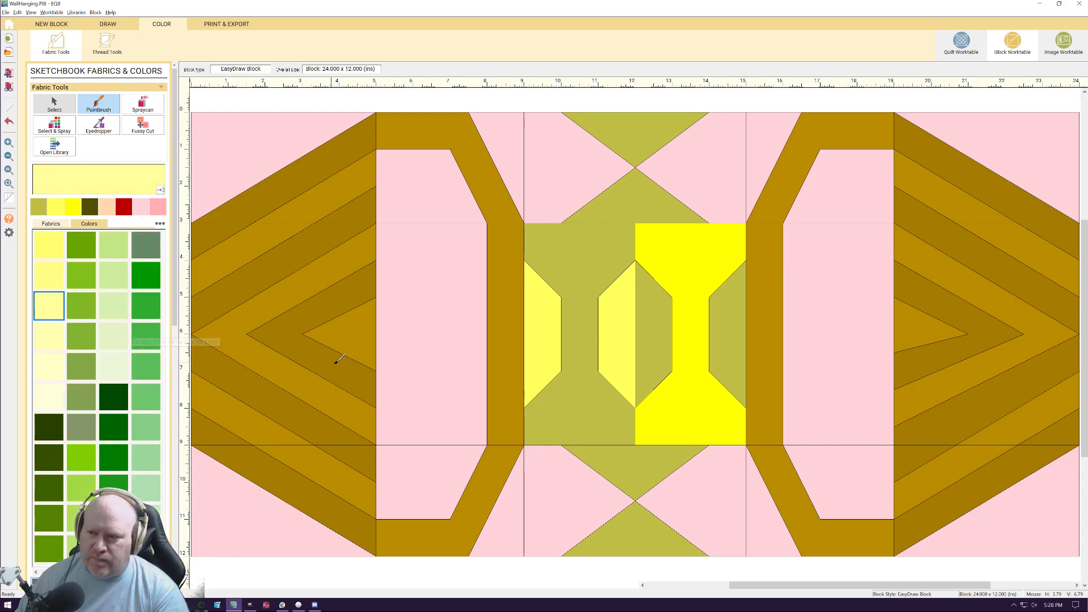
left_click(577, 178)
left_click(498, 141)
left_click(445, 204)
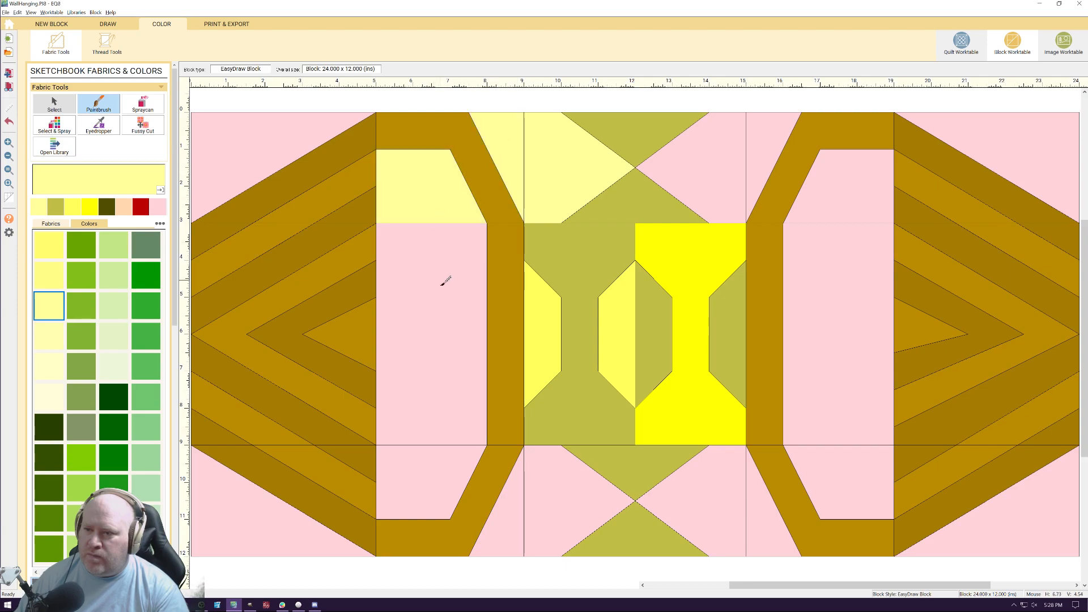
left_click(442, 272)
left_click(386, 507)
left_click(289, 530)
left_click(253, 146)
Paint the right frame's inner panel and the upper background pieces left of that frame in pale yellow
left_click(731, 161)
left_click(771, 139)
left_click(832, 204)
left_click(827, 294)
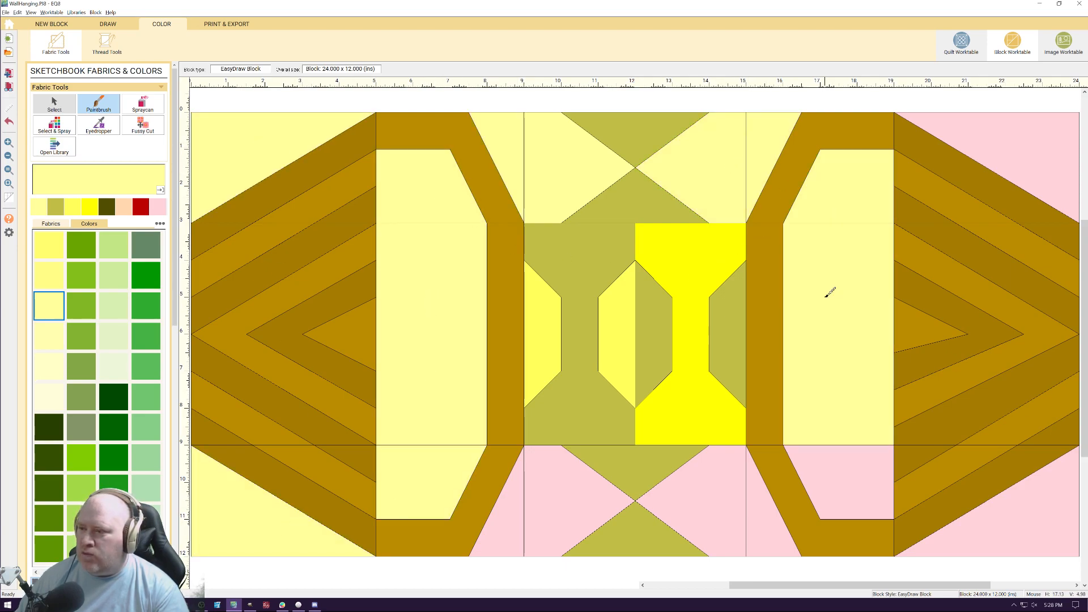
left_click(845, 491)
Paint the lower background pieces between the frames and both right corners in pale yellow
left_click(733, 503)
left_click(751, 506)
left_click(572, 507)
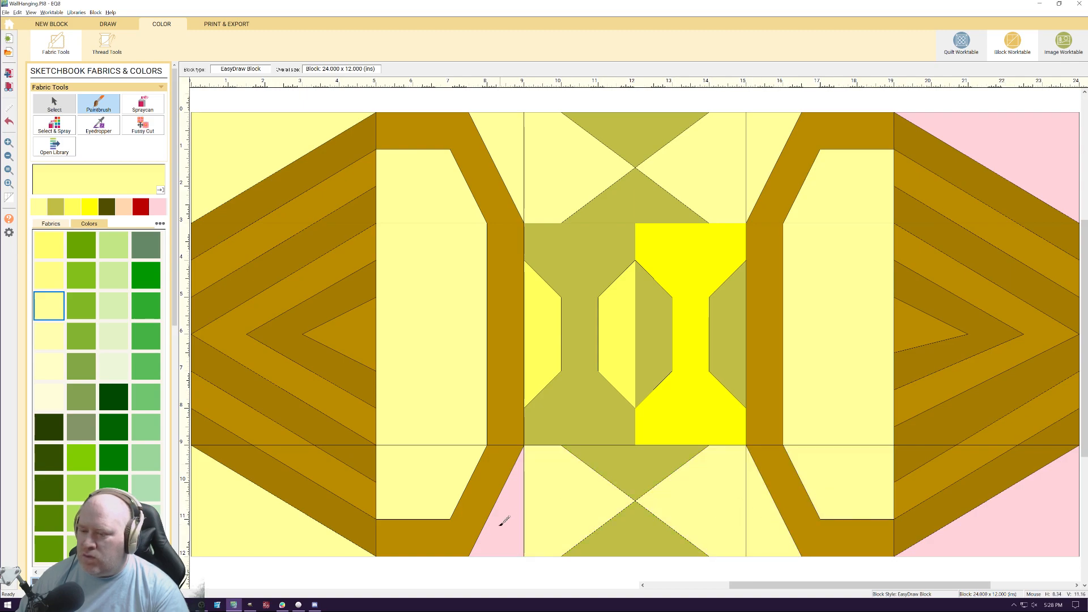
left_click(501, 522)
left_click(991, 532)
left_click(993, 154)
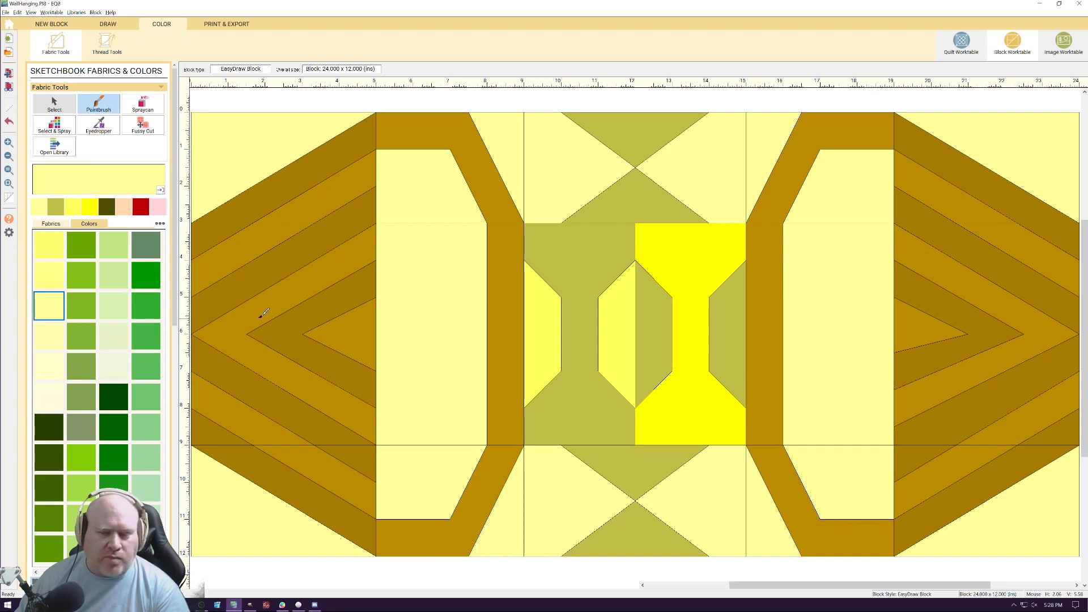
Try a pale mint green on the block's upper-left corner
left_click(142, 572)
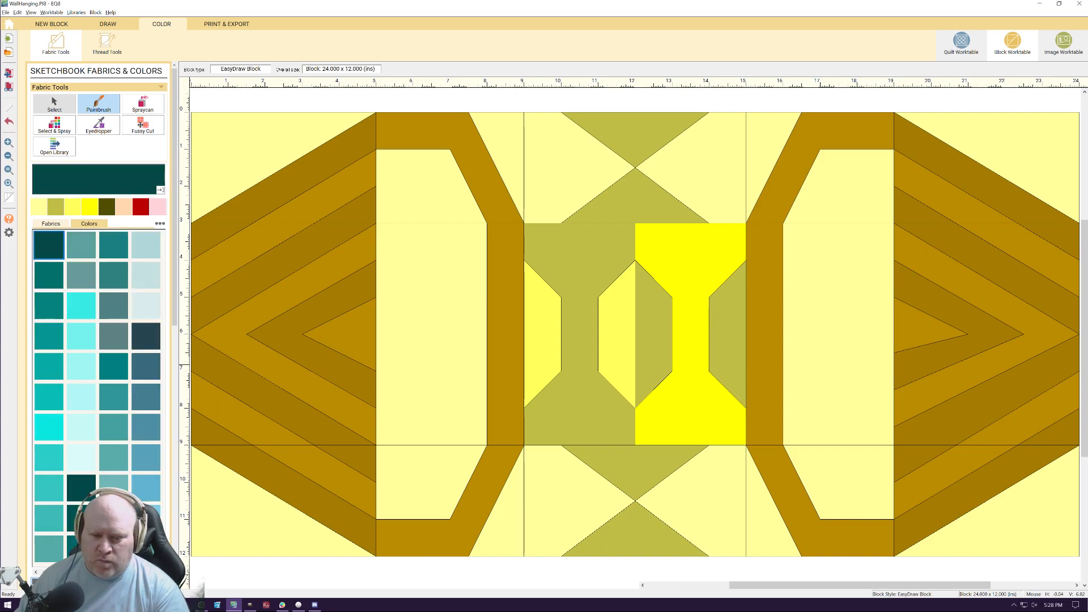
left_click(36, 572)
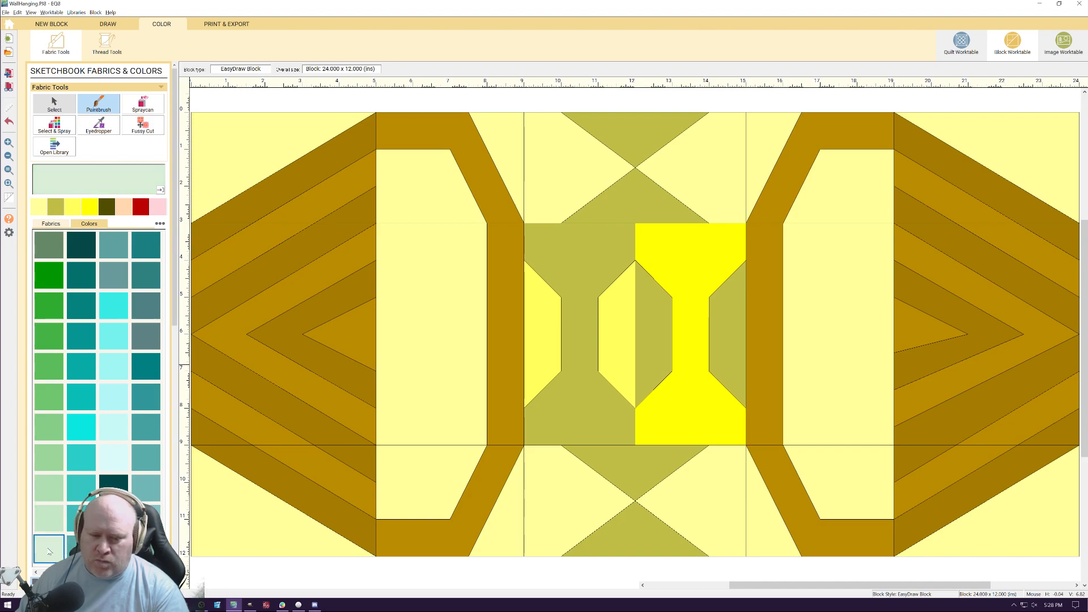
left_click(263, 126)
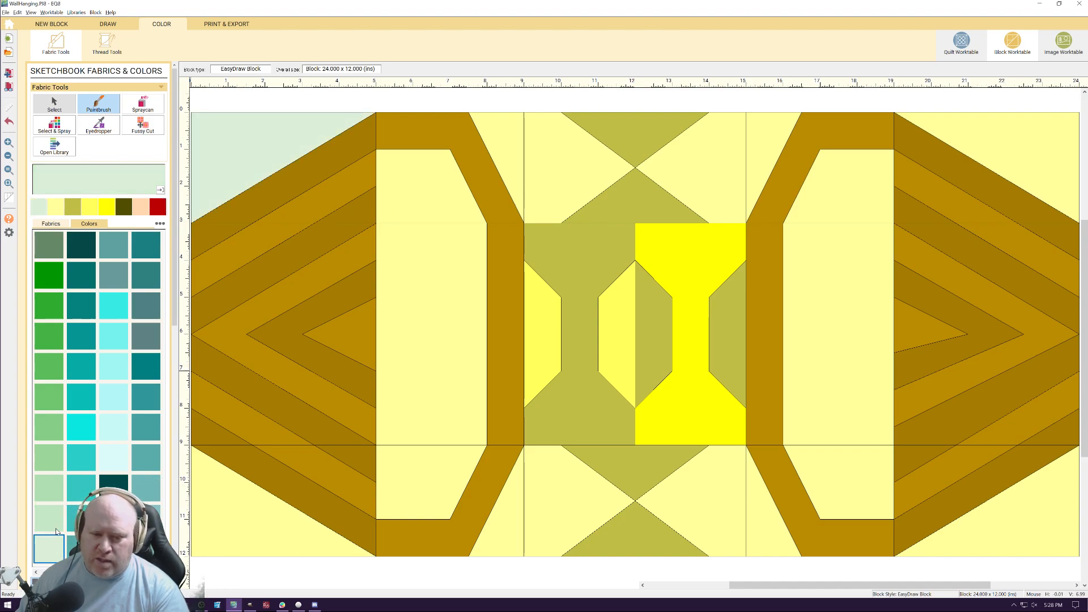
Try a light green on the upper-left corner, the upper background pieces beside the left frame and that frame's inner panel
left_click(49, 457)
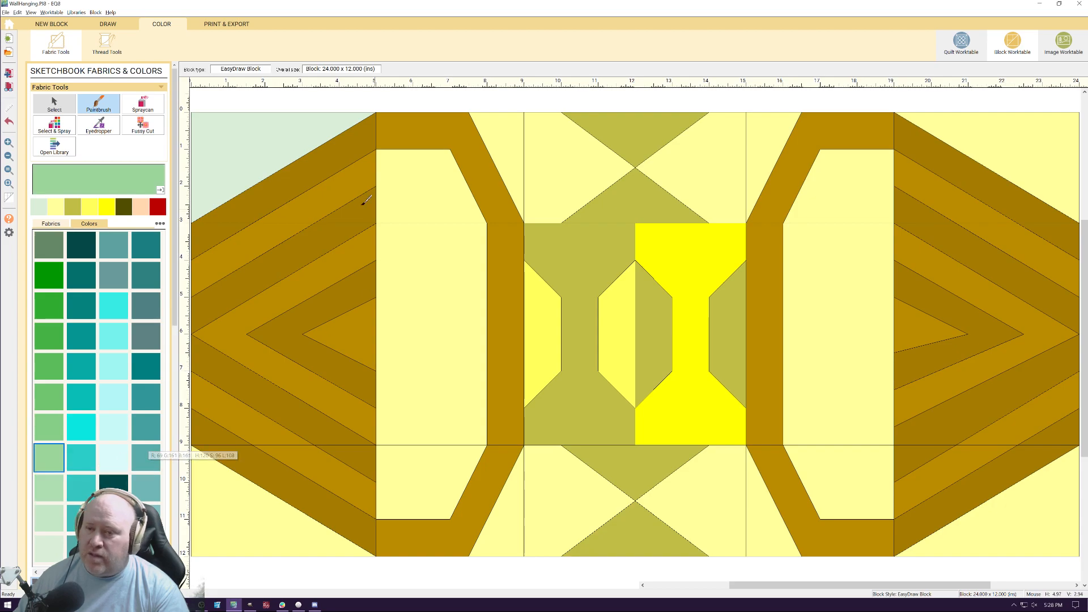
left_click(244, 154)
left_click(527, 162)
left_click(504, 166)
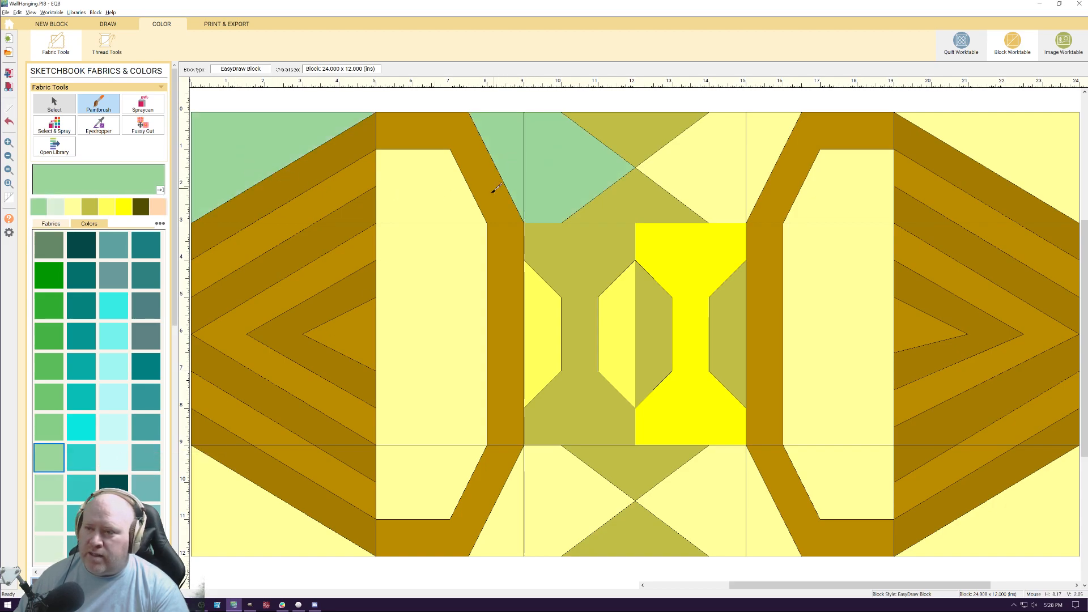
left_click(458, 225)
left_click(424, 180)
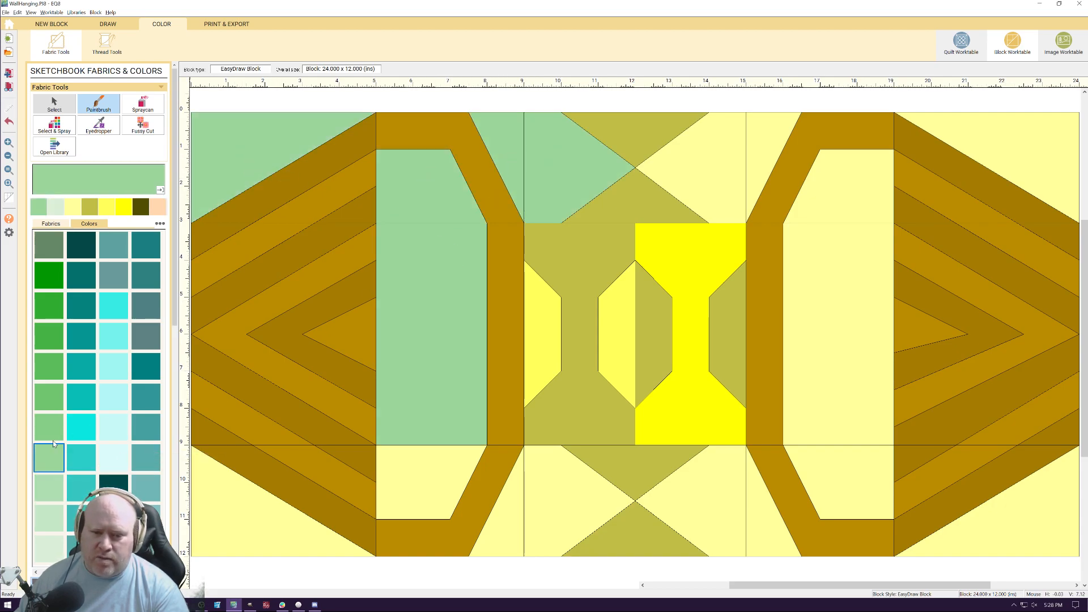
Try a deeper vivid green on the upper-left corner and the upper part of the left frame's inner panel
left_click(49, 306)
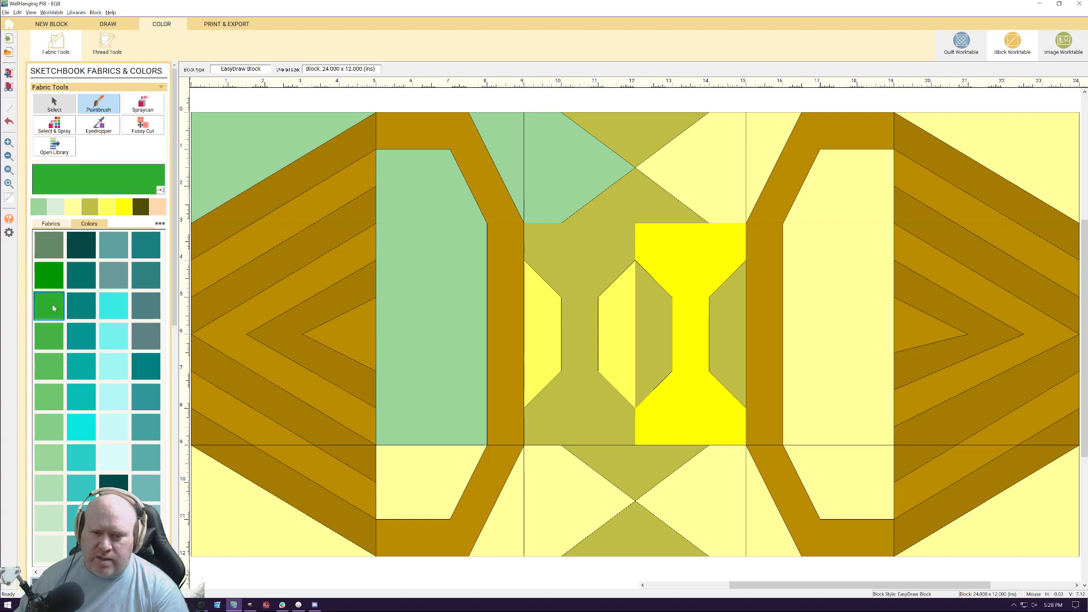
left_click(307, 121)
left_click(457, 202)
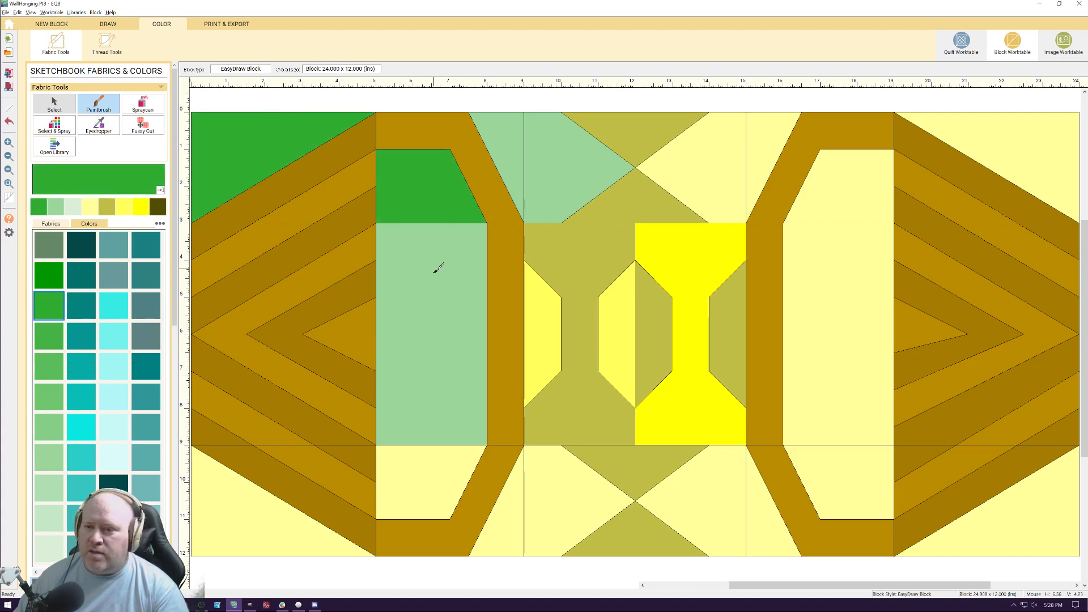
Paint the upper-left corner, the left frame's upper and middle inner panels and the adjoining upper background pieces in medium green
left_click(48, 346)
left_click(227, 187)
left_click(431, 187)
left_click(519, 163)
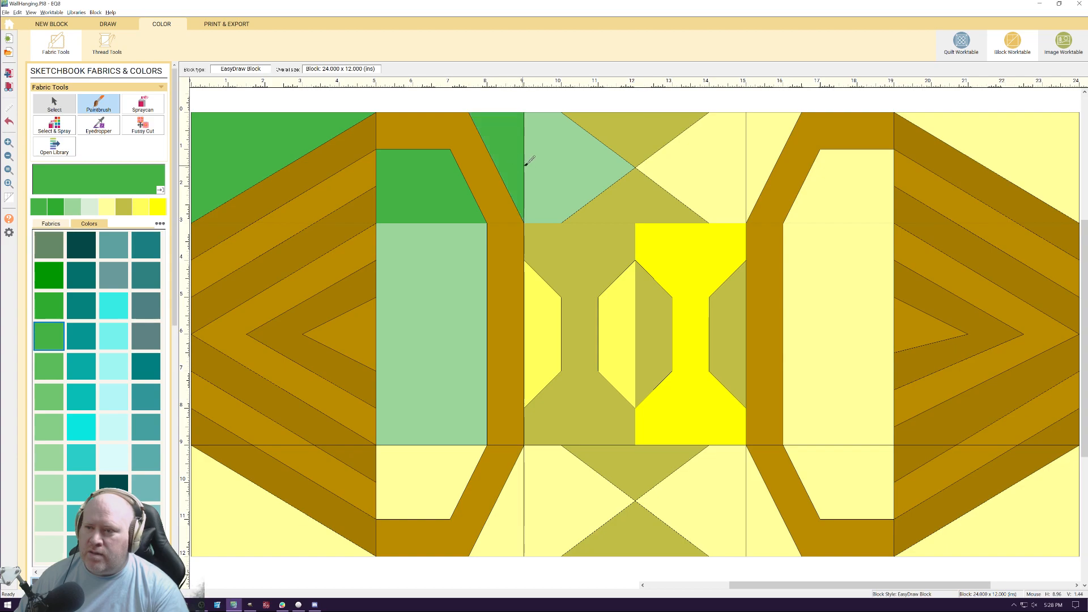
left_click(525, 162)
left_click(462, 253)
left_click(726, 163)
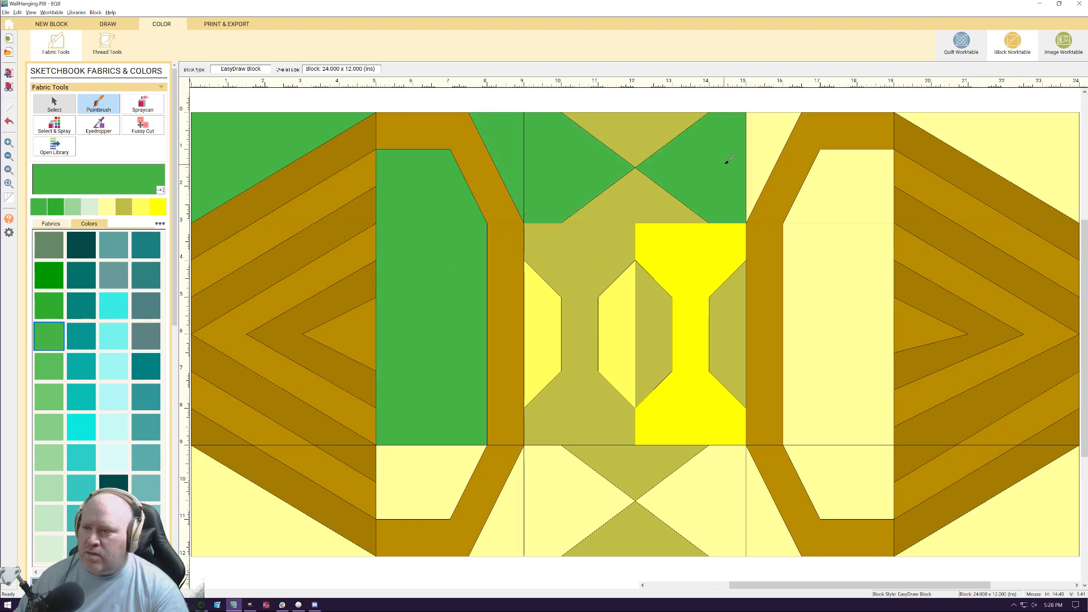
Paint the upper background piece beside the right frame, its upper and middle inner panels and the upper-right corner medium green
left_click(760, 147)
left_click(833, 267)
left_click(842, 190)
left_click(1035, 121)
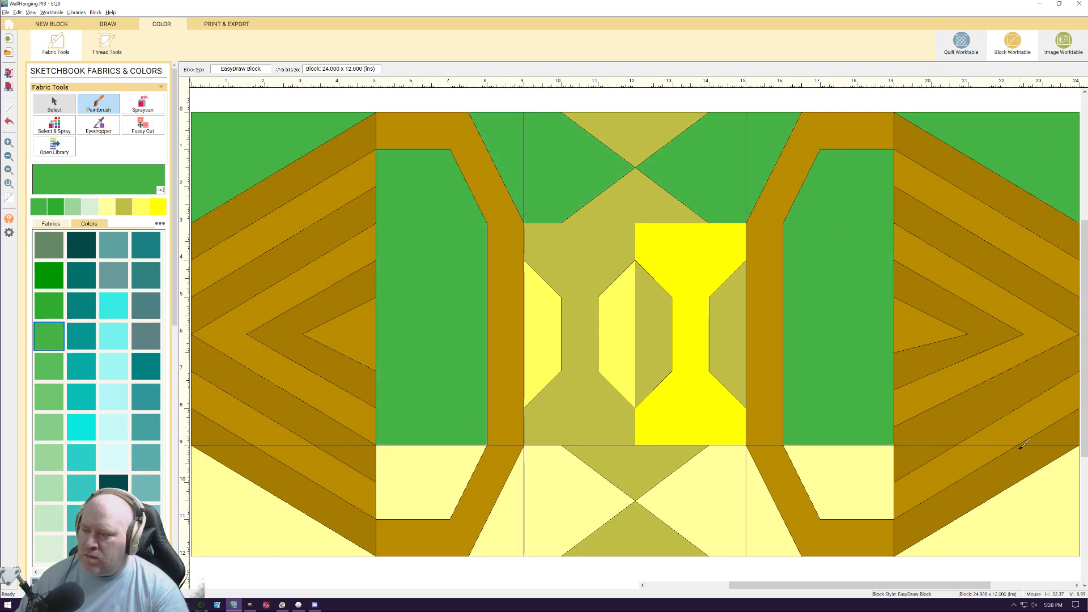
Paint both lower corners, the lower inner panels of both frames and the lower background pieces between them medium green
left_click(1020, 516)
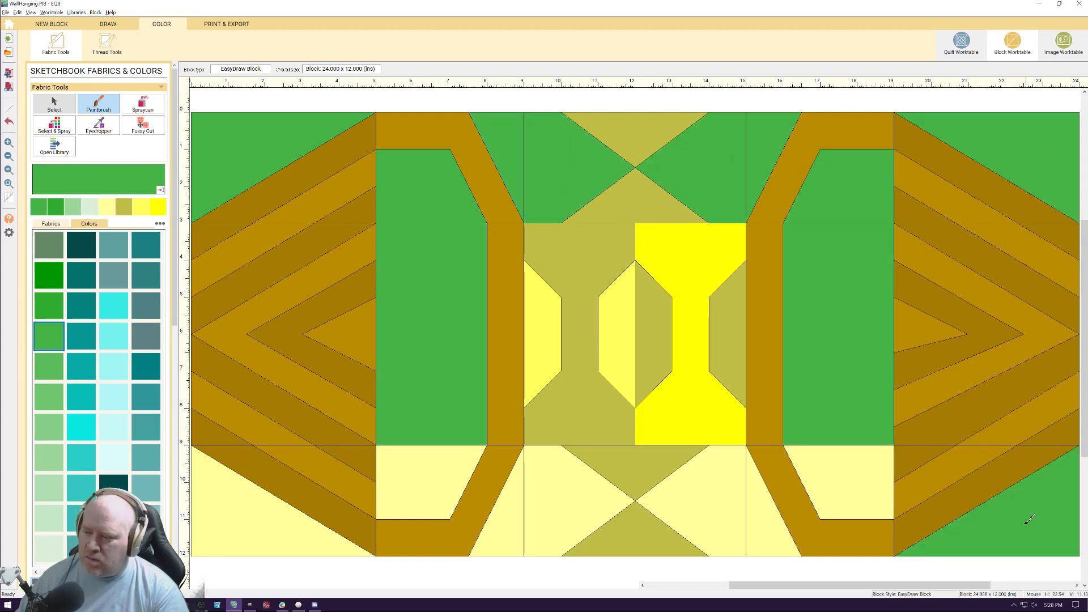
left_click(833, 488)
left_click(760, 499)
left_click(731, 503)
left_click(566, 522)
left_click(498, 527)
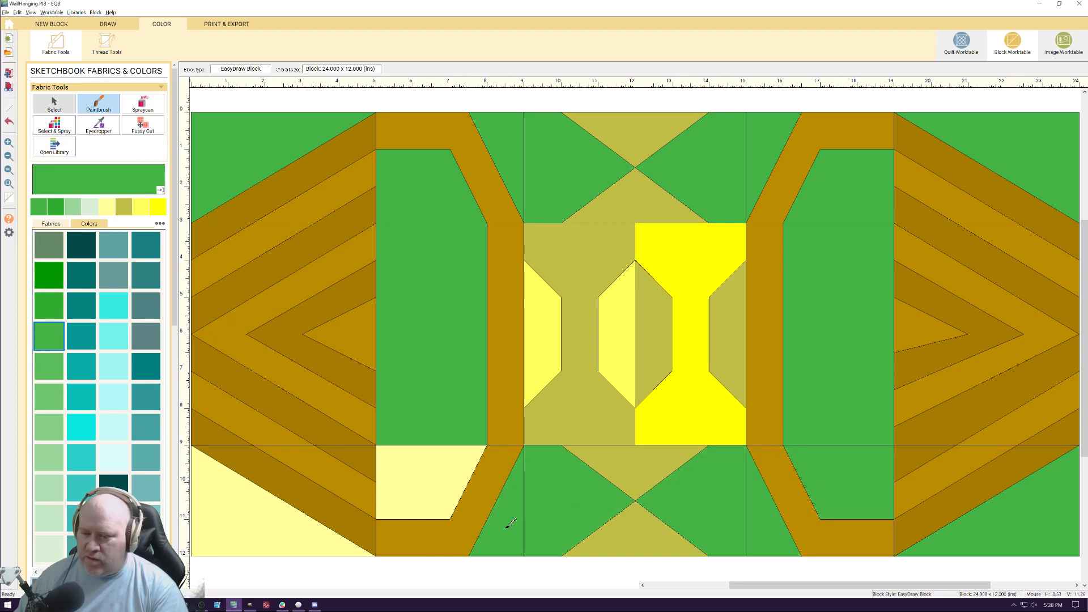
left_click(443, 482)
left_click(286, 524)
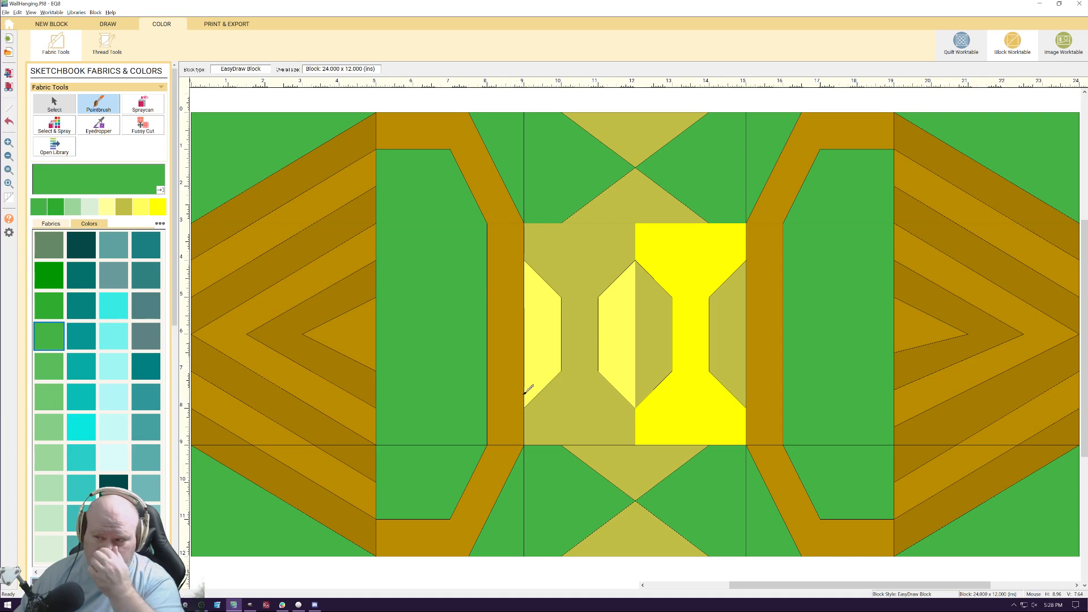
Paint the central hexagon and the side pieces of the center medium green, and the bright yellow center piece olive khaki
left_click(552, 299)
left_click(635, 325)
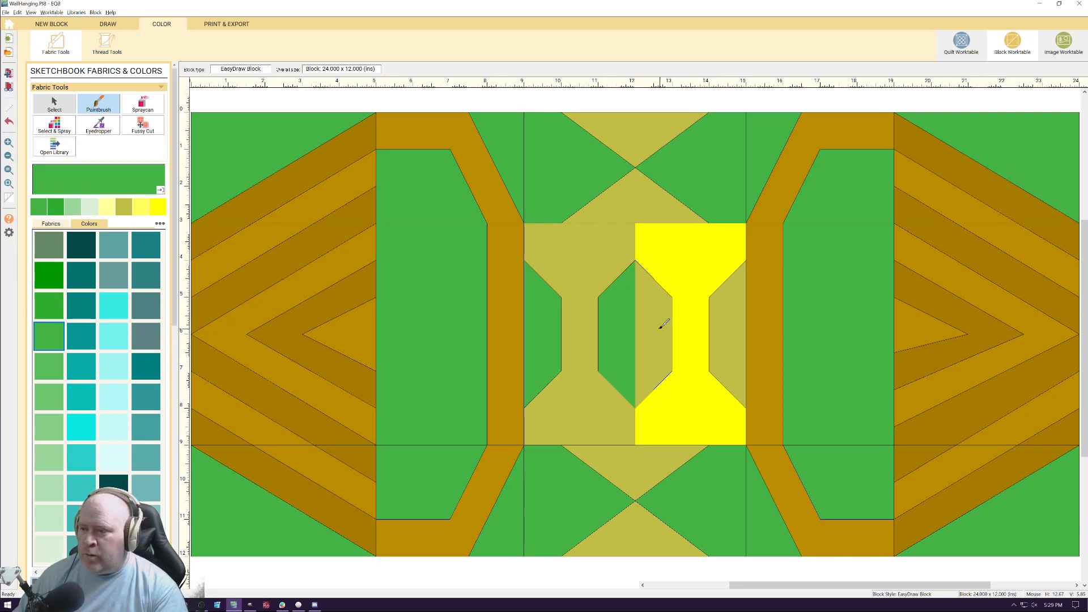
left_click(664, 326)
left_click(717, 322)
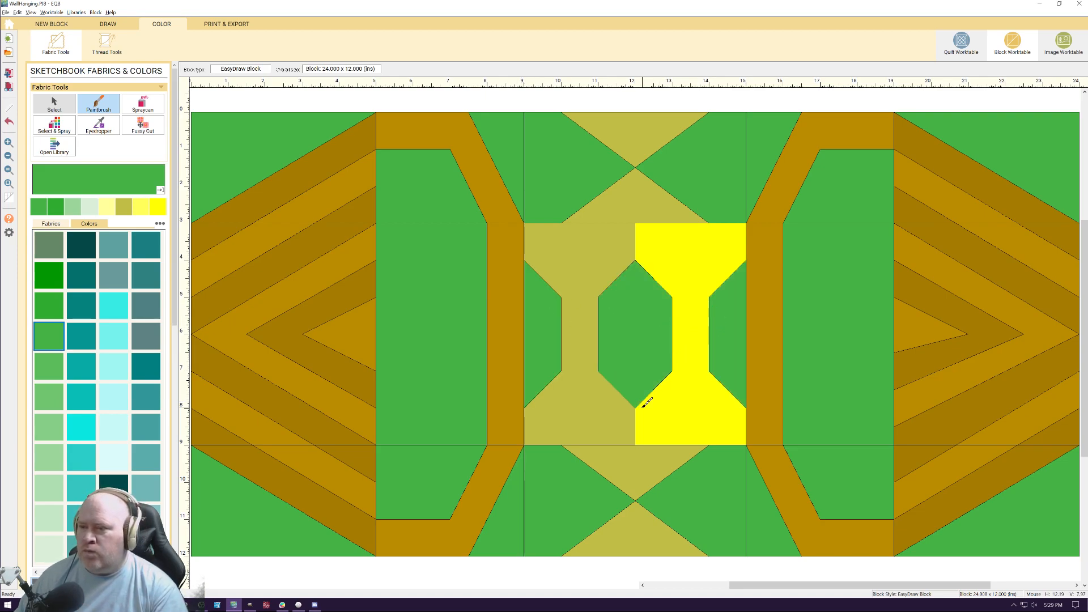
left_click(125, 207)
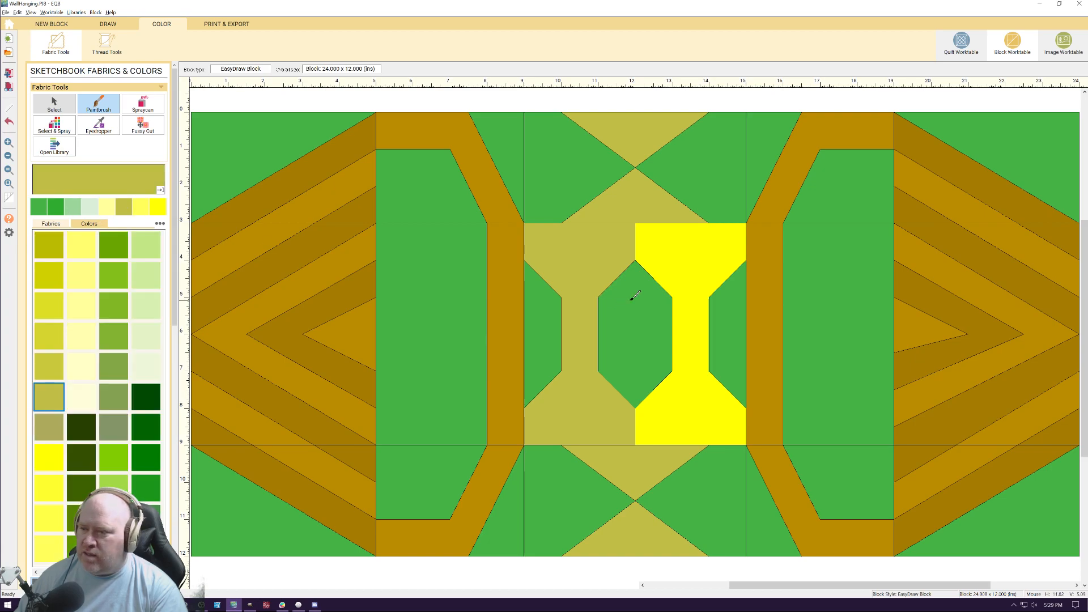
left_click(694, 307)
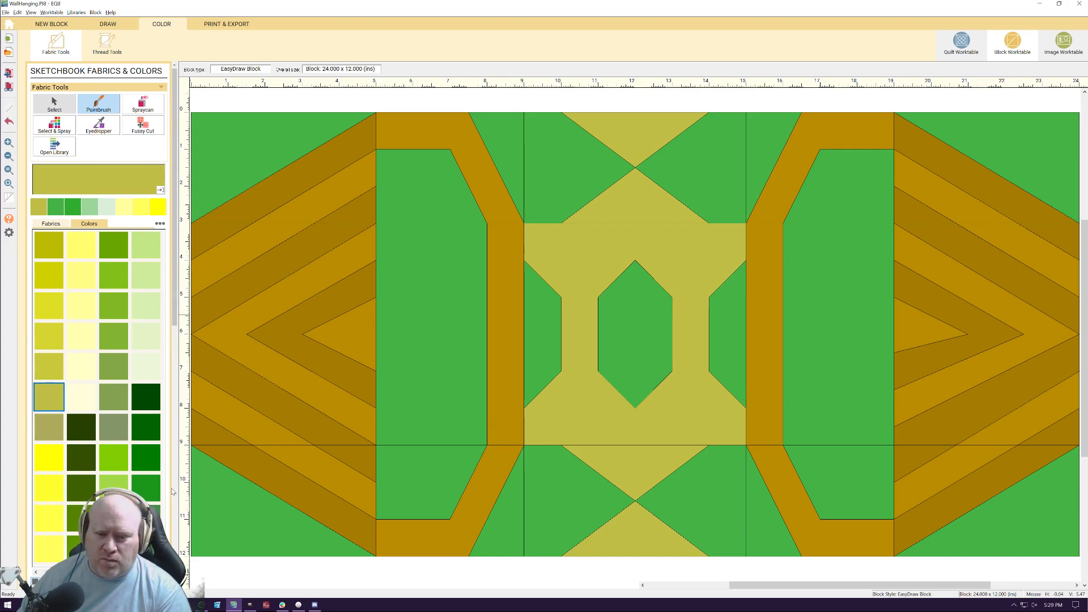
left_click(160, 572)
left_click(160, 572)
left_click(160, 572)
left_click(160, 572)
left_click(160, 572)
left_click(160, 572)
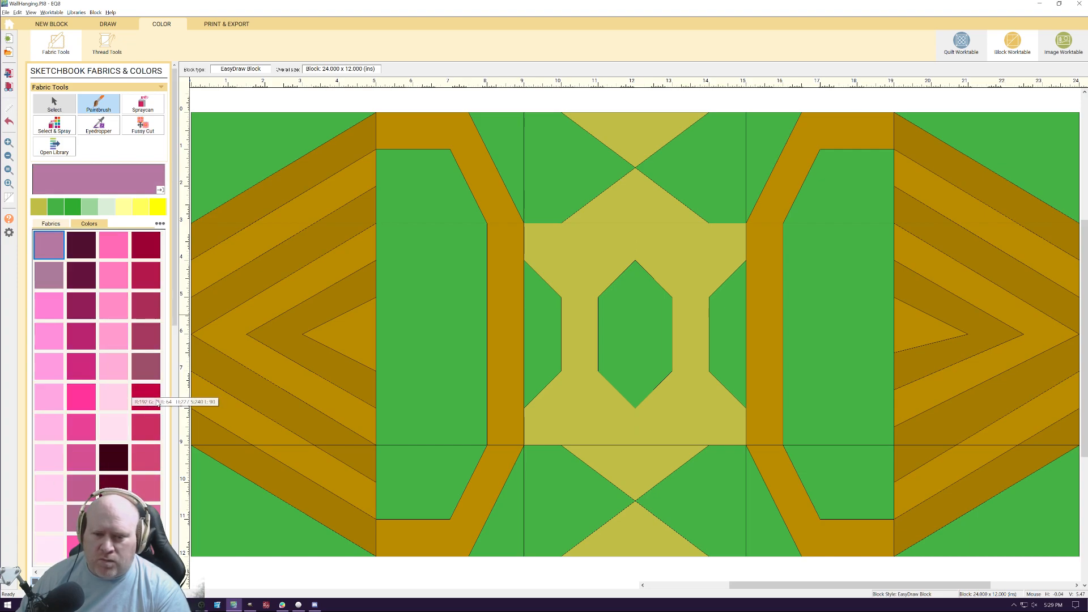
left_click(113, 458)
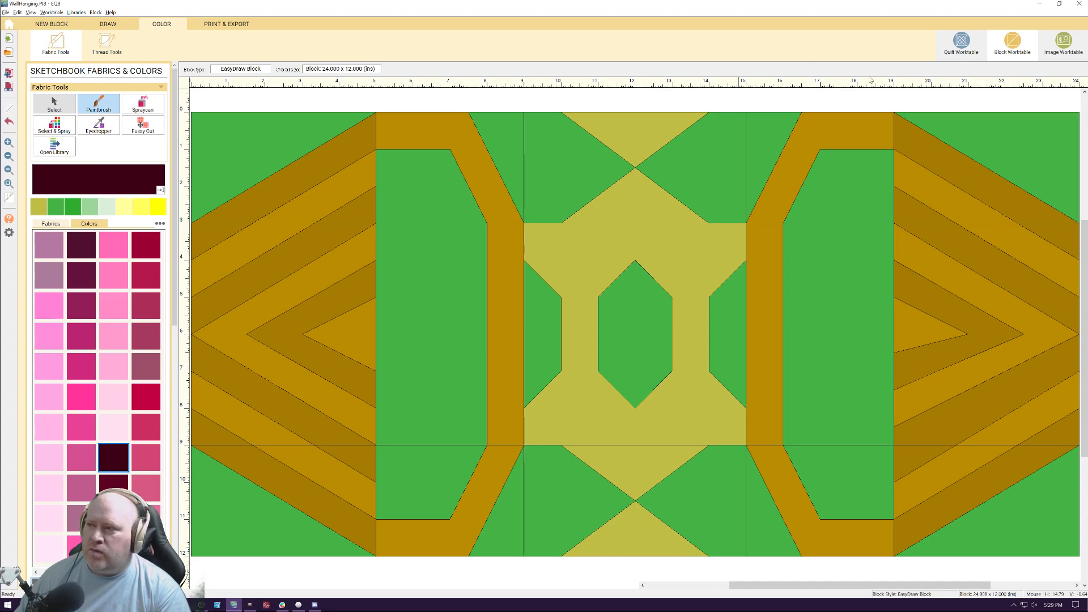
Check the quilt worktable's sketchbook blocks for the custom block, and return to the block worktable
left_click(961, 40)
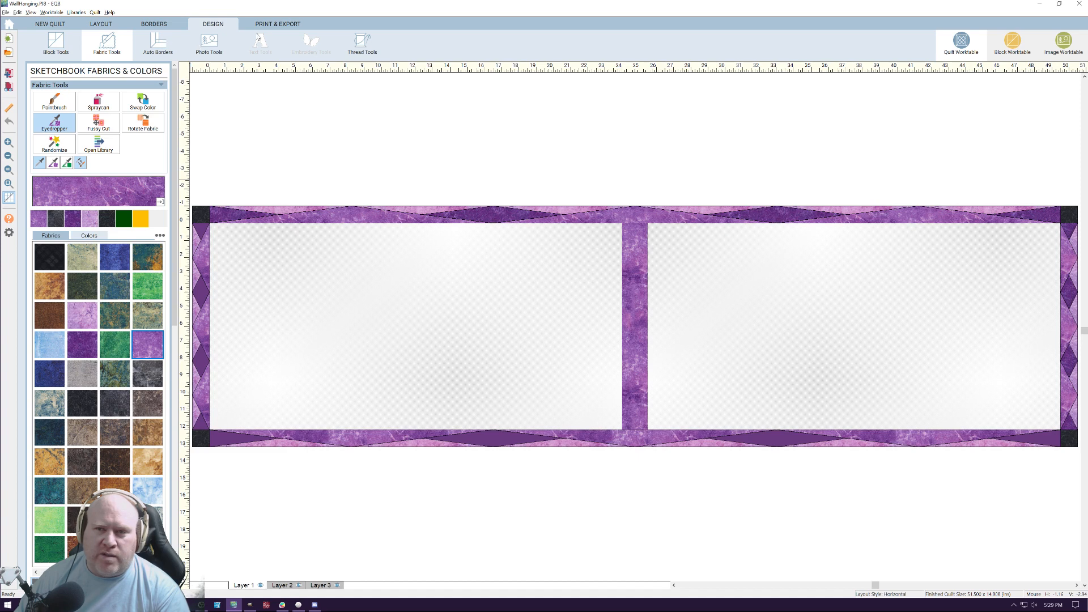
left_click(56, 45)
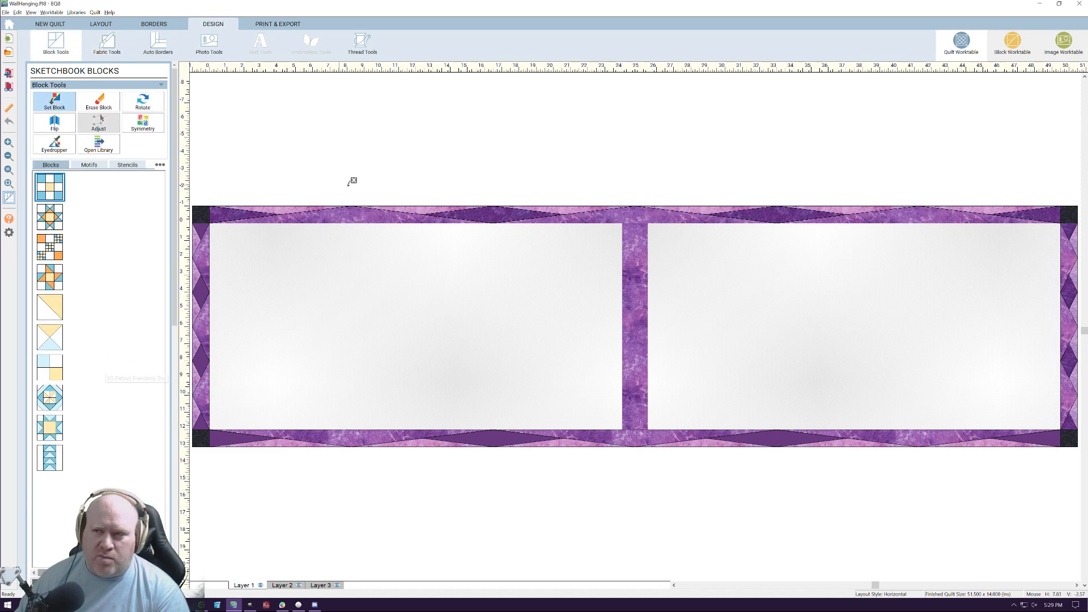
left_click(1012, 40)
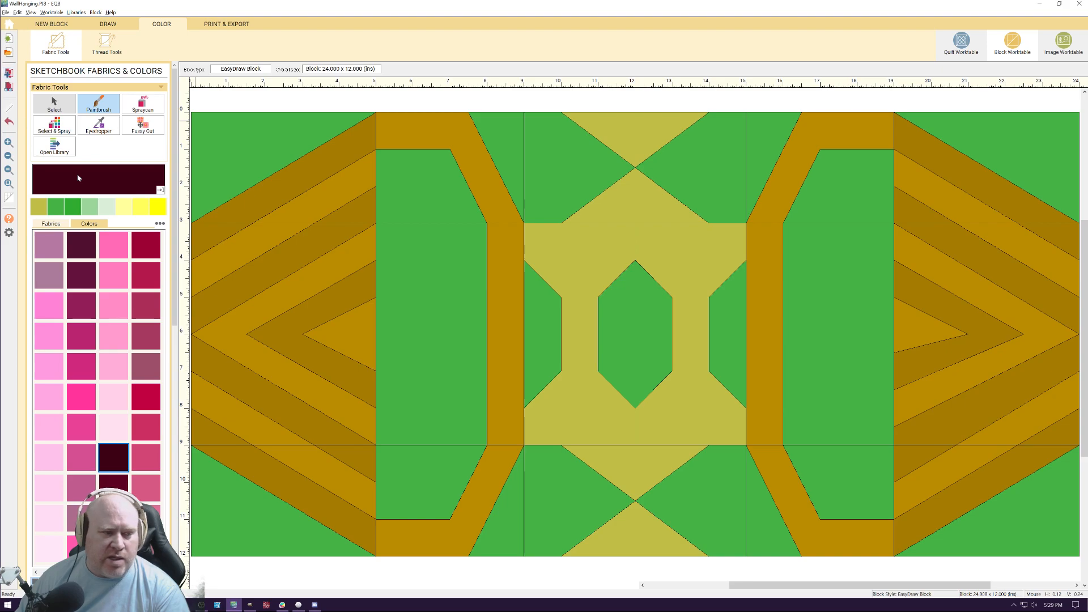
Set the custom green and gold block into the left block space of the quilt on the quilt worktable
left_click(962, 44)
left_click(49, 488)
left_click(362, 308)
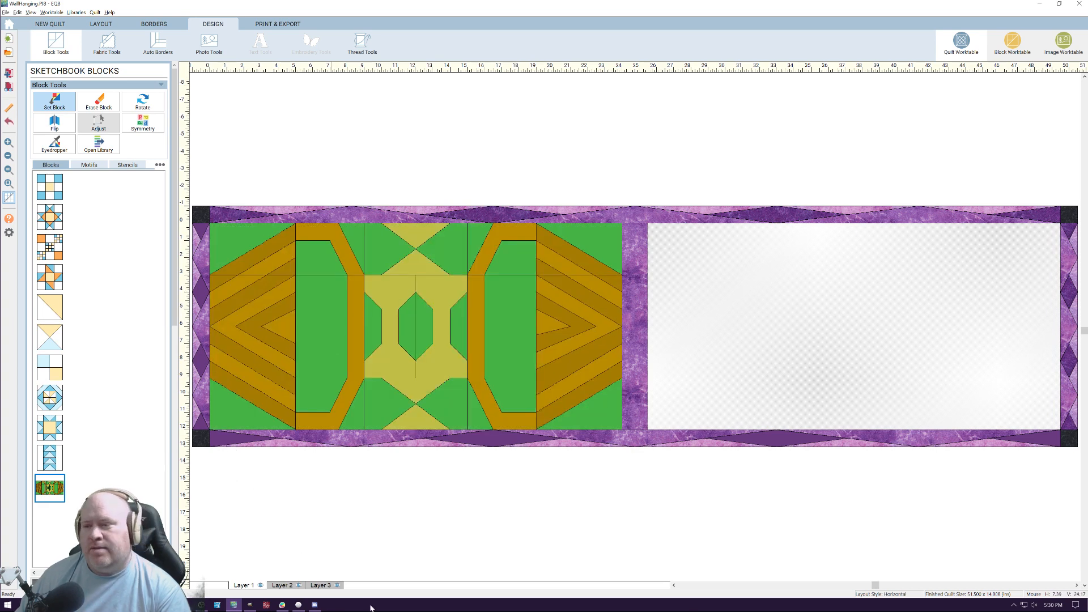
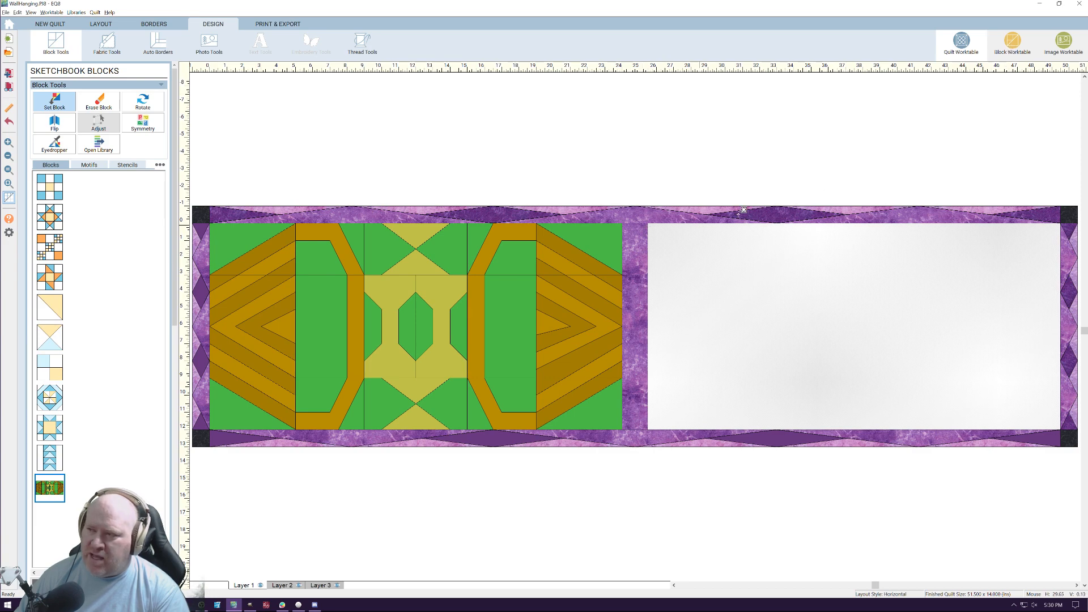
Switch back to the block worktable and paint the left frame's inner panels with the light blue marbled fabric
left_click(1014, 45)
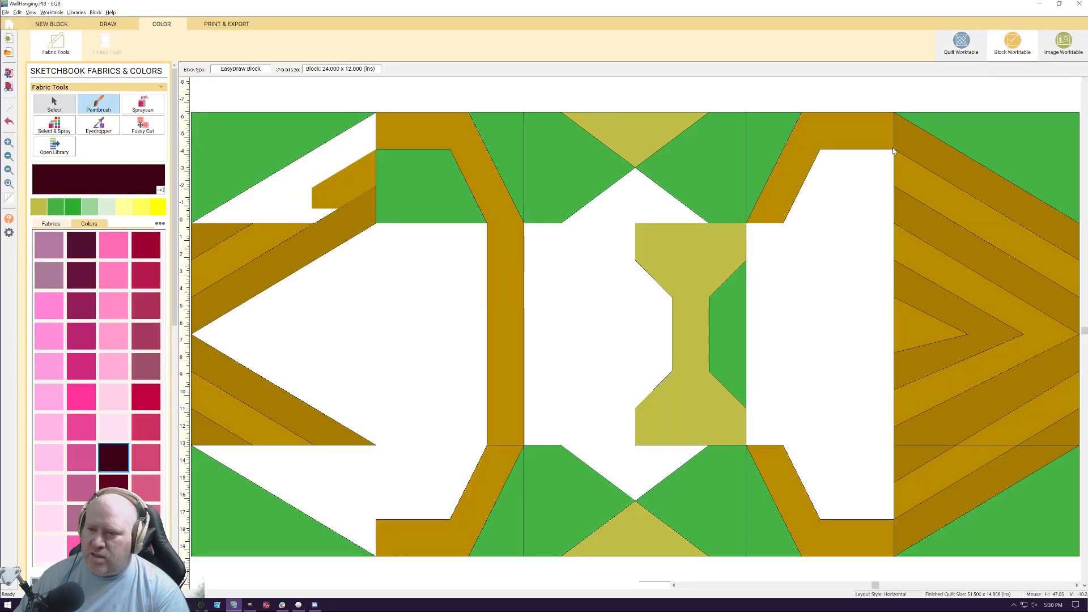
left_click(51, 225)
left_click_drag(51, 573, 158, 572)
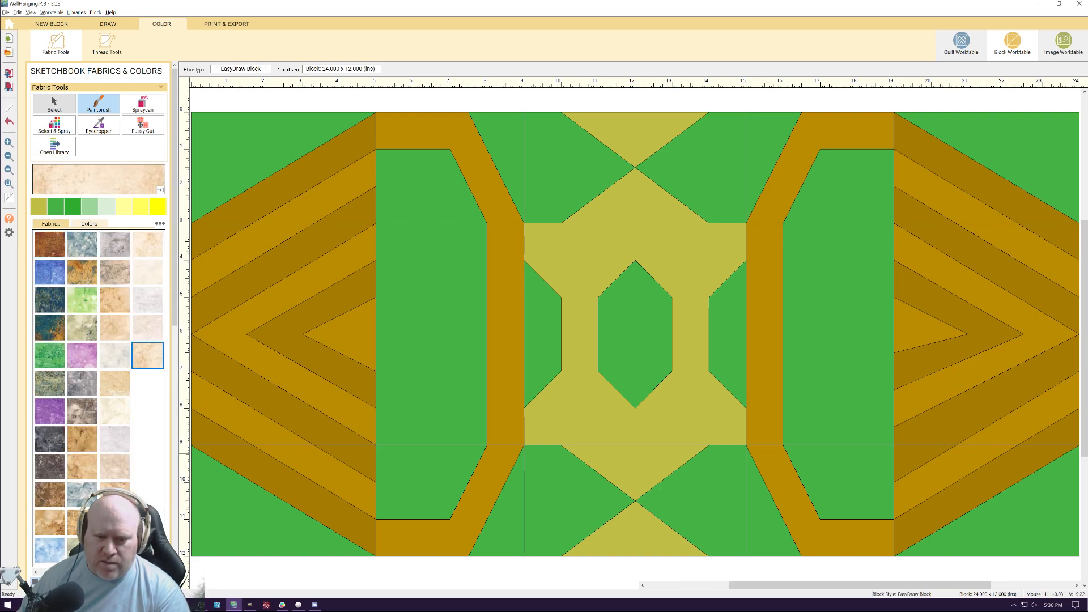
left_click(37, 574)
left_click(36, 573)
left_click(37, 574)
left_click(36, 573)
left_click(36, 573)
left_click(36, 574)
left_click(37, 573)
left_click(36, 573)
left_click(36, 574)
left_click(50, 551)
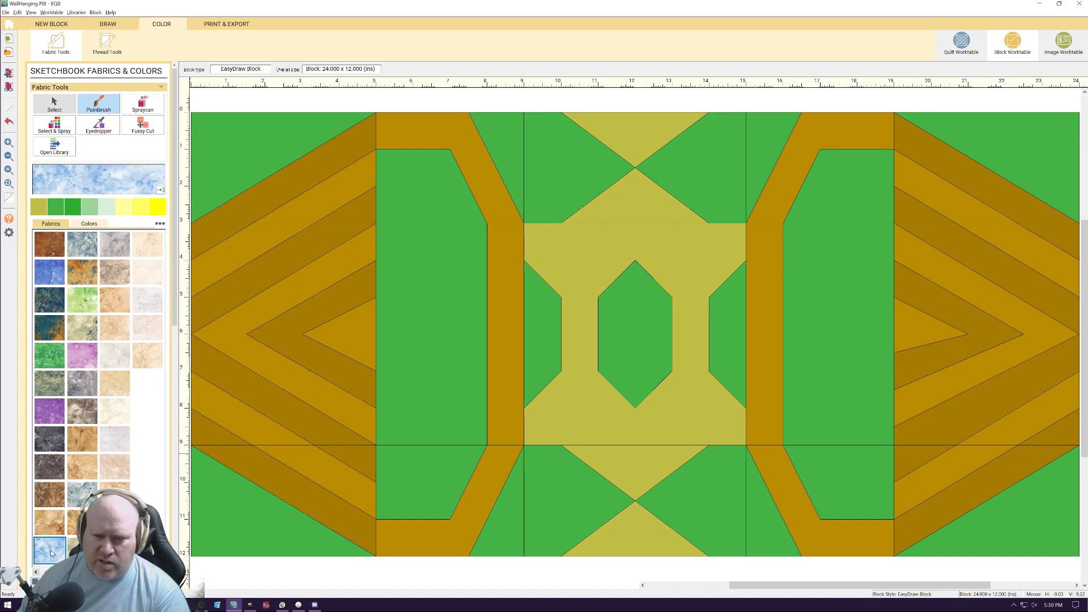
left_click(443, 324)
left_click(448, 198)
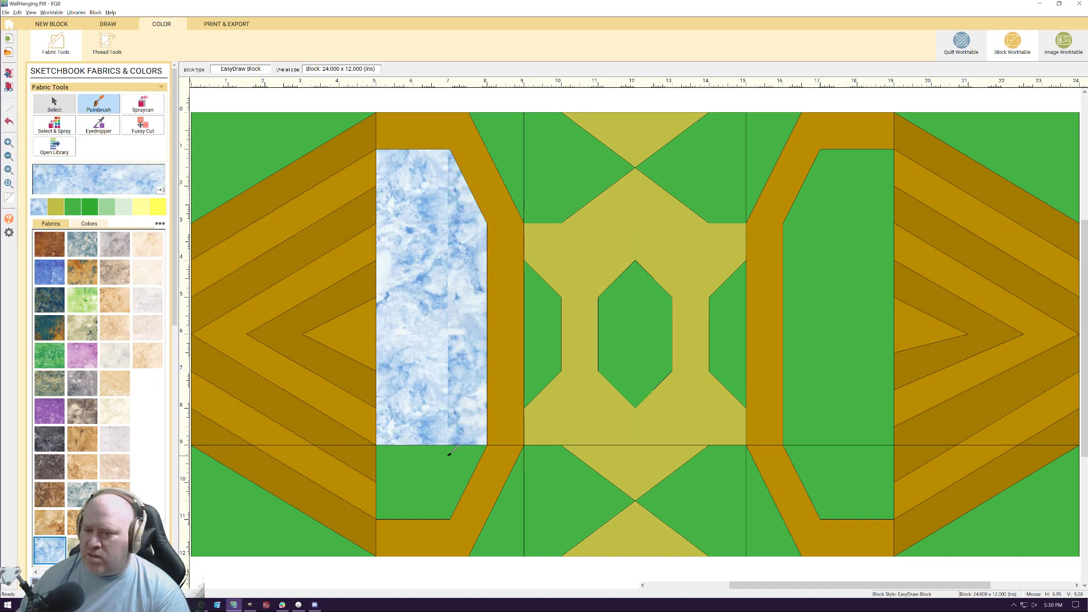
left_click(451, 454)
Paint the lower background pieces, the central hexagon, the center's left side piece and the upper left background pieces light blue marbled
left_click(530, 511)
left_click(516, 514)
left_click(669, 501)
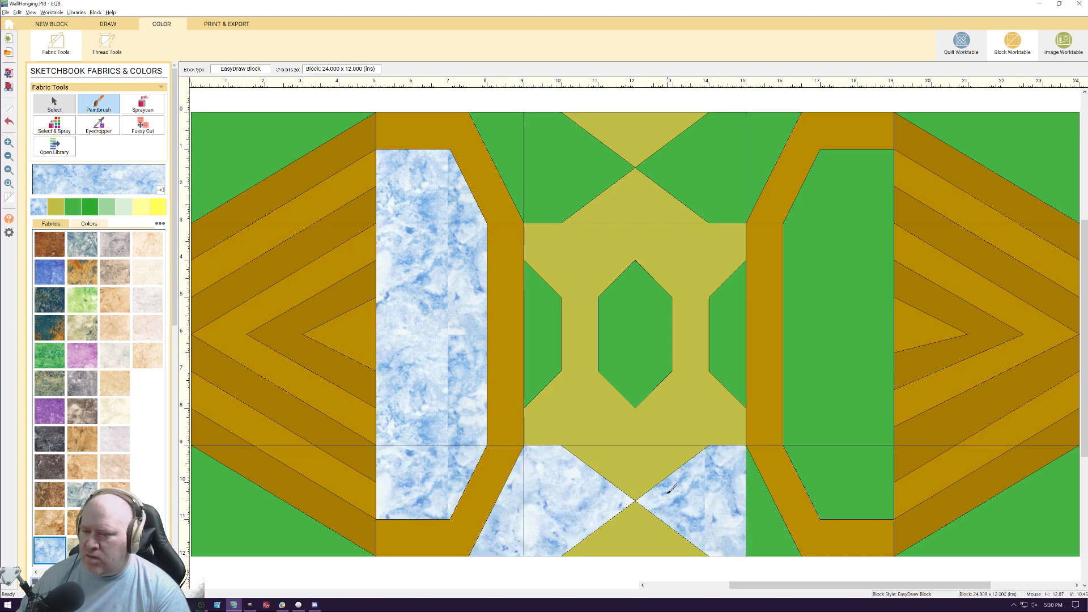
left_click(645, 357)
left_click(559, 322)
left_click(554, 190)
left_click(516, 145)
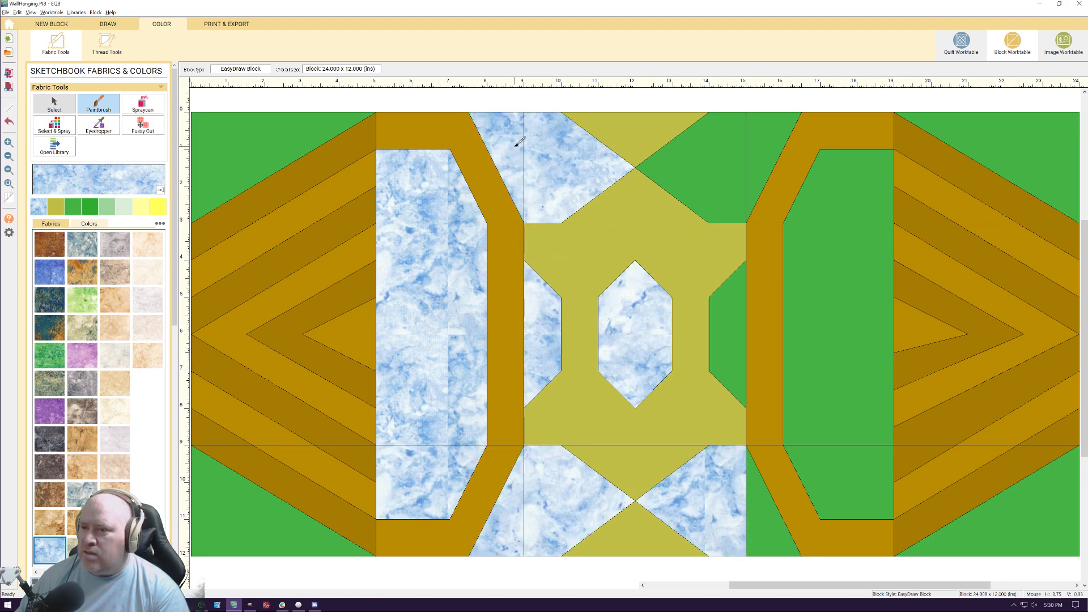
Paint the upper right background pieces, the center's right side piece and the right frame's inner panels light blue marbled
left_click(701, 154)
left_click(769, 132)
left_click(737, 309)
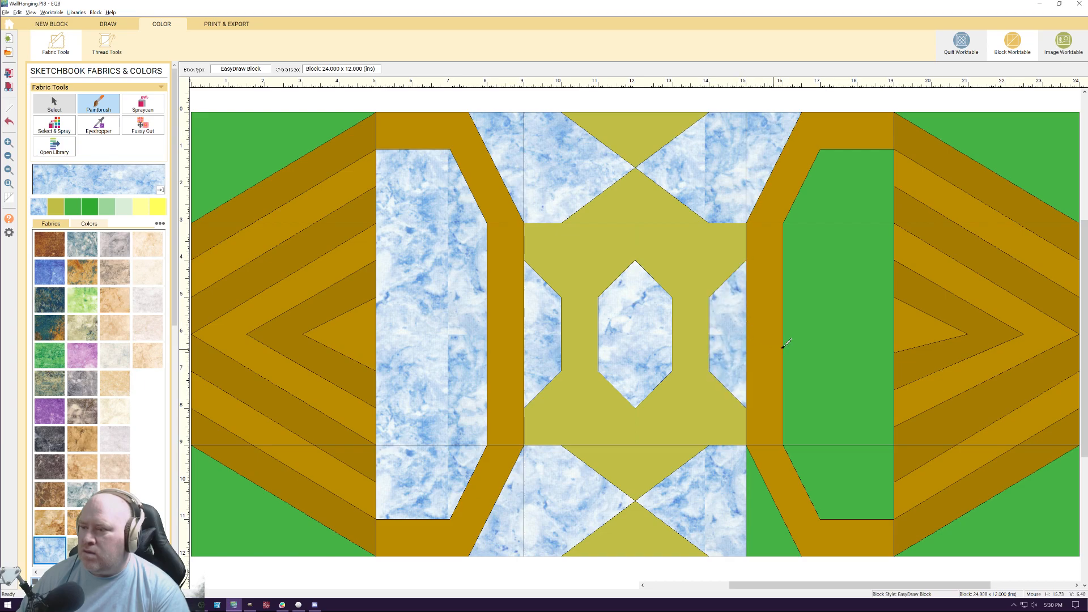
left_click(837, 322)
left_click(855, 191)
left_click(850, 460)
Paint the block's corners and the remaining lower background piece beside the right frame light blue marbled
left_click(1010, 520)
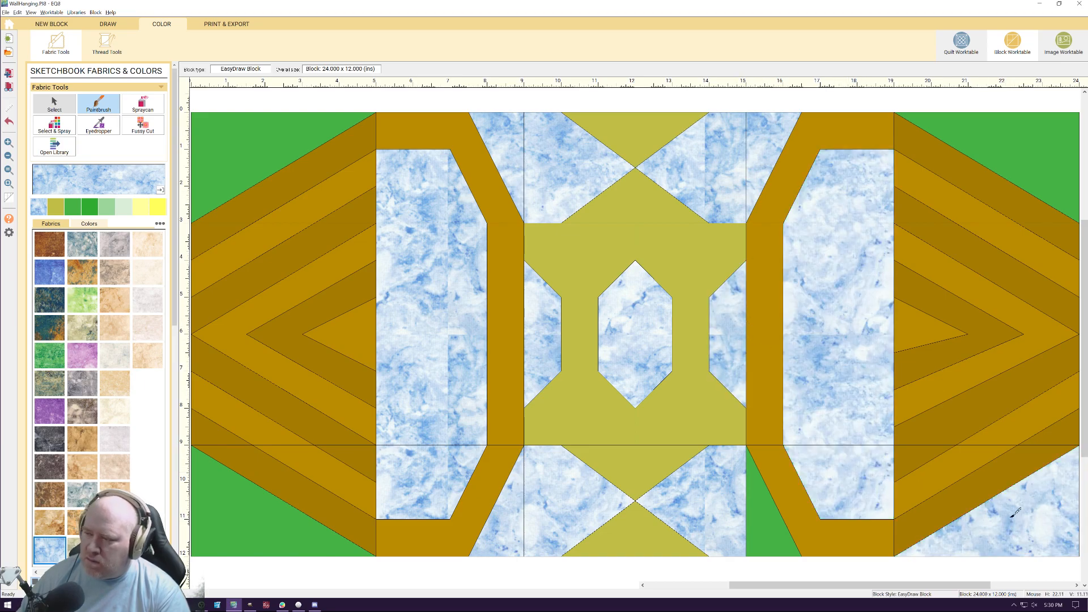
left_click(1033, 163)
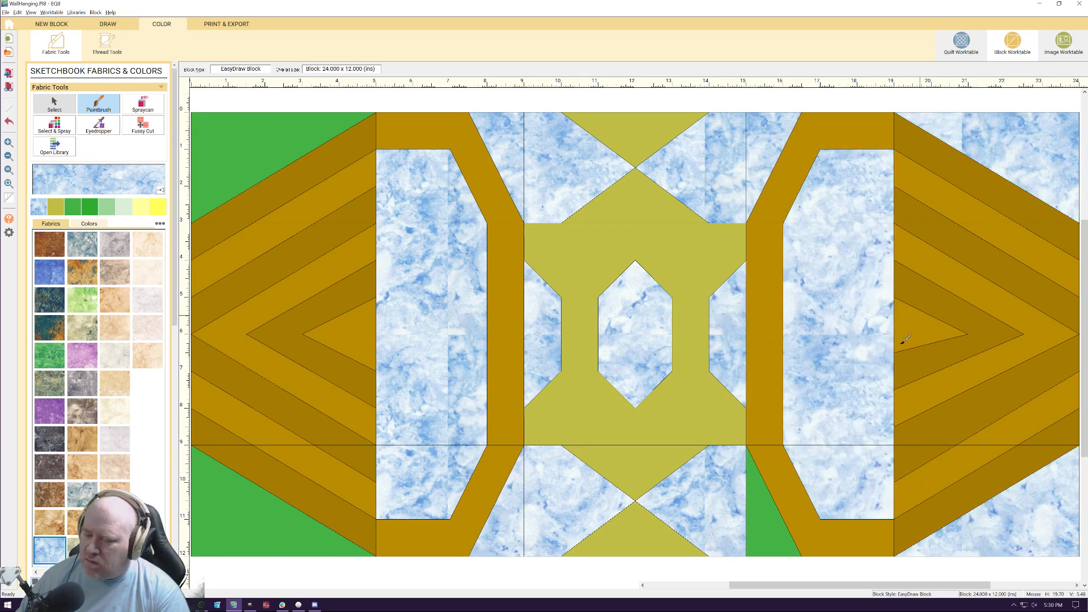
left_click(766, 522)
left_click(243, 522)
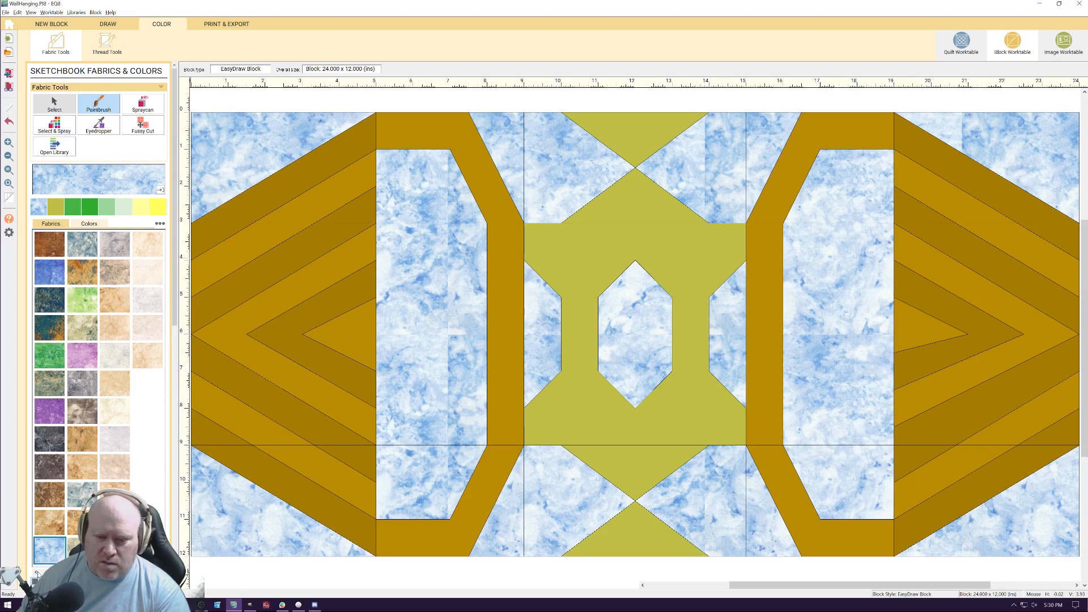
Paint the olive center piece and the triangles above and below it with the pink-purple marbled fabric
key("Up")
key("Up")
key("Up")
key("Up")
key("Up")
key("Up")
key("Up")
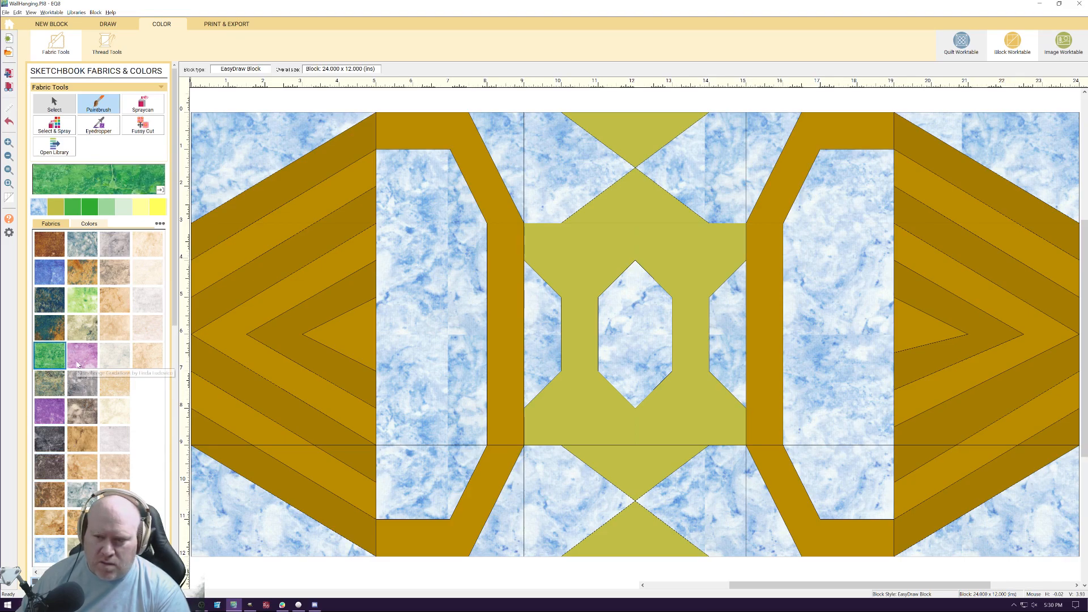
left_click(82, 355)
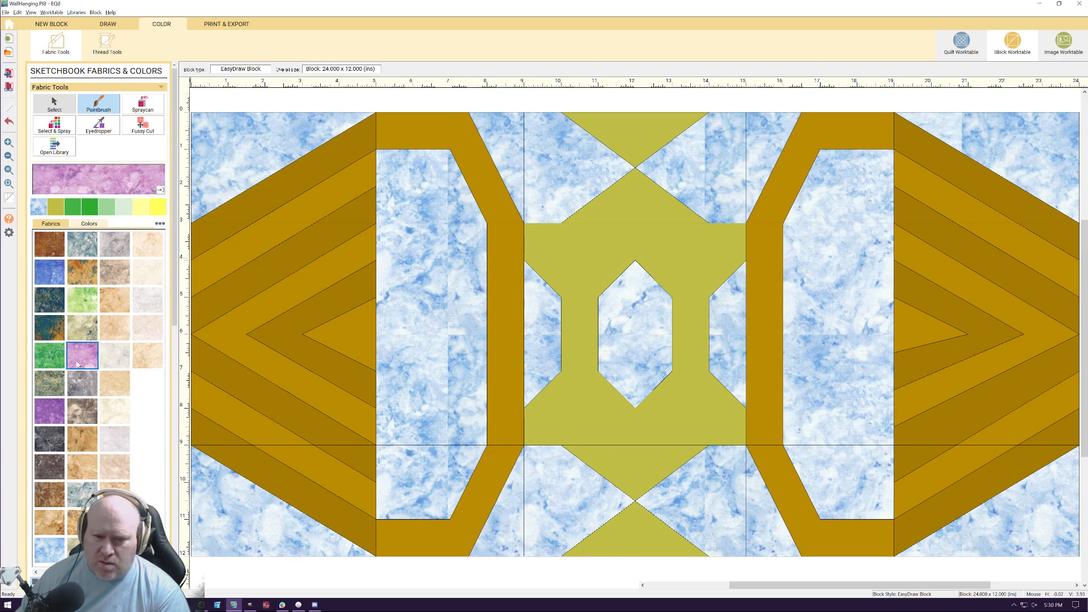
left_click(635, 153)
left_click(639, 200)
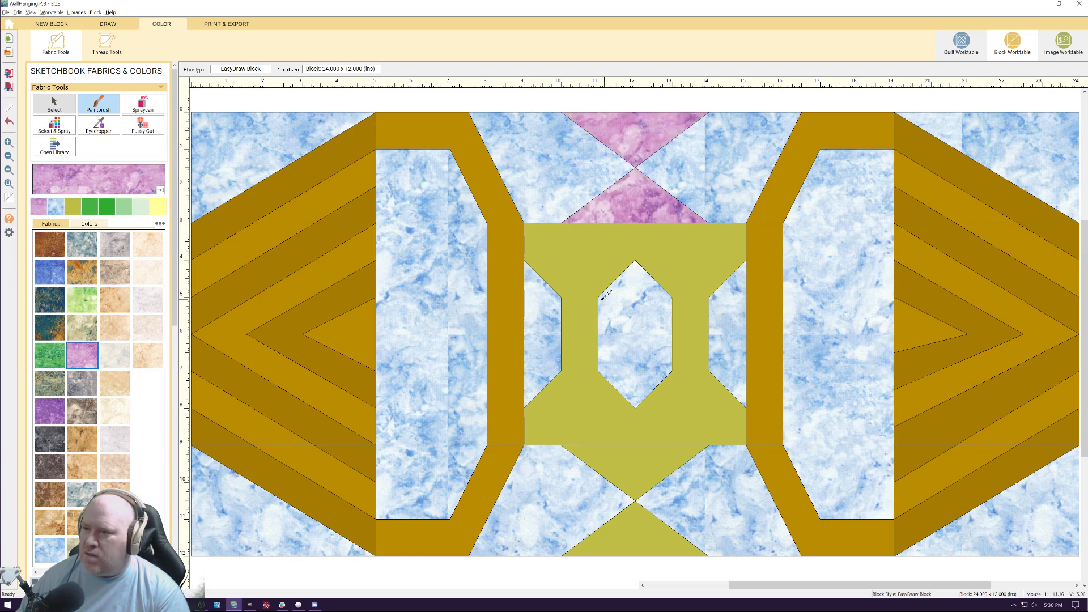
left_click(583, 267)
left_click(703, 258)
left_click(623, 451)
left_click(639, 517)
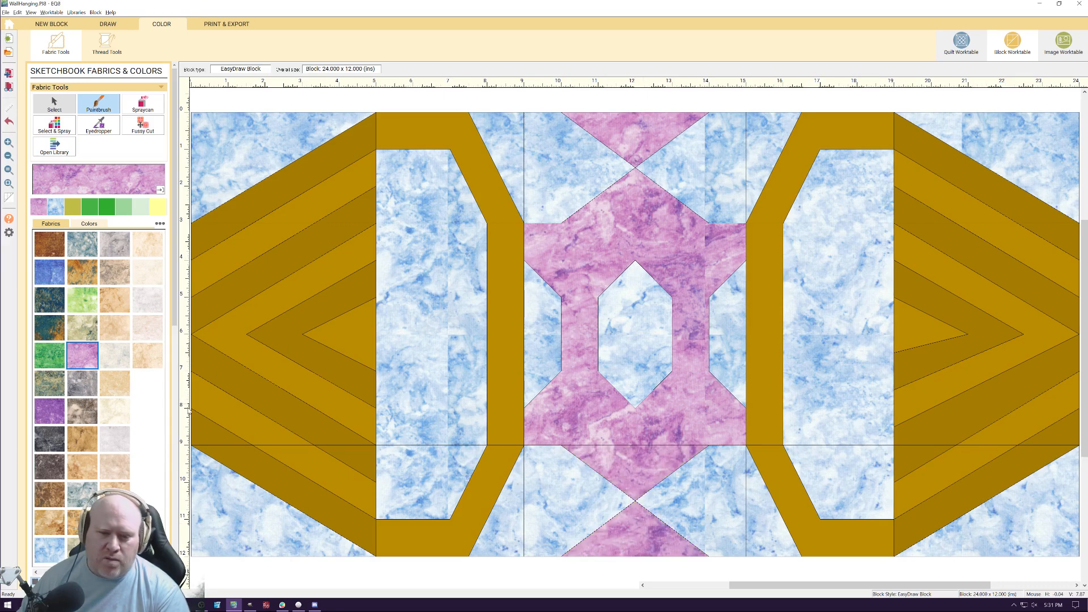
Choose the reddish-brown stone fabric and paint the top, side and bottom pieces of the left frame with it
key("Up")
key("Up")
key("Up")
key("Up")
key("Up")
key("Up")
key("Up")
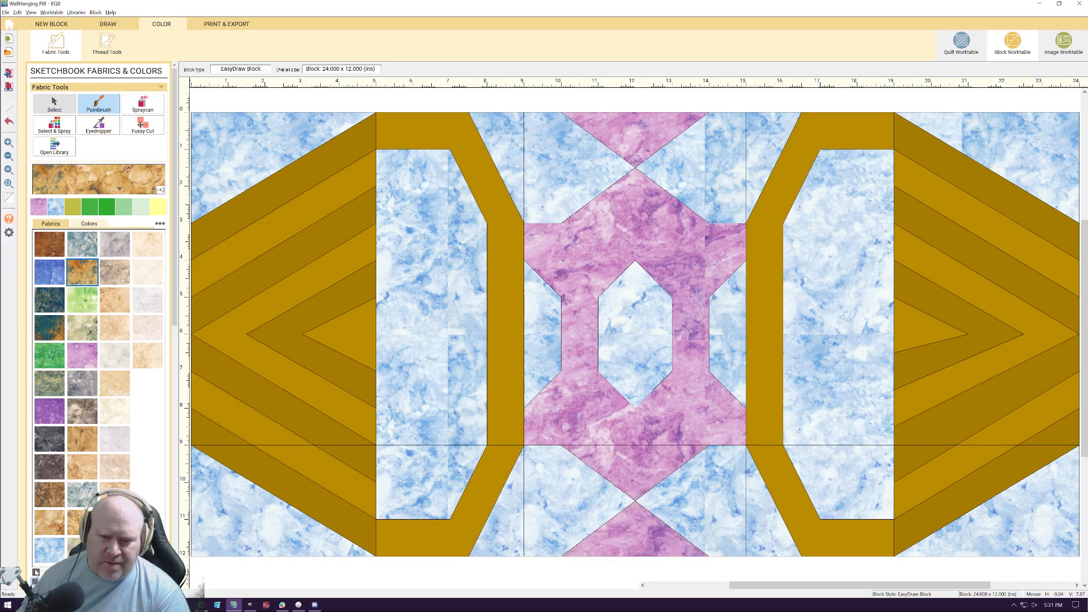
key("Up")
key("Up")
key("Up")
key("Up")
key("Up")
key("Up")
key("Up")
key("Up")
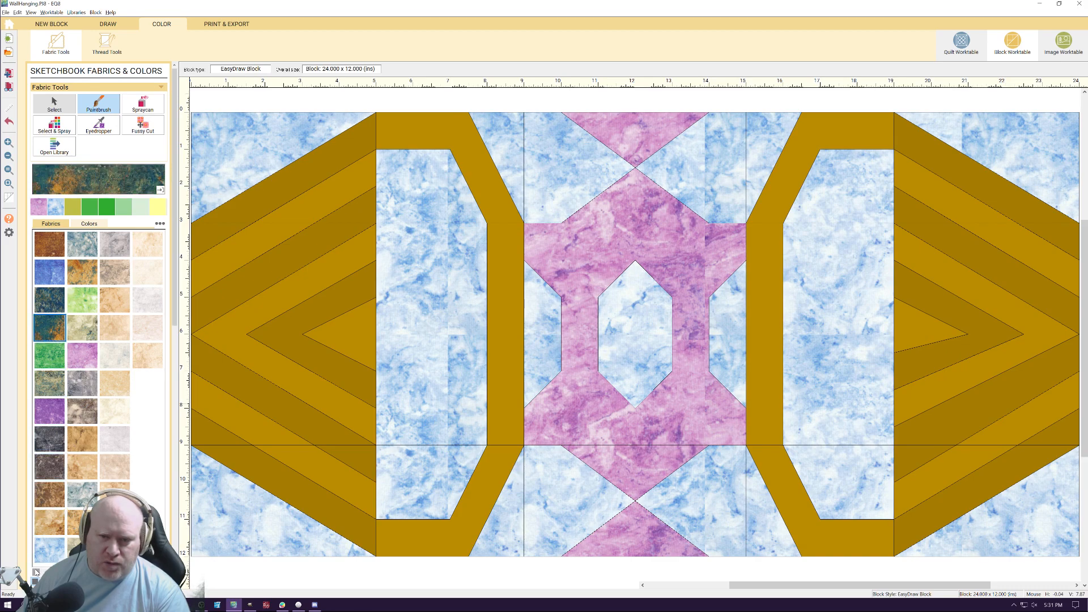
key("Up")
key("Up")
key("Up")
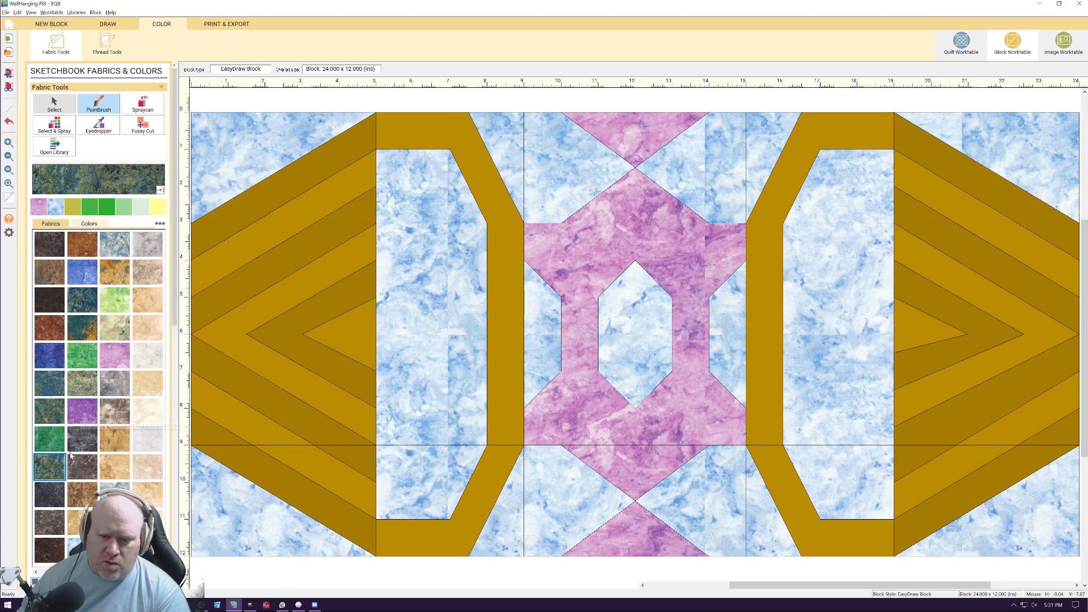
left_click(51, 331)
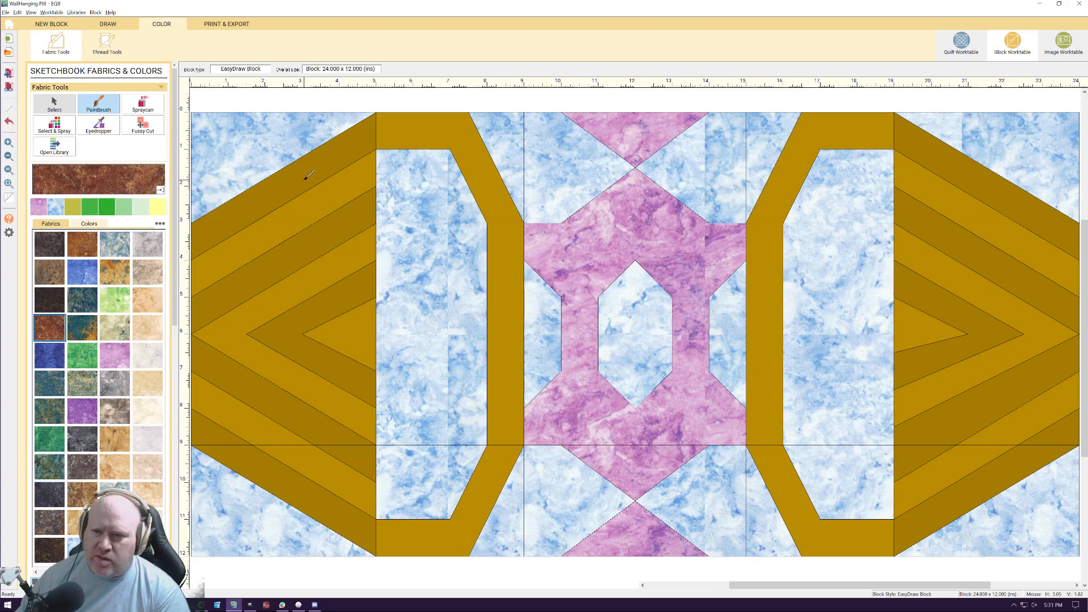
left_click(400, 133)
left_click(499, 255)
left_click(488, 487)
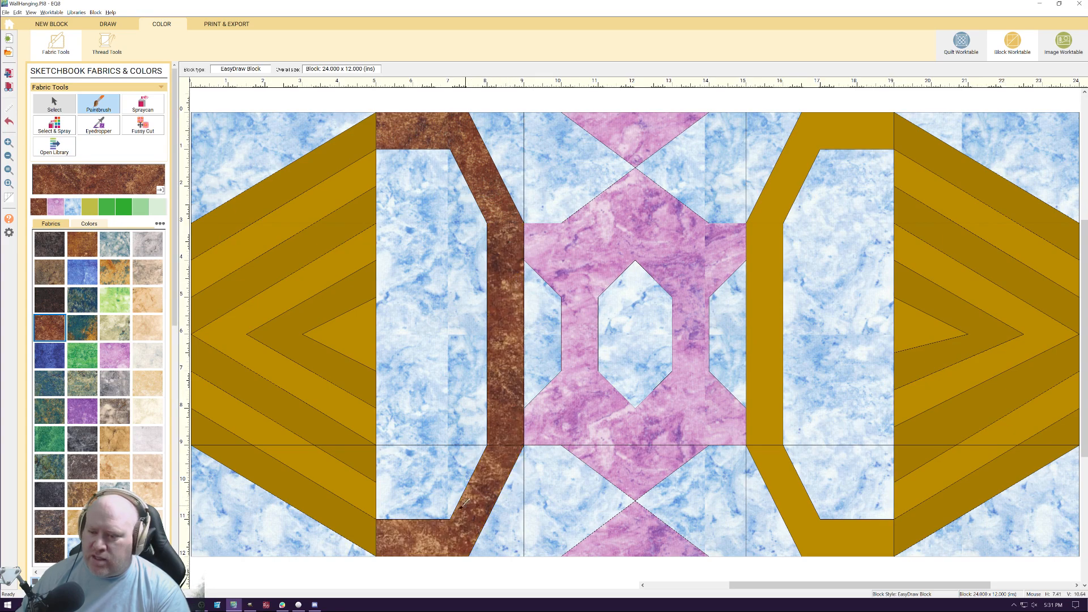
Paint the darker gold chevron bands at the block's left end with the reddish-brown fabric
left_click(283, 496)
left_click(207, 423)
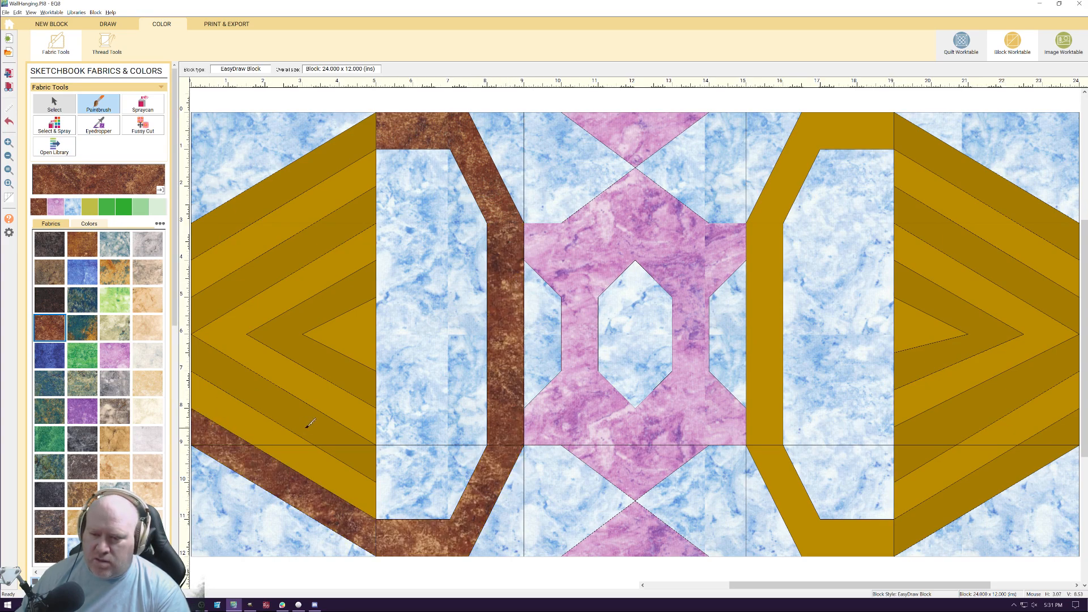
left_click(292, 404)
left_click(305, 284)
left_click(322, 308)
left_click(372, 203)
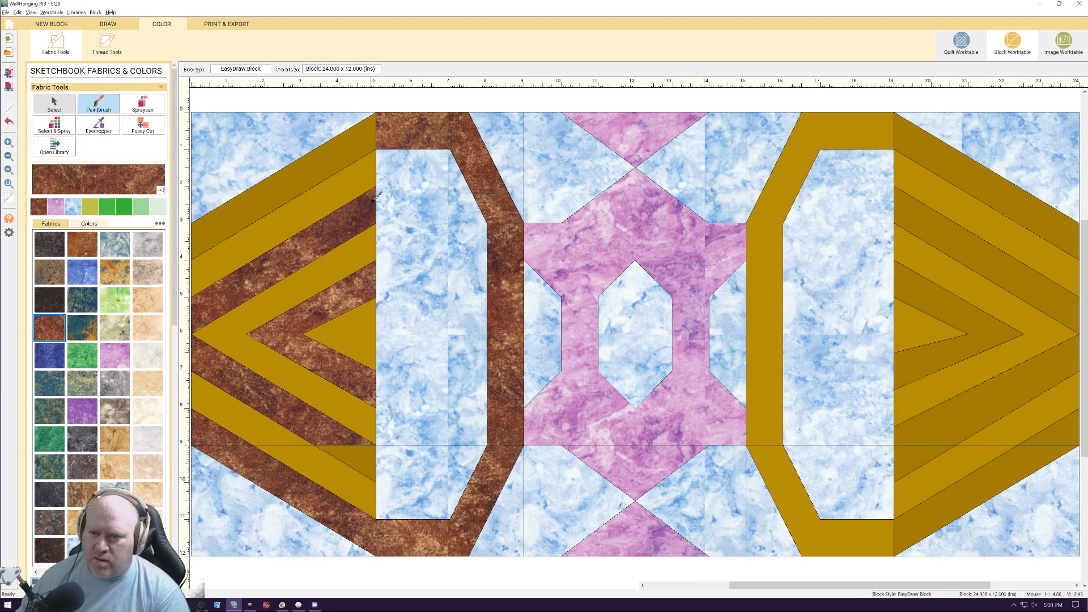
left_click(371, 477)
left_click(211, 226)
left_click(255, 196)
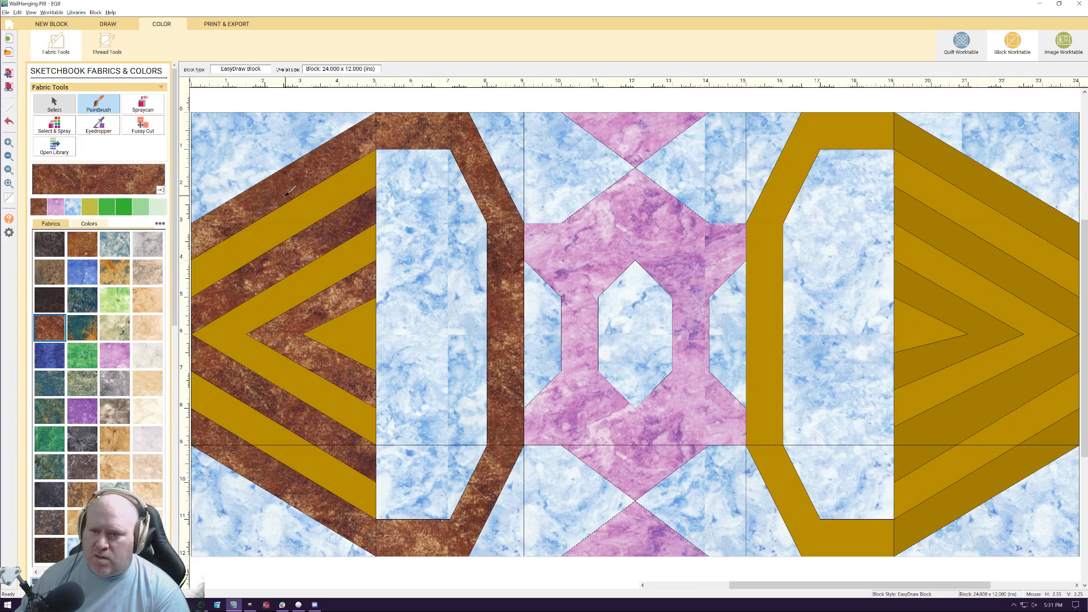
Paint the right frame and the darker gold chevron bands at the block's right end with the reddish-brown fabric
left_click(816, 162)
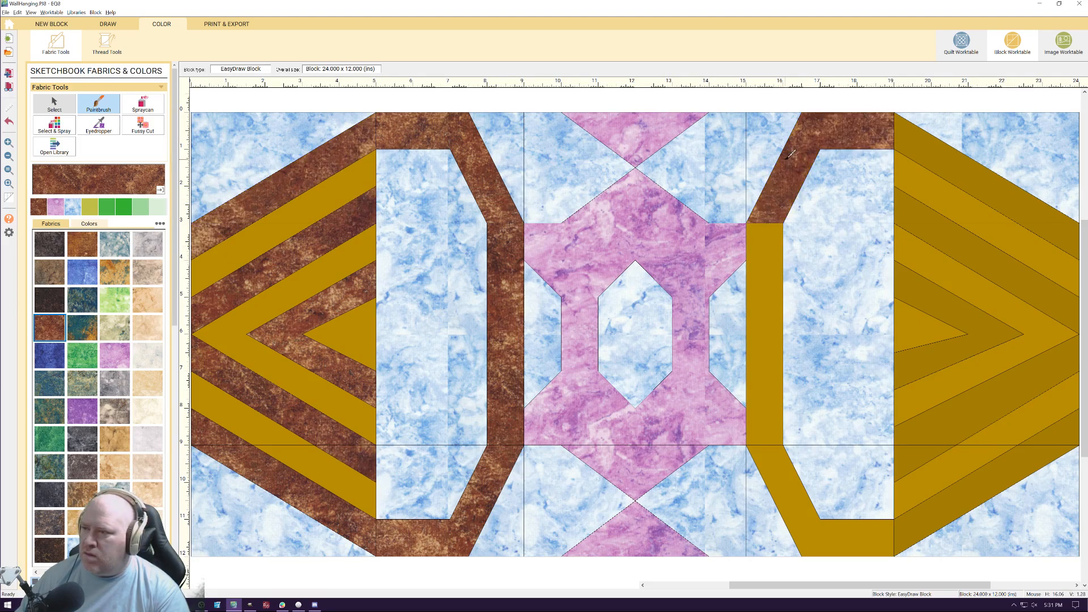
left_click(914, 145)
left_click(1056, 262)
left_click(1062, 241)
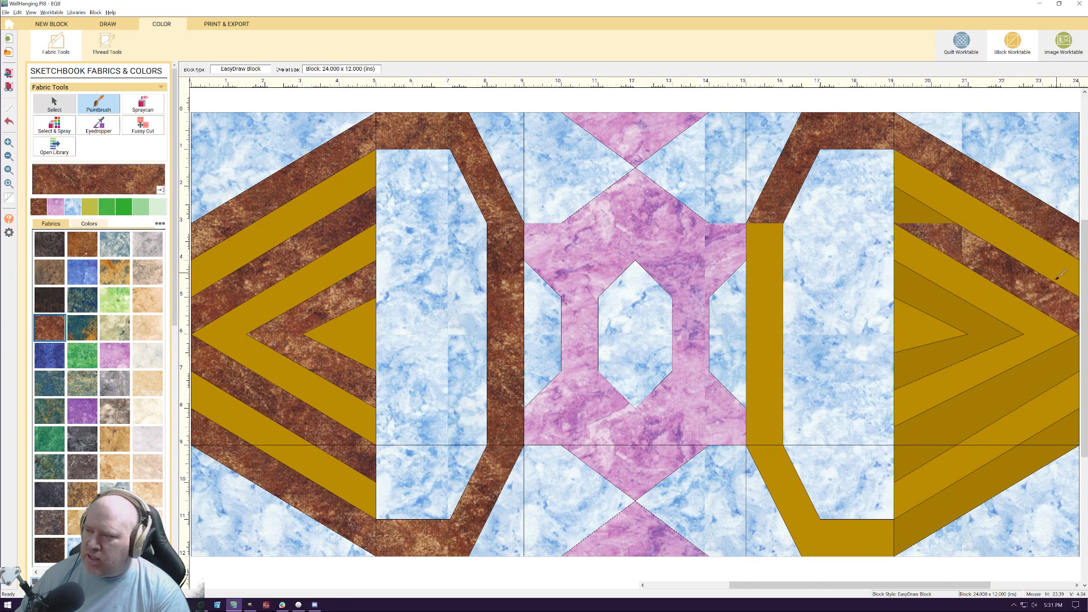
left_click(1052, 357)
left_click(1055, 433)
left_click(1014, 459)
left_click(927, 448)
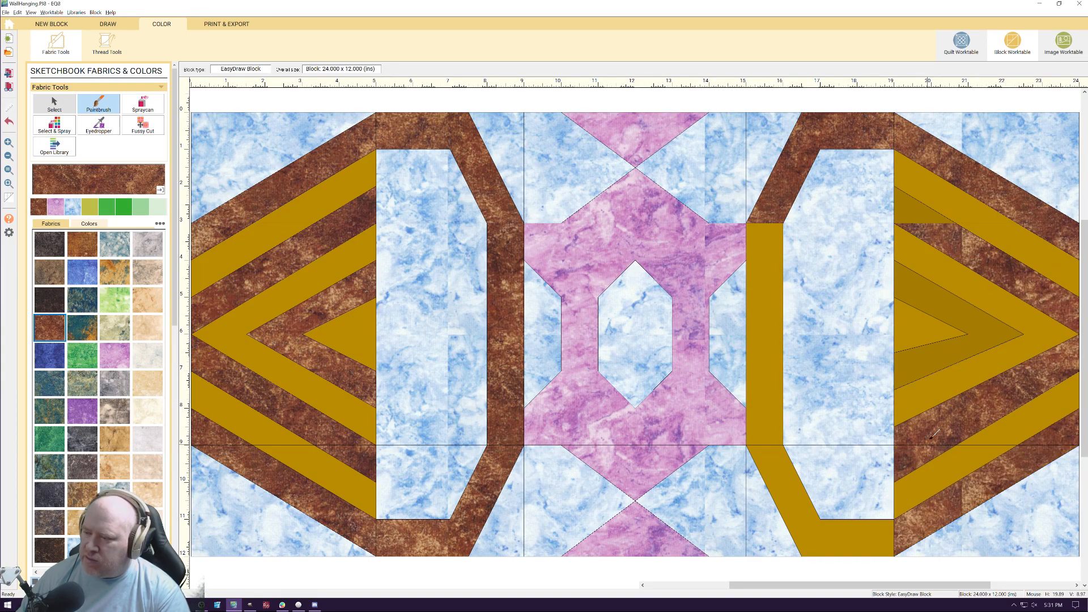
left_click(936, 371)
left_click(765, 422)
left_click(811, 503)
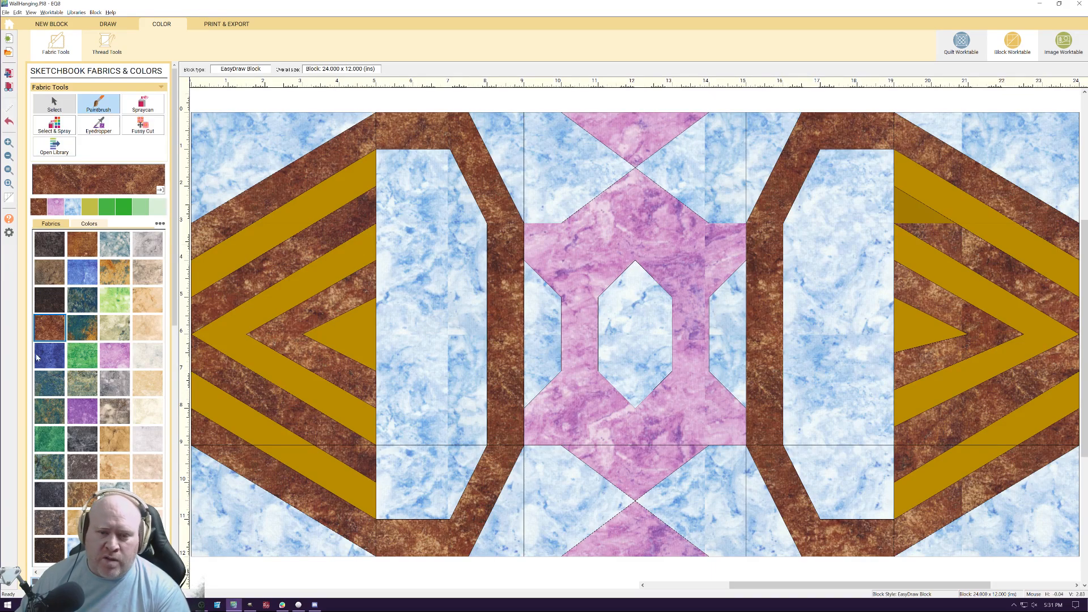
Paint the lighter gold chevron bands and inner triangle at the block's left end with the golden-brown stone fabric
left_click(82, 249)
left_click(325, 202)
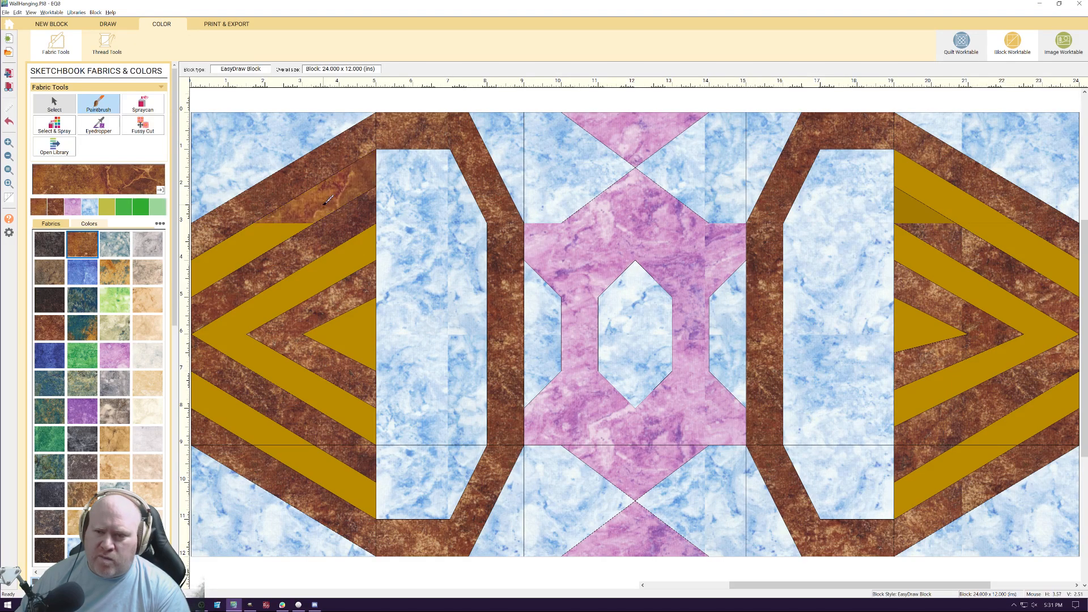
left_click(300, 233)
left_click(315, 301)
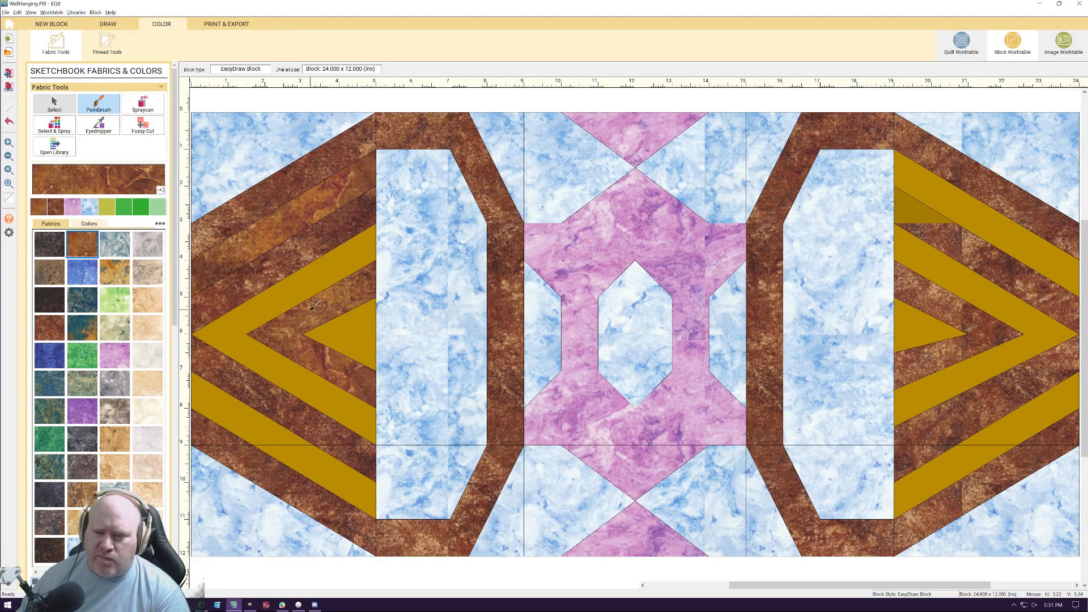
left_click(346, 314)
left_click(299, 282)
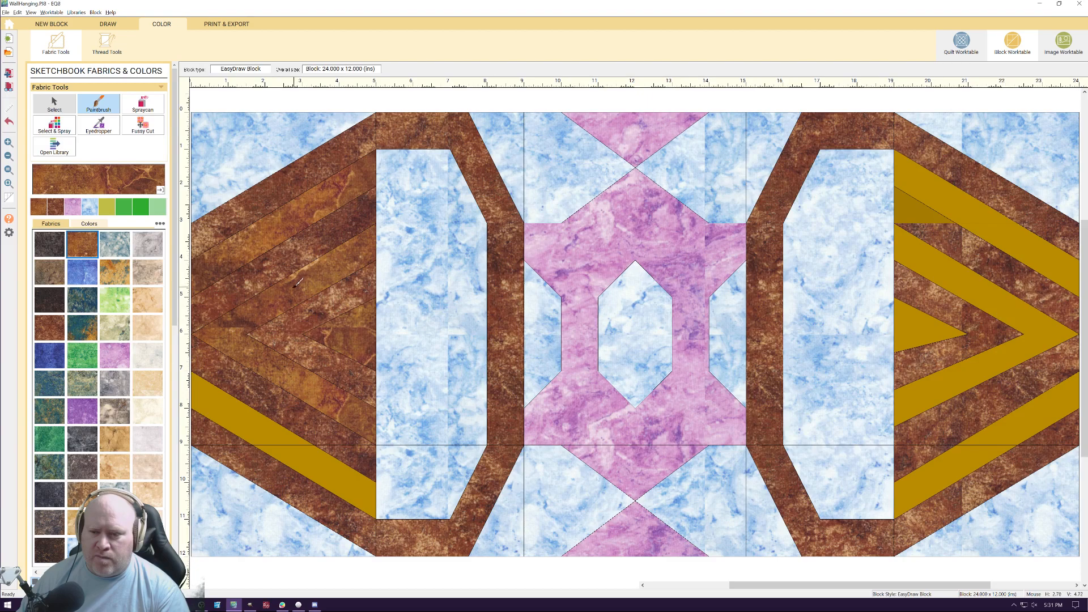
left_click(262, 419)
left_click(340, 471)
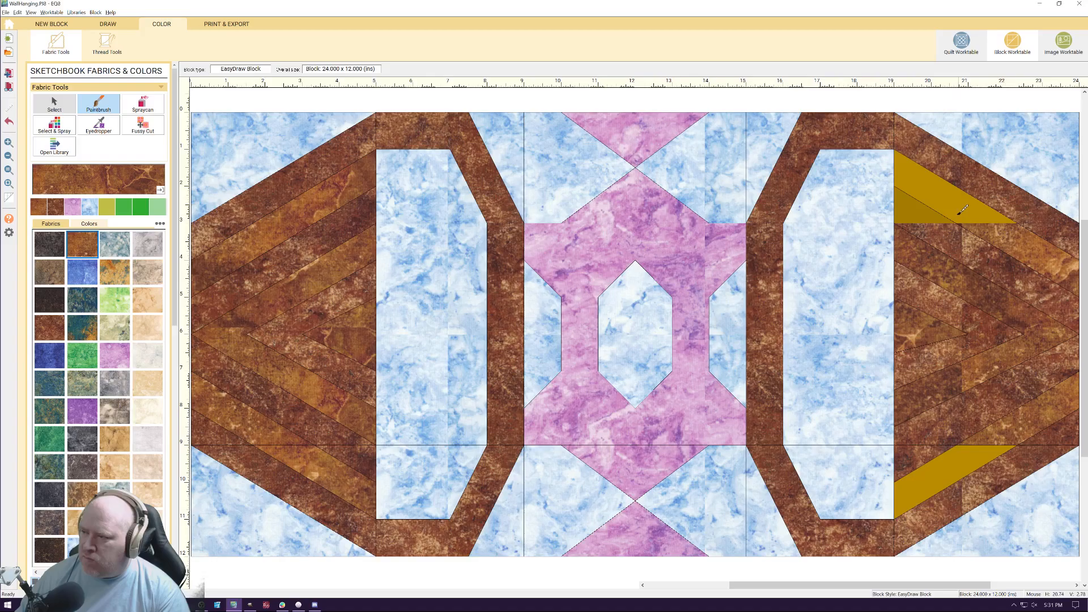
Paint the right end's lighter gold chevron bands golden brown, undoing the mistaken fill on the small dark gold triangle
left_click(957, 212)
left_click(913, 212)
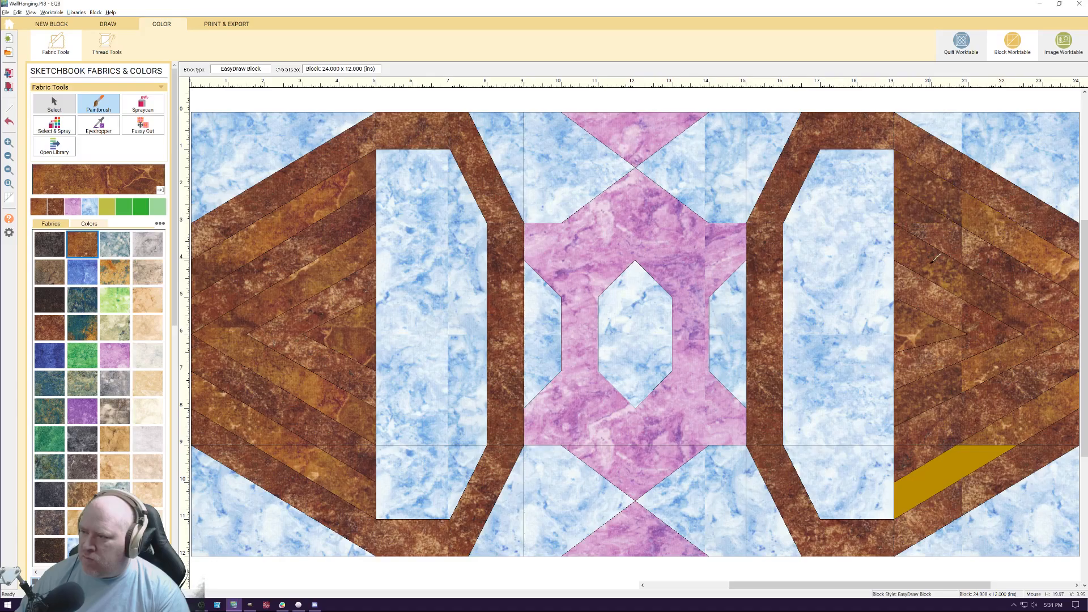
key("ctrl+z")
left_click(941, 462)
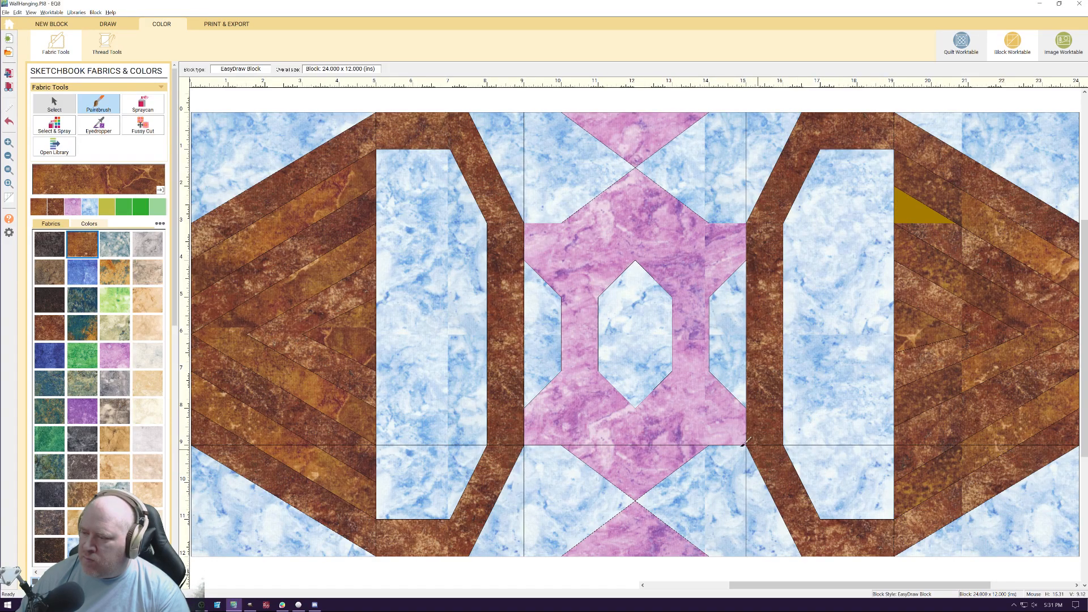
Paint the leftover dark gold triangle in the right chevrons reddish brown and add the recolored block to the project sketchbook
left_click(57, 206)
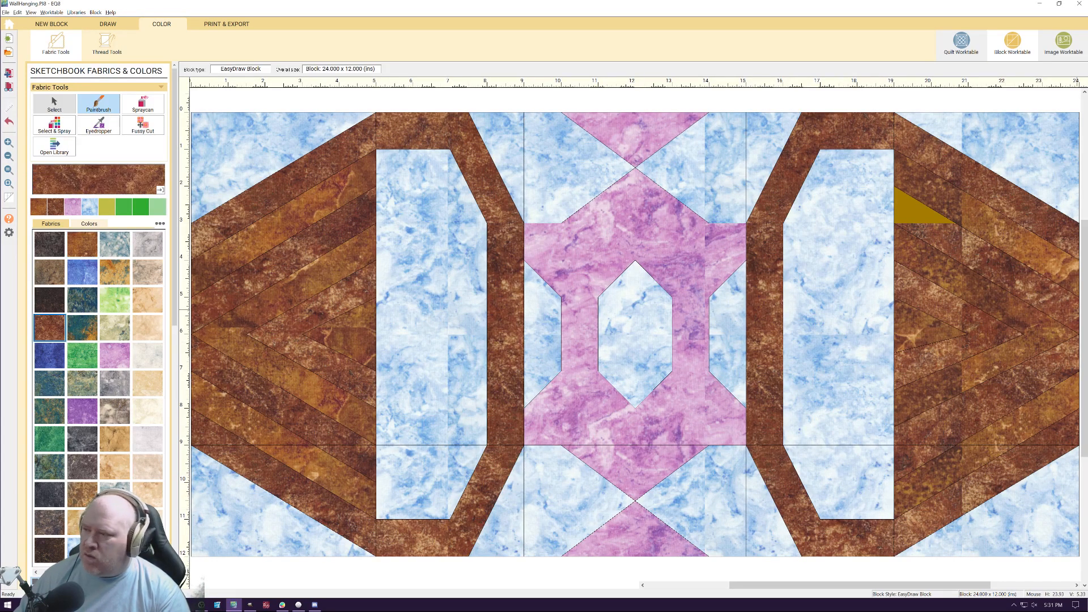
left_click(922, 212)
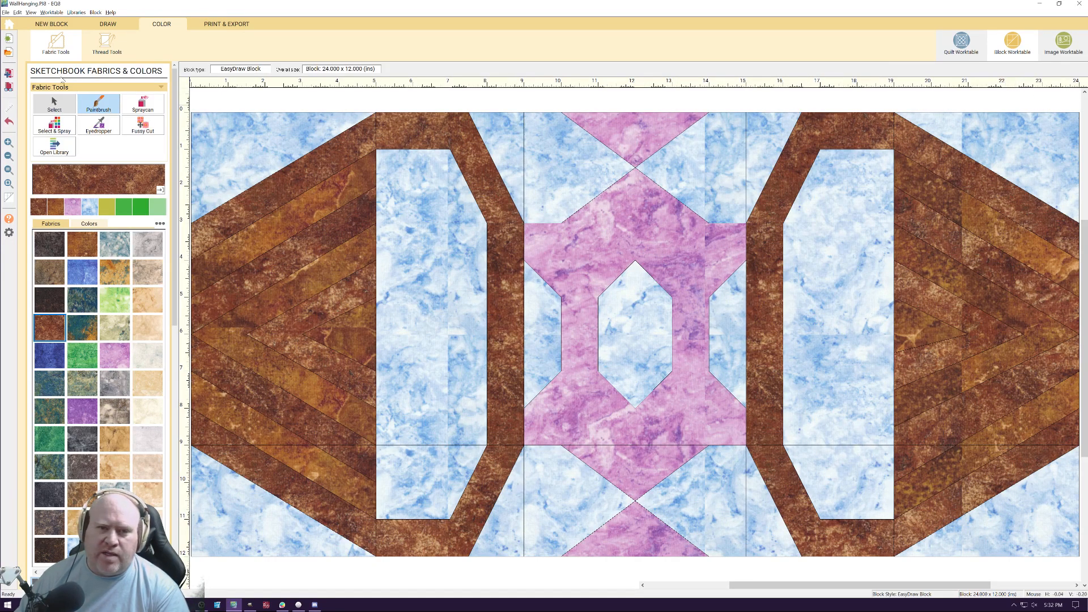
left_click(9, 74)
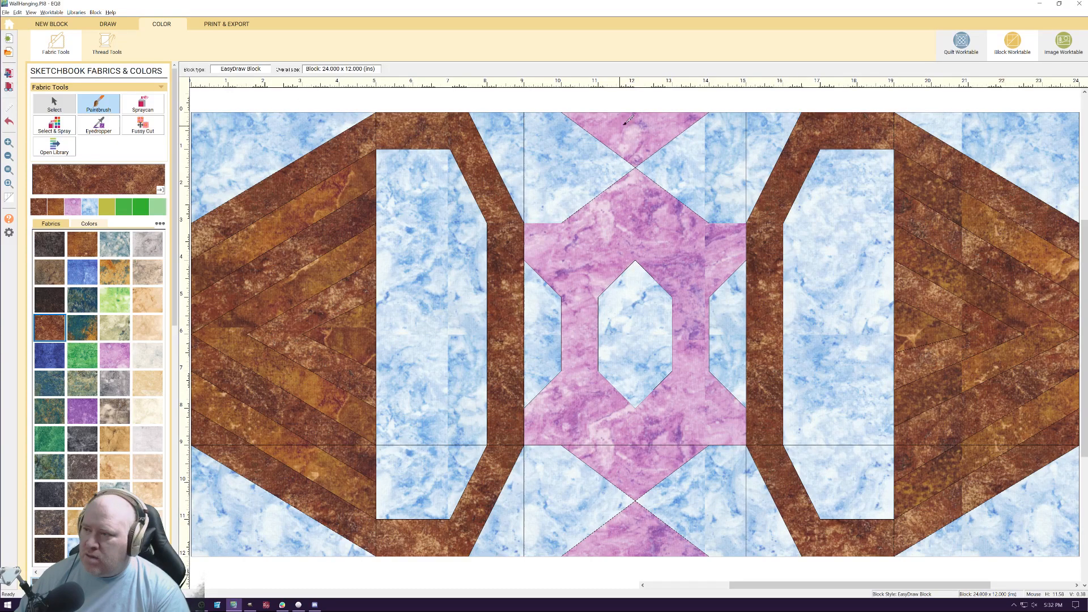
Split the custom block's colorings in the quilt's sketchbook and set the brown and light-blue fabric version into the quilt's left space
left_click(961, 43)
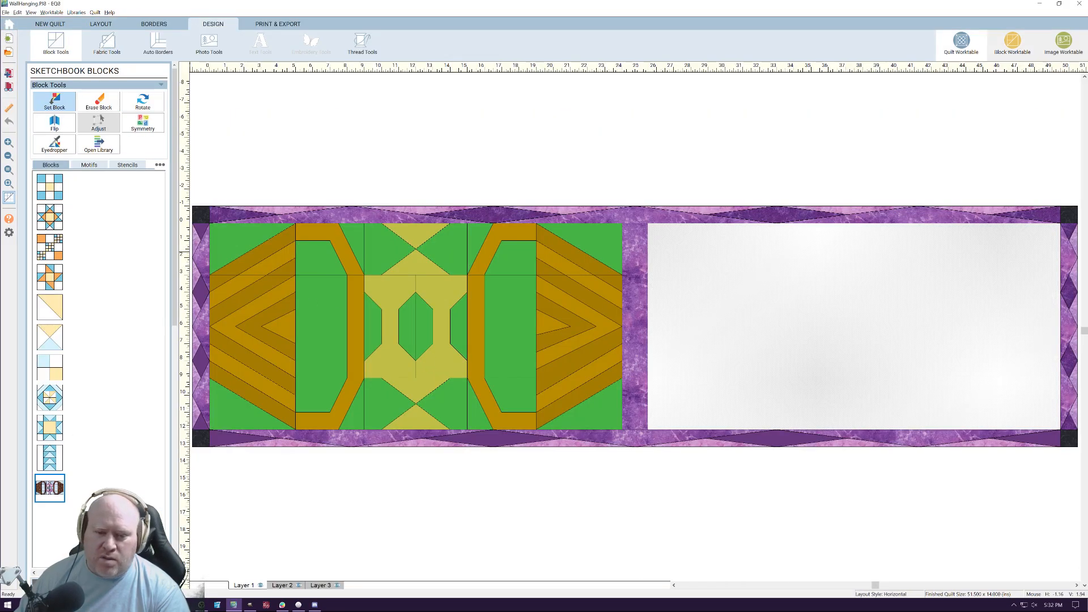
right_click(54, 496)
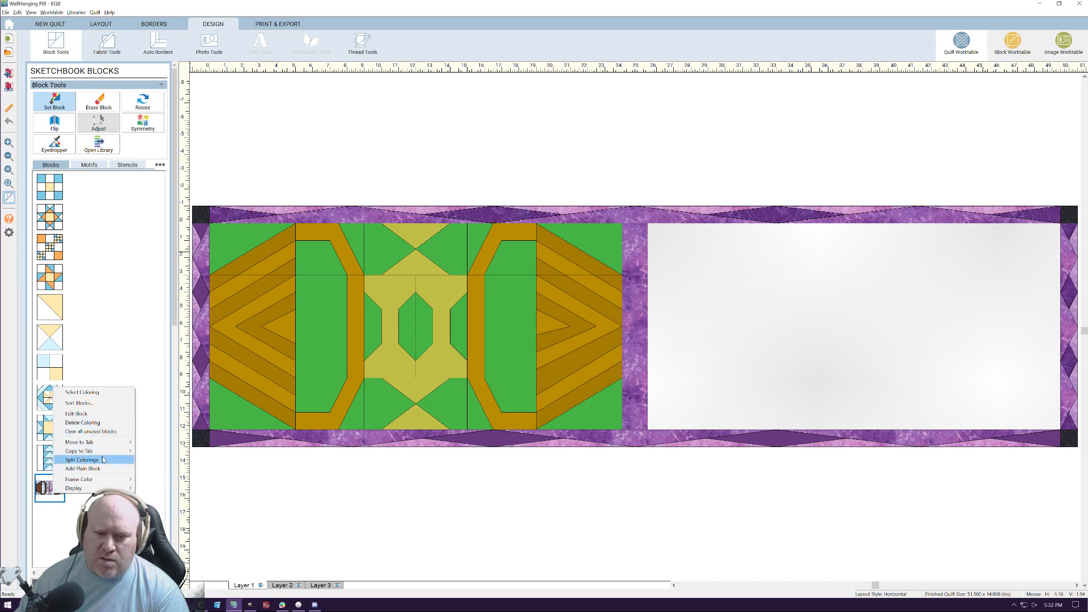
left_click(104, 461)
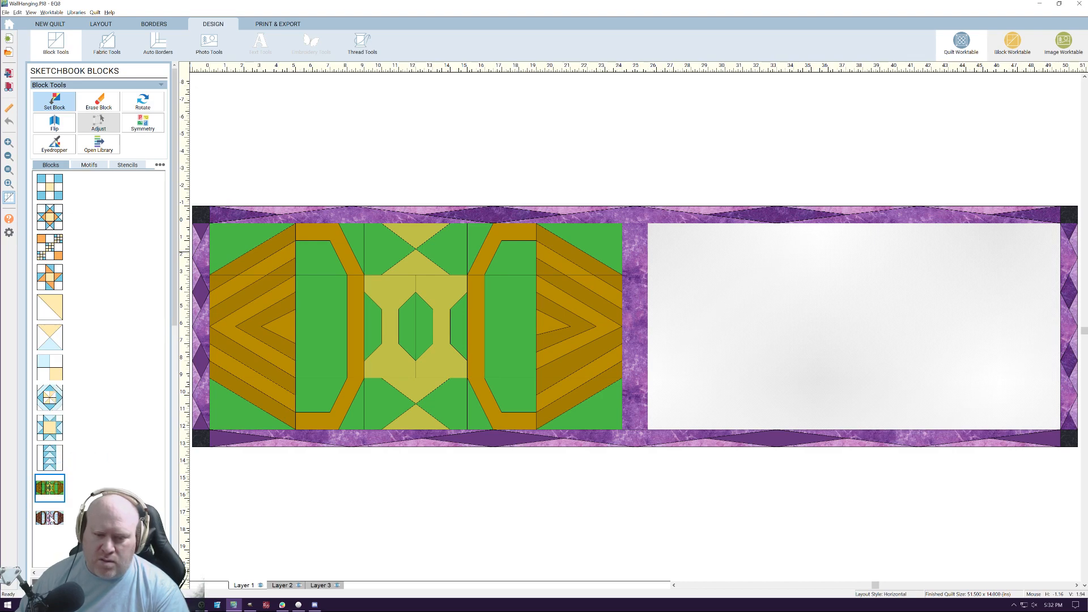
left_click(378, 344)
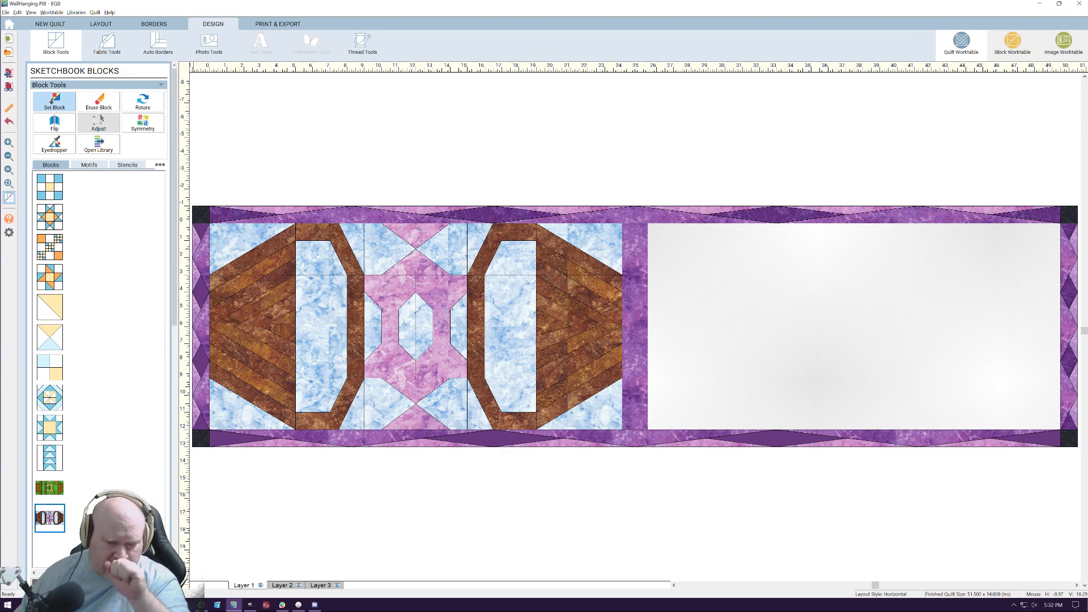
mouse_move(40, 605)
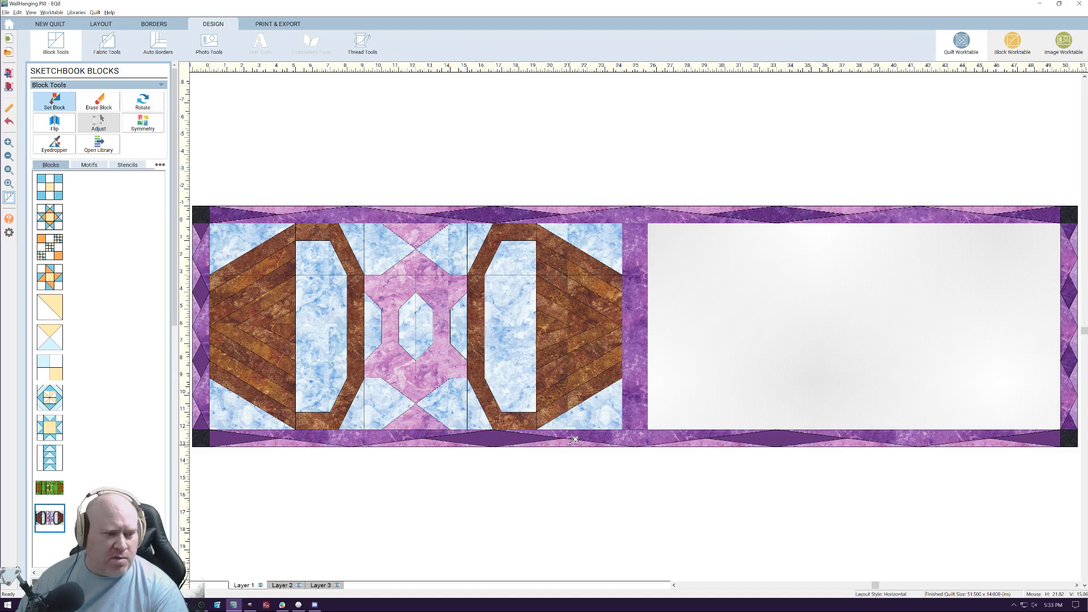
Reopen the custom block and paint the four hourglass triangles above and below its center square with the blue marbled fabric
left_click(1015, 44)
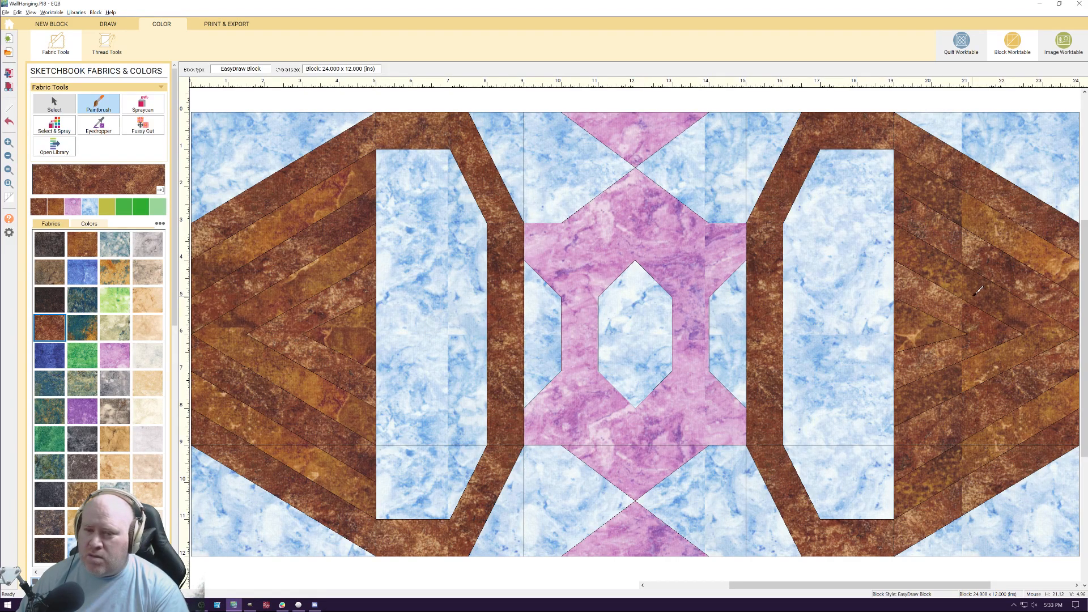
left_click(82, 271)
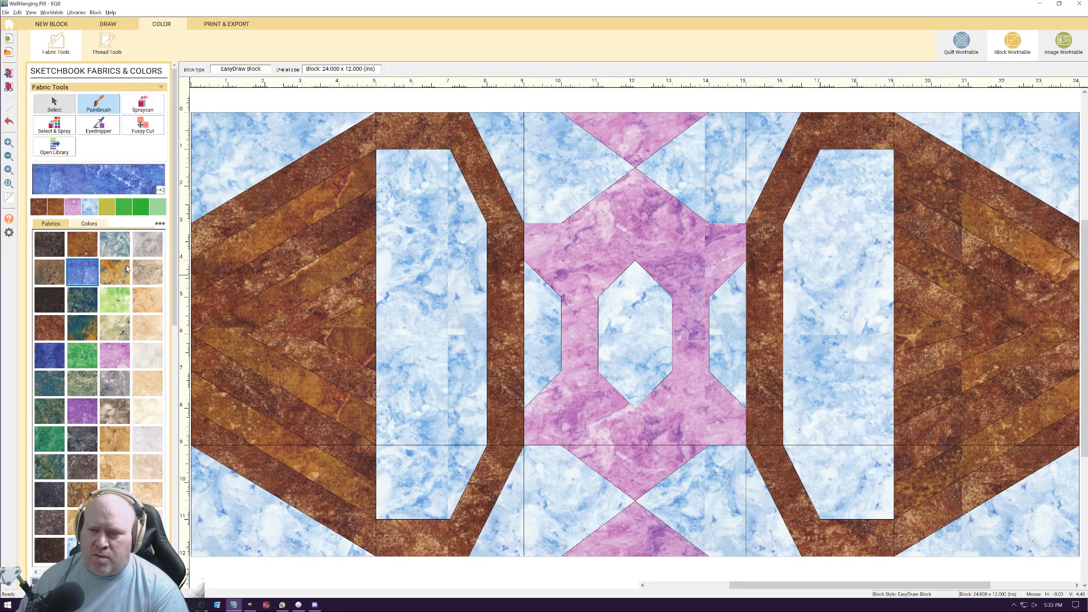
left_click(635, 220)
left_click(640, 160)
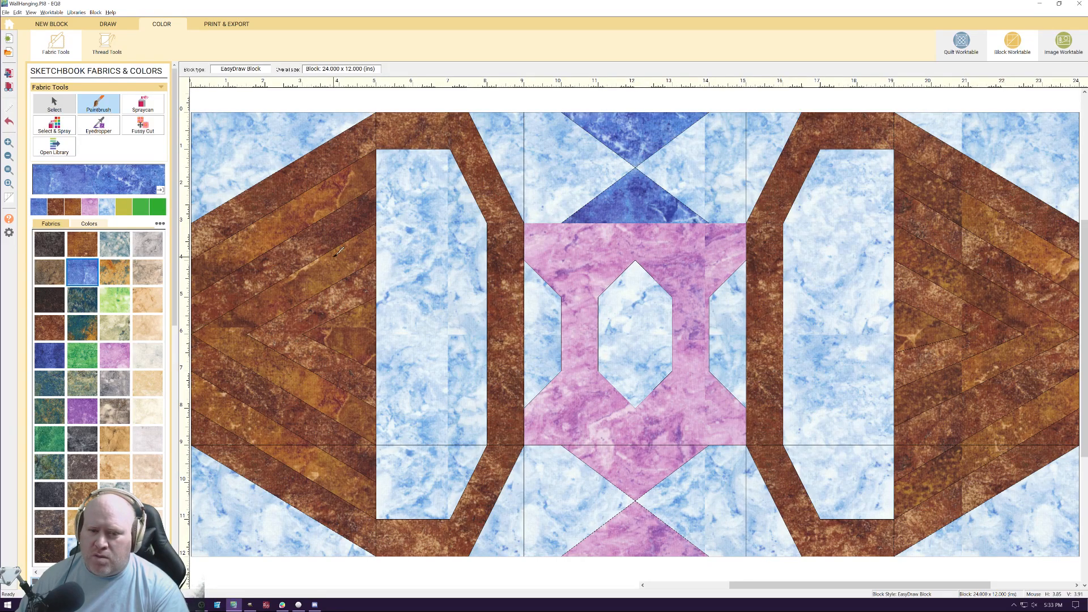
left_click(660, 473)
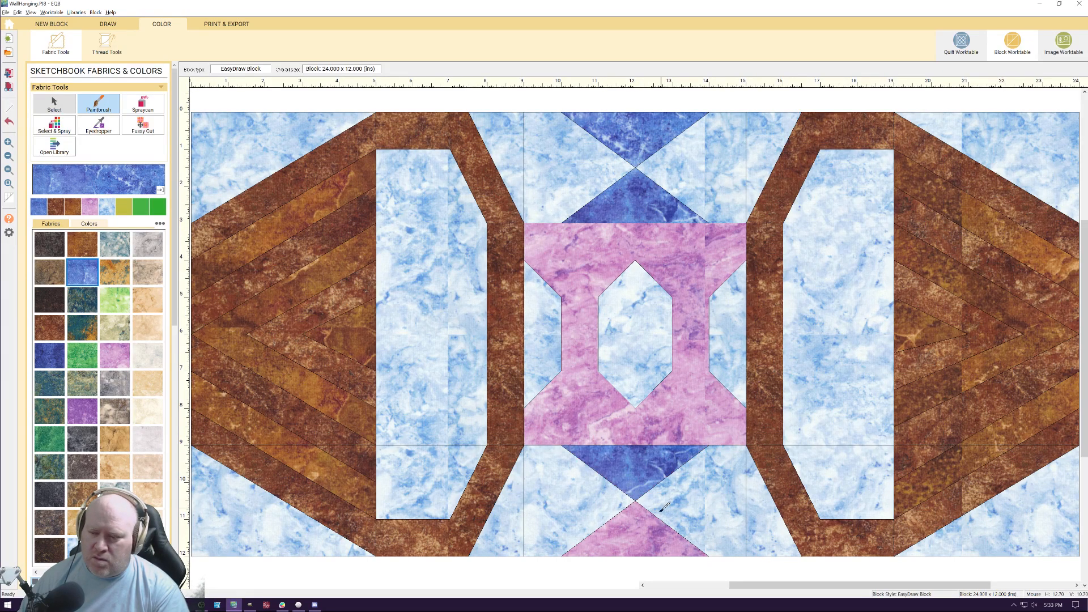
left_click(646, 519)
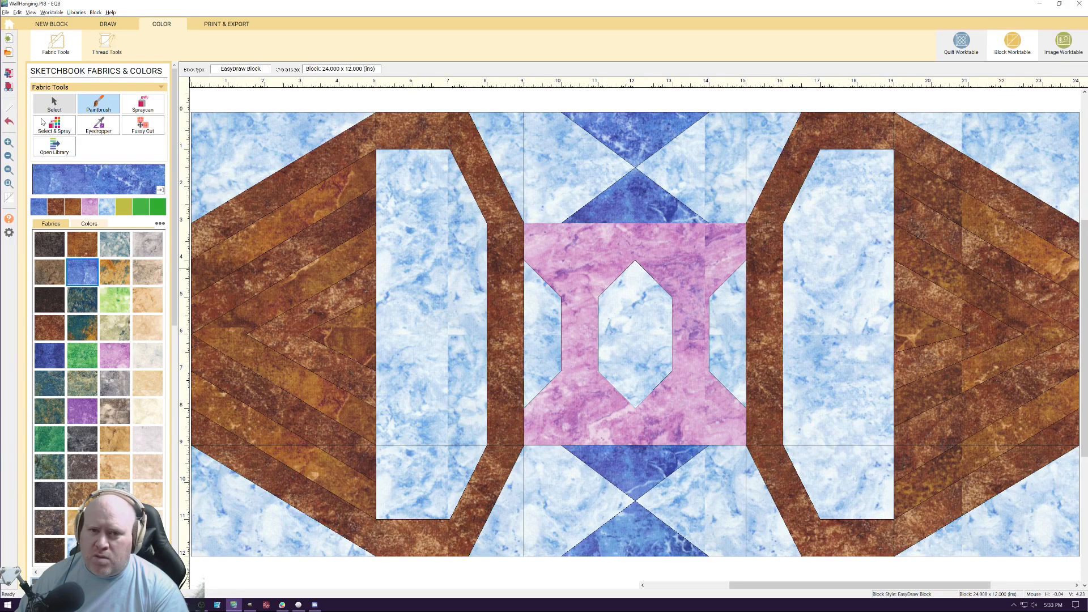
Move the lower inner chevron endpoints on the block's 19-inch vertical line to the 9, 8 and 7 inch marks
left_click(109, 25)
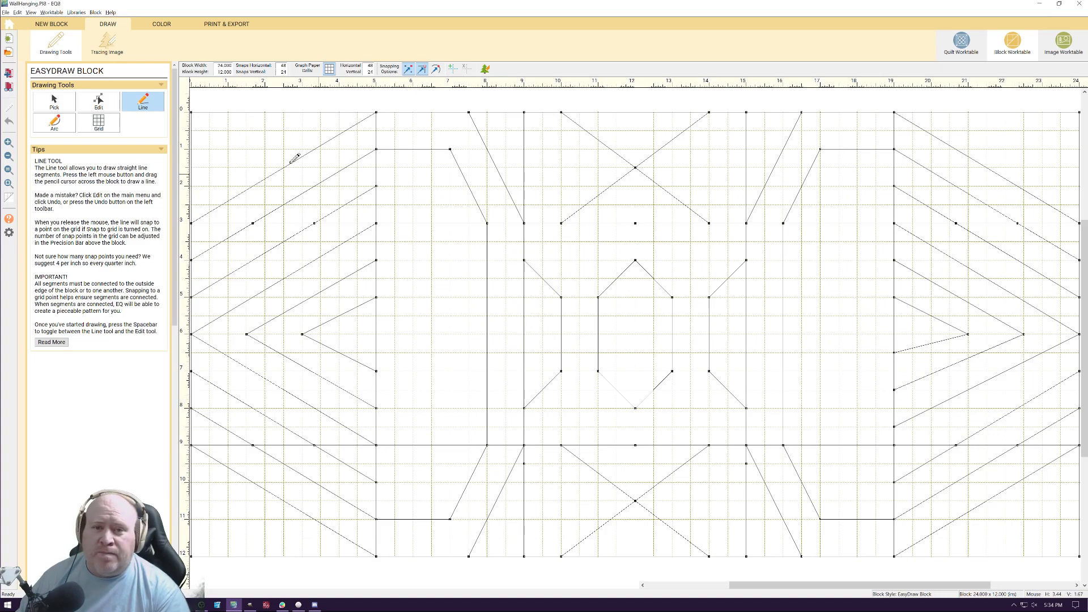
left_click(112, 105)
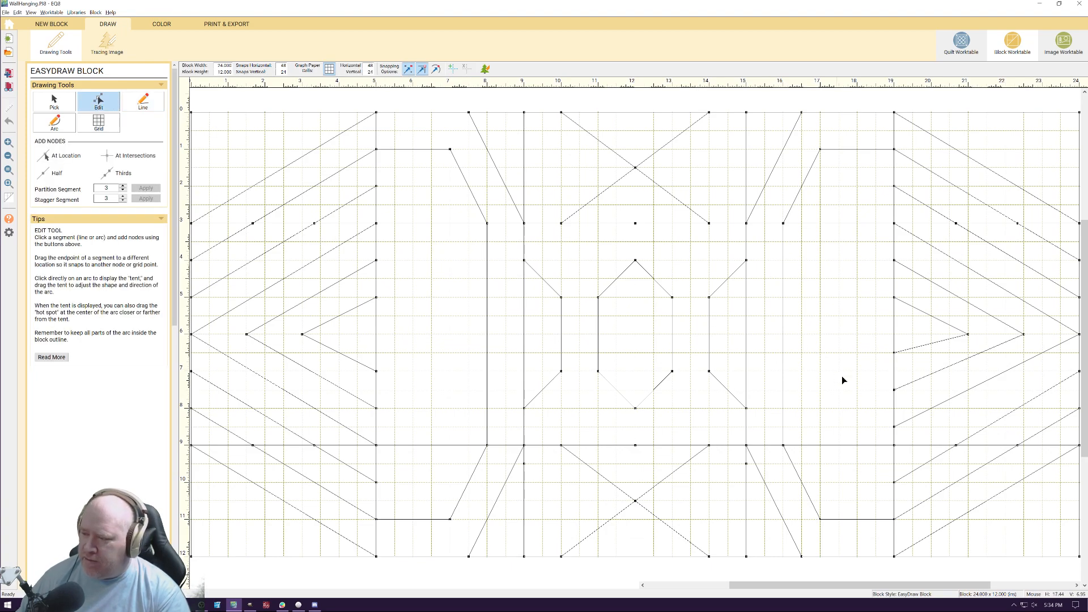
left_click(901, 424)
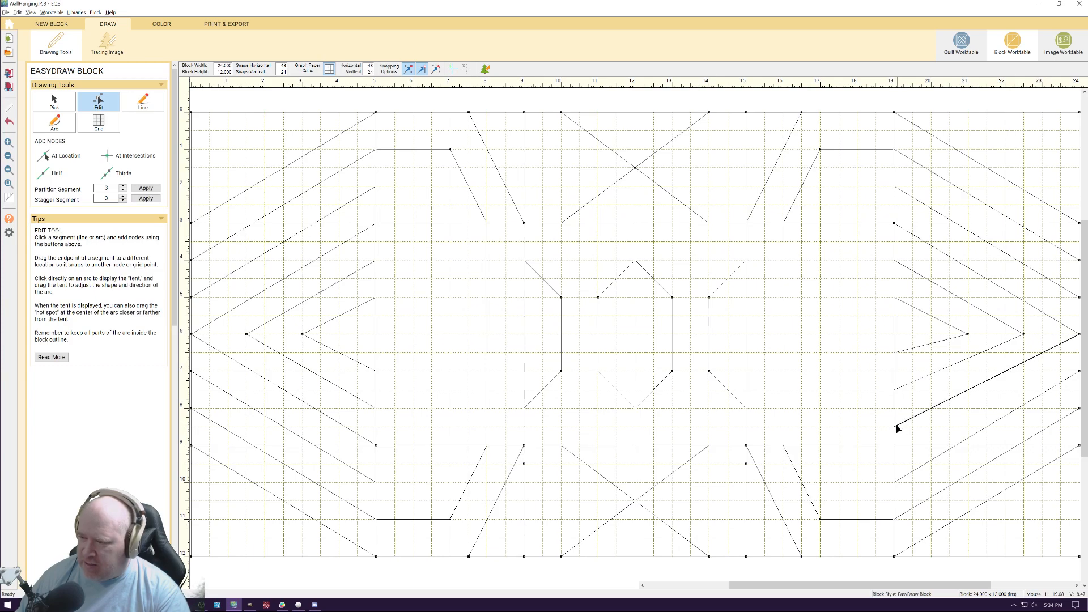
left_click_drag(895, 427, 895, 445)
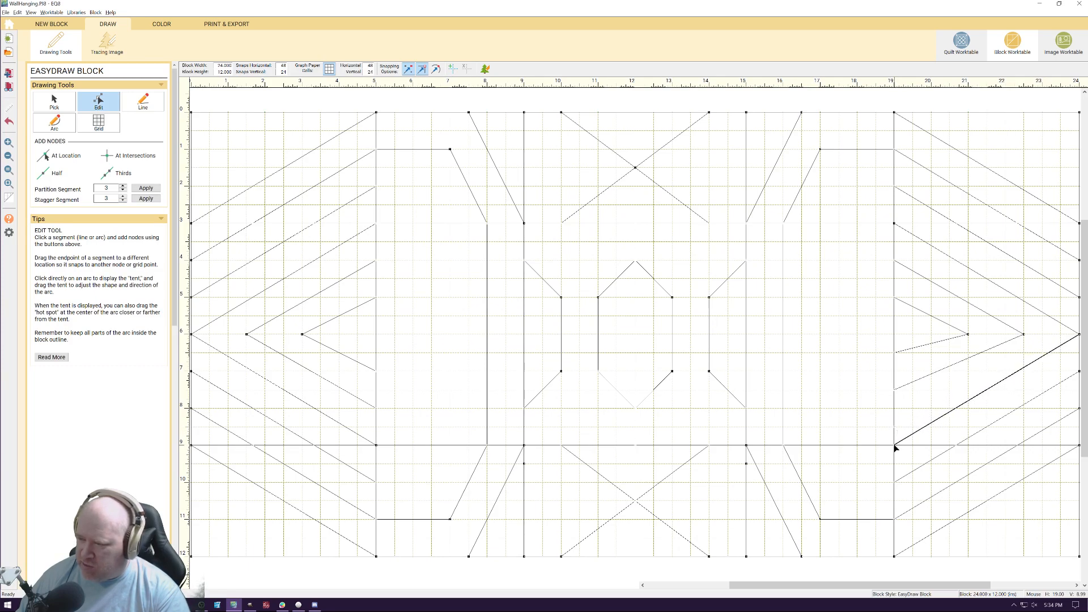
left_click(908, 386)
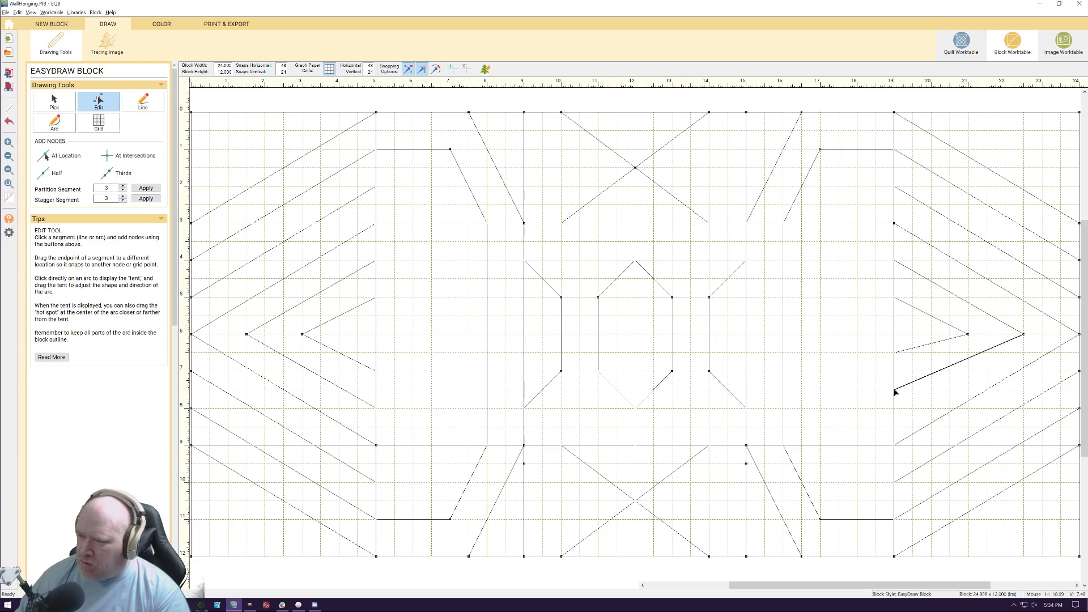
left_click_drag(895, 389, 895, 409)
left_click(913, 349)
left_click_drag(896, 352, 895, 371)
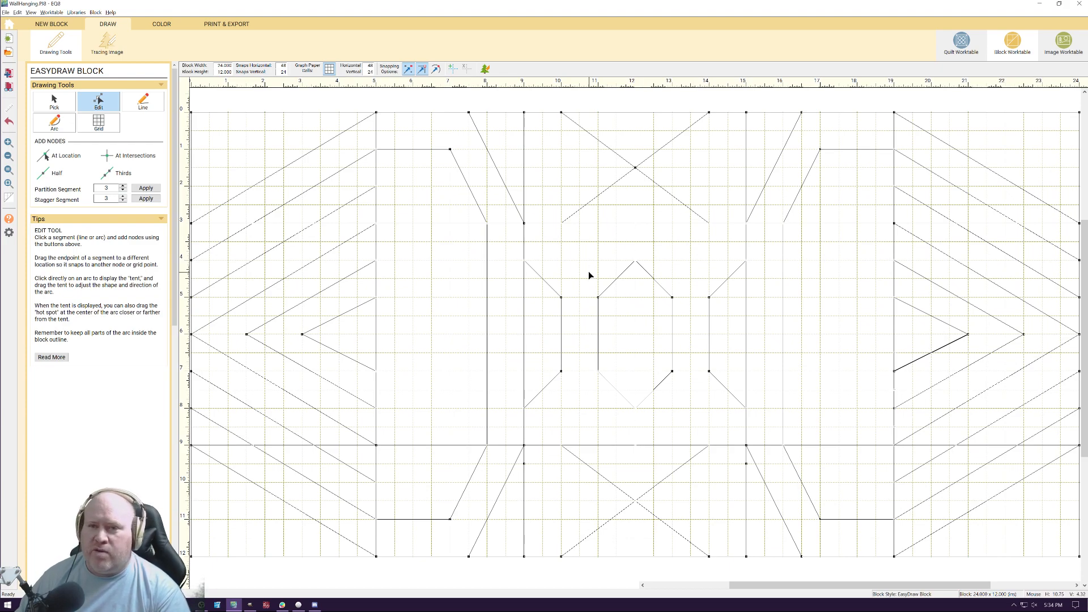
Paint the left window panel, both left corners and the lower-left background beside the hourglass with the pink marbled fabric
left_click(161, 24)
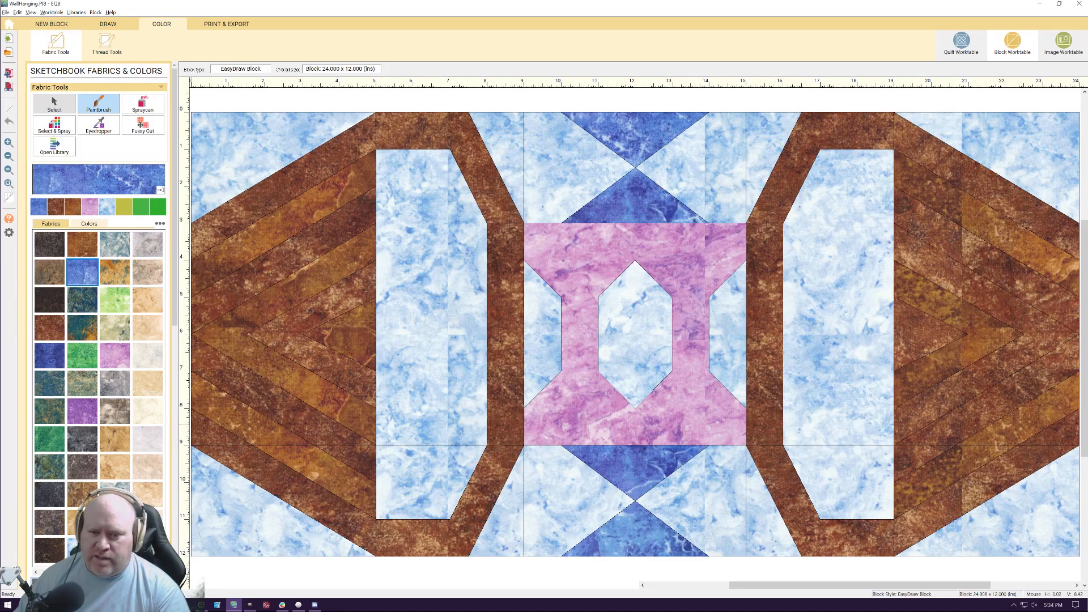
left_click(118, 361)
left_click(561, 498)
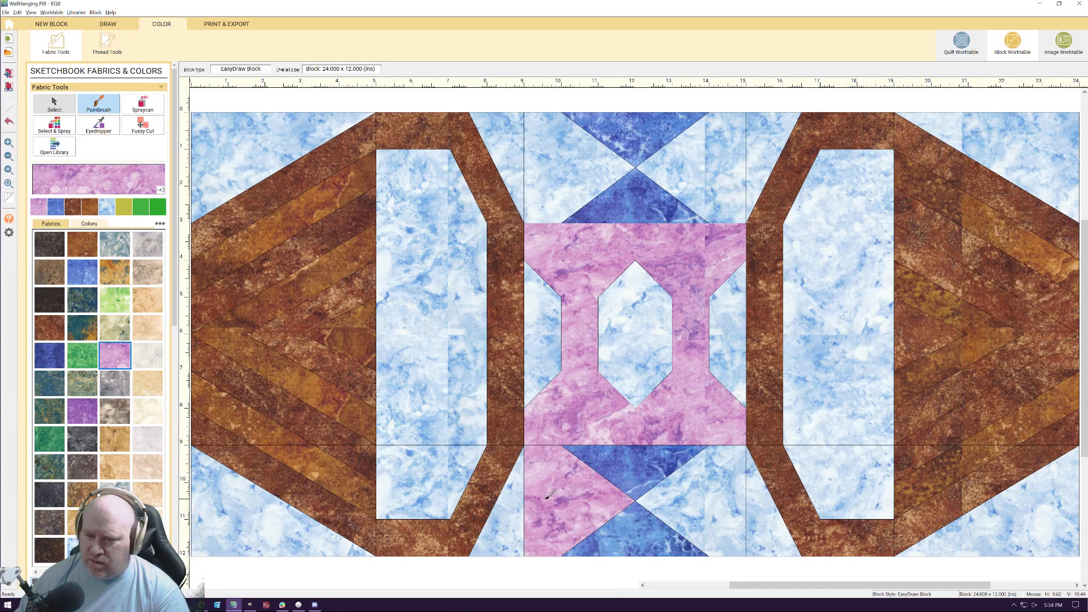
left_click(501, 505)
left_click(434, 466)
left_click(476, 445)
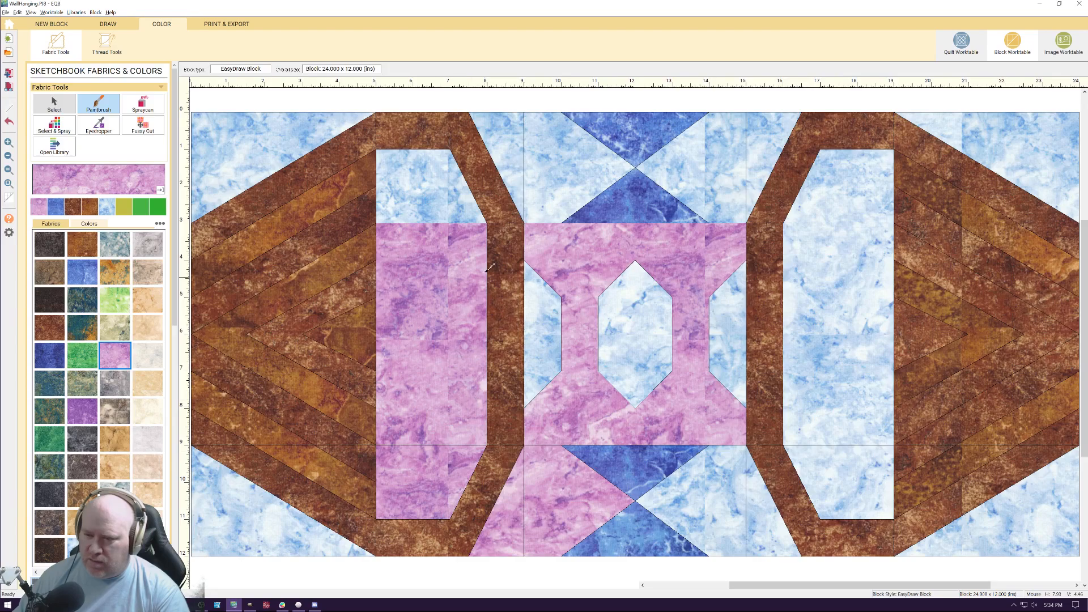
left_click(453, 198)
left_click(230, 138)
left_click(250, 470)
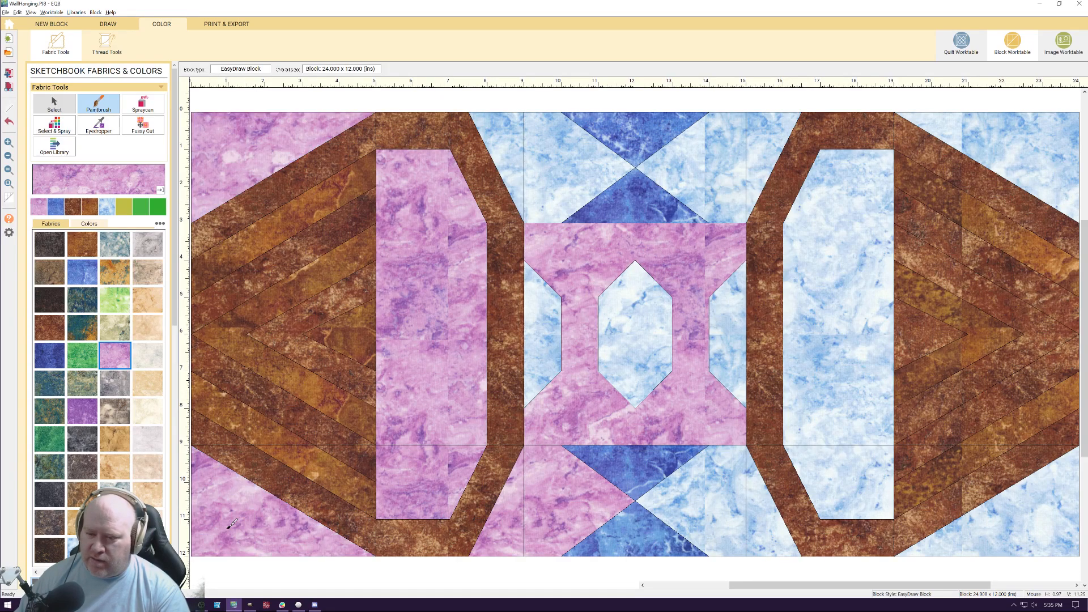
Paint the background around the upper hourglass, the upper-right corner and the whole right window panel with the pink marbled fabric
left_click(538, 151)
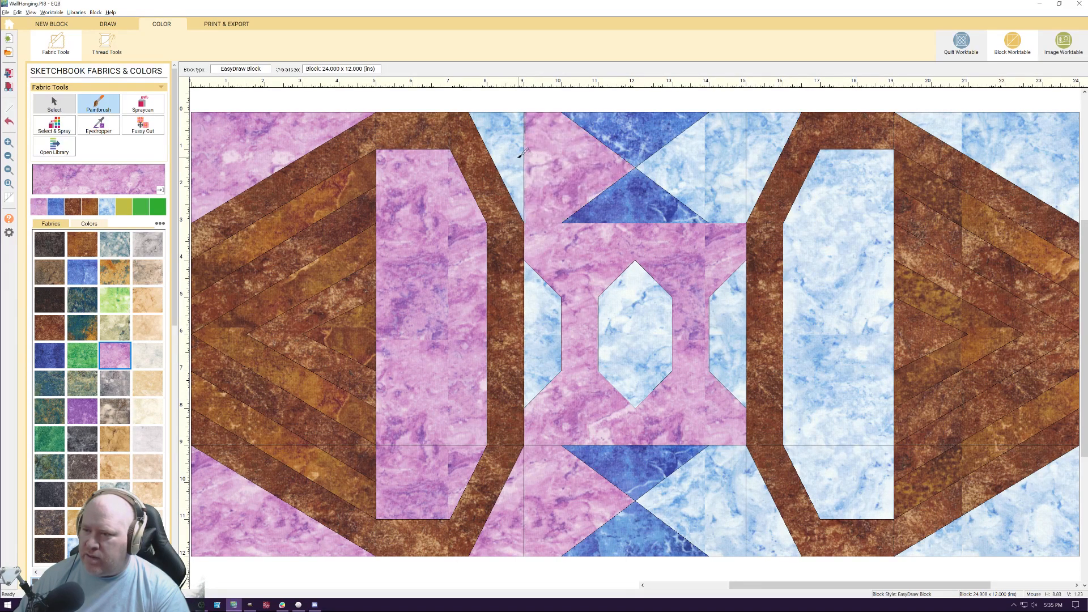
left_click(521, 152)
left_click(737, 173)
left_click(759, 153)
left_click(804, 225)
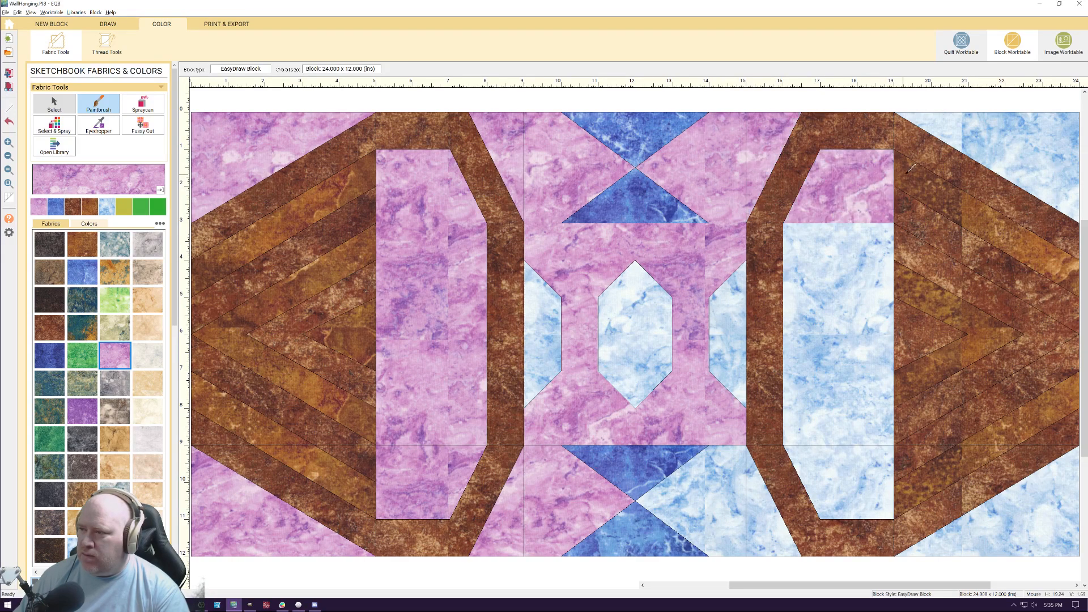
left_click(985, 140)
left_click(854, 244)
left_click(814, 477)
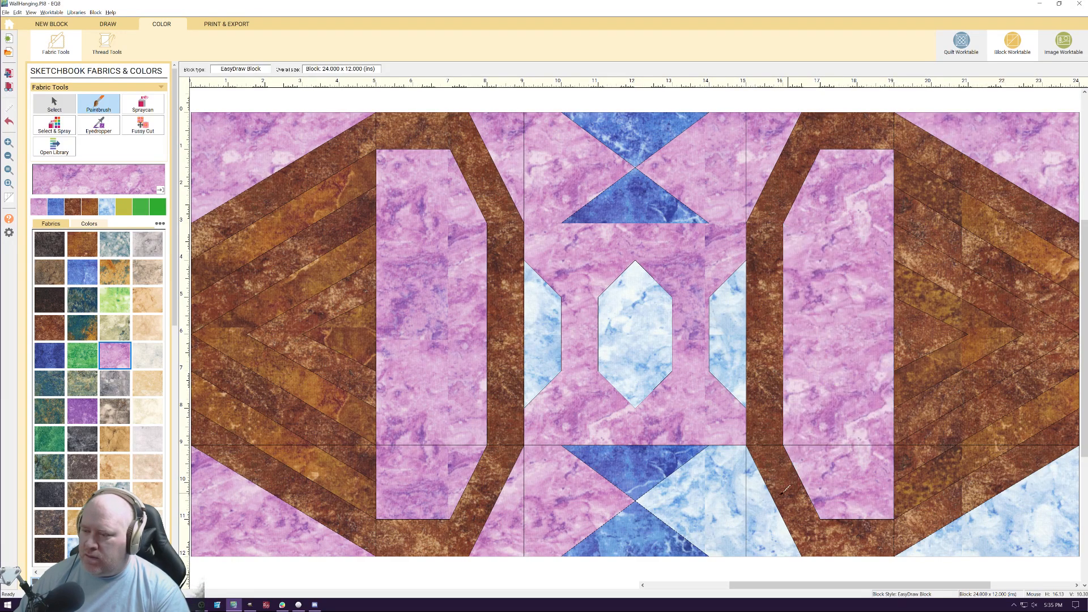
Paint the remaining background right of the lower hourglass and the block's lower-right corner with the pink marbled fabric
left_click(740, 498)
left_click(763, 502)
scroll(1079, 524, "down", 3)
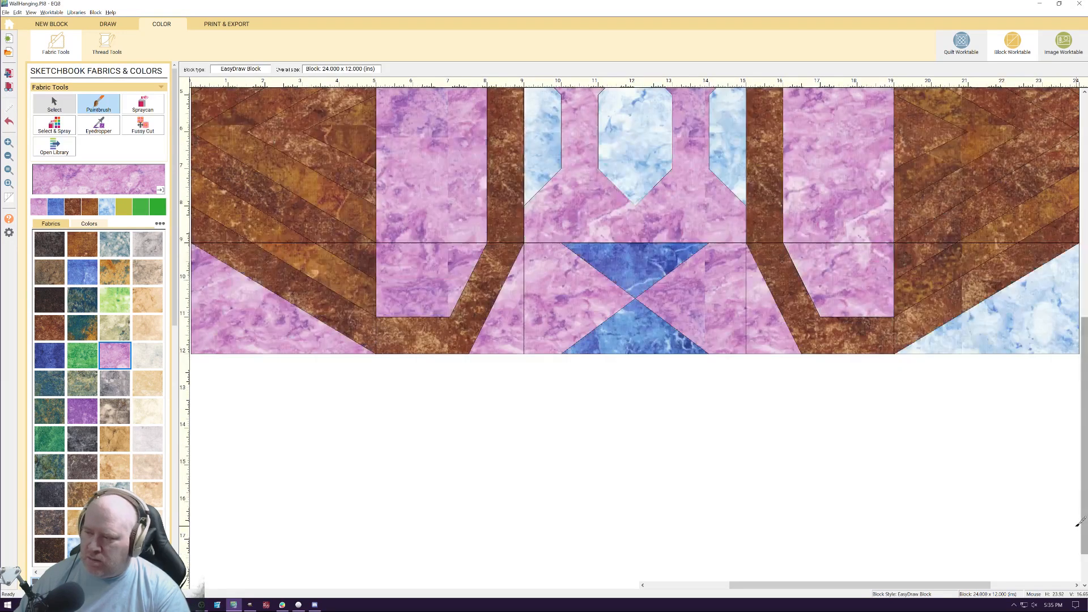
left_click(1016, 295)
scroll(607, 379, "up", 2)
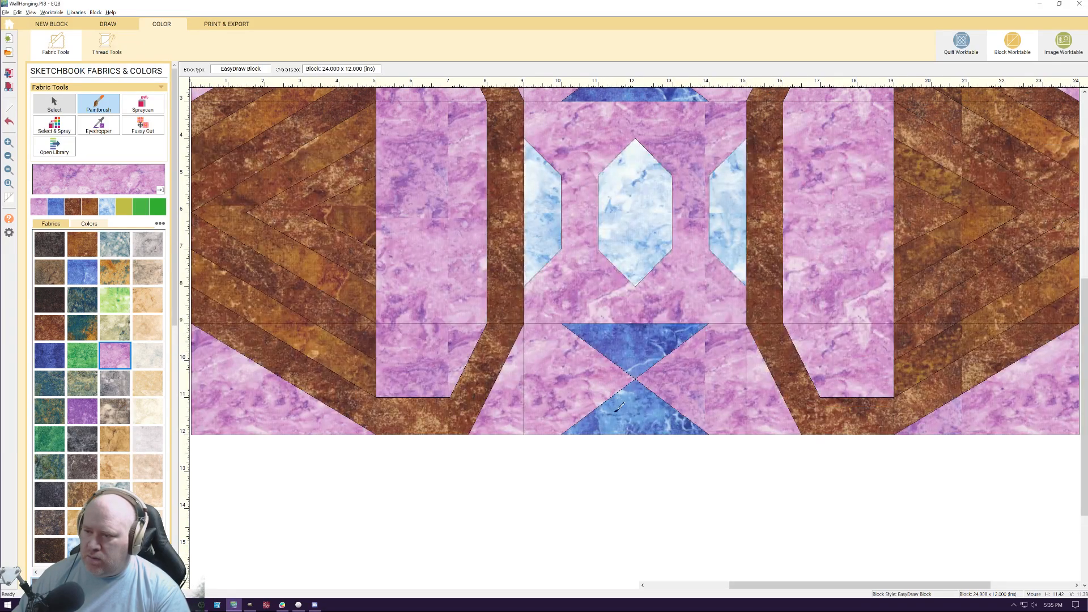
scroll(624, 416, "up", 2)
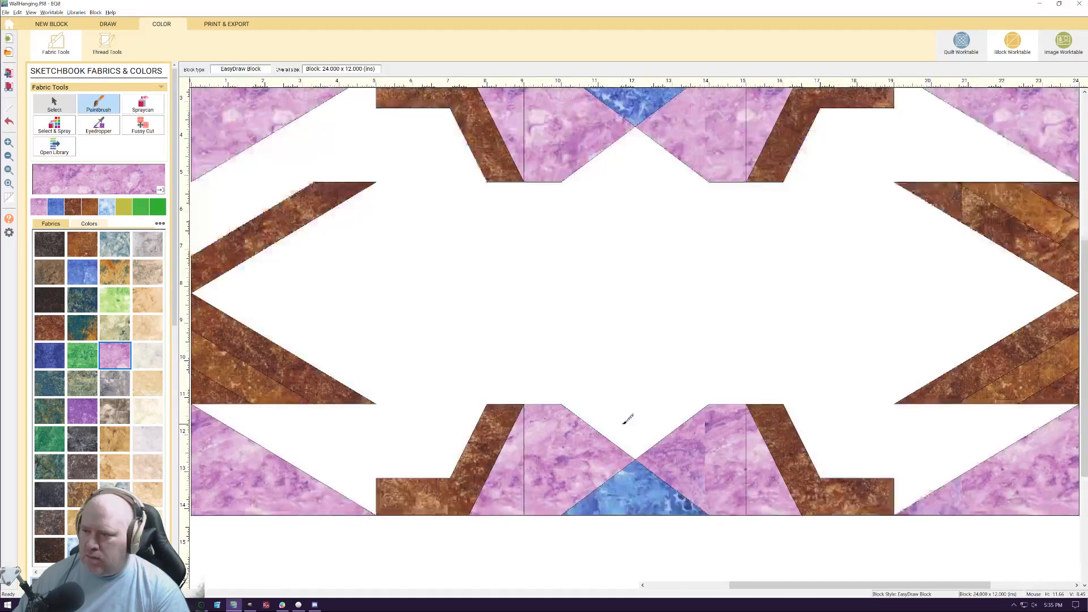
scroll(628, 419, "down", 6)
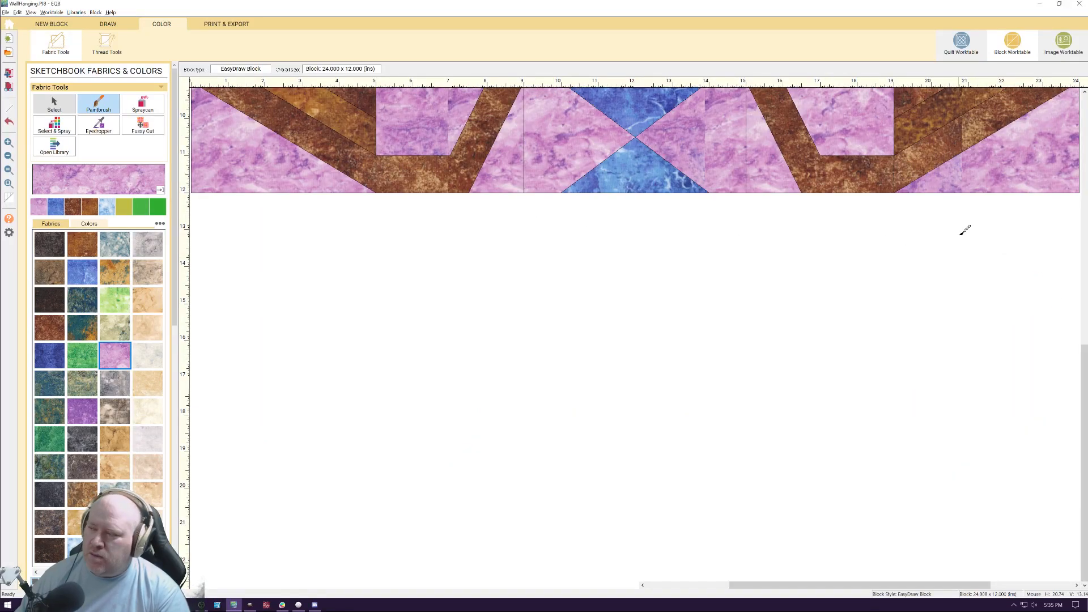
scroll(1081, 371, "up", 10)
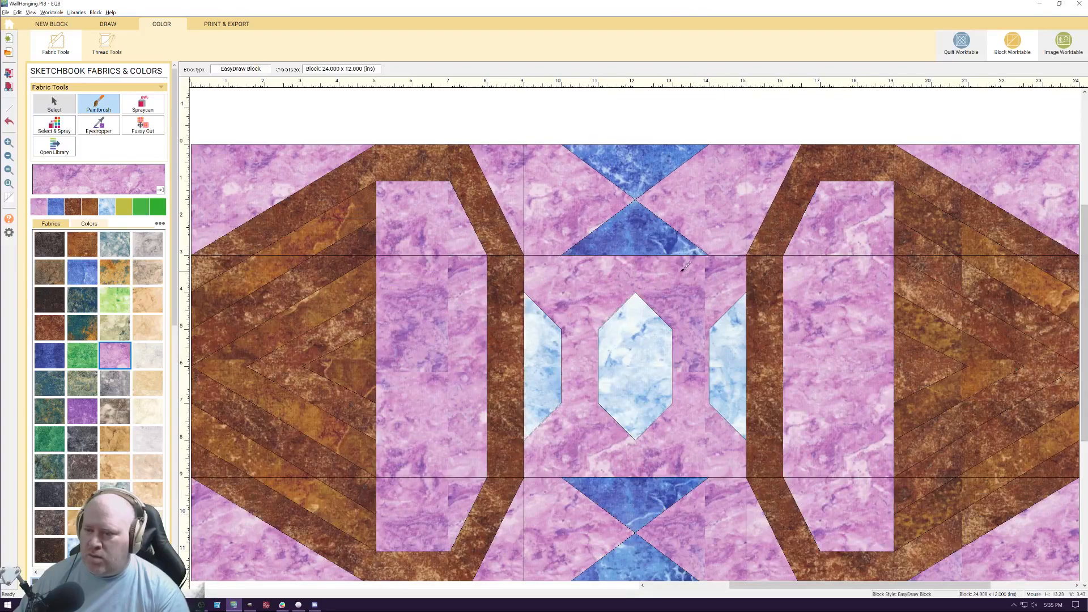
scroll(673, 275, "down", 1)
scroll(673, 274, "down", 1)
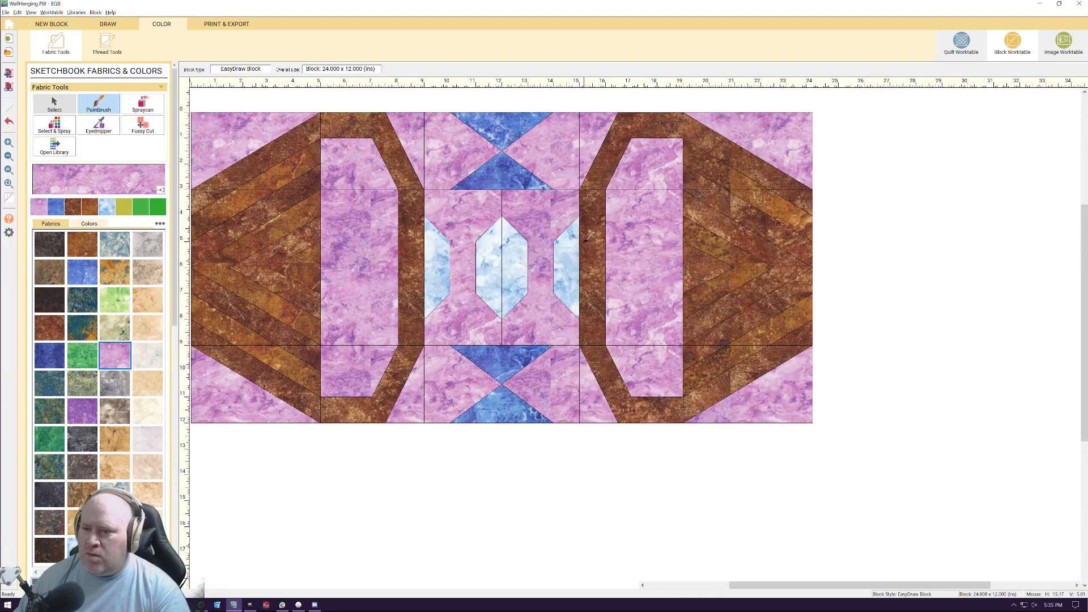
scroll(589, 235, "up", 2)
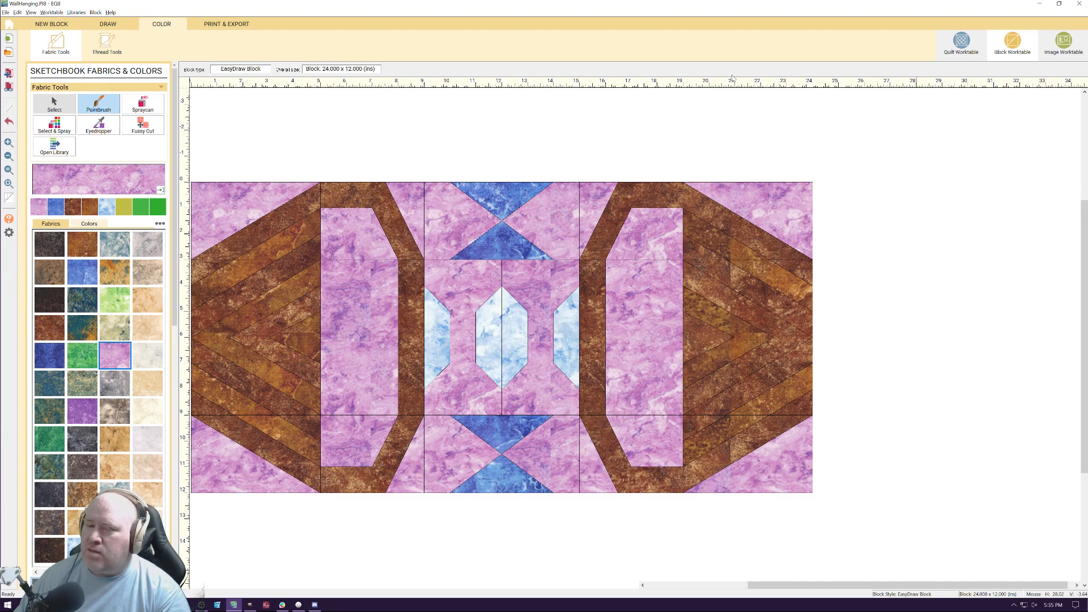
Set the pink-background coloring of the custom block into both block spaces of the wall hanging quilt
left_click(961, 41)
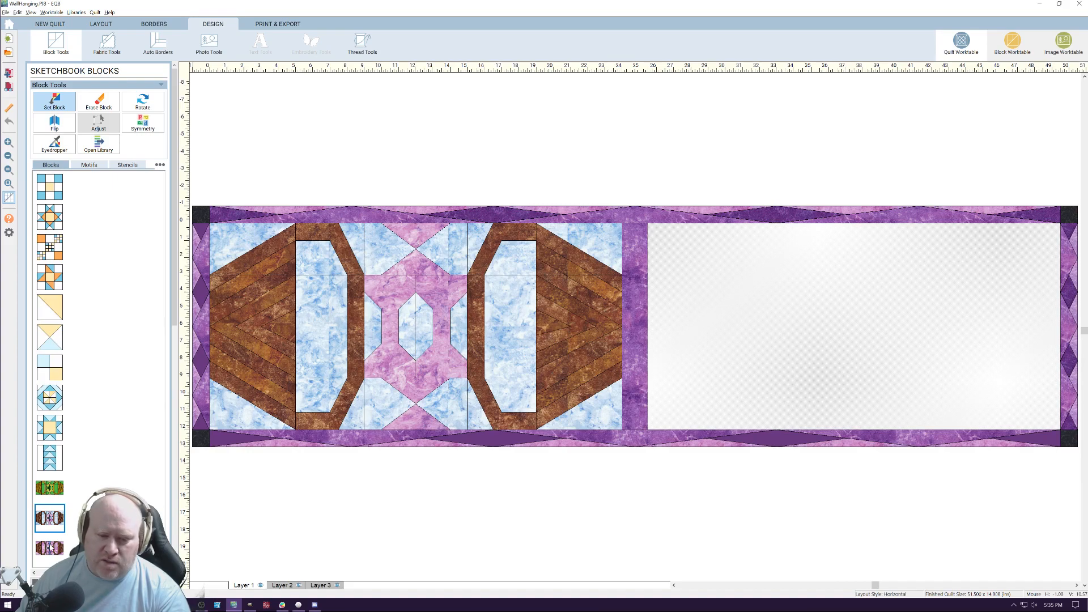
right_click(54, 550)
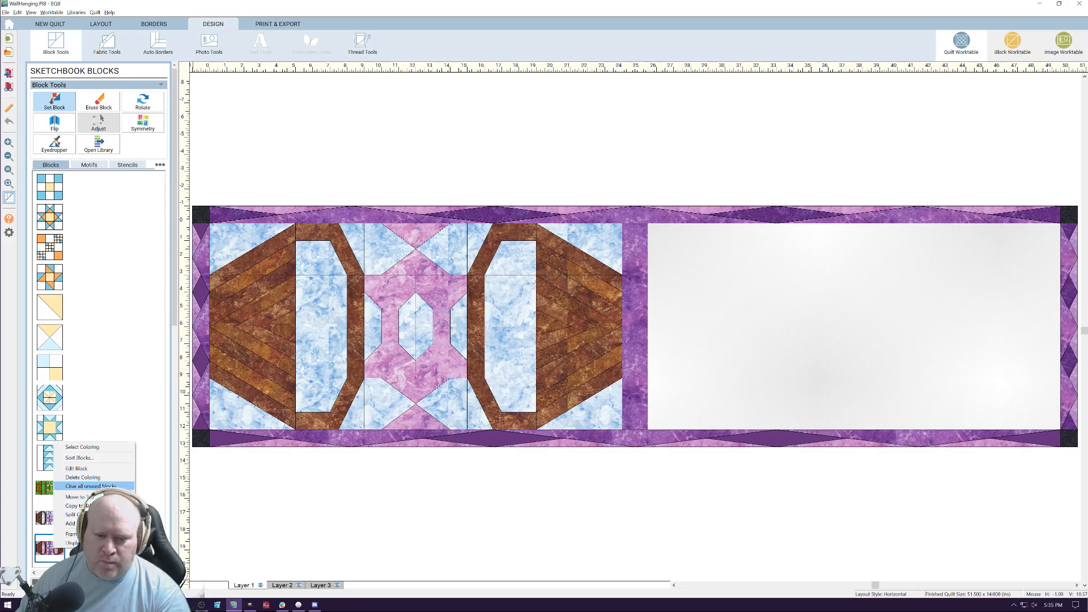
left_click(106, 447)
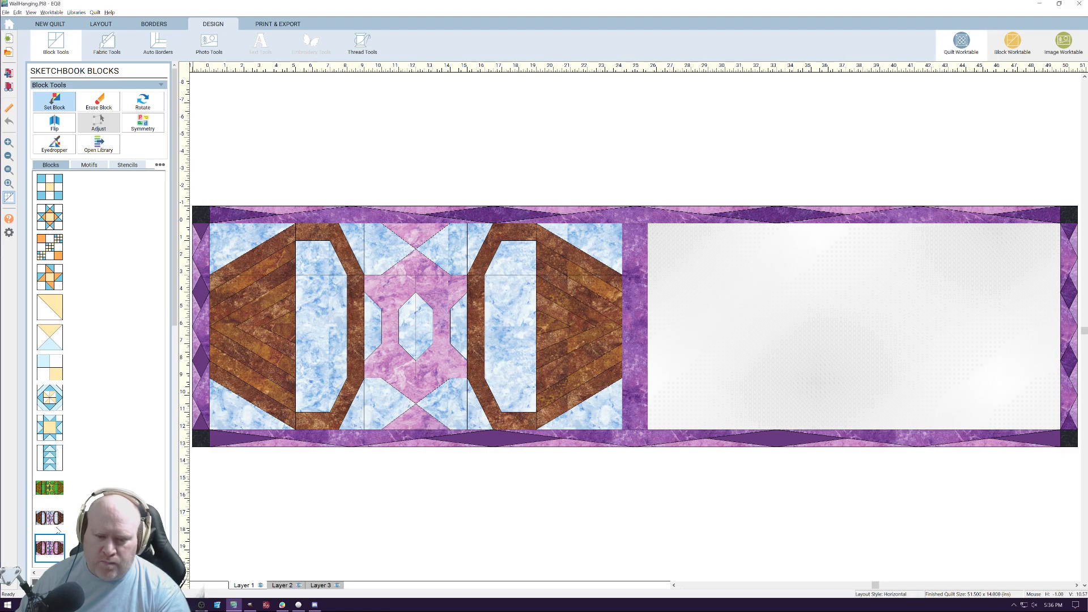
left_click(717, 336)
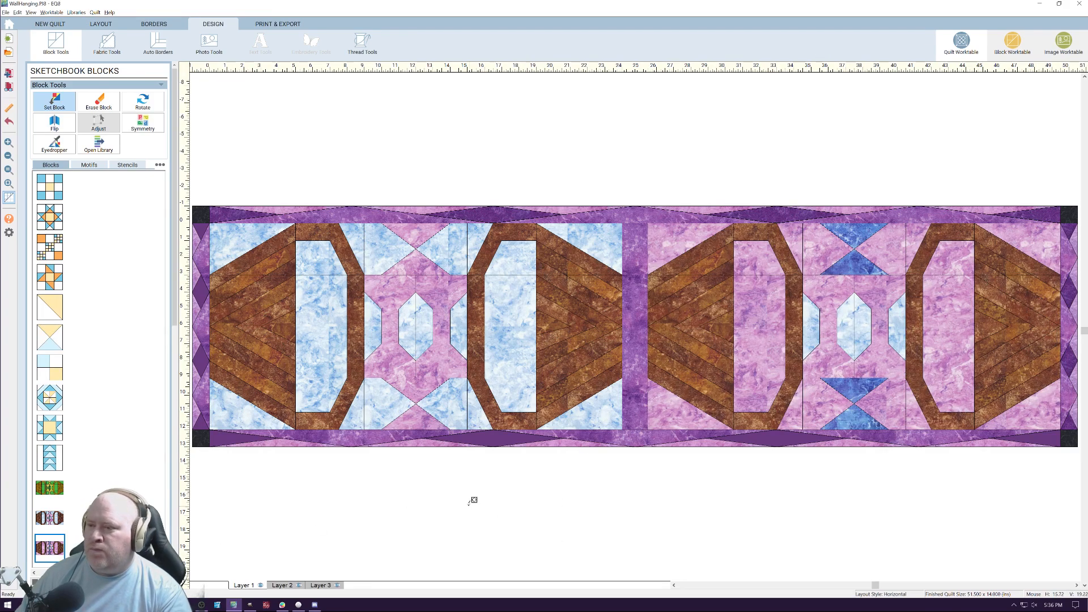
left_click(420, 398)
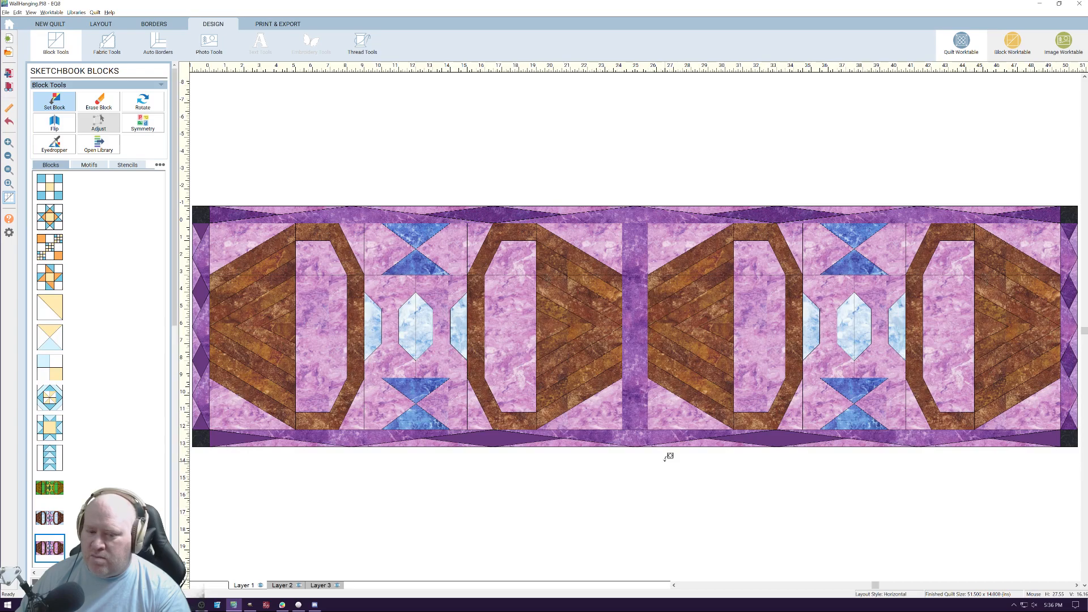
Paint both halves of the centre square's background on the custom block with the dark teal marbled fabric
left_click(1015, 41)
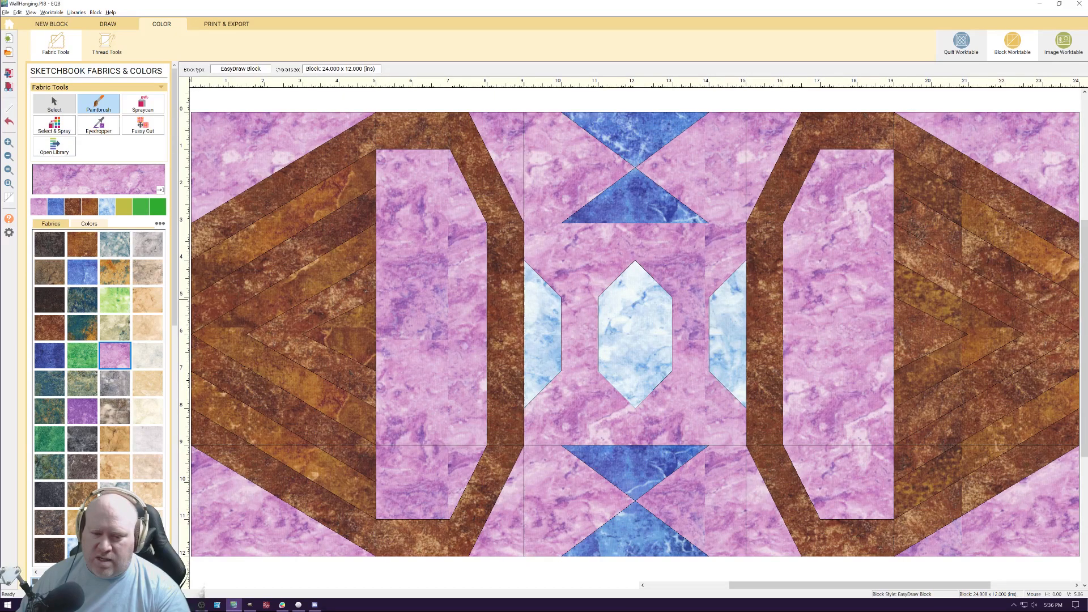
left_click(115, 489)
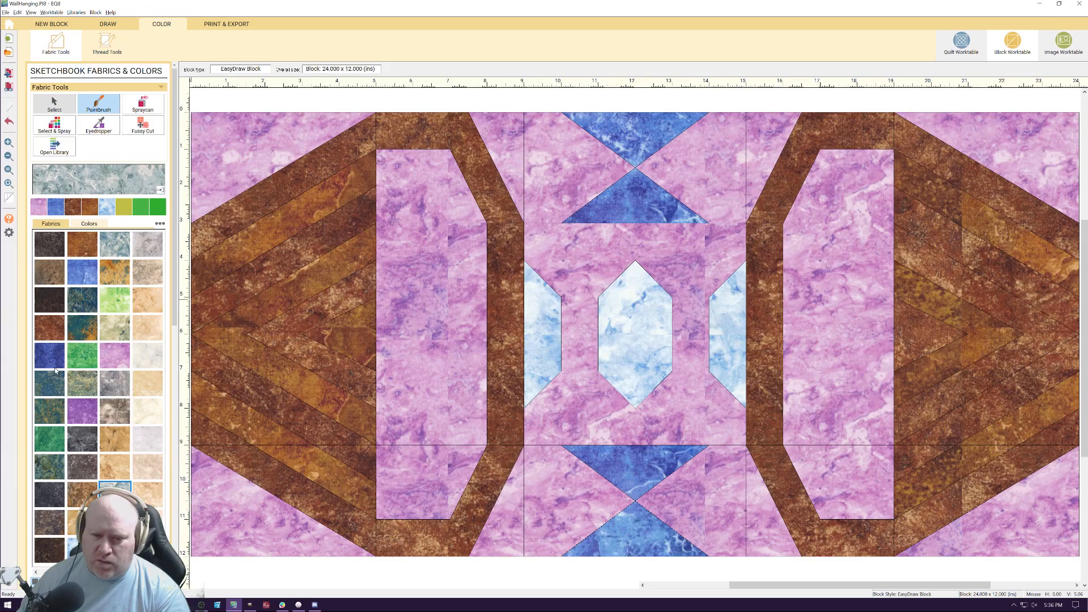
left_click(82, 298)
left_click(603, 259)
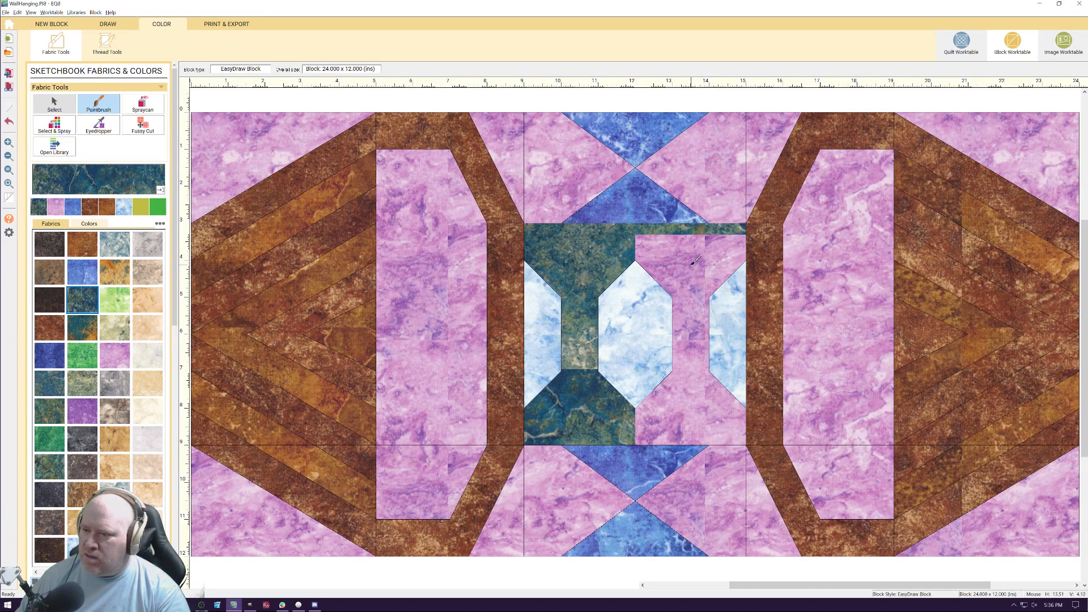
left_click(692, 264)
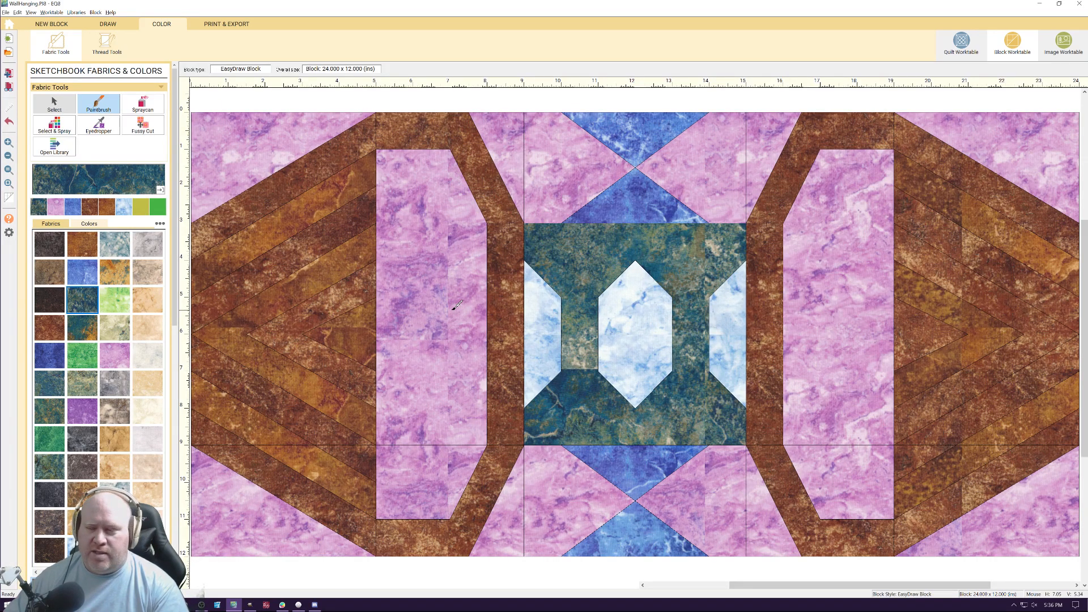
Paint the centre gem and the two half gems beside it with the same dark teal fabric
left_click(533, 331)
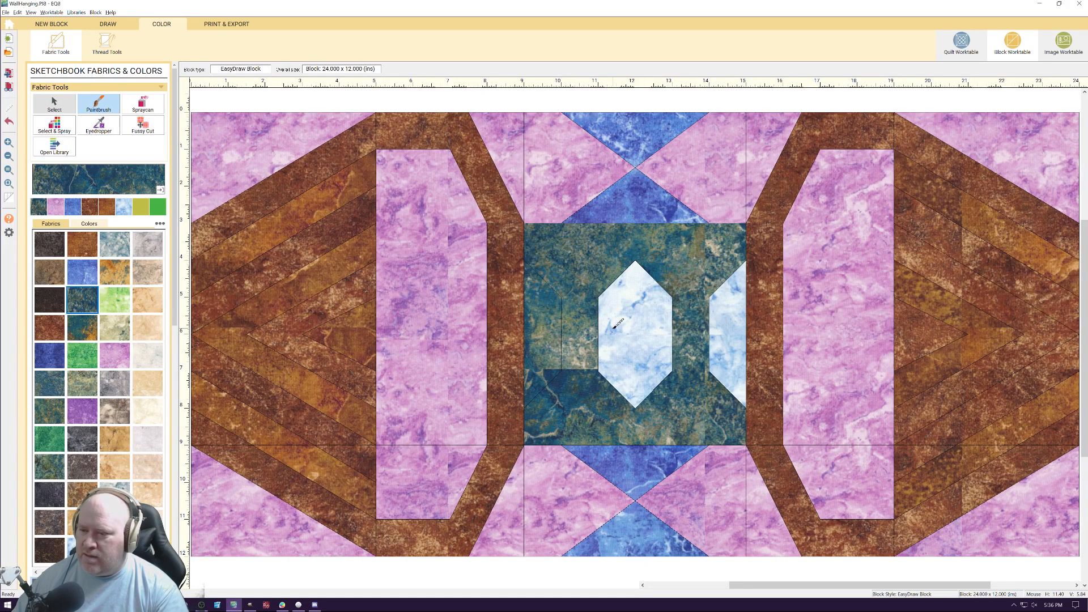
left_click(628, 326)
left_click(661, 327)
left_click(713, 329)
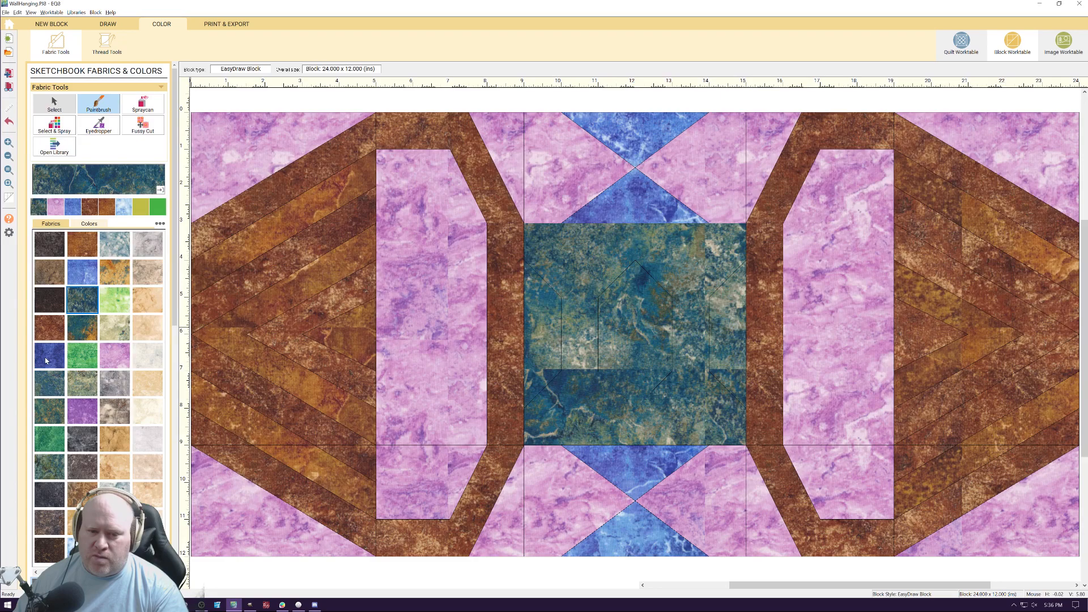
Try the blue marbled fabric on the centre square's background around the teal gems
left_click(75, 211)
left_click(579, 323)
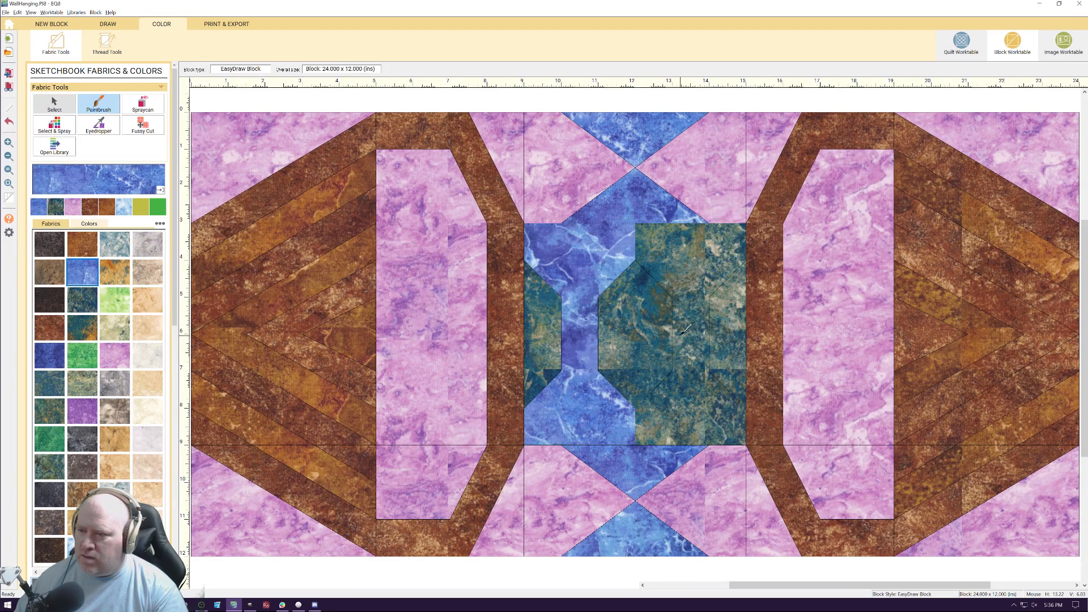
left_click(682, 334)
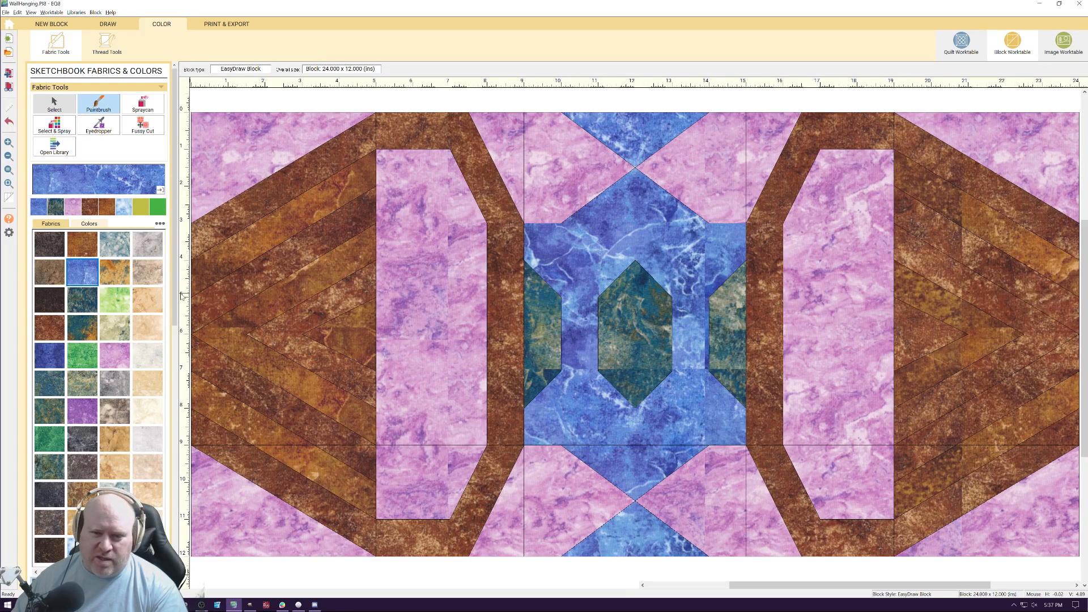
left_click(115, 301)
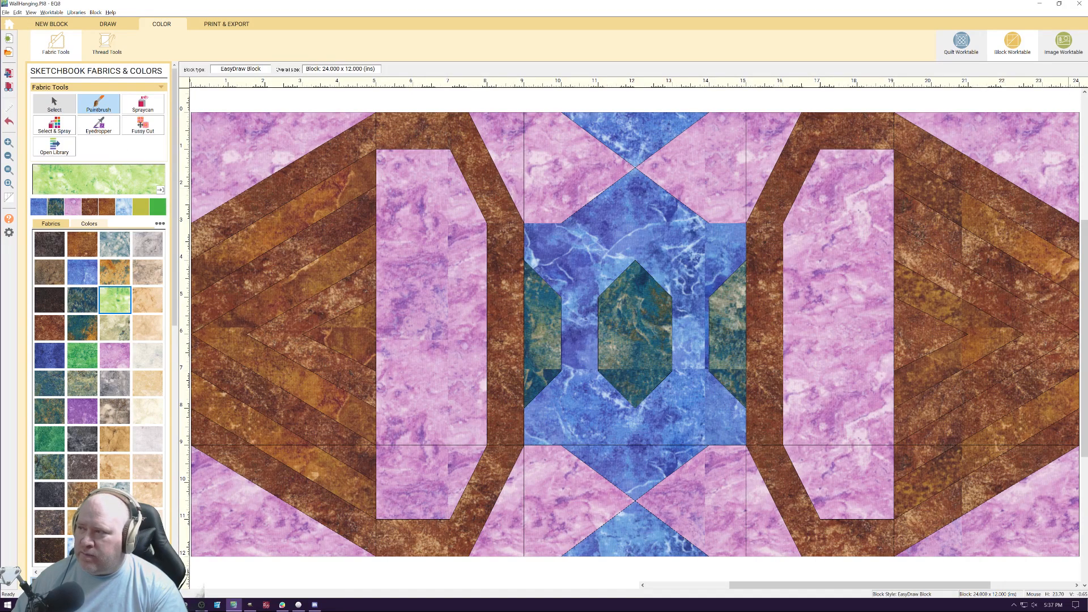
left_click(1067, 42)
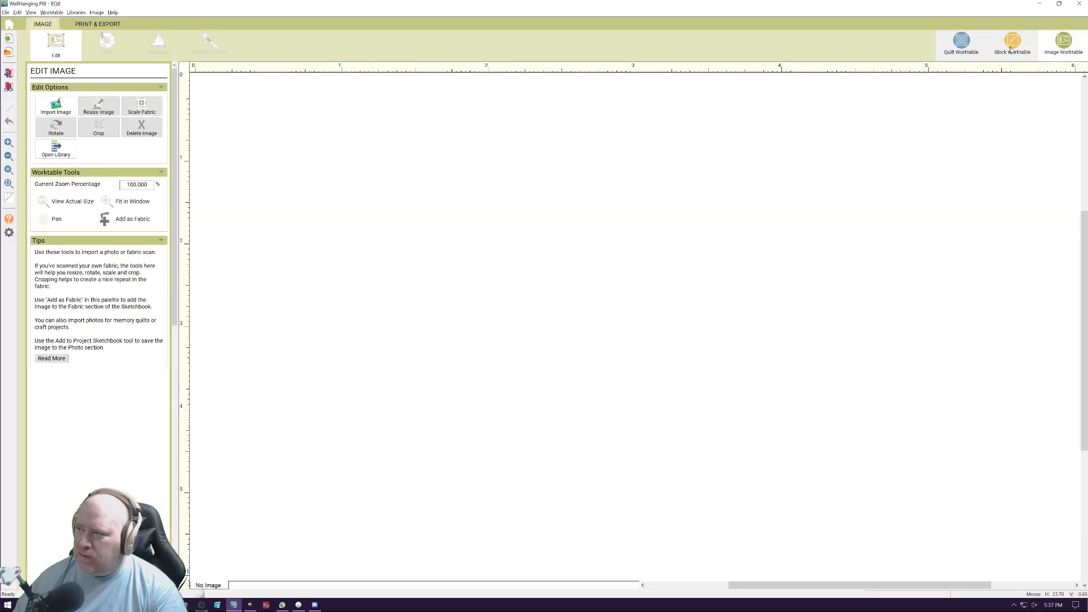
left_click(961, 42)
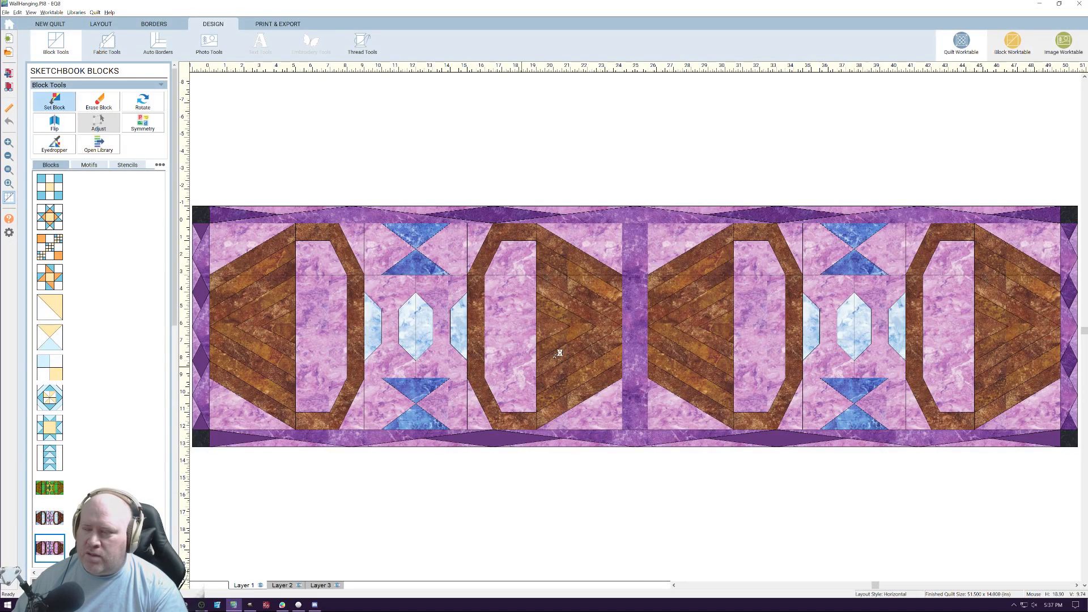
left_click(1012, 42)
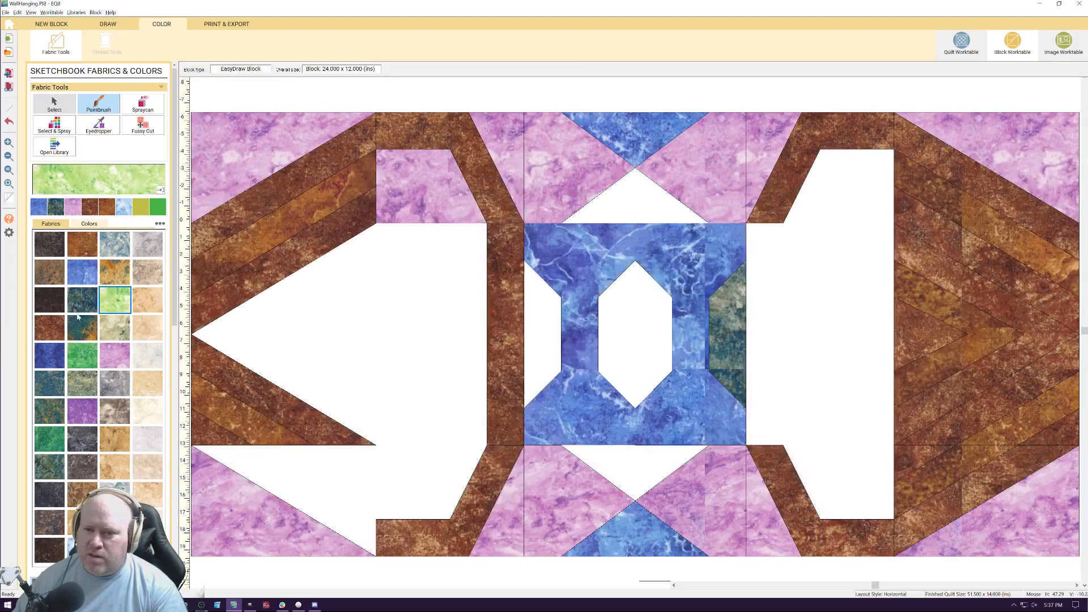
Delete the vertical line and both diagonals that outline the left half gem in the block drawing
left_click(108, 24)
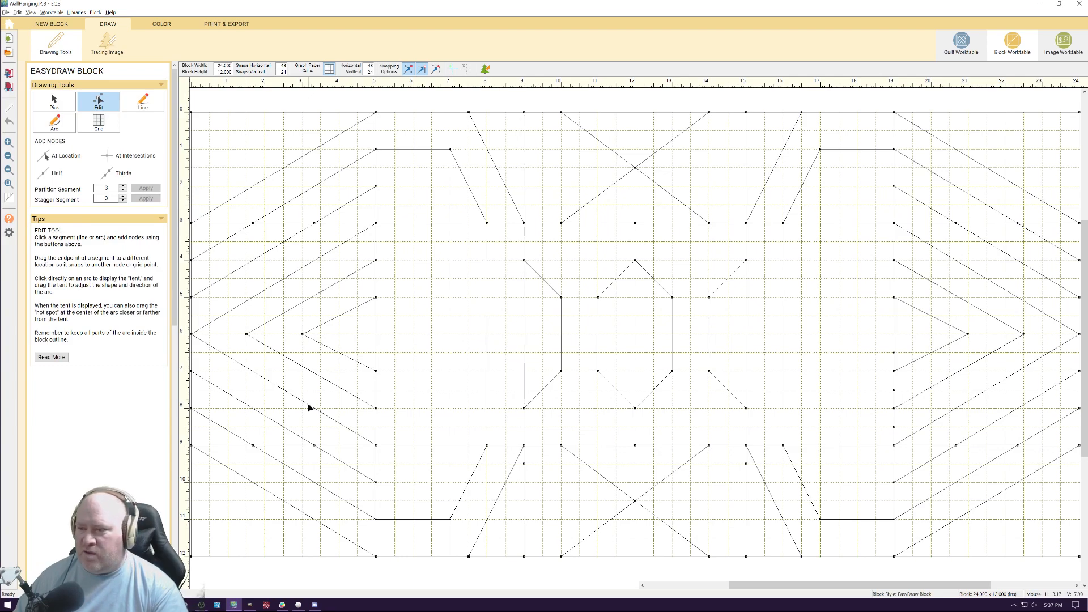
left_click(55, 102)
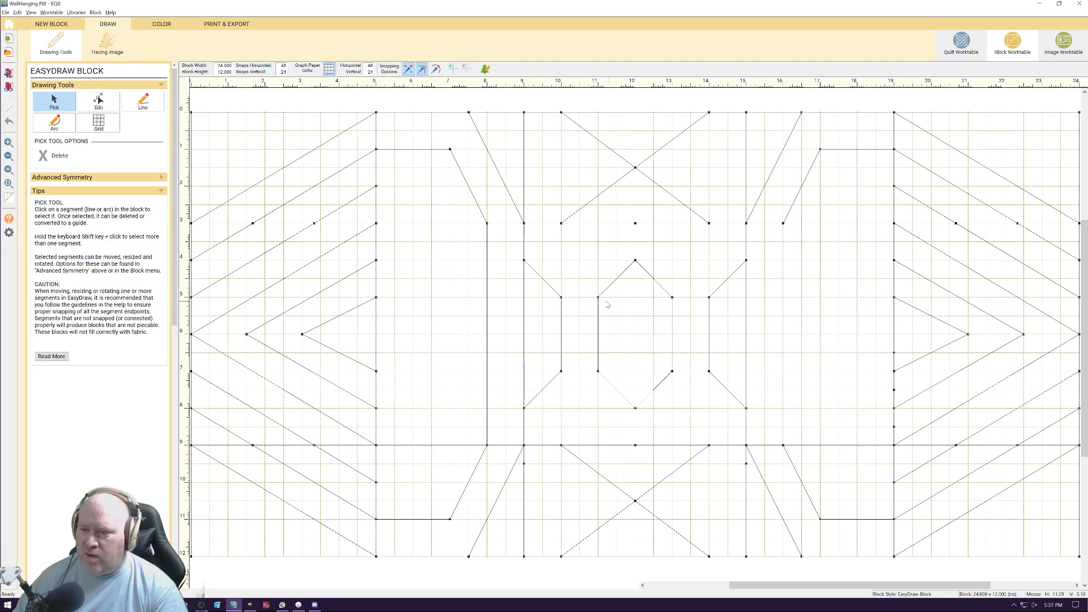
left_click(560, 316)
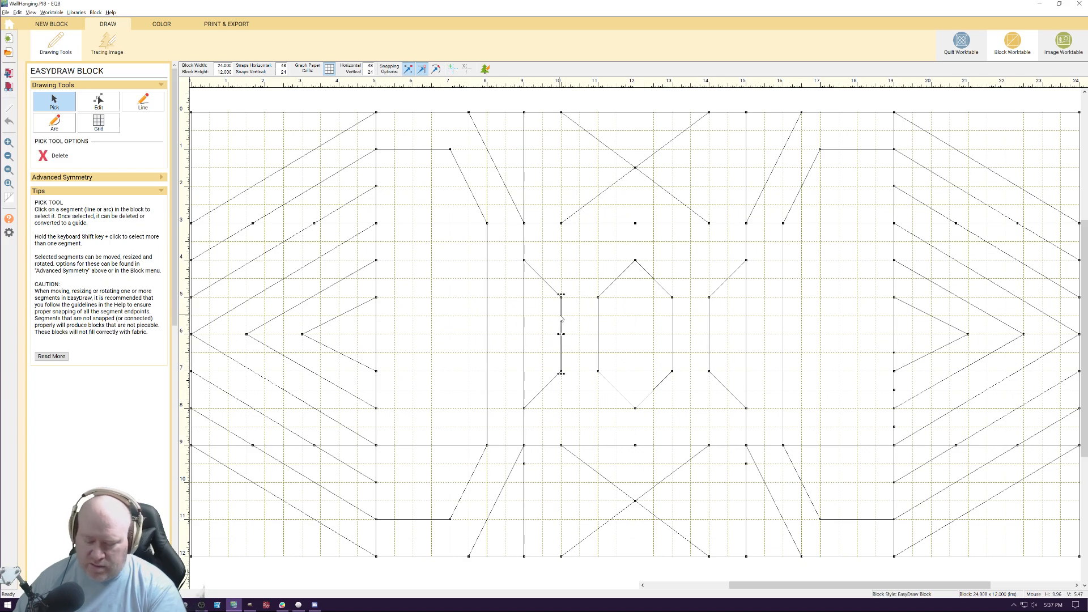
key("Delete")
left_click(542, 277)
key("Delete")
left_click(554, 378)
key("Delete")
Delete the short vertical lines below and above the centre gem
left_click(634, 425)
key("Delete")
left_click(636, 244)
key("Delete")
Delete the vertical line and both diagonals that outline the right half gem
left_click(710, 309)
key("Delete")
left_click(726, 279)
key("Delete")
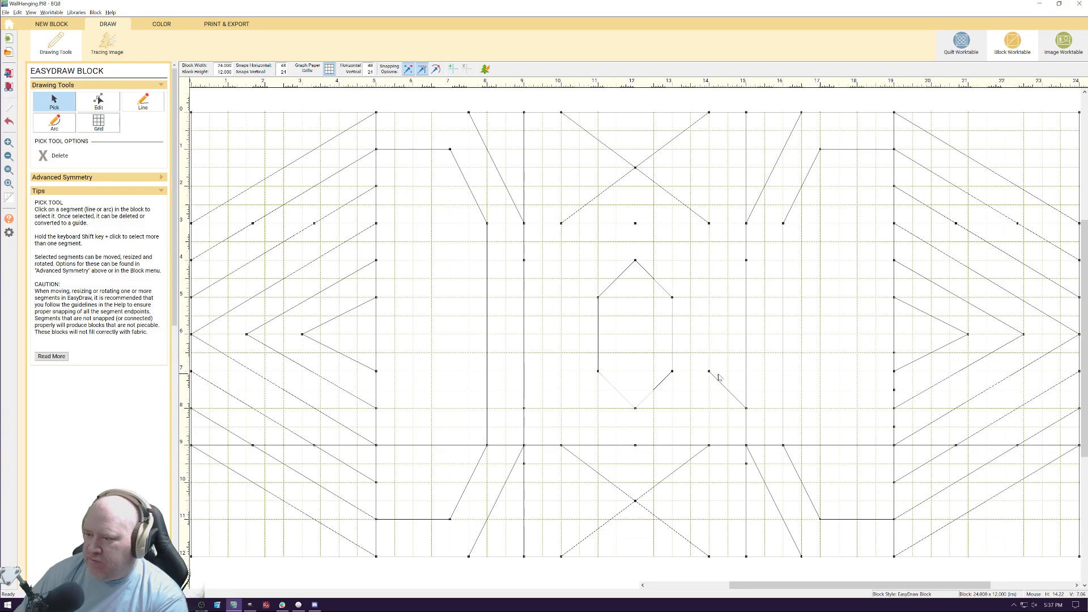
left_click(721, 382)
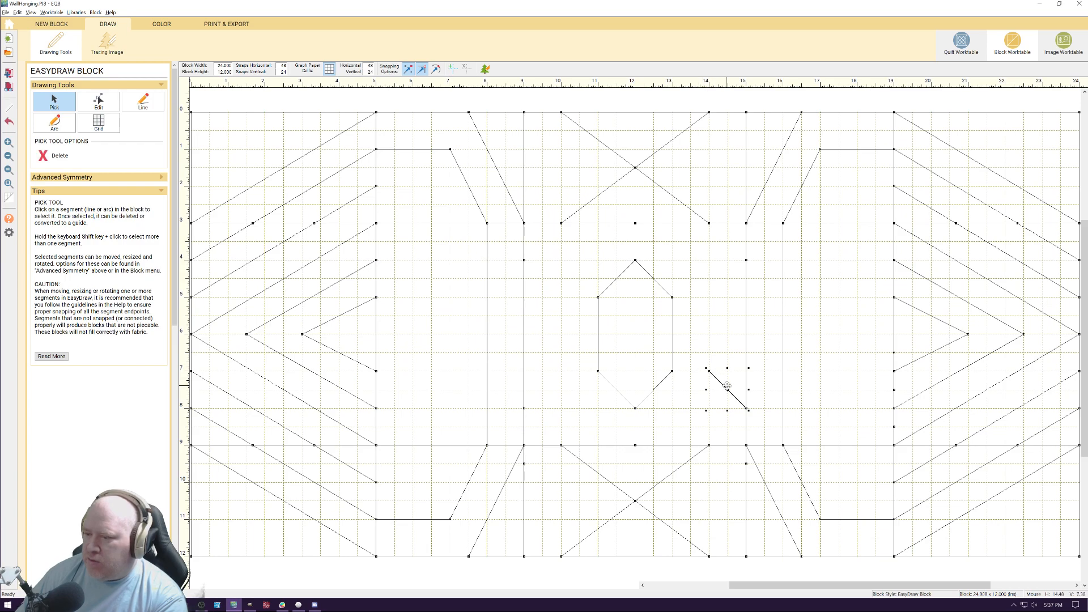
key("Delete")
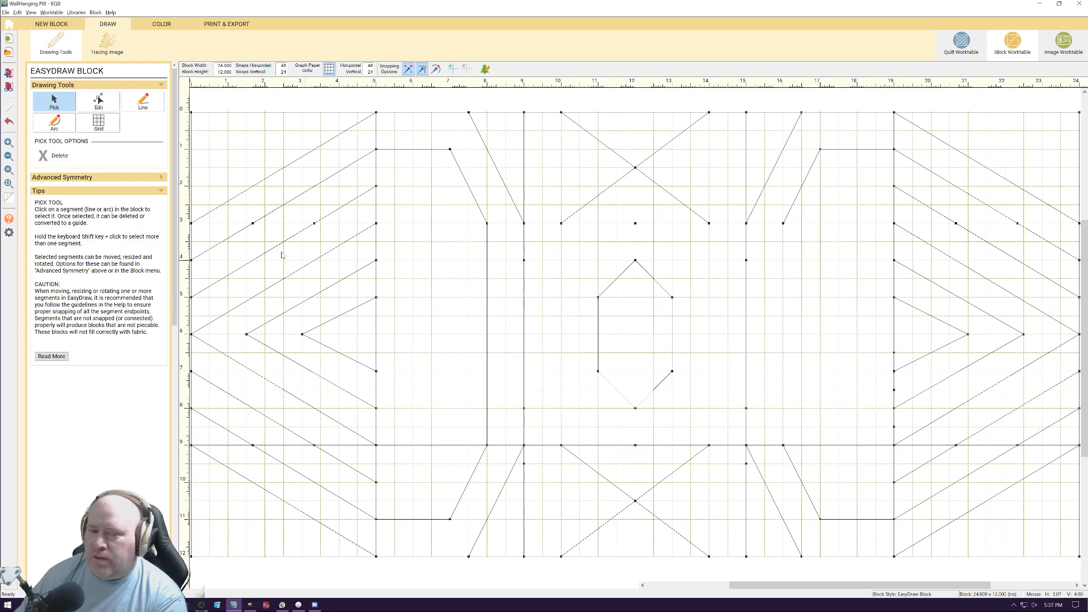
Draw a diagonal line across each corner of the centre square, cutting 1 inch off both sides
left_click(143, 102)
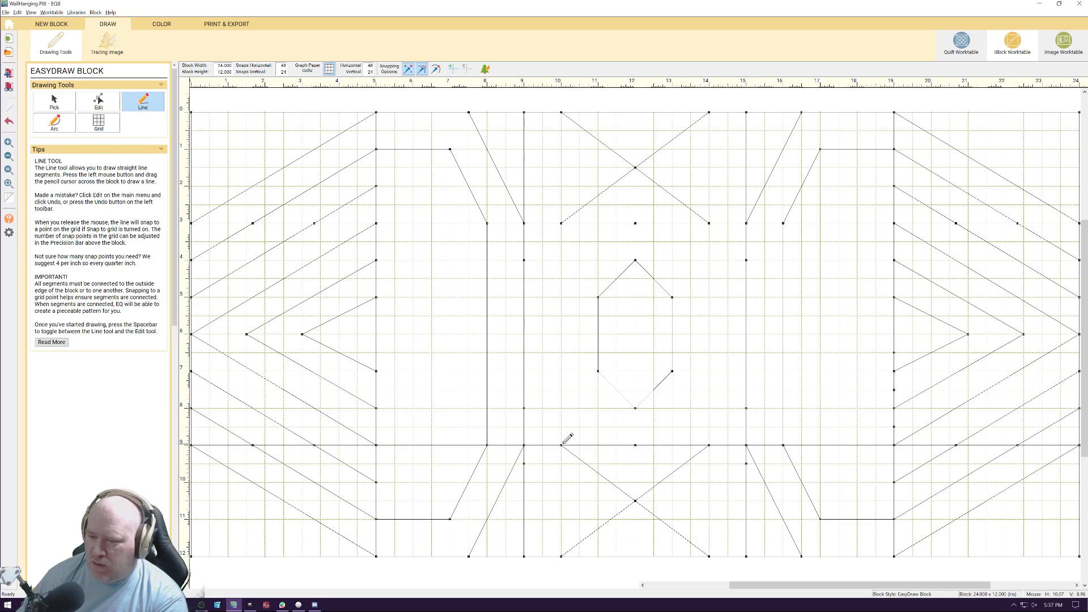
left_click_drag(561, 445, 524, 408)
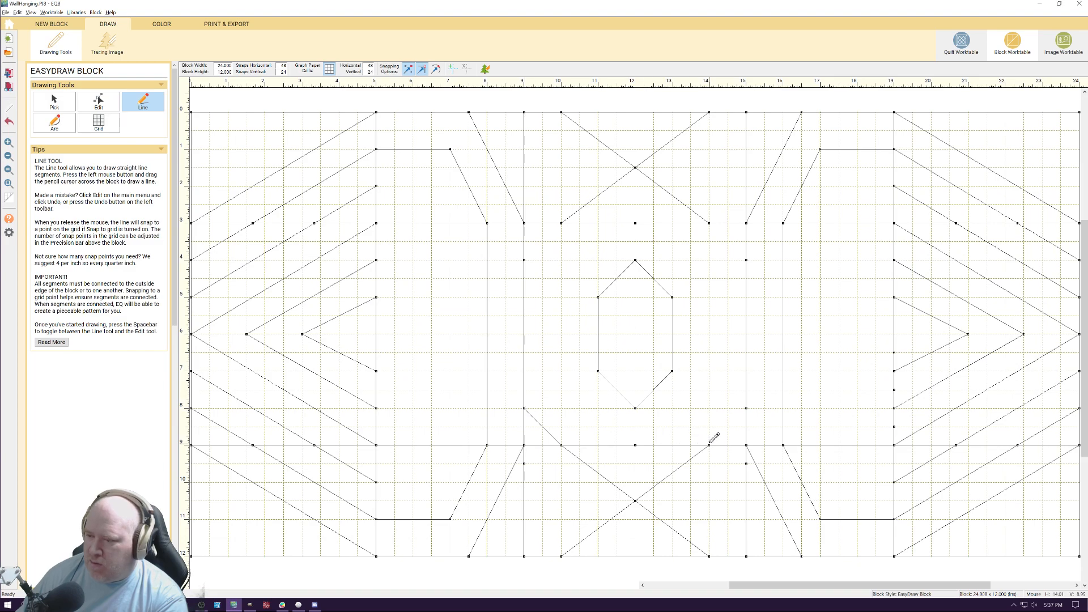
left_click_drag(709, 445, 746, 408)
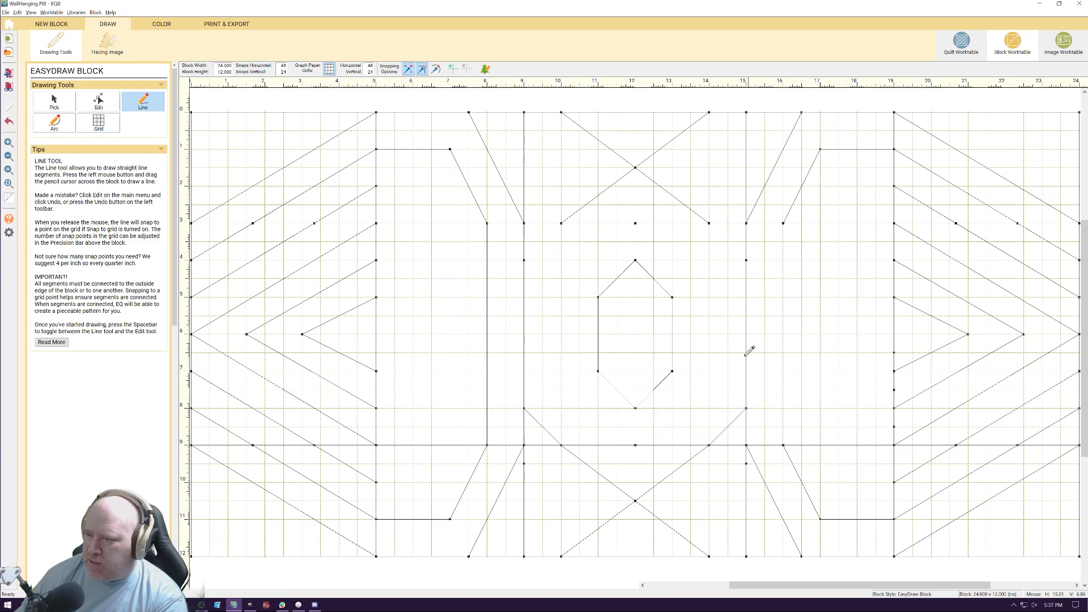
left_click_drag(746, 259, 709, 223)
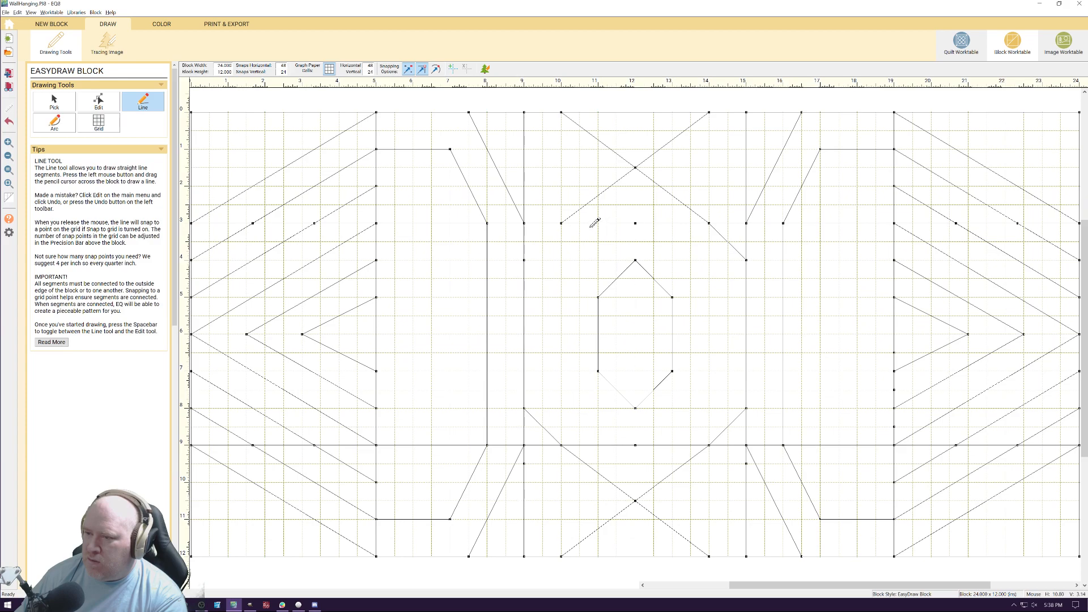
left_click_drag(562, 222, 525, 256)
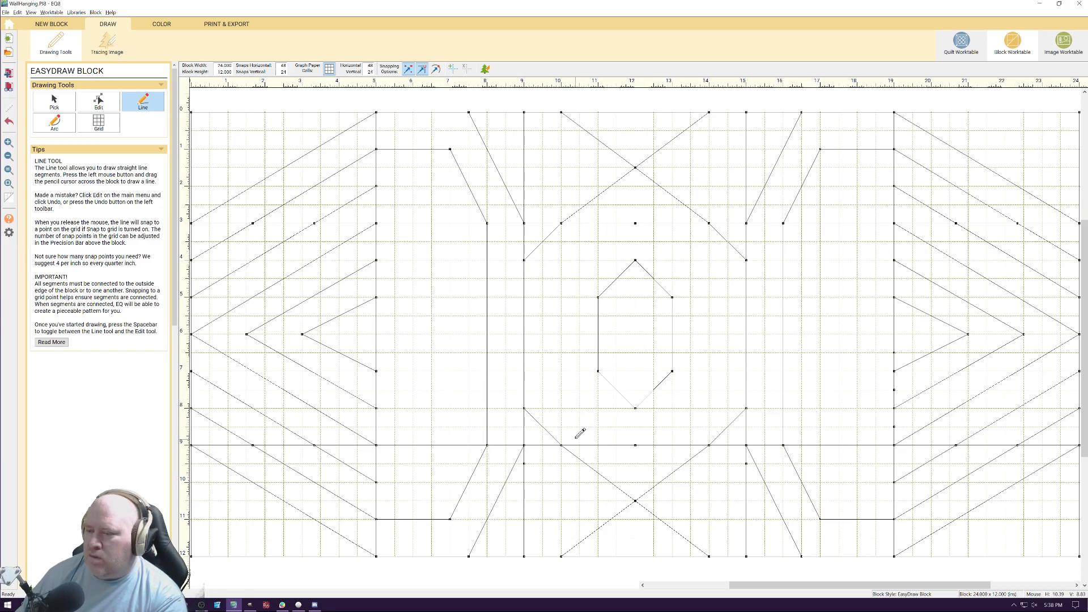
Draw lines from the centre gem's side corners to the midpoints of the square's left and right edges, forming pointed star tips
mouse_move(599, 296)
left_mouse_down()
mouse_move(525, 333)
mouse_move(598, 370)
left_mouse_up()
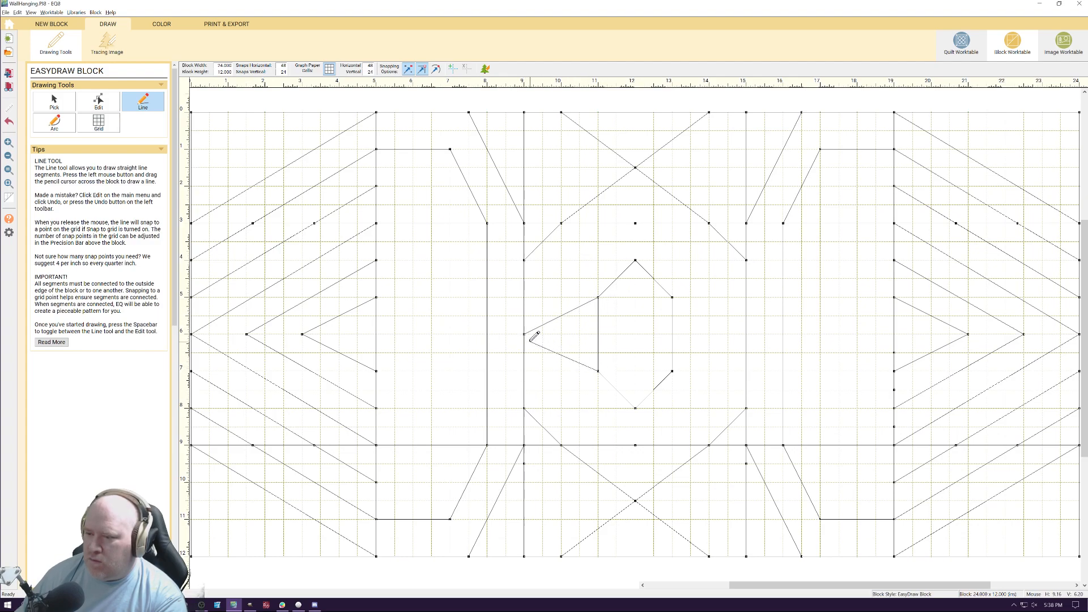
left_click_drag(672, 297, 746, 334)
left_click_drag(672, 370, 746, 334)
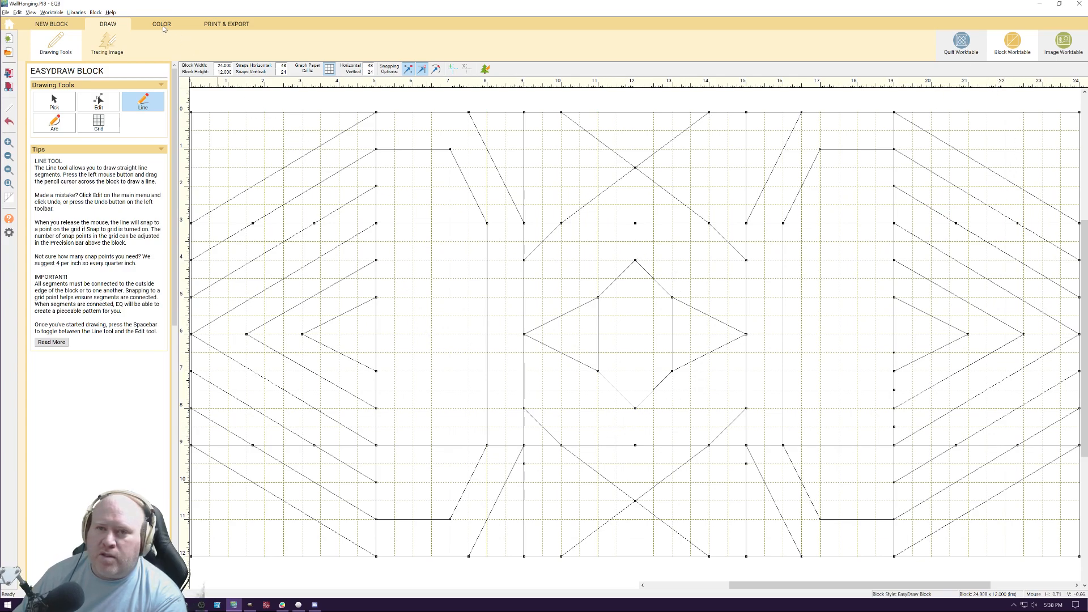
Paint the centre square's upper-left corner and both side star tips with the pale grey-blue marbled fabric
left_click(162, 26)
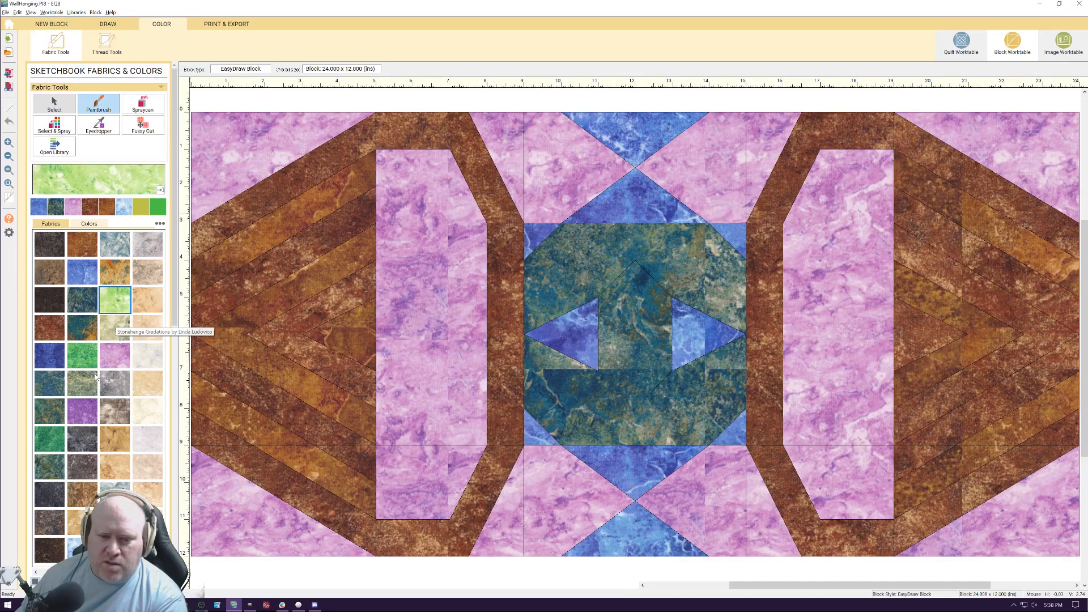
left_click(83, 547)
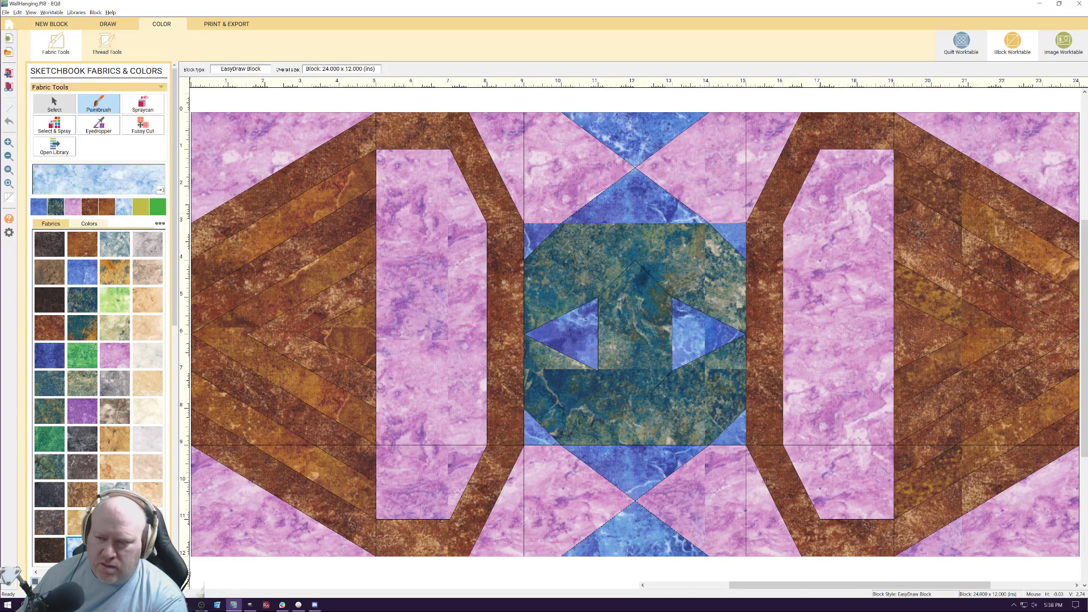
left_click(115, 492)
left_click(493, 321)
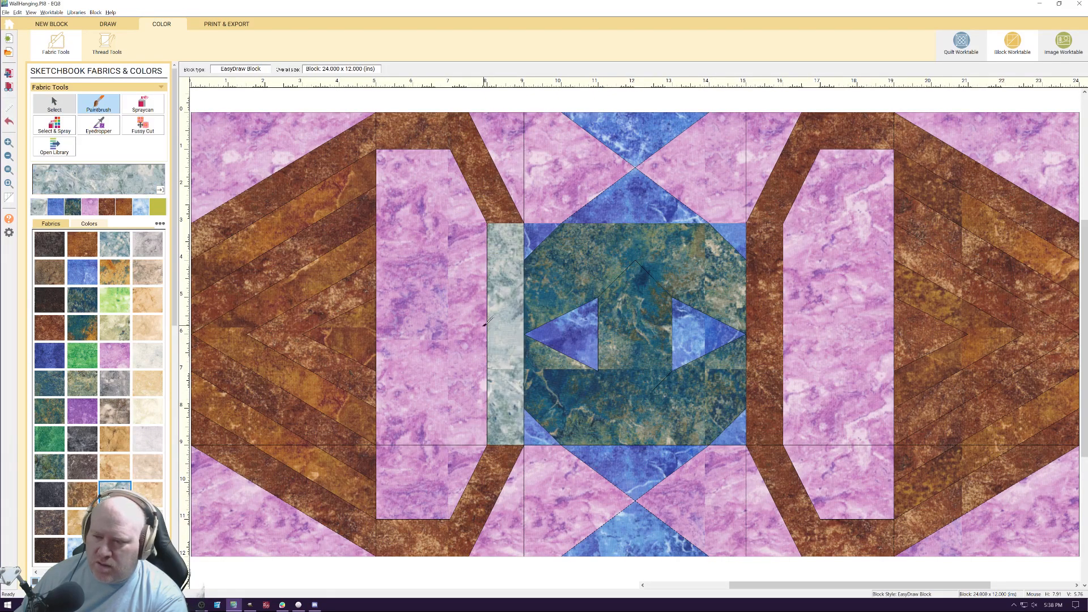
key("ctrl+z")
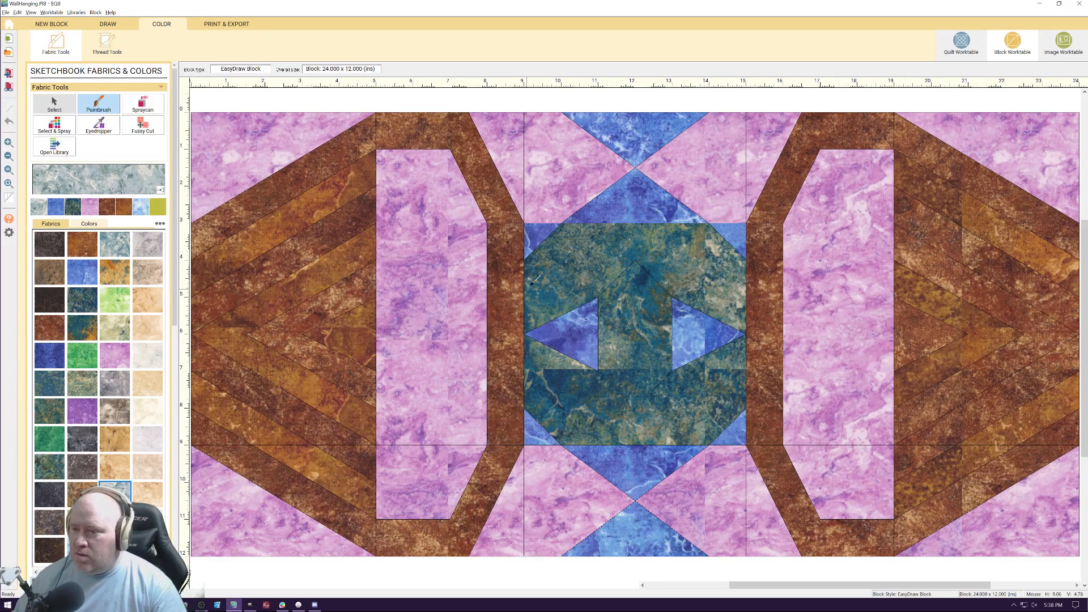
left_click(537, 240)
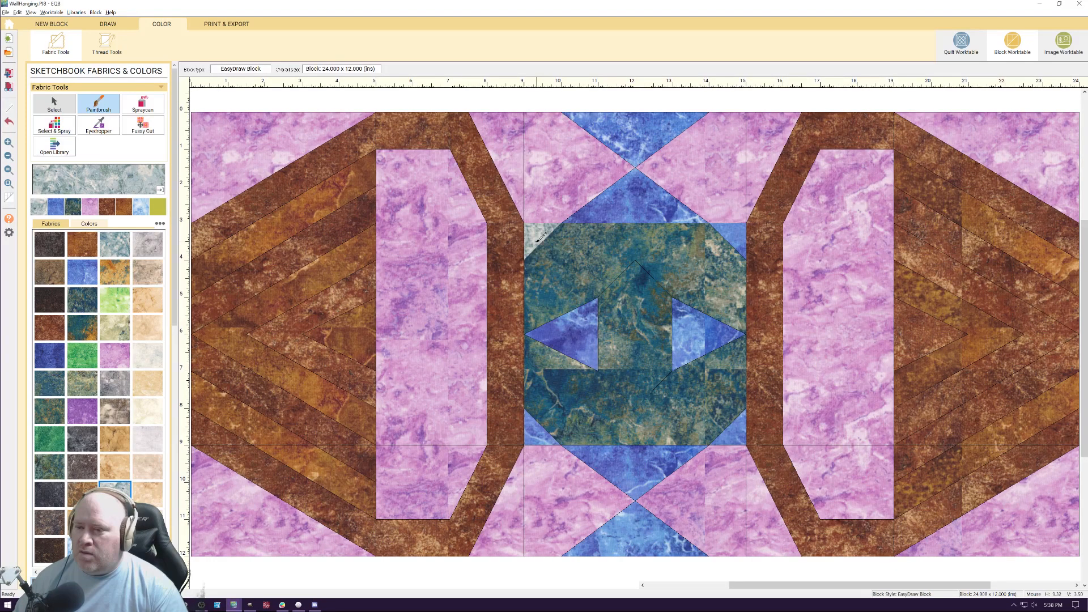
left_click(566, 335)
left_click(712, 332)
Paint the upper hourglass and the centre square's two right corners with the pale grey-blue fabric
left_click(640, 202)
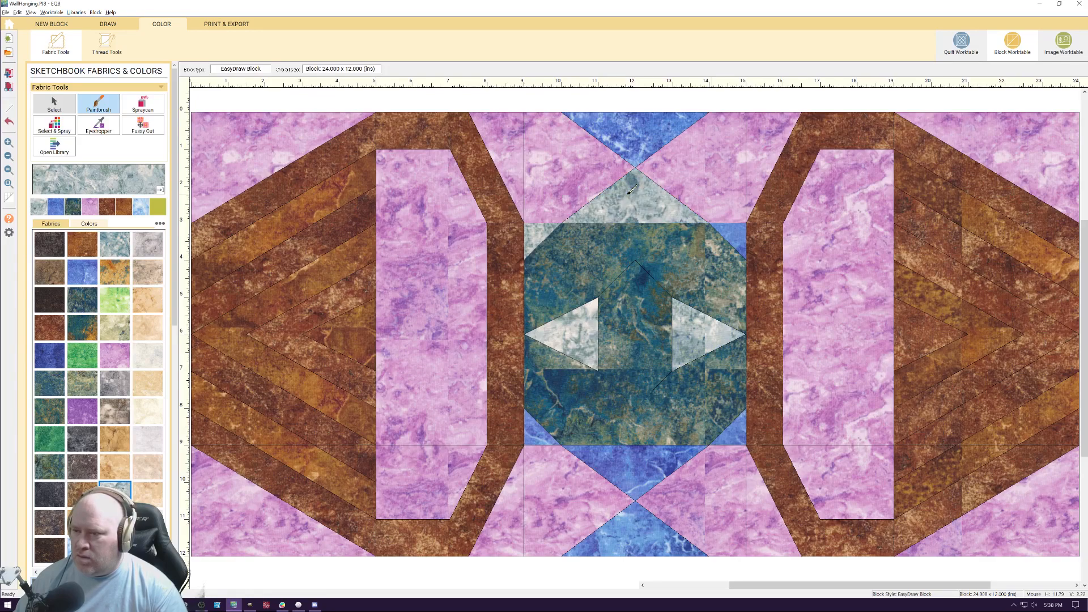
left_click(635, 142)
left_click(736, 243)
left_click(740, 433)
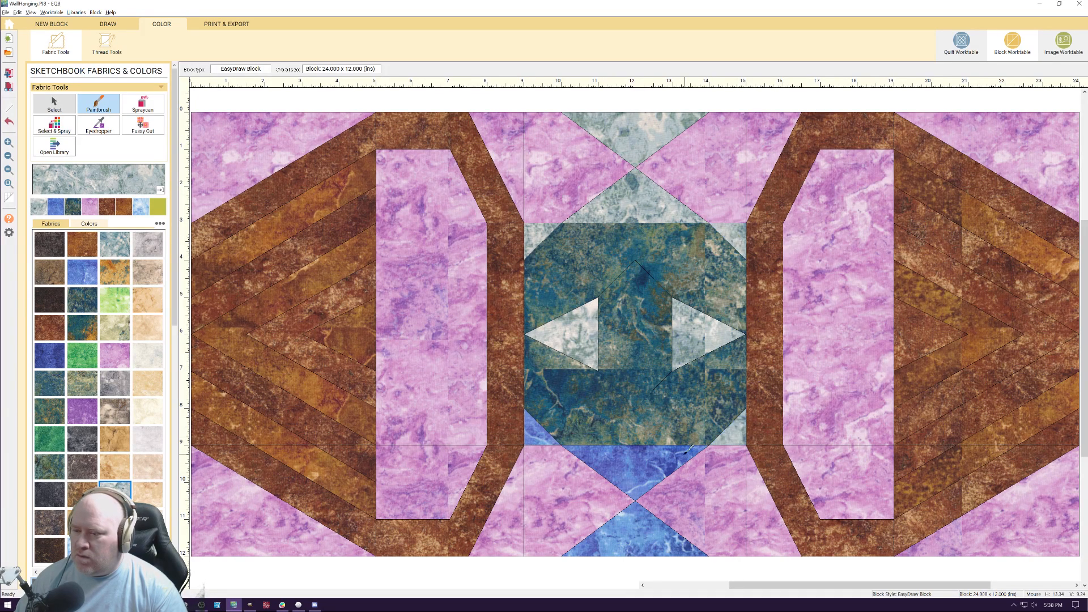
Paint the lower hourglass, the centre square's lower-left corner and both halves of the centre gem with the pale grey-blue fabric
left_click(669, 453)
left_click(552, 431)
left_click(640, 516)
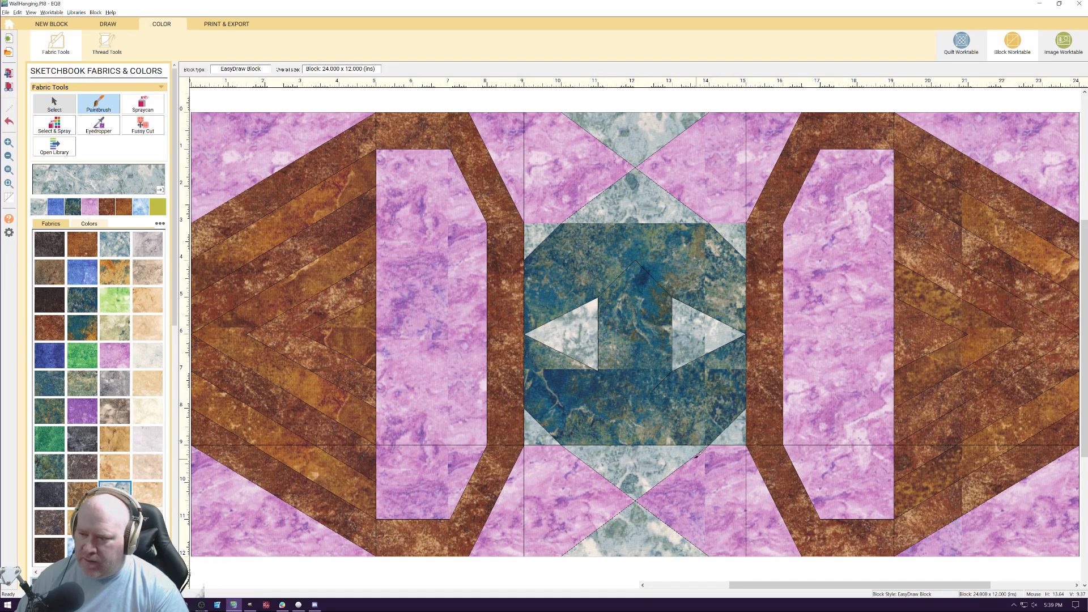
left_click(637, 391)
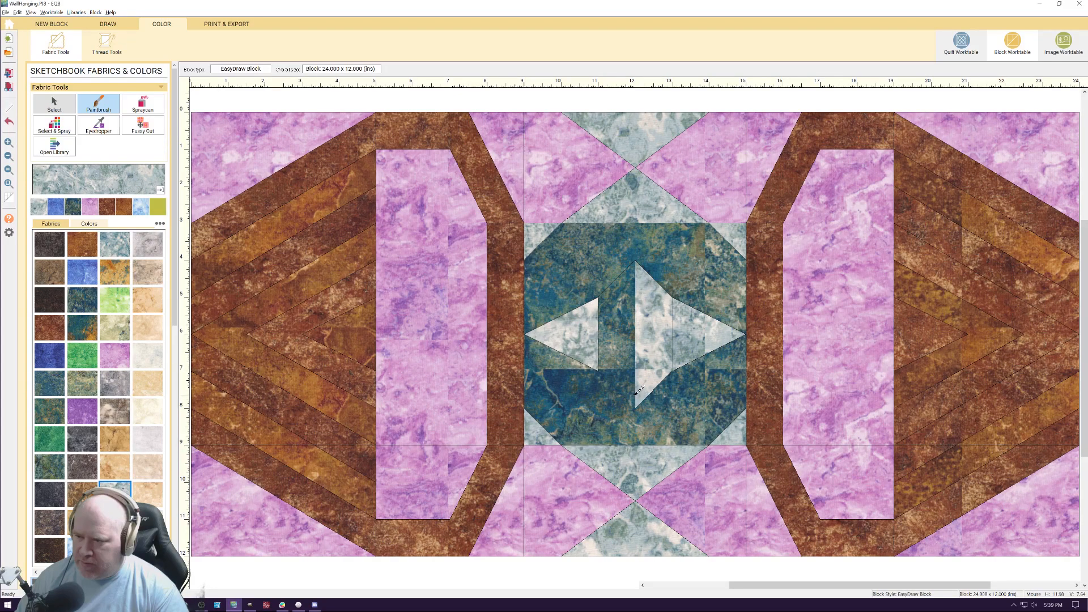
left_click(622, 381)
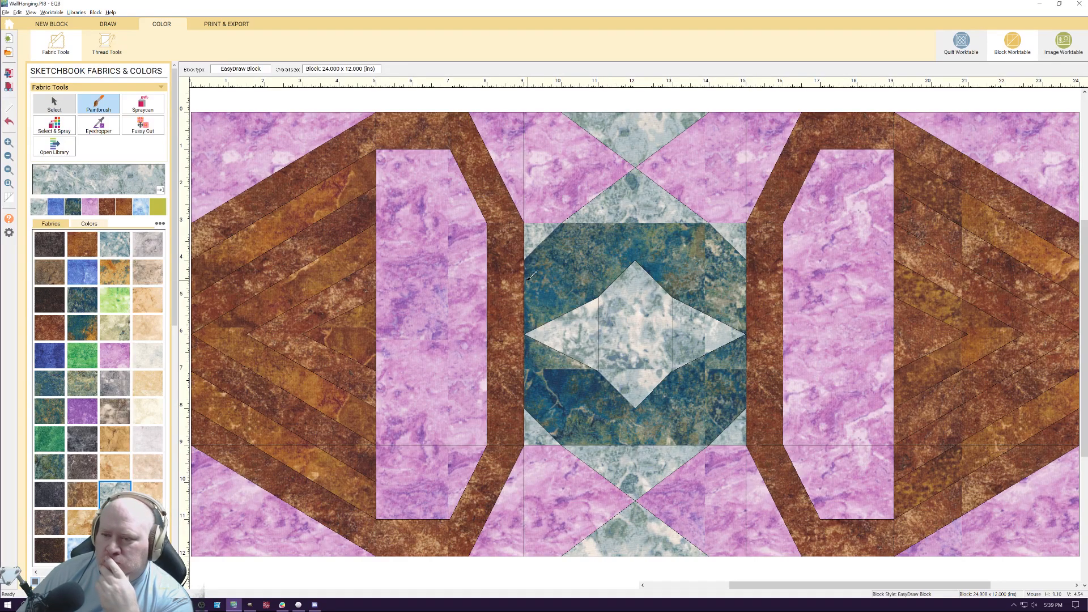
Paint the left long panel's middle and upper sections and the background patches left of the upper hourglass with the pale grey-blue marbled fabric
left_click(453, 293)
left_click(447, 209)
left_click(570, 176)
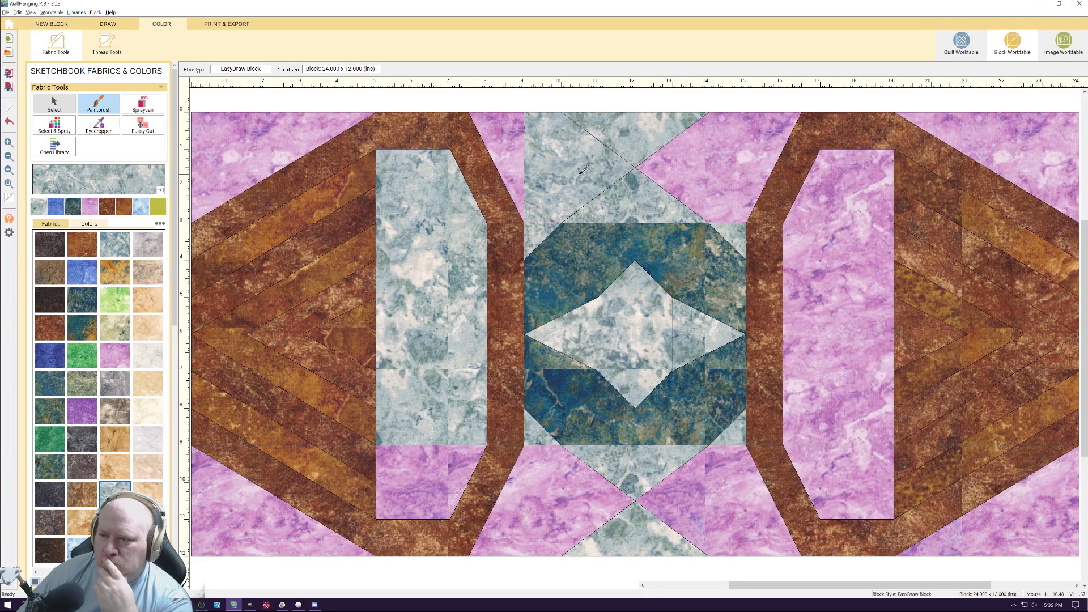
left_click(515, 157)
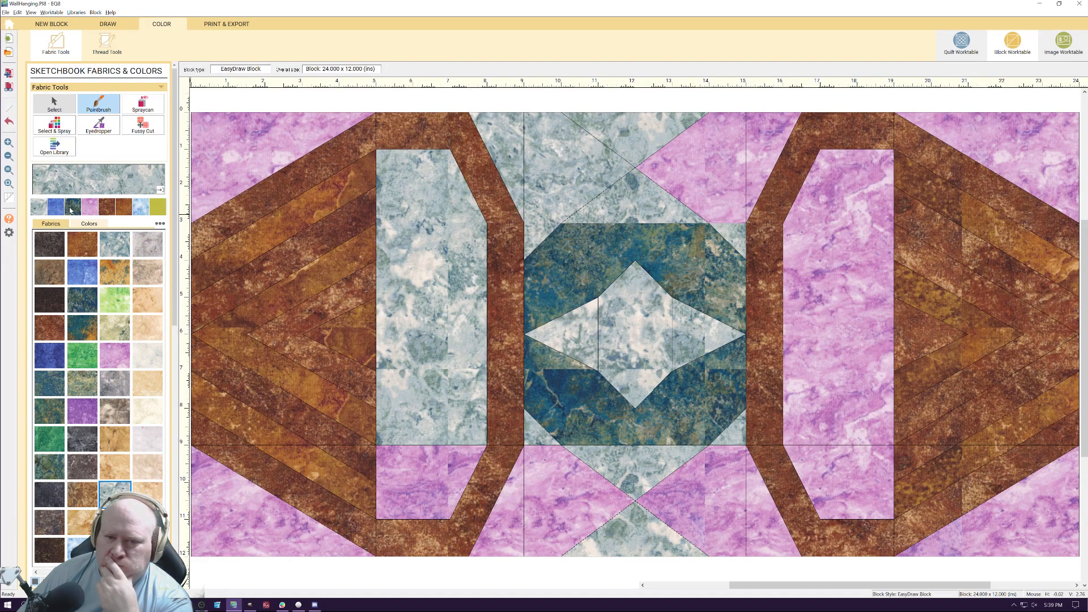
Paint all four triangles of the upper and lower hourglasses with the dark teal marbled fabric
left_click(70, 209)
left_click(649, 206)
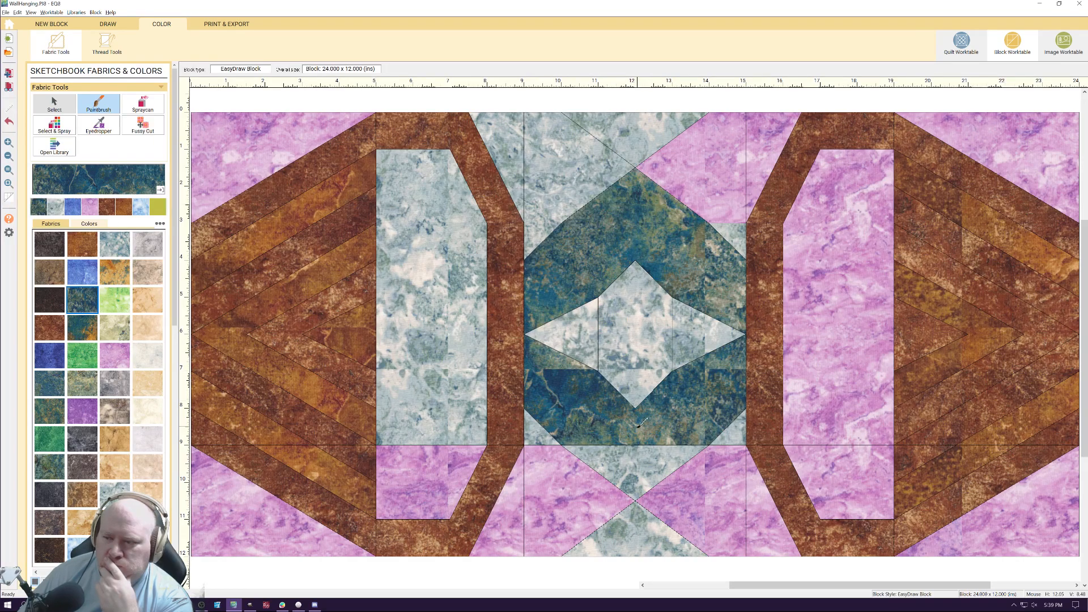
left_click(637, 479)
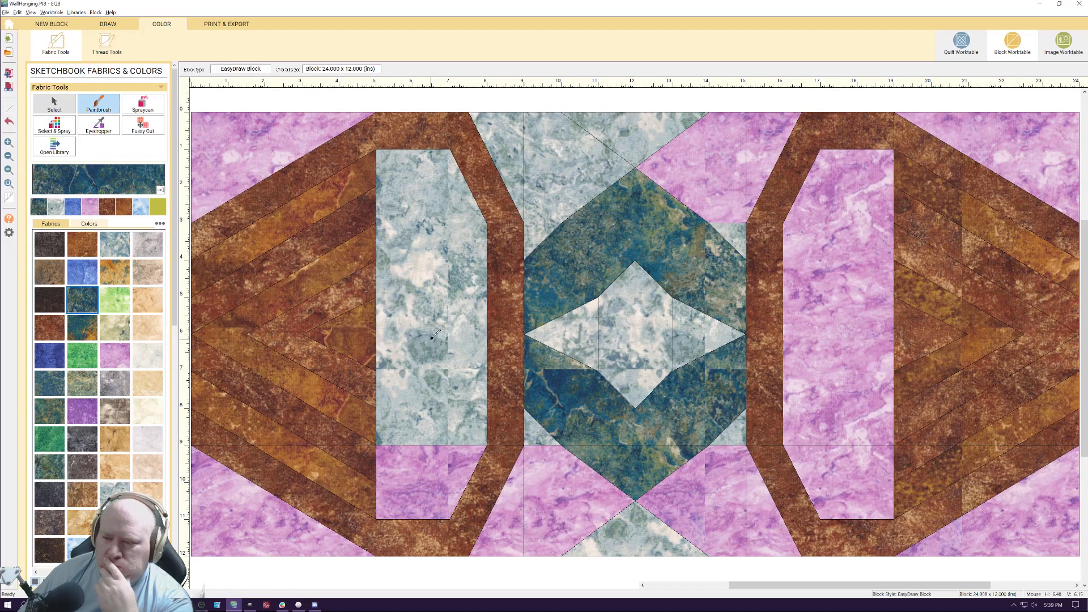
left_click(635, 136)
left_click(642, 536)
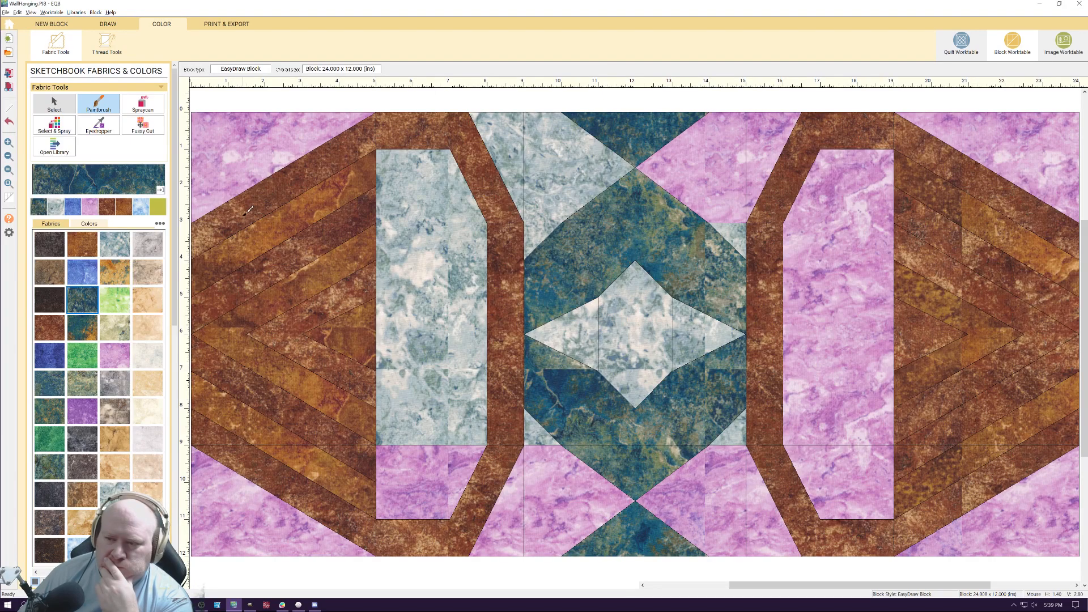
Paint the background patches left of the lower hourglass and the left long panel's bottom section with the pale grey-blue fabric
left_click(58, 209)
left_click(546, 476)
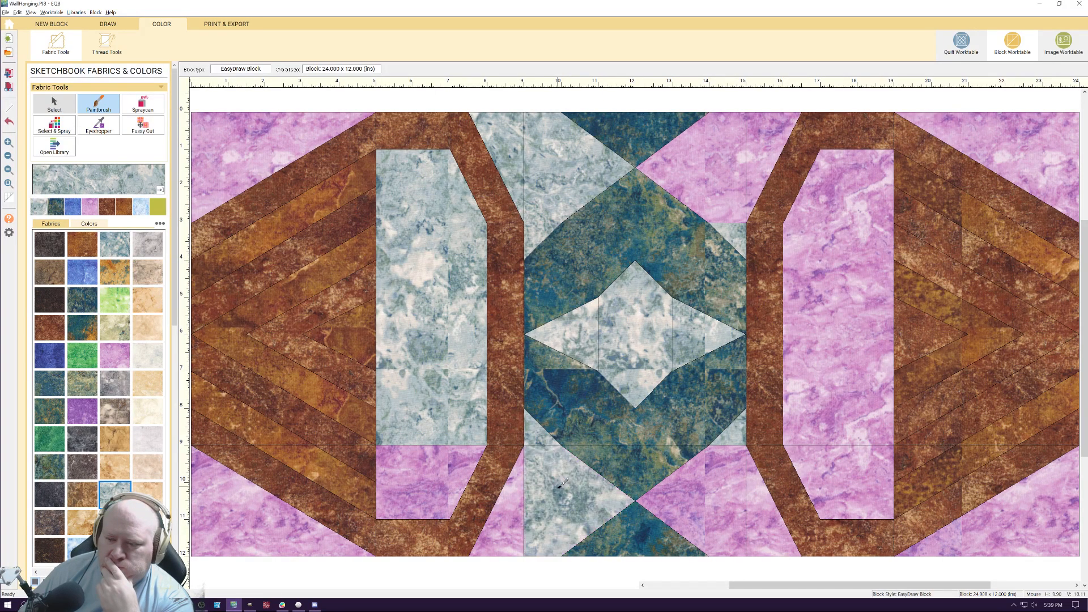
left_click(505, 513)
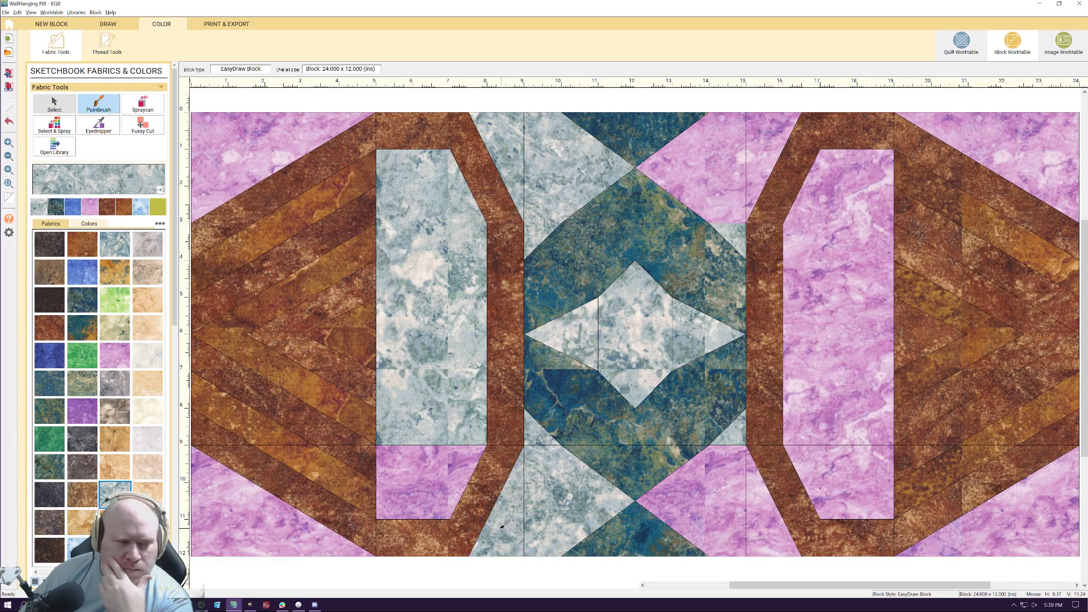
left_click(447, 459)
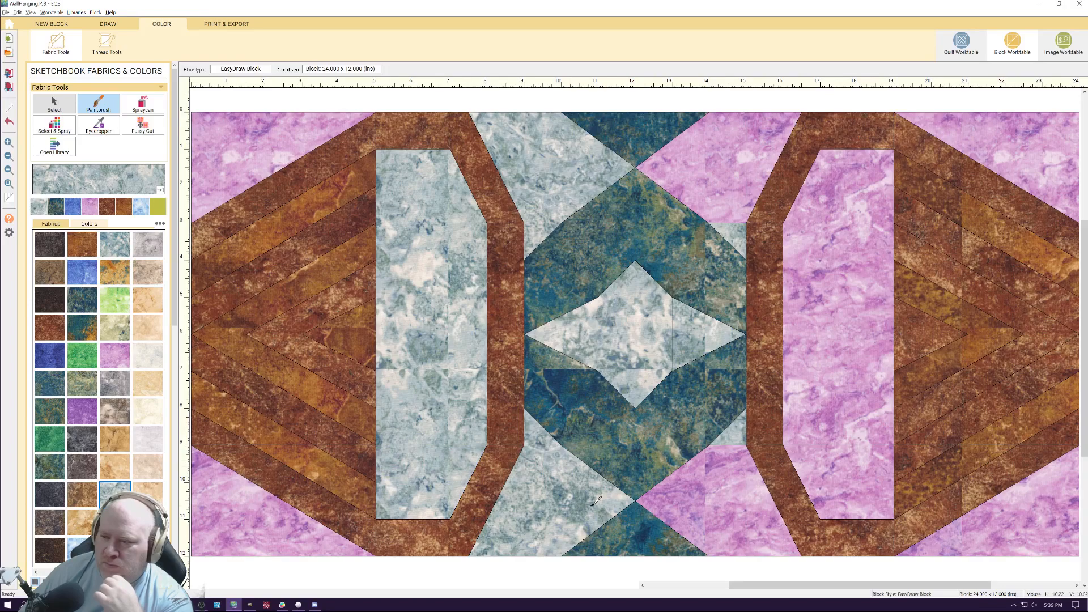
Paint the whole right long panel and the background patches right of both hourglasses with the pale grey-blue fabric
left_click(724, 494)
left_click(788, 527)
left_click(836, 450)
left_click(840, 429)
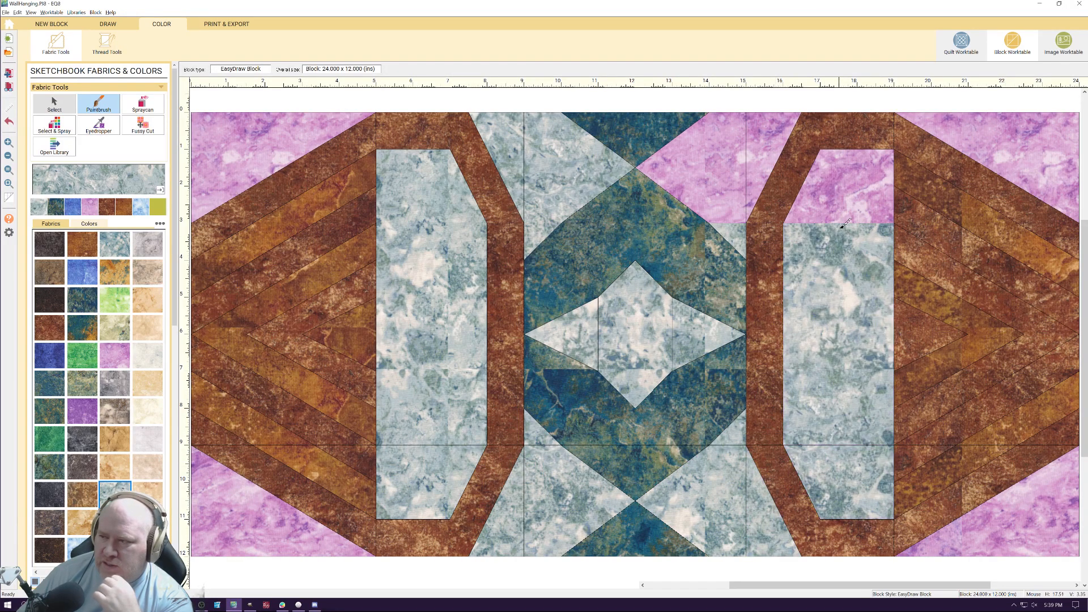
left_click(847, 193)
left_click(743, 183)
left_click(767, 148)
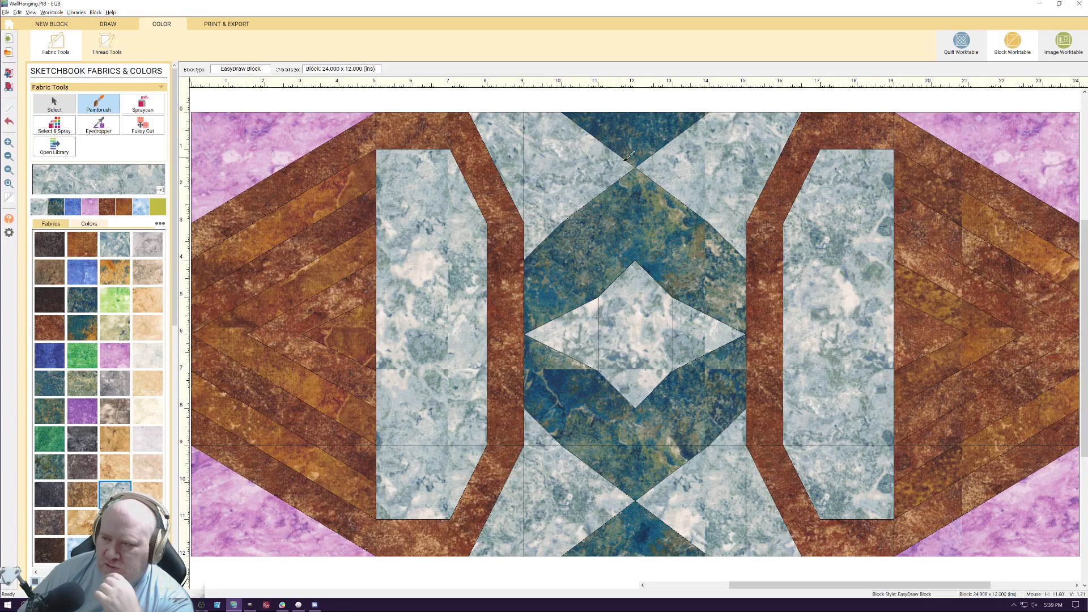
Paint the block's four outer corner triangles with the pale grey-blue fabric
left_click(284, 142)
left_click(223, 539)
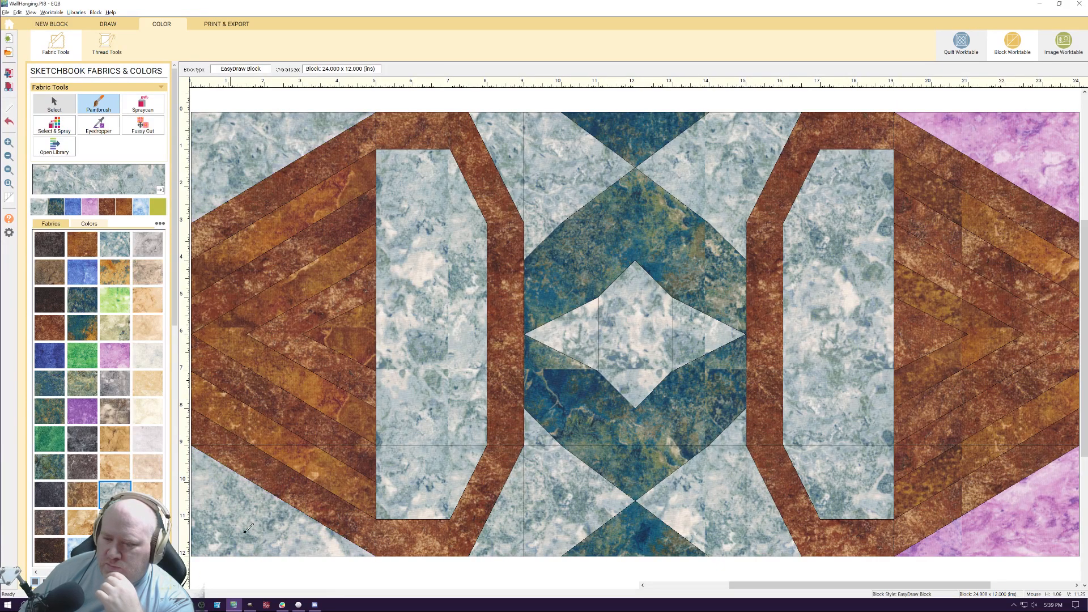
left_click(1055, 506)
left_click(1044, 185)
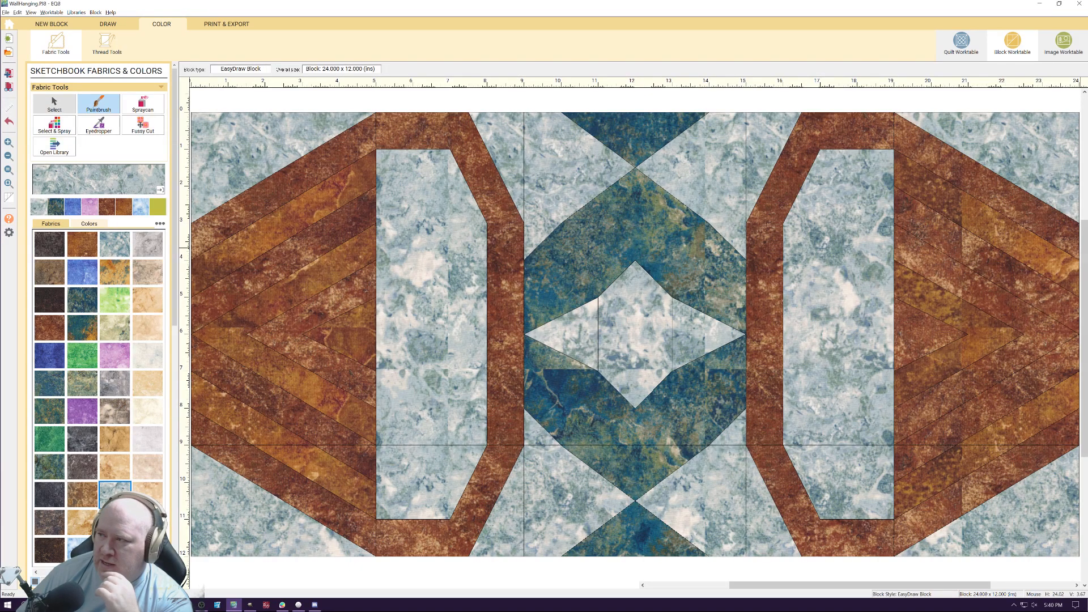
Lengthen the centre star by moving its upper and lower points to the centre square's top and bottom edges in the block drawing
left_click(967, 45)
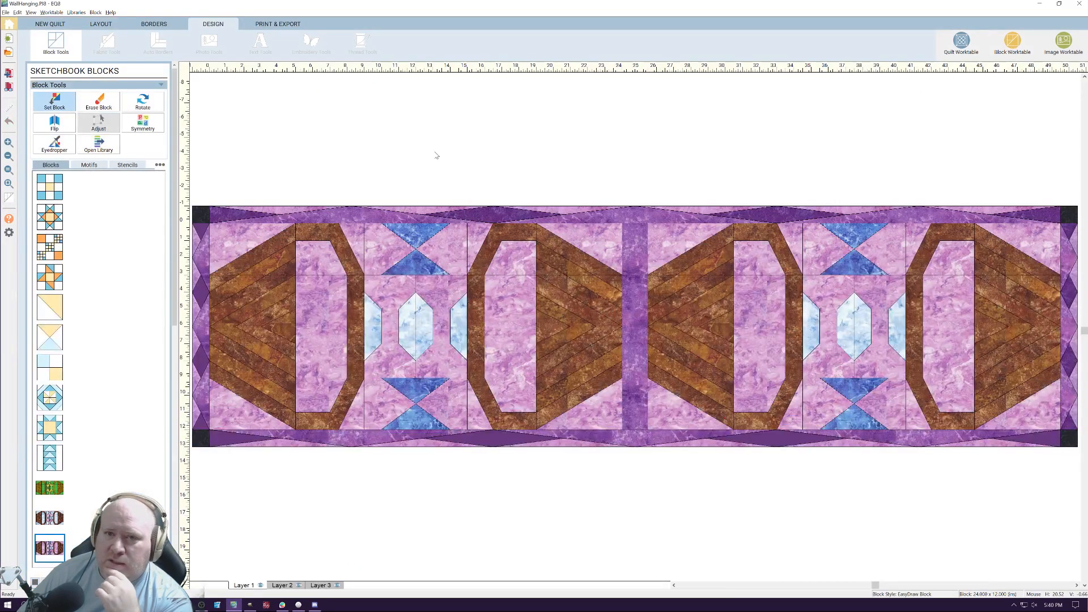
left_click(165, 28)
left_click(125, 24)
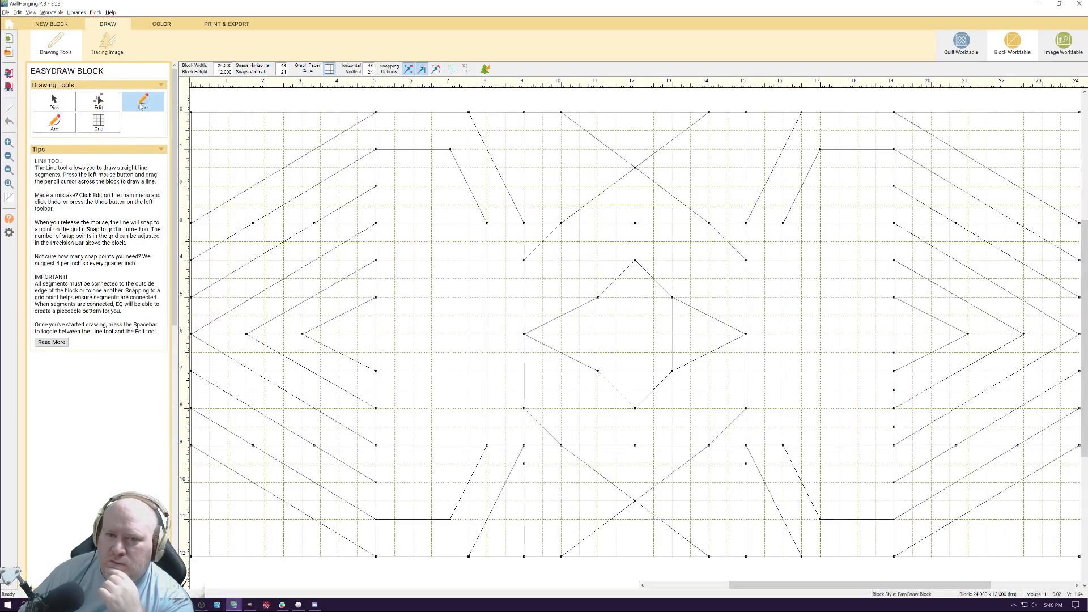
left_click(94, 104)
left_click(620, 274)
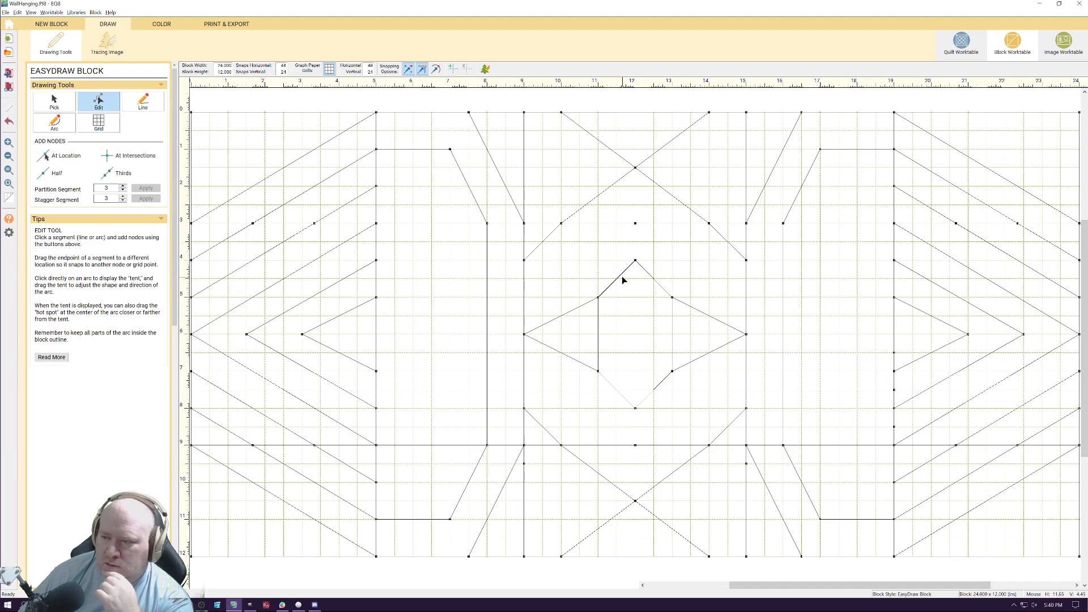
left_click_drag(636, 260, 635, 224)
left_click_drag(636, 409, 635, 445)
left_click(631, 407)
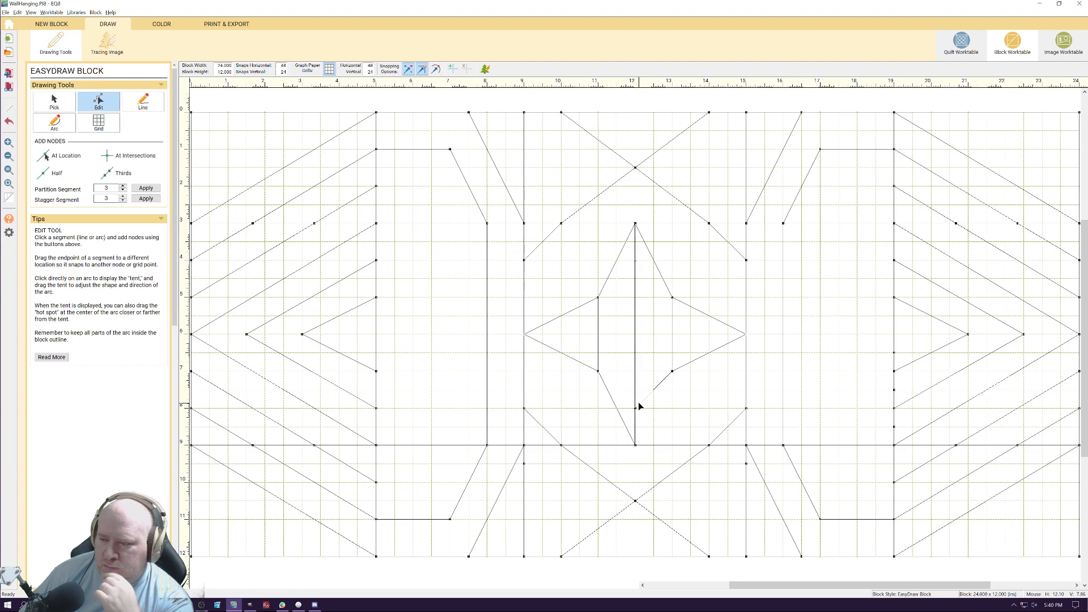
left_click(646, 397)
left_click_drag(637, 409, 639, 442)
left_click(677, 409)
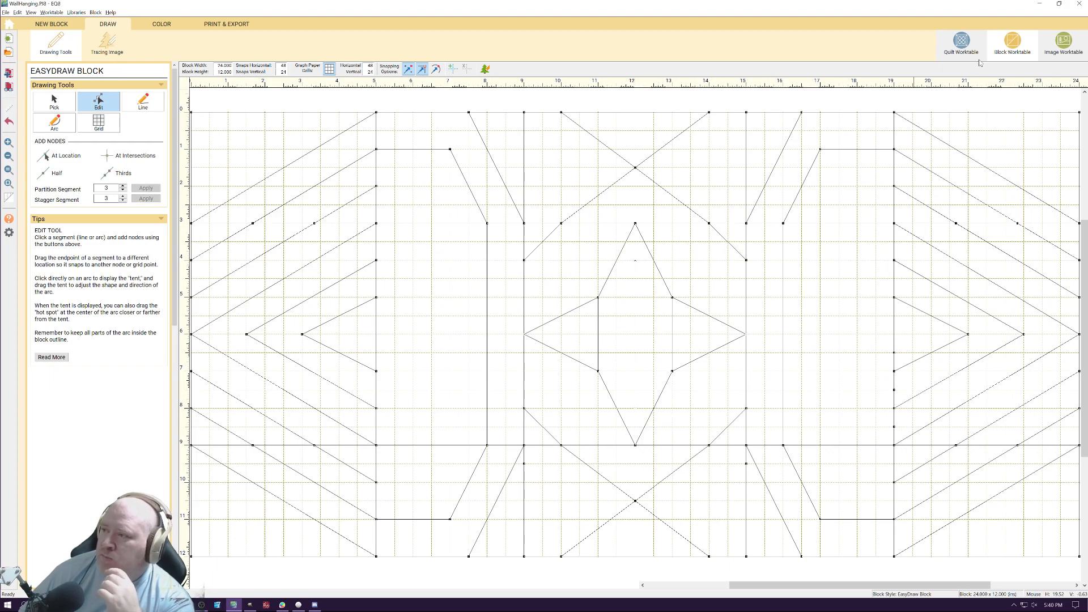
Paint the lengthened star's right half pale grey-blue and set the recolored block in the wall hanging's left block space
left_click(161, 24)
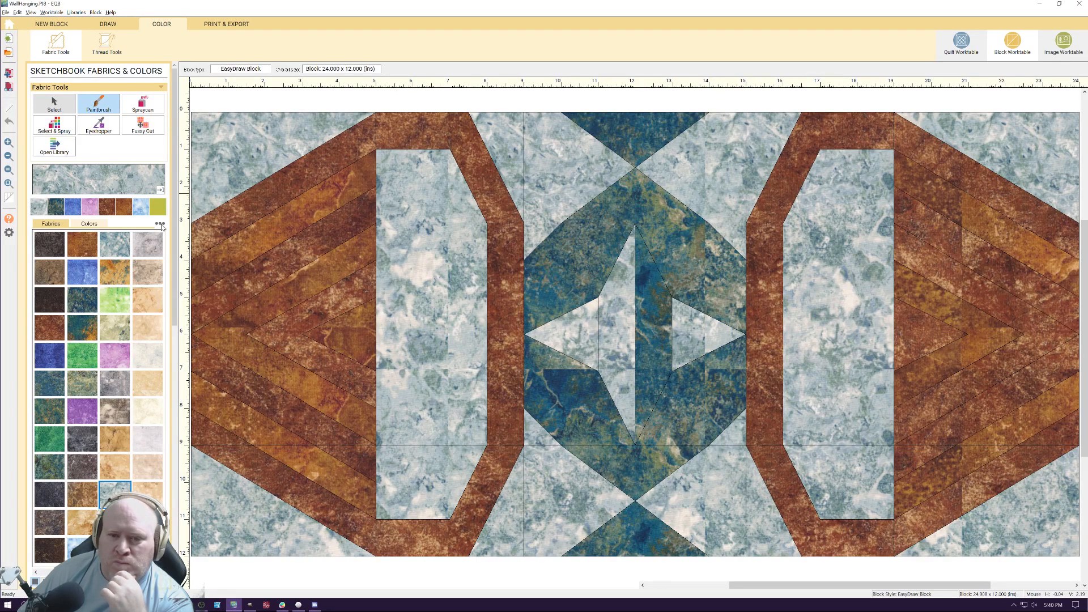
left_click(647, 315)
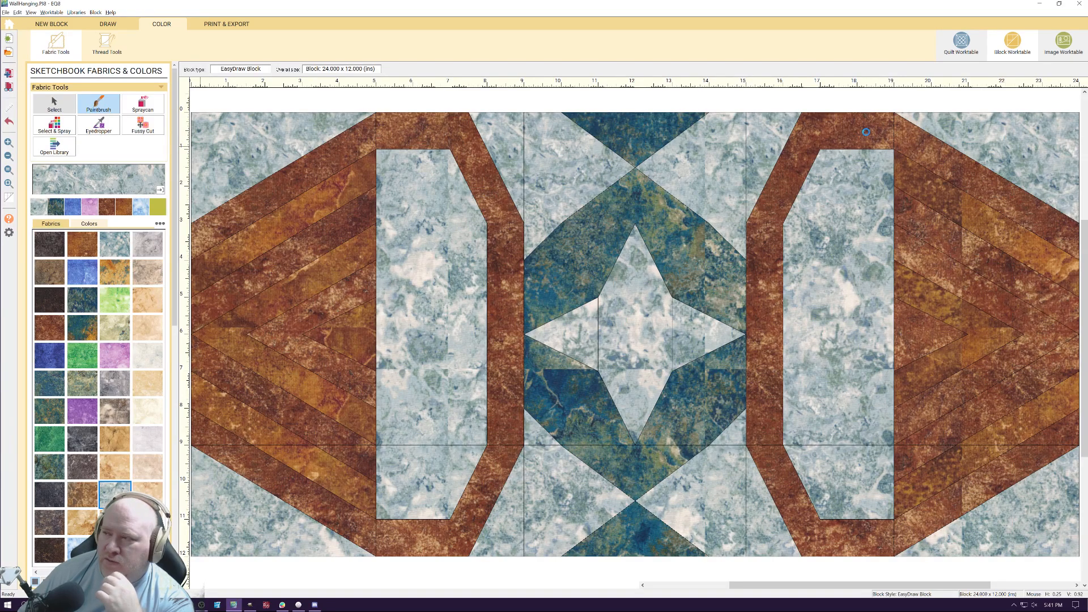
left_click(966, 50)
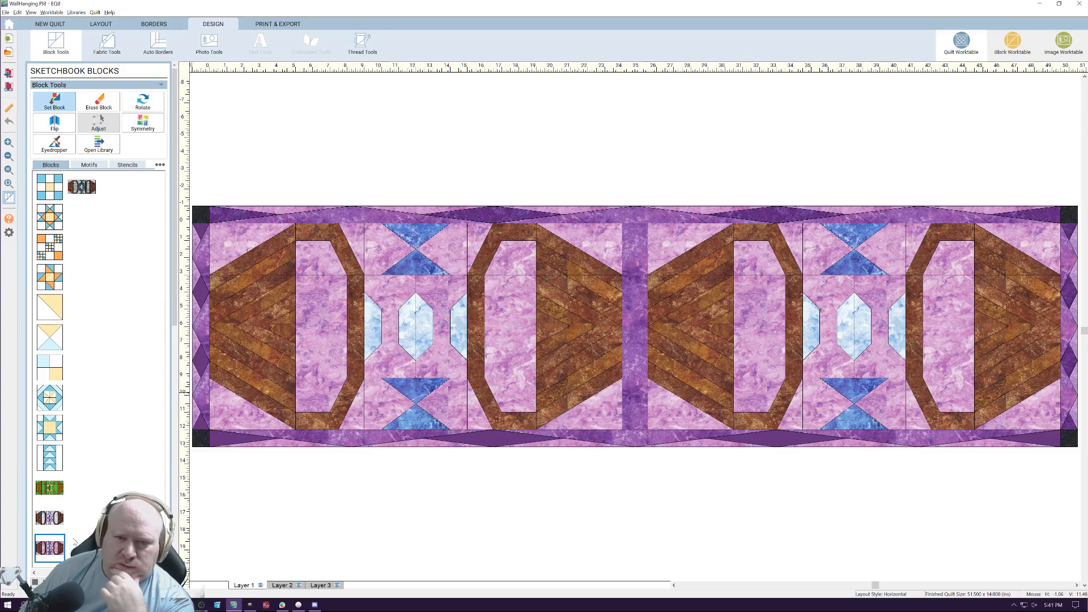
left_click(82, 187)
left_click(290, 303)
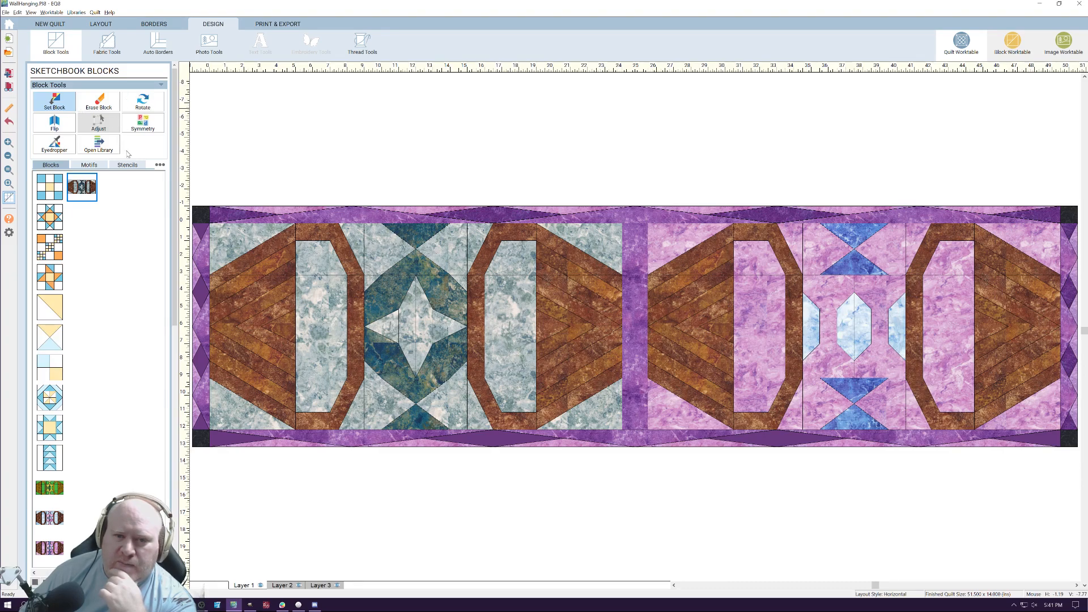
Try the light blue marbled fabric on the first medium purple patch of the quilt's top border
left_click(107, 44)
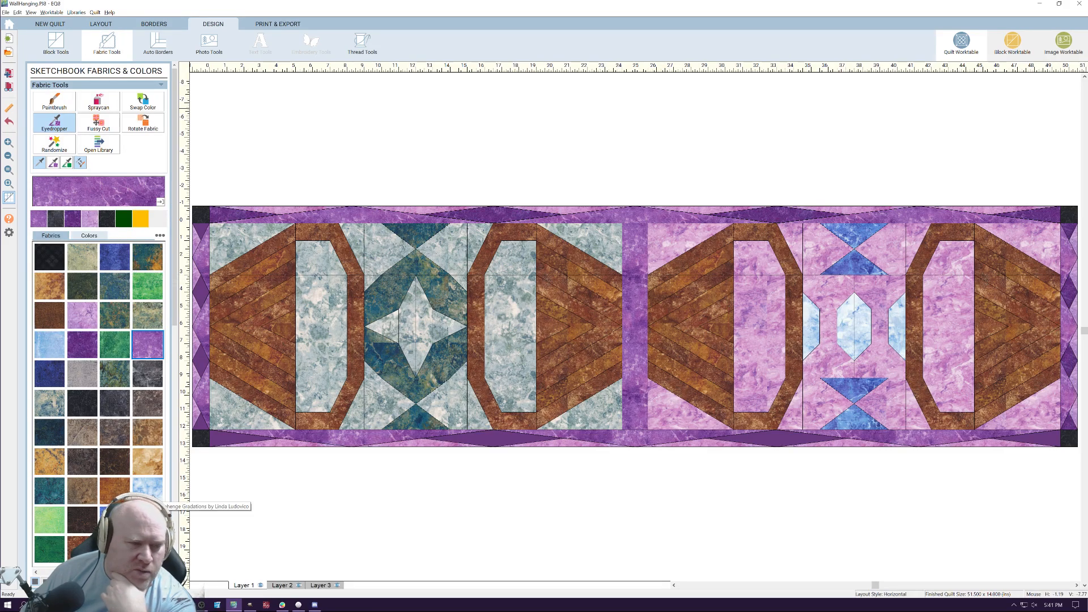
left_click(148, 489)
left_click(360, 215)
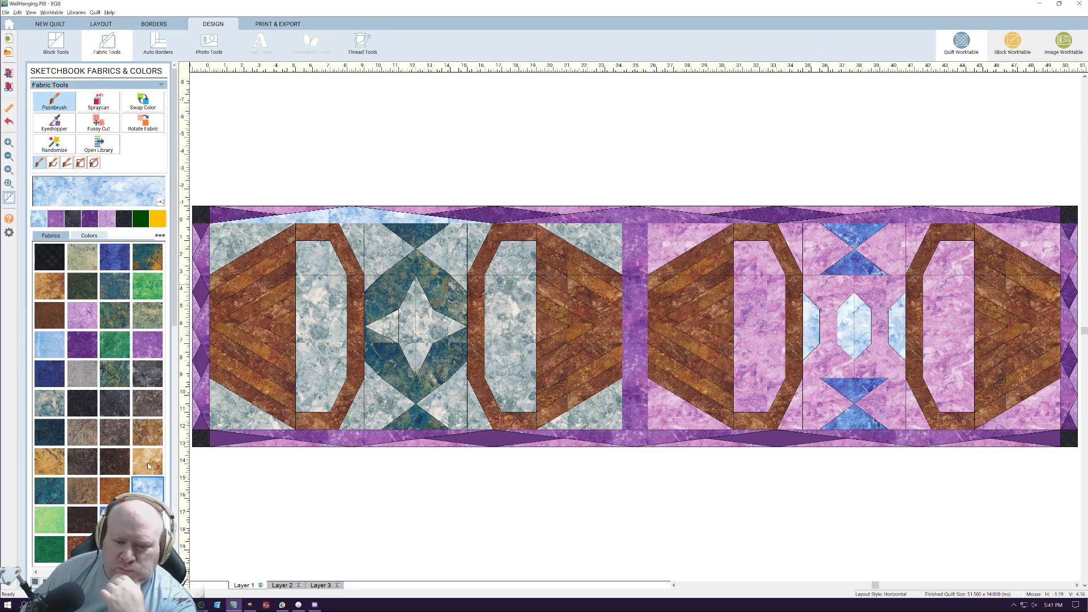
Paint the top border's light blue patch and its two dark purple diamonds with the dark teal marbled fabric
left_click(119, 550)
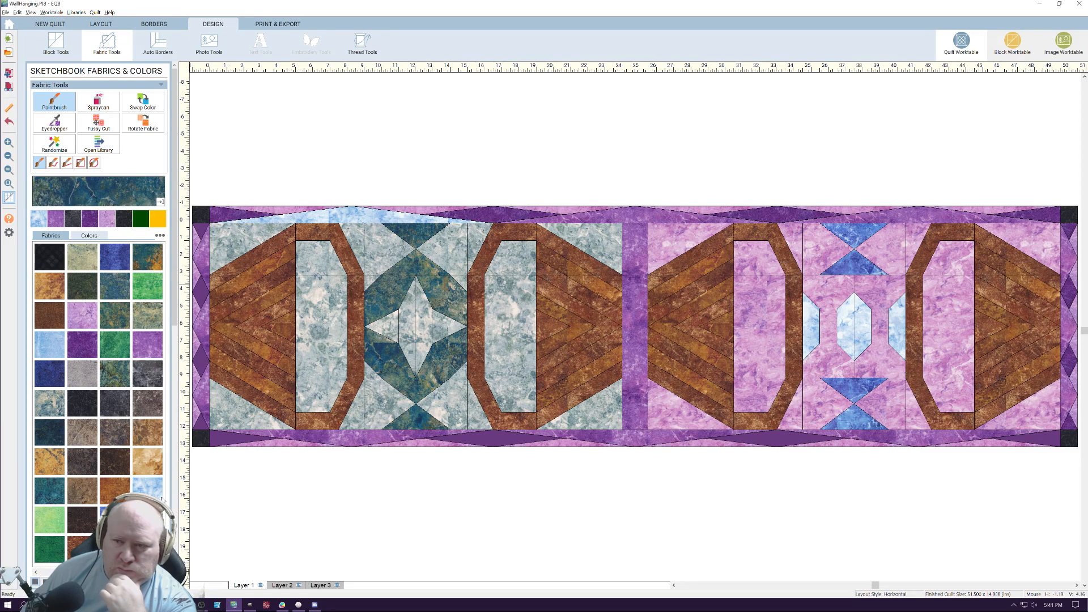
left_click(371, 213)
left_click(509, 213)
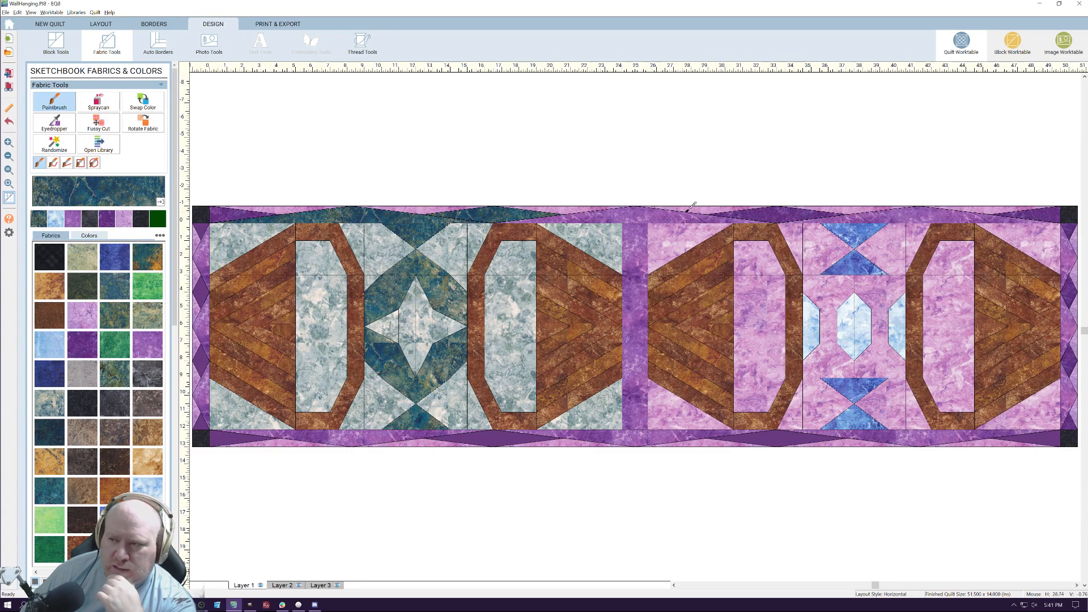
left_click(765, 213)
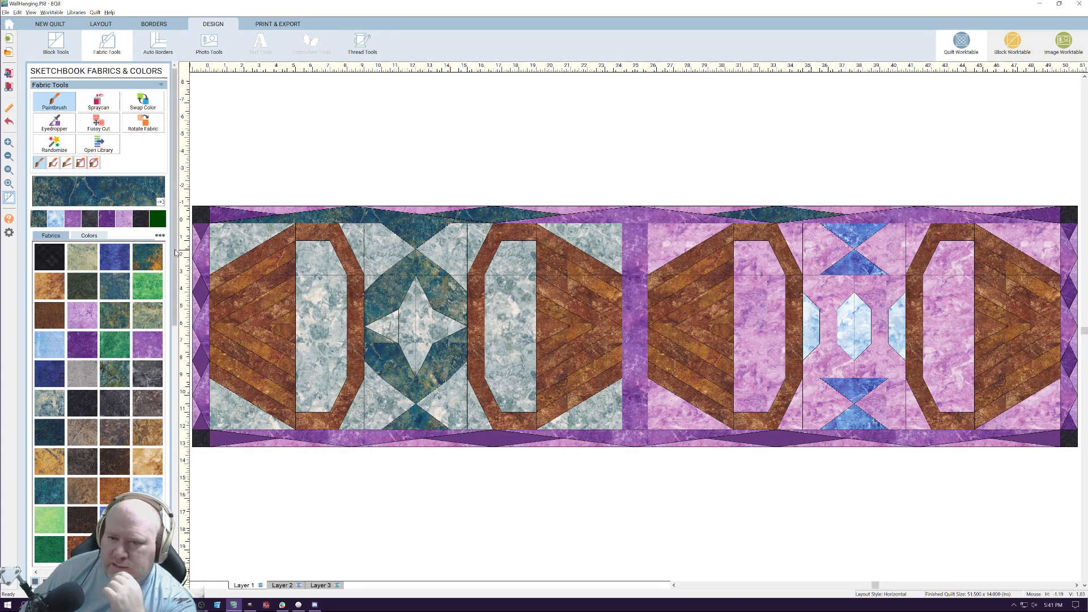
Paint the left border's two middle diamonds and the bottom border's two dark purple diamonds and left end patch dark teal
left_click(201, 292)
left_click(203, 359)
left_click(520, 434)
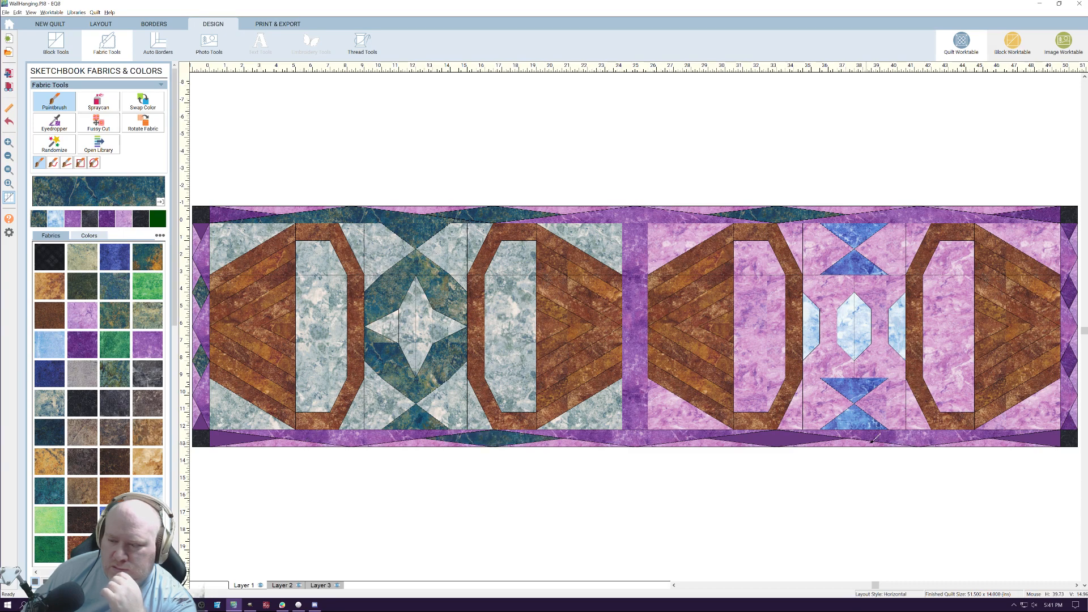
left_click(810, 437)
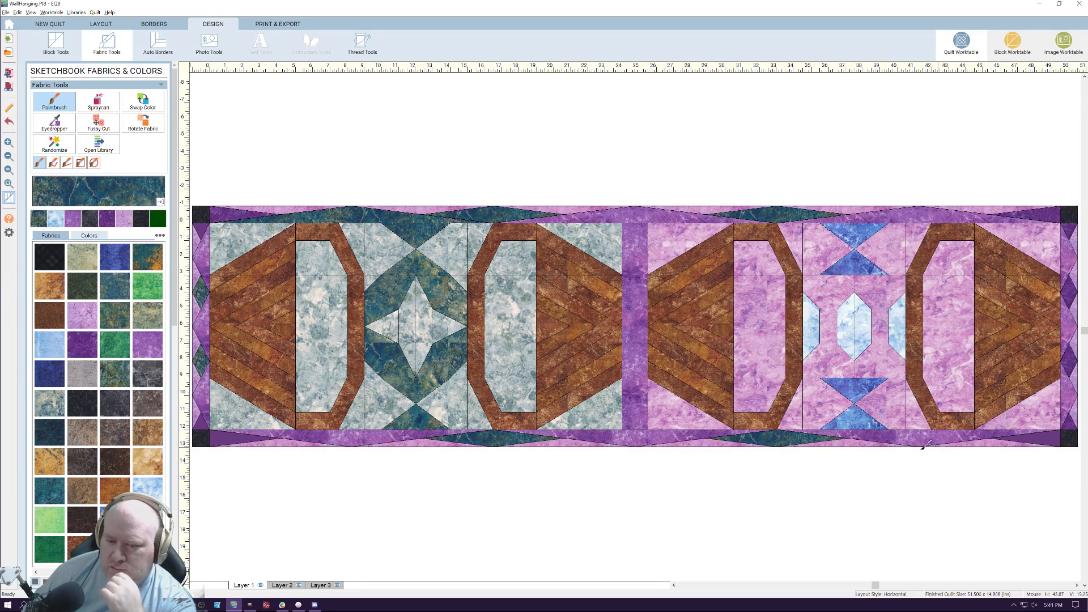
left_click(238, 437)
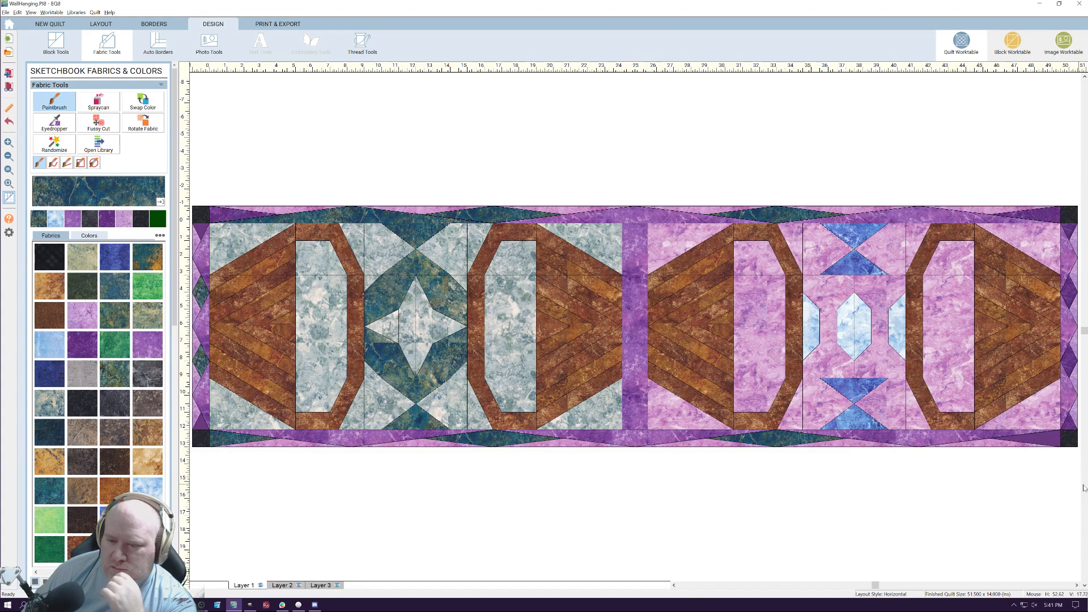
Paint the bottom border's right end patch, the right border's two middle diamonds and the top border's right end patch dark teal
left_click(1040, 435)
left_click(1069, 361)
left_click(1070, 293)
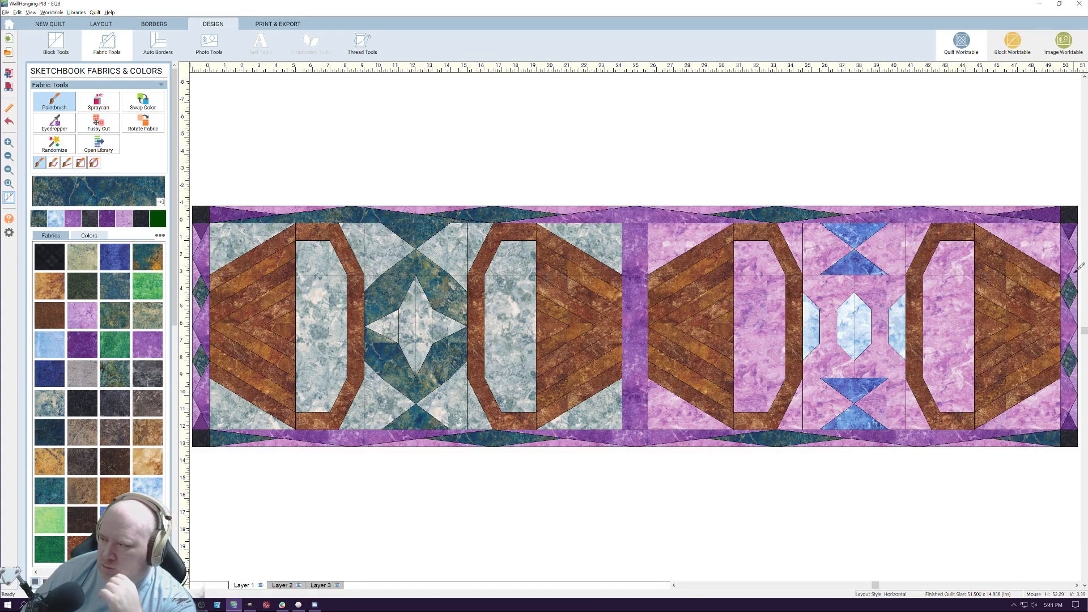
left_click(1072, 424)
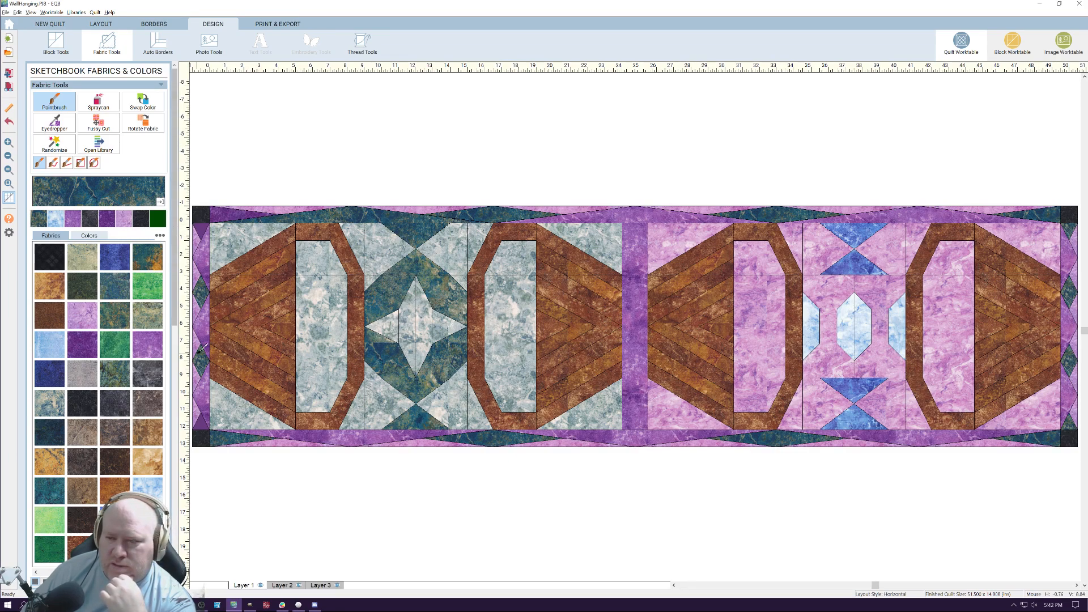
Paint the three inner medium purple patches in both the top and bottom borders with the olive green marbled fabric
left_click(151, 323)
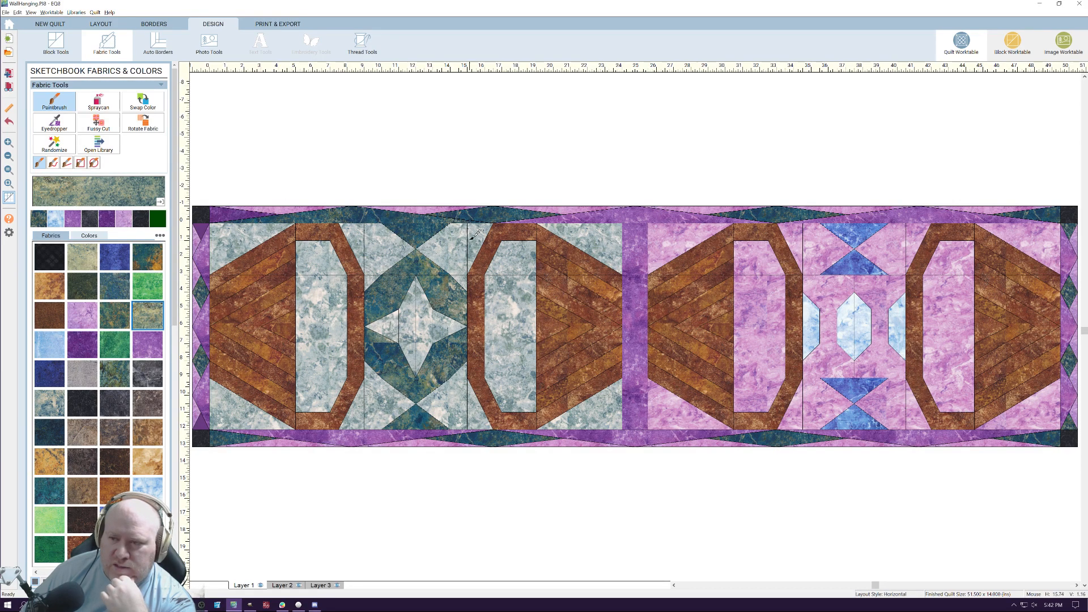
left_click(365, 213)
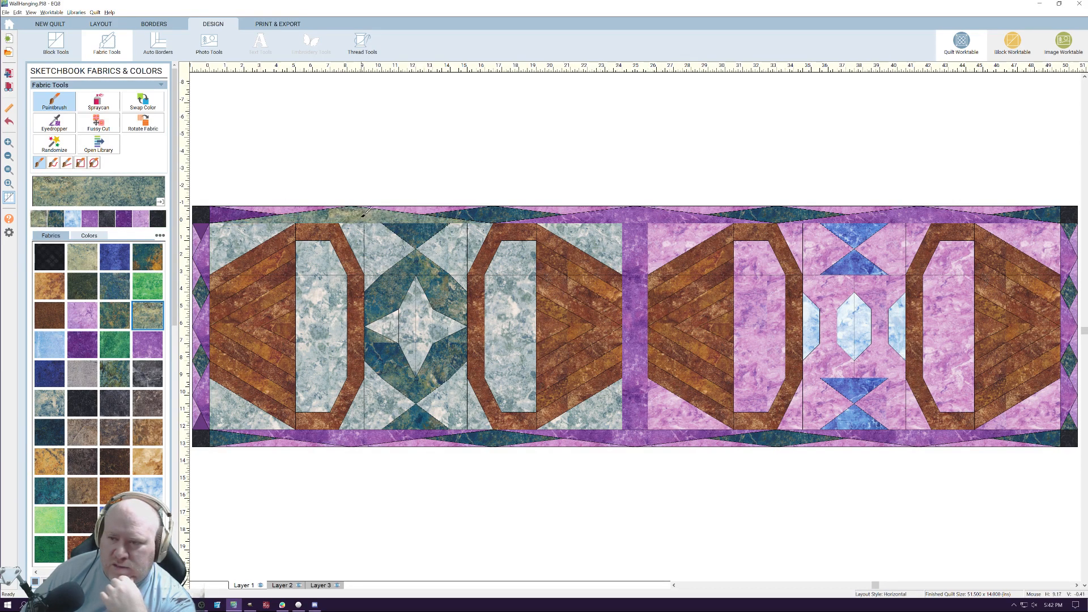
left_click(615, 216)
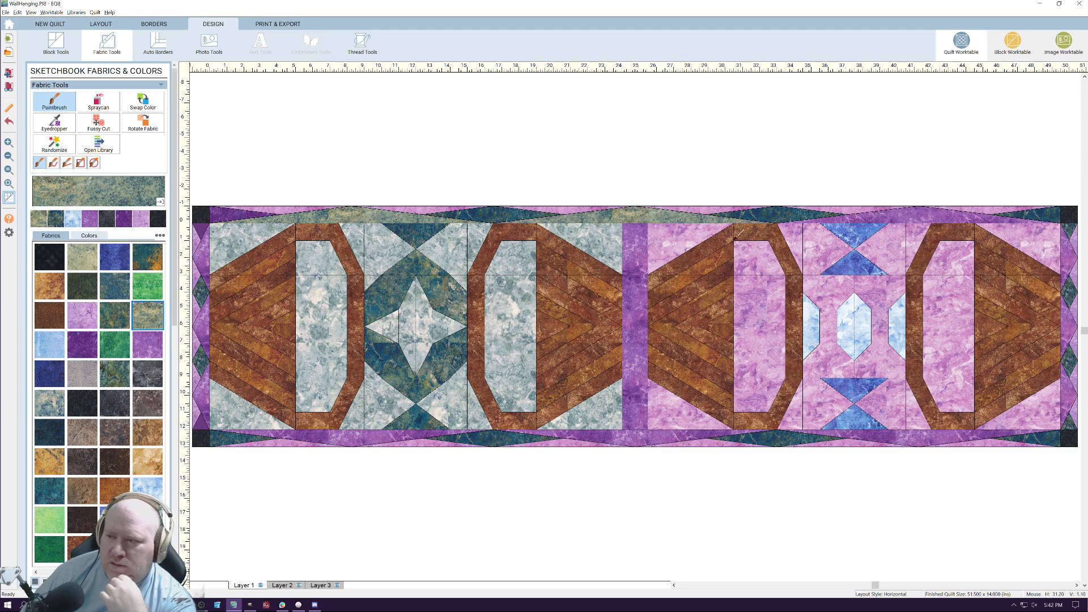
left_click(887, 217)
left_click(933, 435)
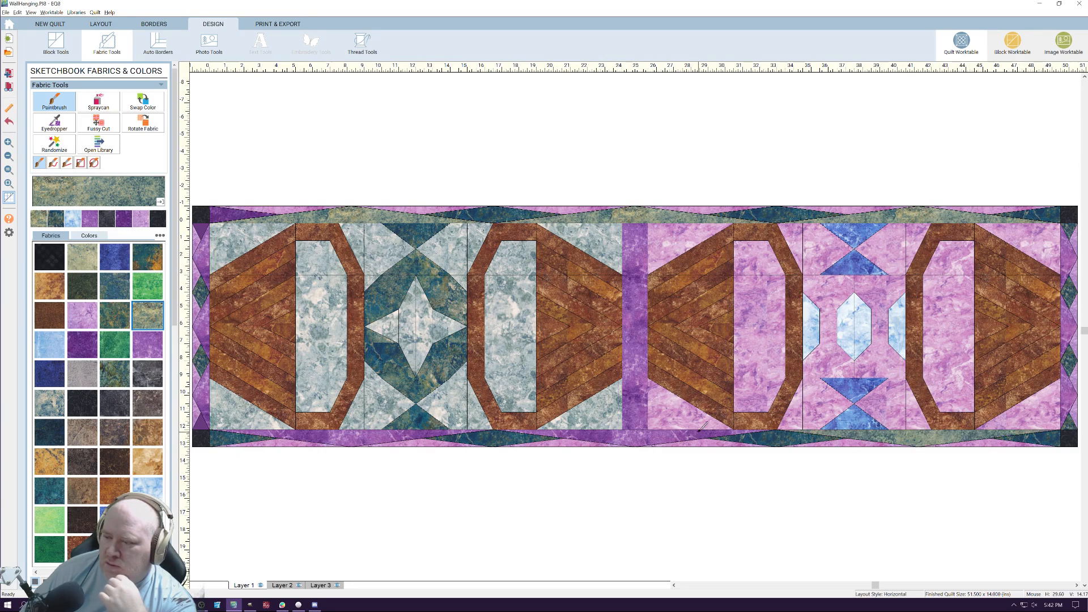
left_click(656, 432)
left_click(377, 435)
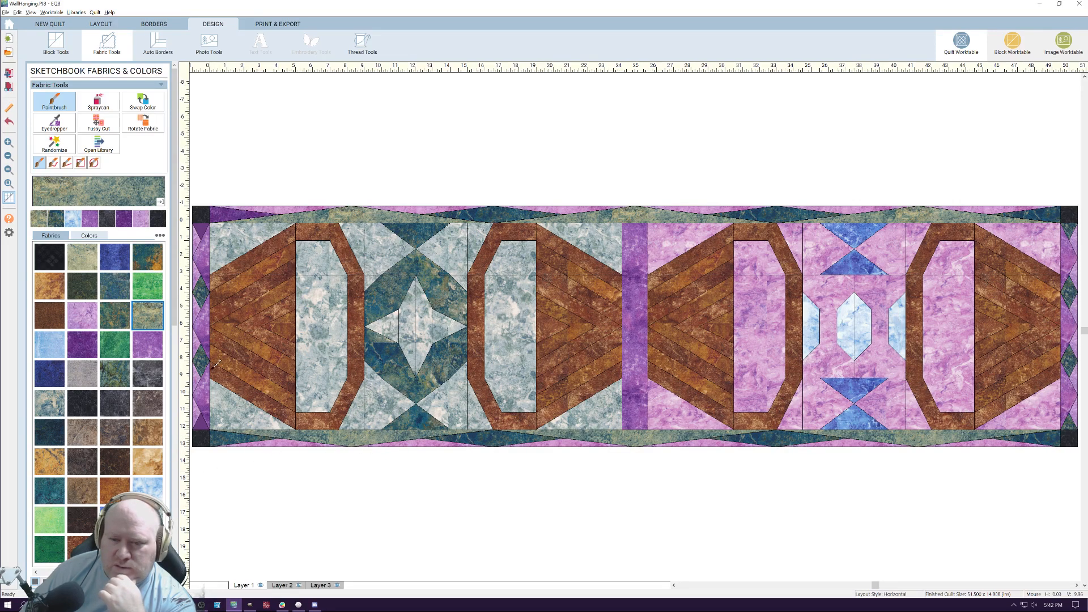
Paint the three inner purple patches in each of the left and right borders with the olive green marbled fabric
left_click(207, 391)
left_click(208, 330)
left_click(207, 255)
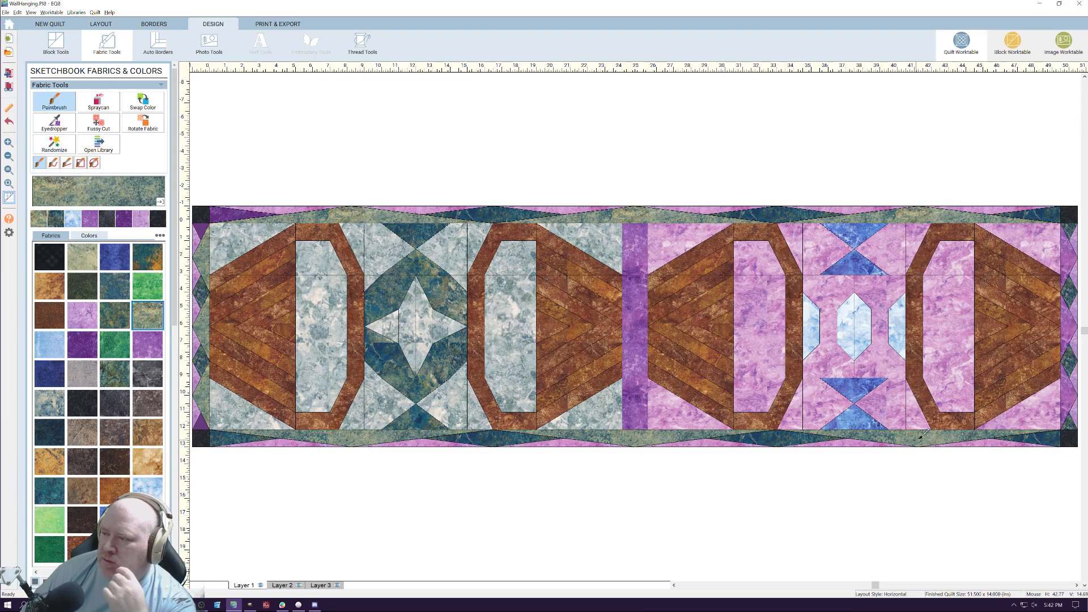
left_click(1070, 390)
left_click(1069, 337)
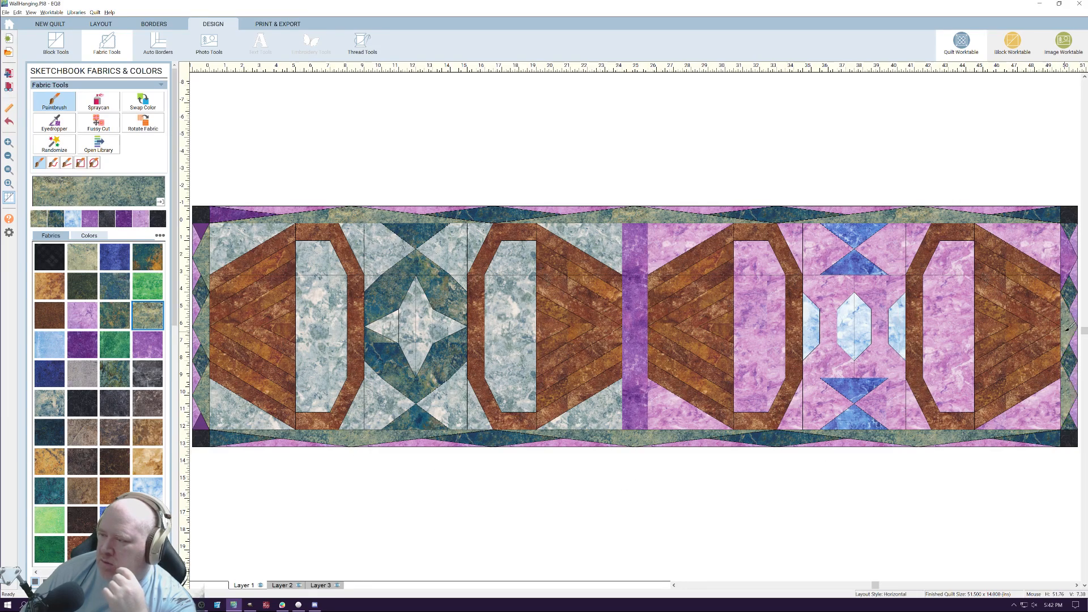
left_click(1071, 266)
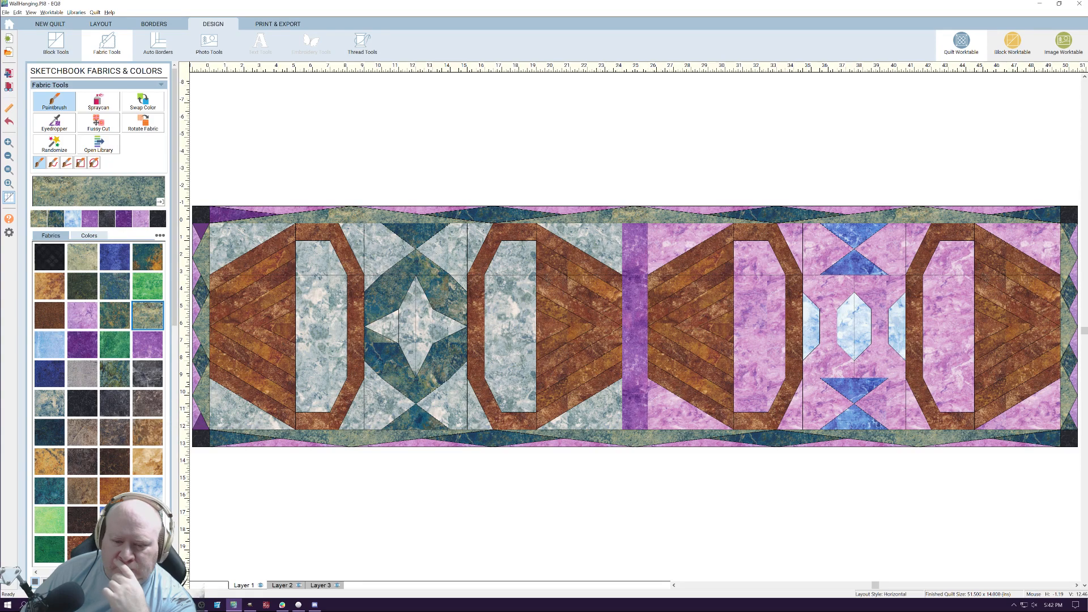
Paint the light purple outer edge patches of the top, right and bottom borders with the pale blue-gray marbled fabric
left_click(147, 520)
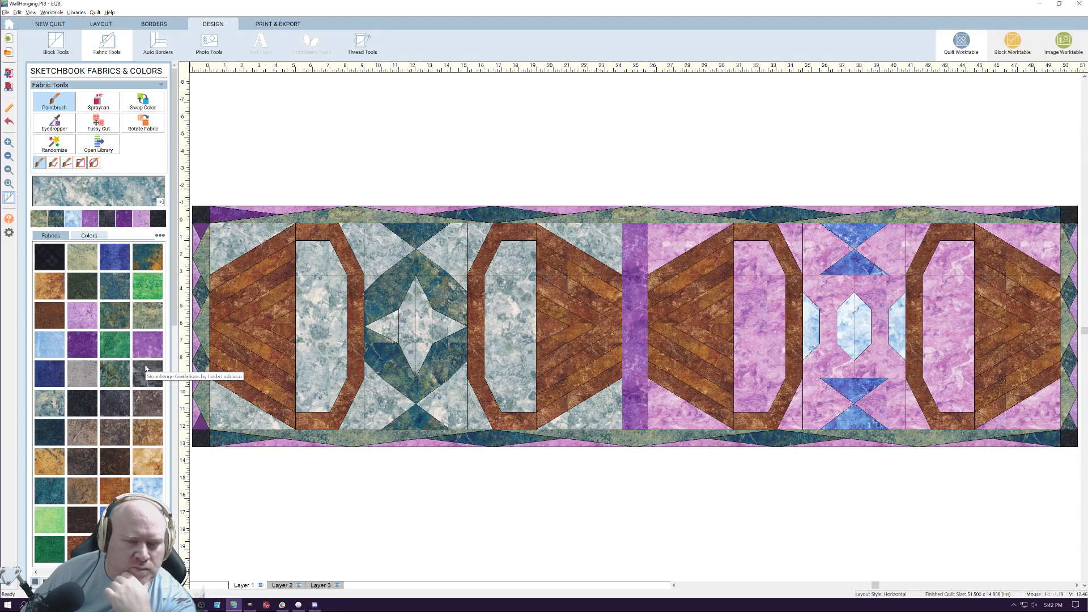
left_click(271, 211)
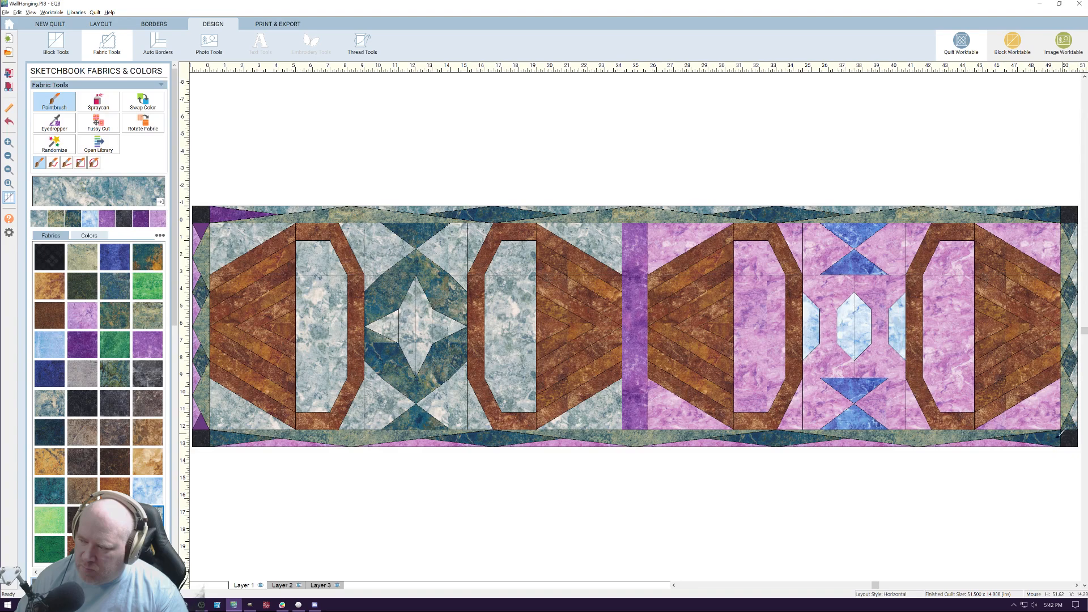
left_click(973, 441)
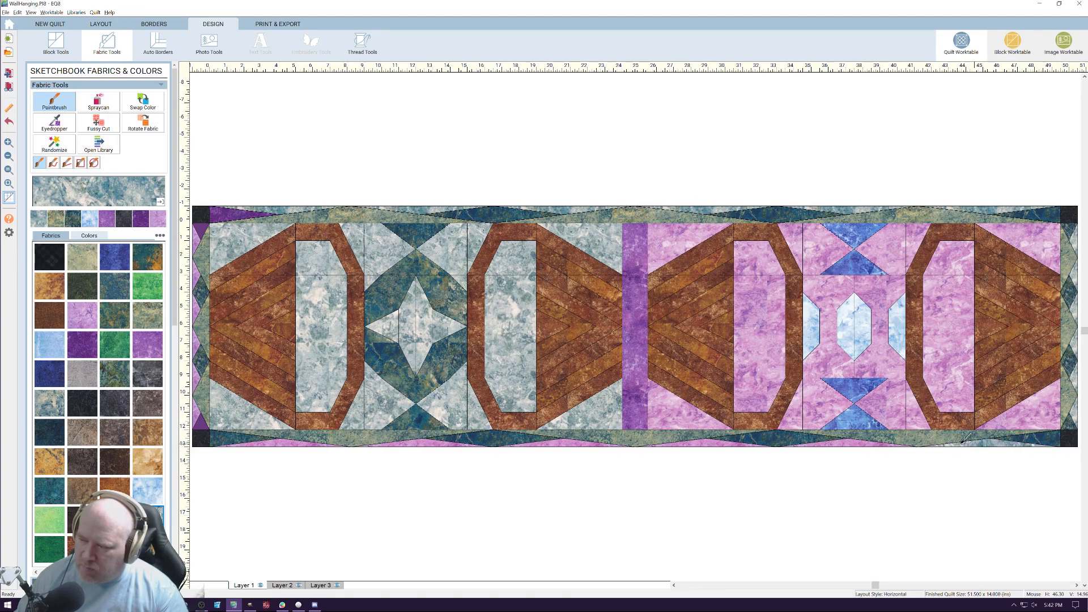
left_click(857, 442)
left_click(709, 442)
left_click(561, 441)
left_click(422, 441)
left_click(282, 443)
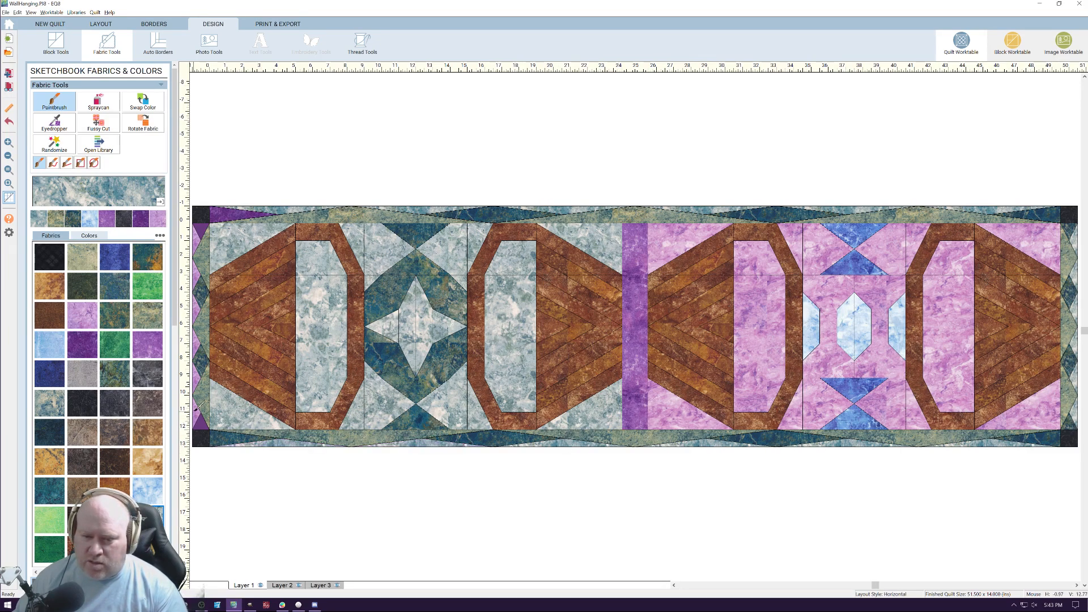
Paint the left border's four light purple outer edge patches with the pale blue-gray marbled fabric
left_click(197, 379)
left_click(198, 343)
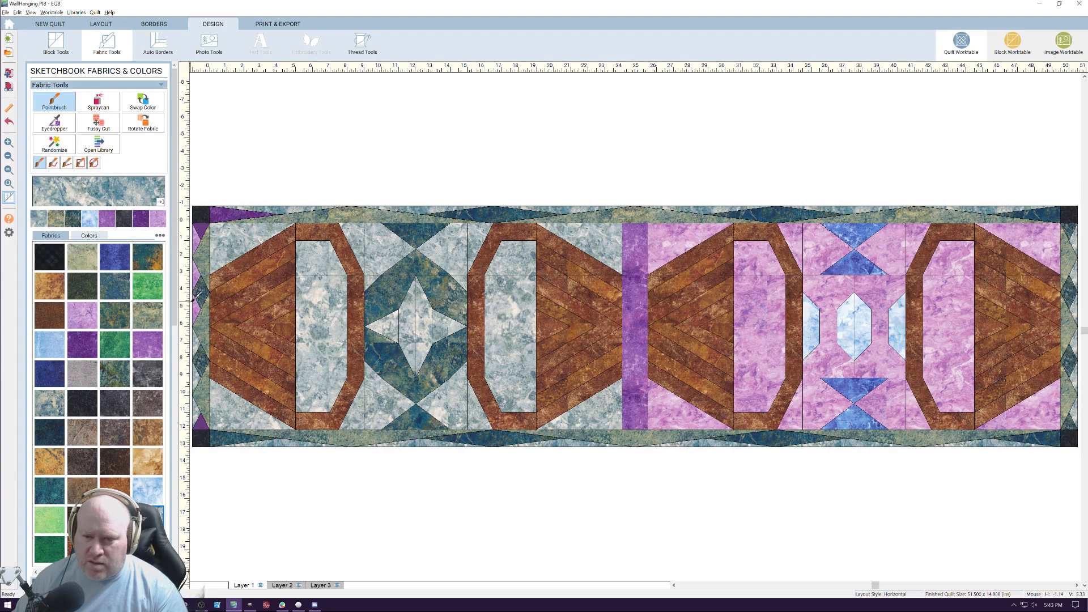
left_click(198, 280)
left_click(201, 245)
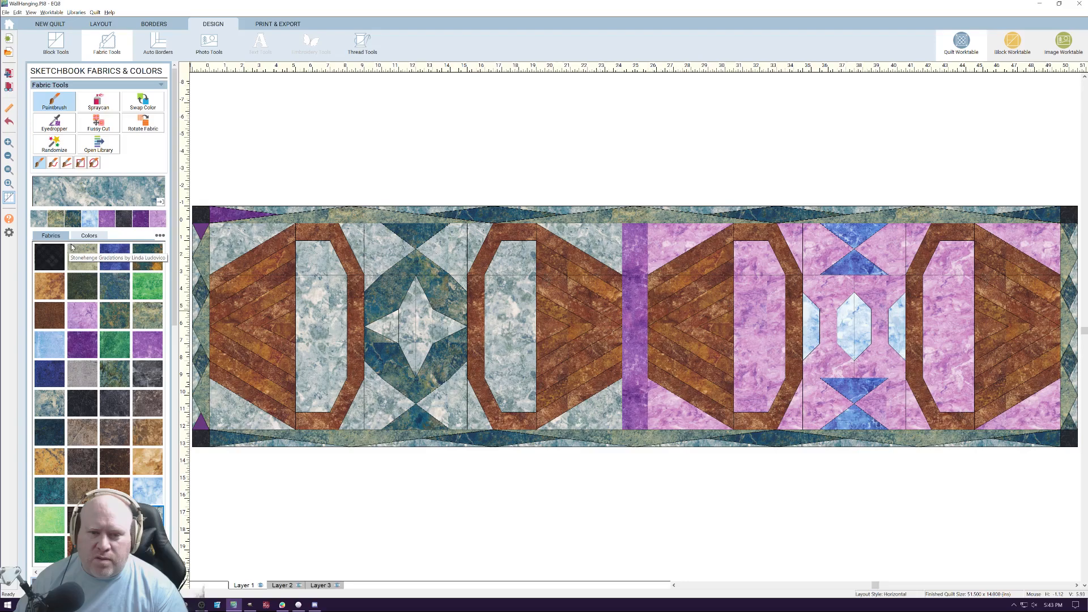
Paint the remaining dark purple end patches of the top and left borders with the dark teal marbled fabric
left_click(72, 247)
left_click(229, 214)
left_click(201, 422)
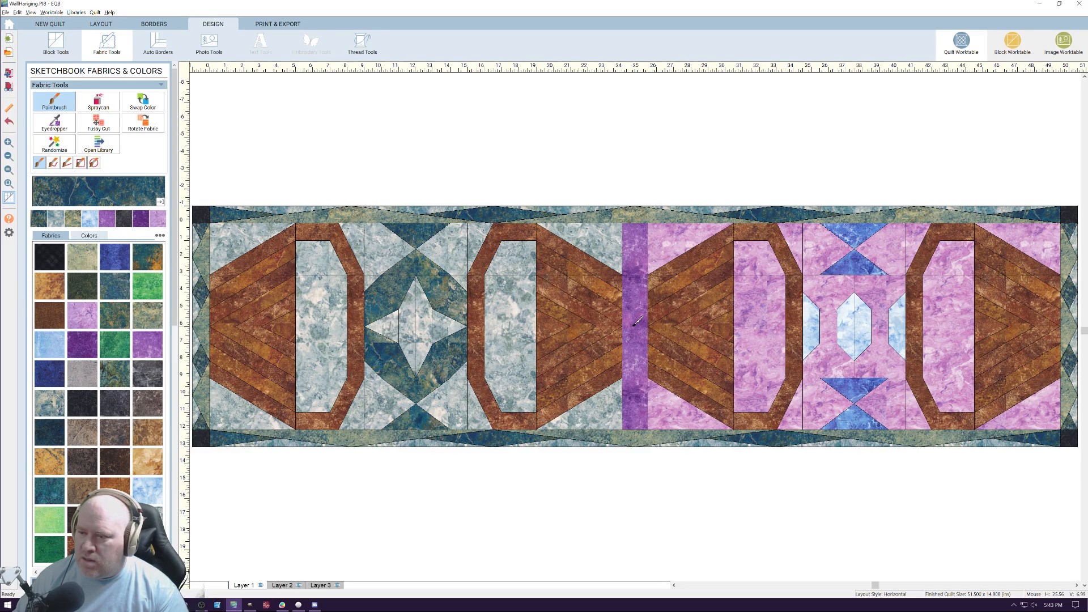
Paint the center sashing with the teal and orange marbled fabric and set the recolored star block in the second block space
left_click(147, 256)
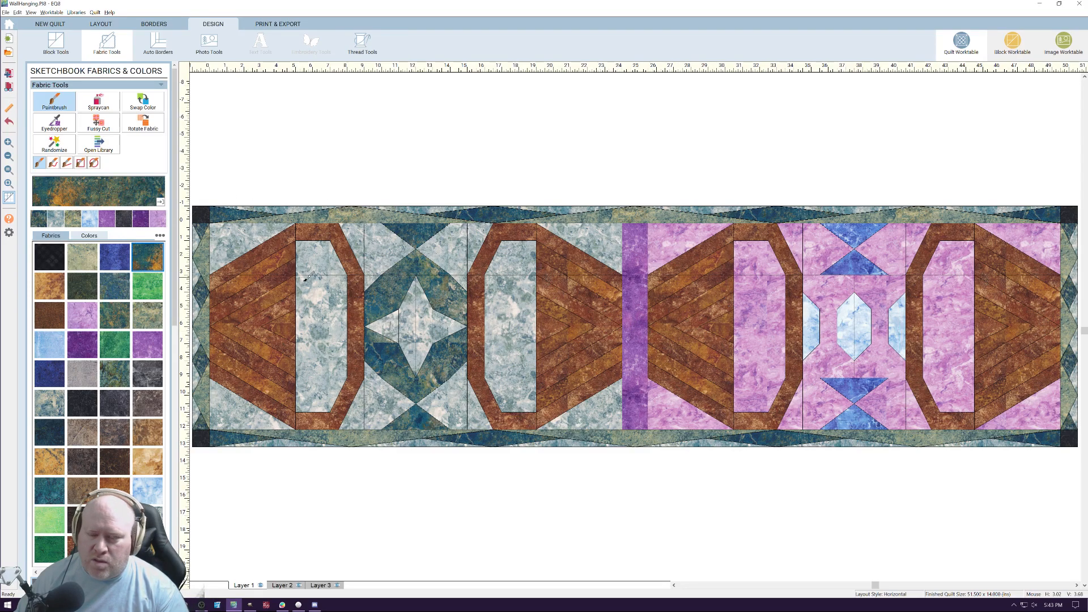
left_click(641, 253)
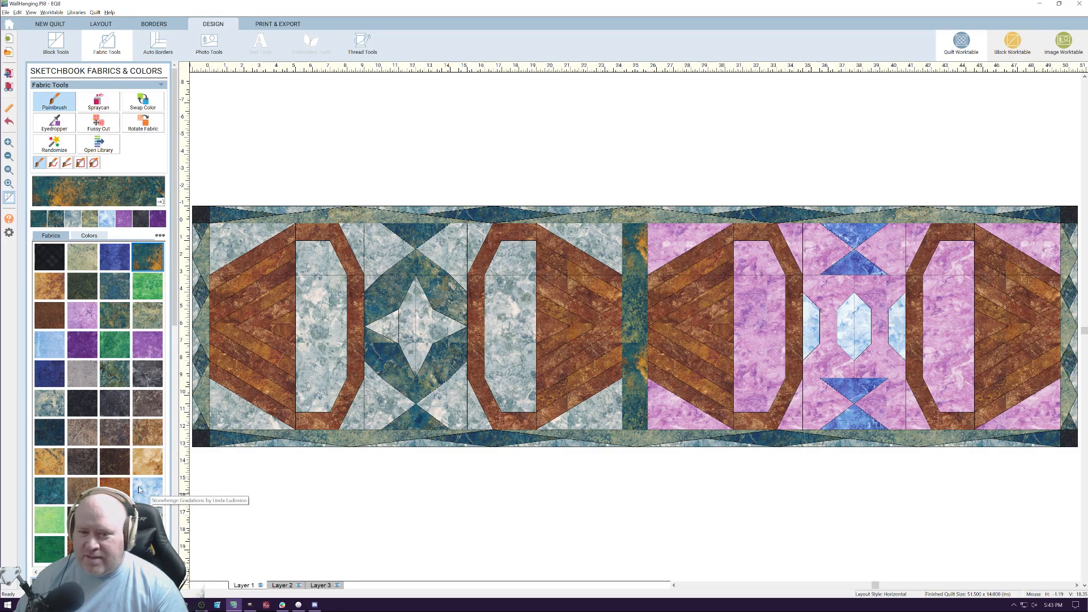
left_click(55, 43)
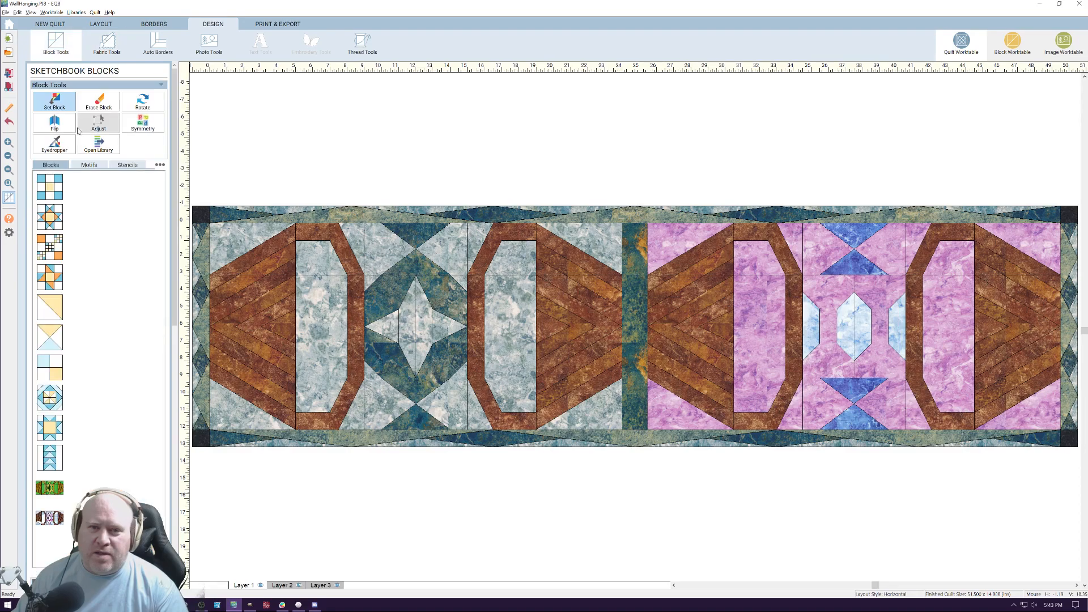
left_click(815, 340)
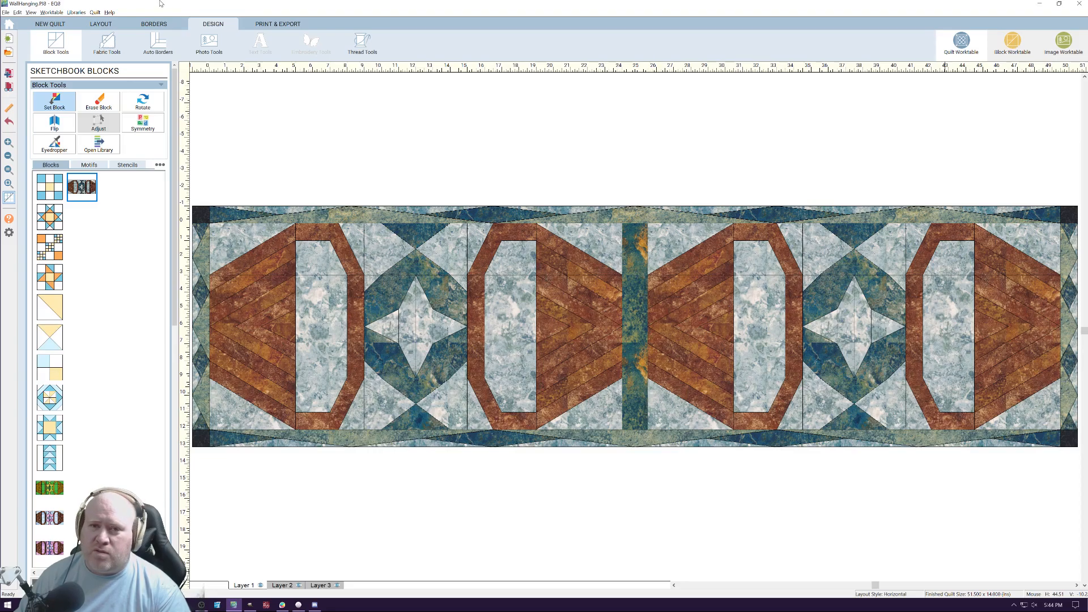
Open the star block's line drawing and draw 5-inch horizontal lines across both end chevron sections at the 6-inch height
left_click(1006, 45)
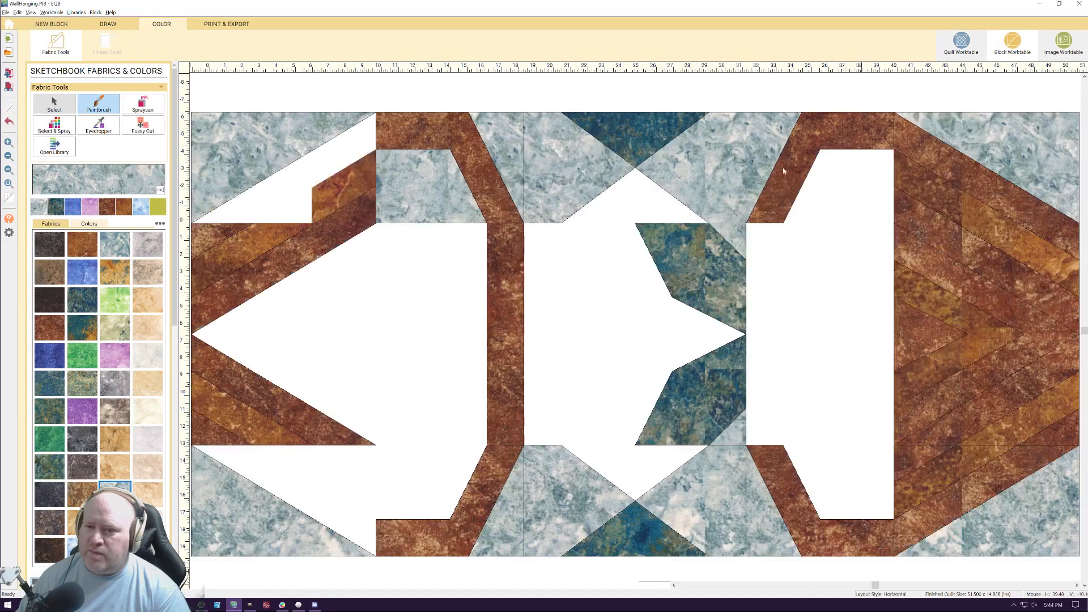
left_click(113, 26)
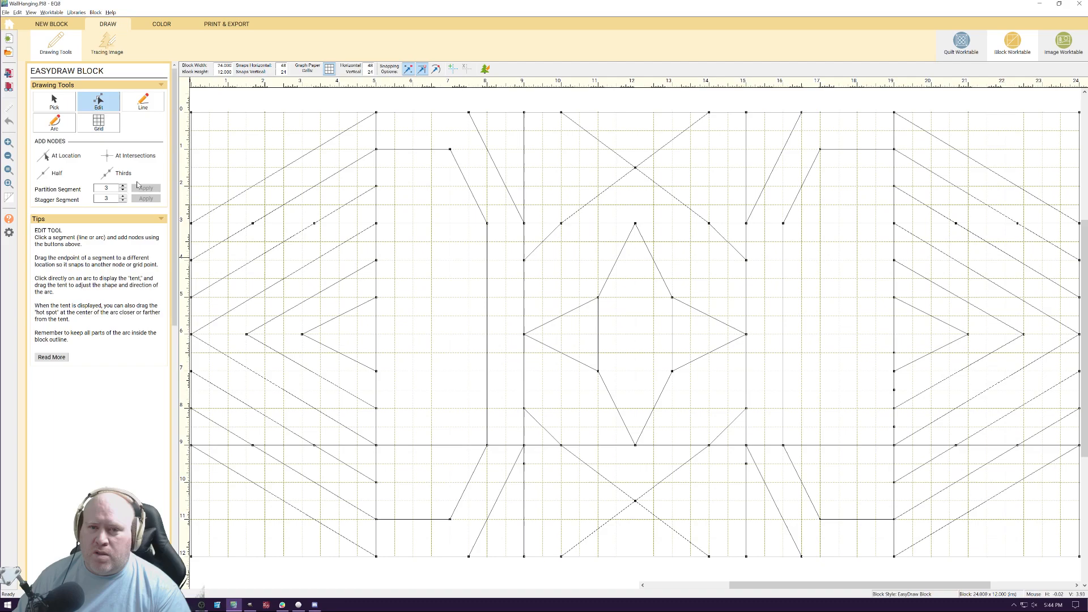
key("space")
left_click_drag(192, 336, 378, 334)
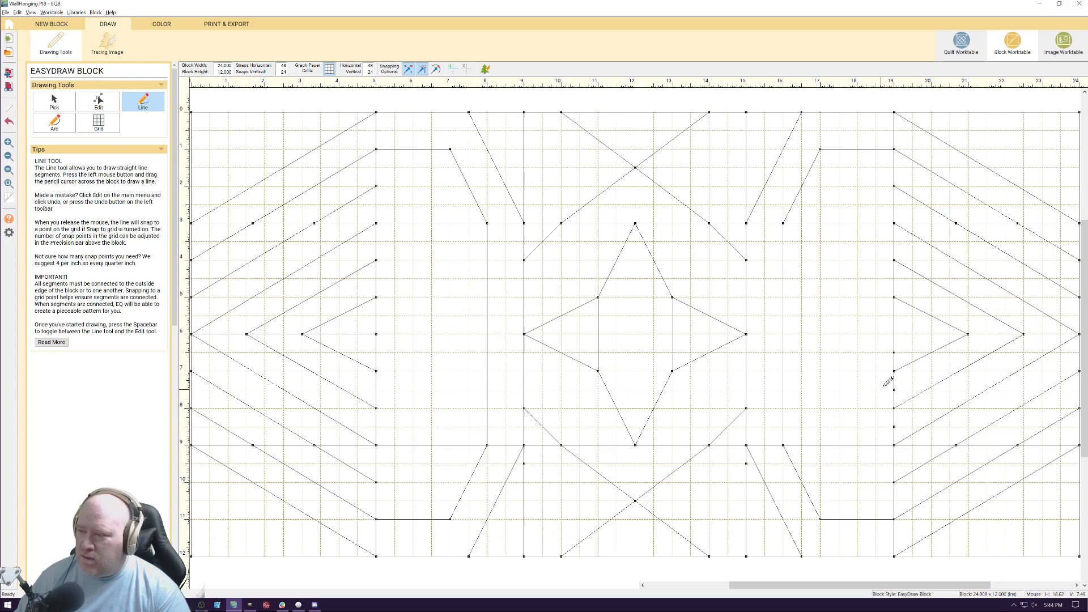
left_click_drag(895, 335, 1079, 335)
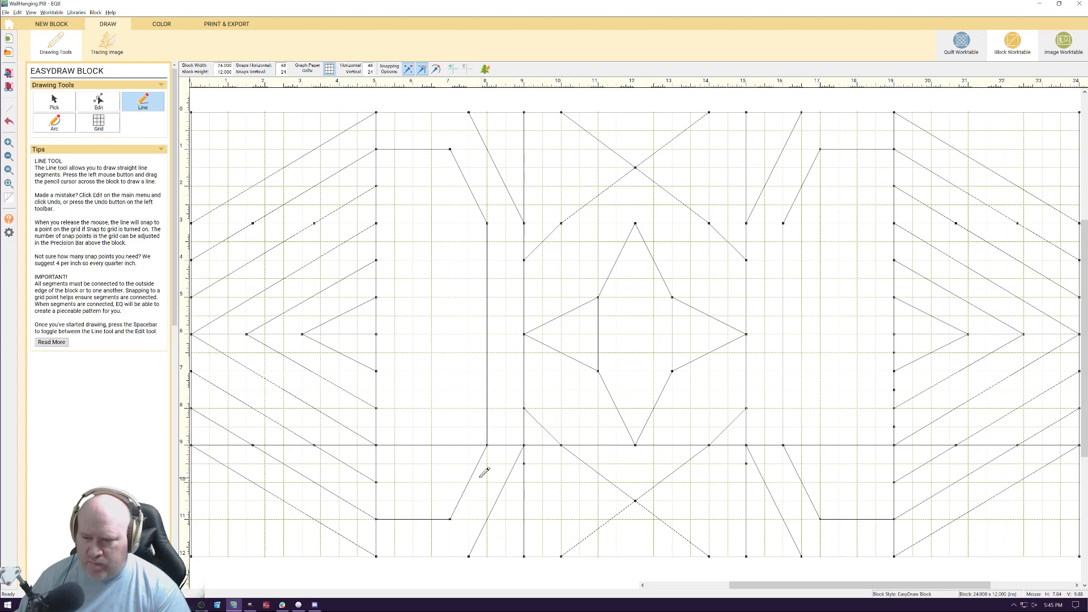
Draw 3-inch vertical lines at the 7- and 17-inch positions, running inward from the block's bottom and top edges
left_click_drag(452, 445, 450, 560)
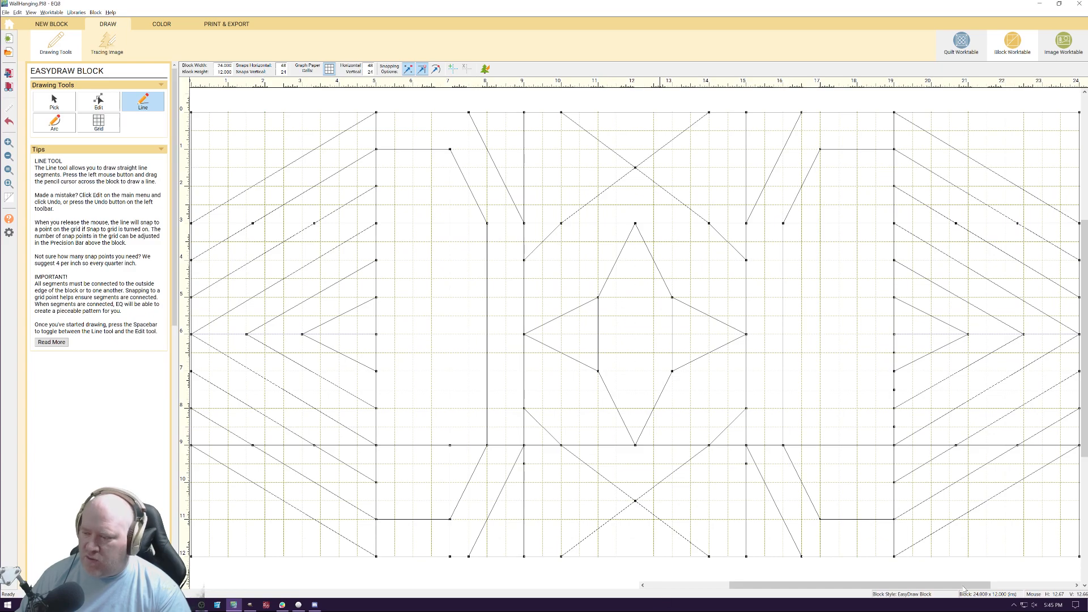
mouse_move(820, 446)
left_mouse_down()
mouse_move(813, 546)
mouse_move(824, 556)
left_mouse_up()
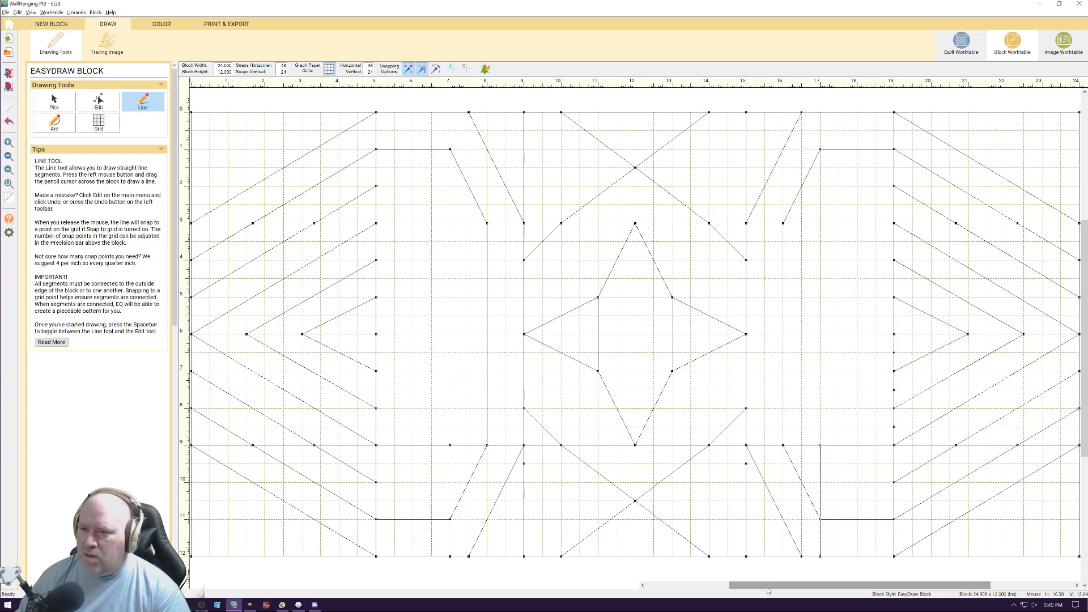
left_click_drag(450, 165, 450, 223)
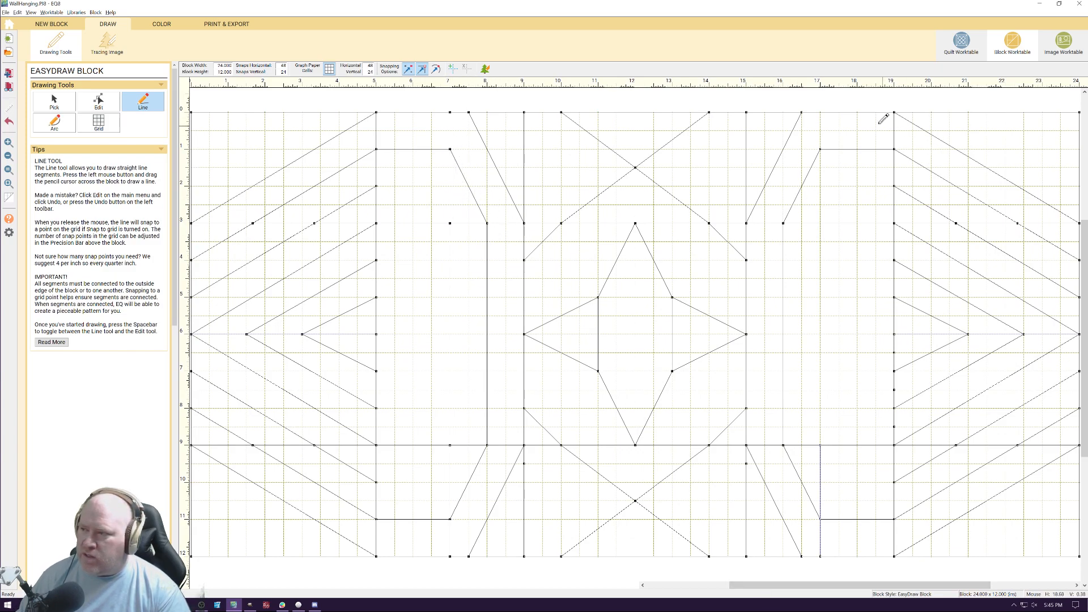
left_click_drag(823, 109, 821, 222)
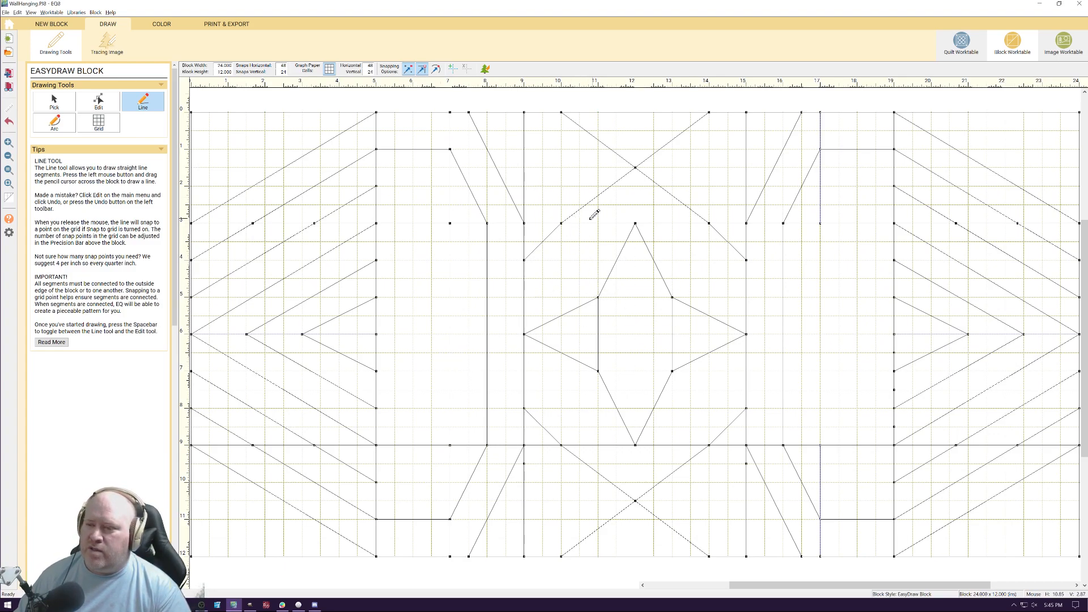
left_click_drag(542, 371, 616, 408)
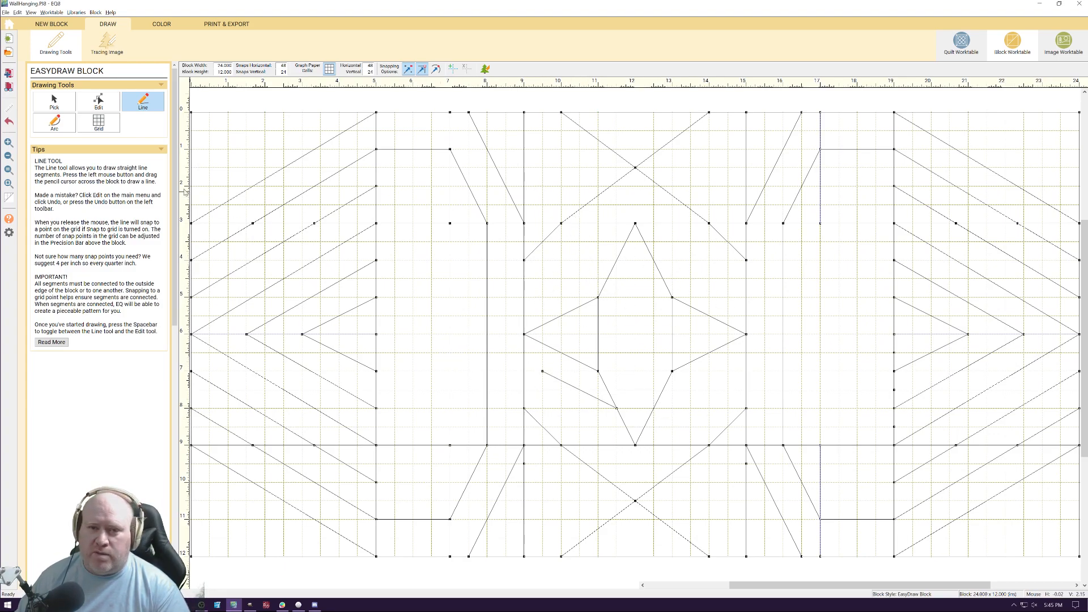
left_click(54, 102)
left_click(578, 390)
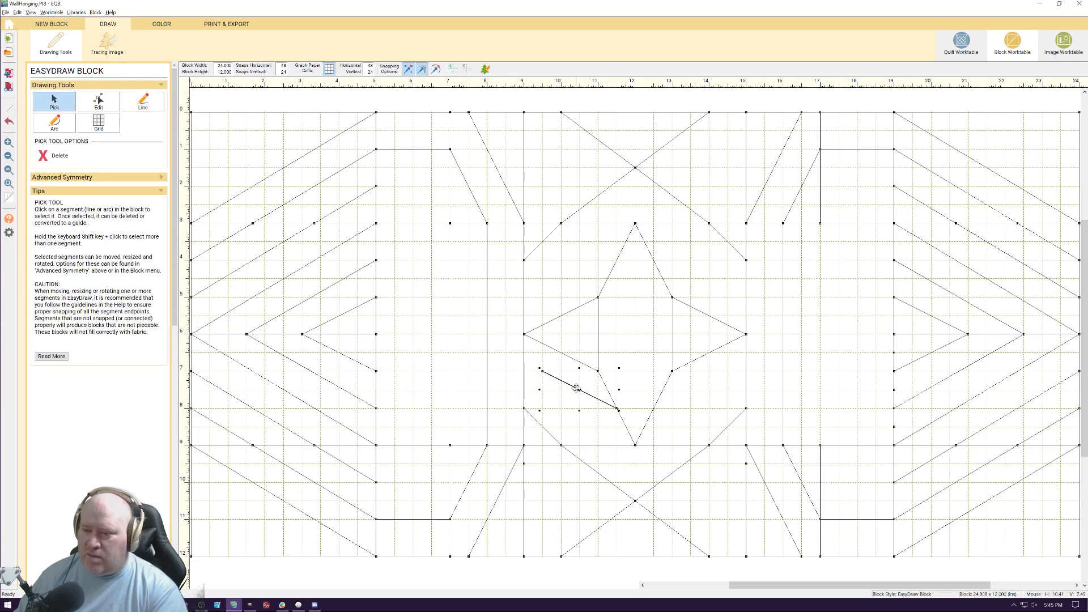
key("Delete")
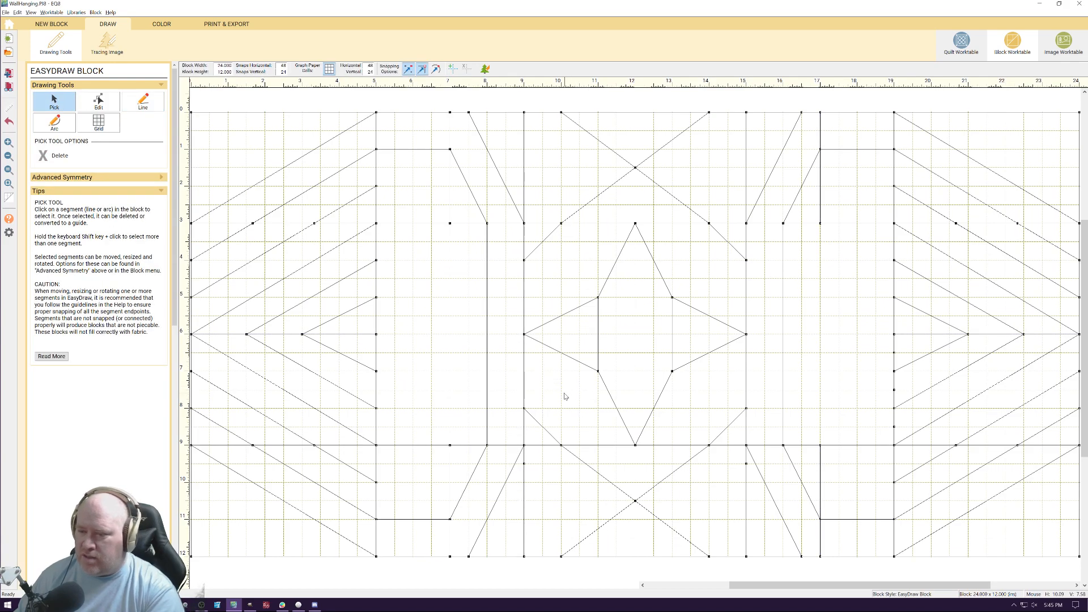
Draw lines from the star's two lower inner corners horizontally to the center section's sides and vertically down to the 9-inch line
left_click(144, 102)
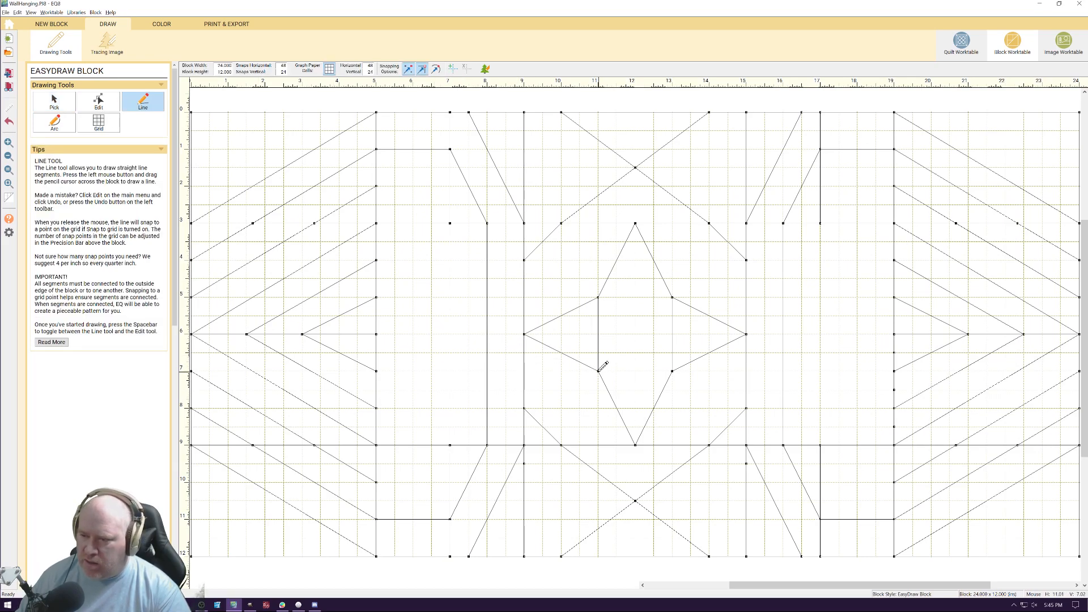
left_click_drag(560, 375, 524, 371)
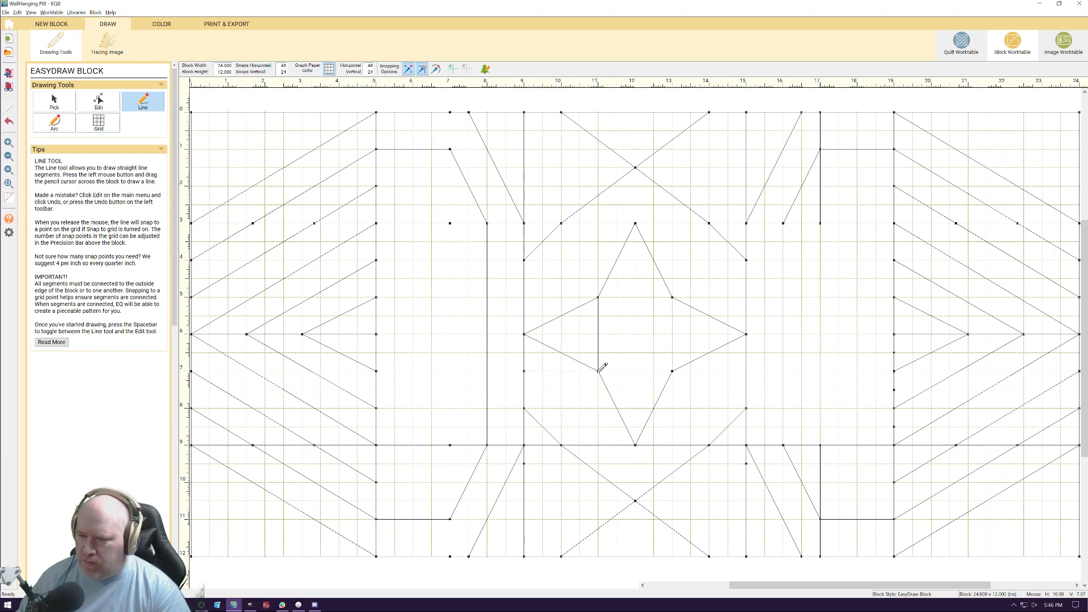
left_click_drag(599, 371, 598, 445)
left_click_drag(674, 371, 673, 446)
left_click_drag(597, 373, 746, 372)
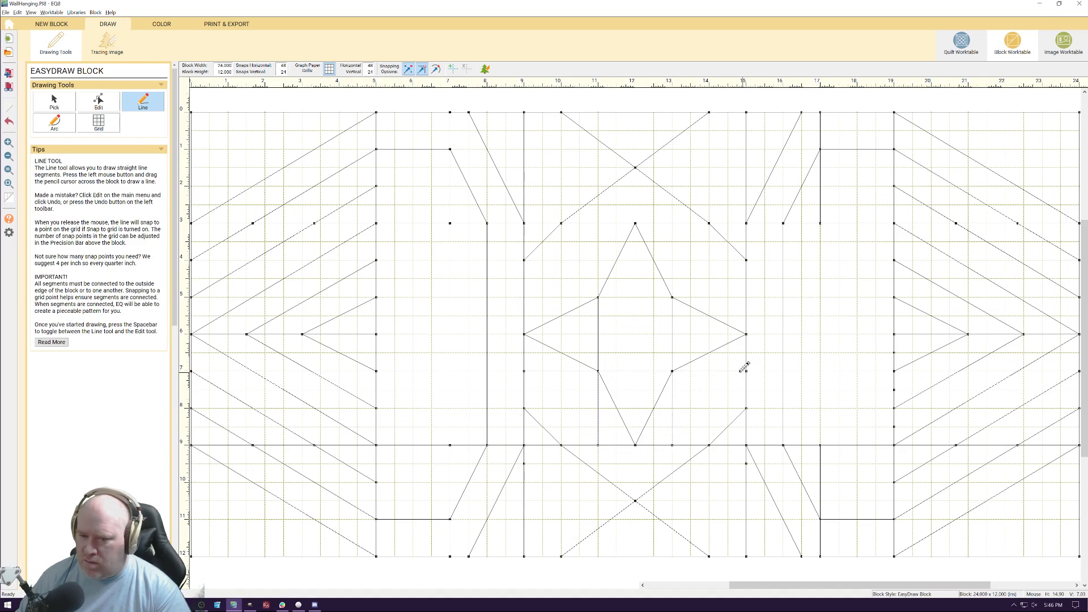
Draw lines from the star's two upper inner corners horizontally to the center section's sides and vertically up to the 3-inch line
left_click_drag(673, 297, 524, 297)
left_click_drag(674, 296, 746, 297)
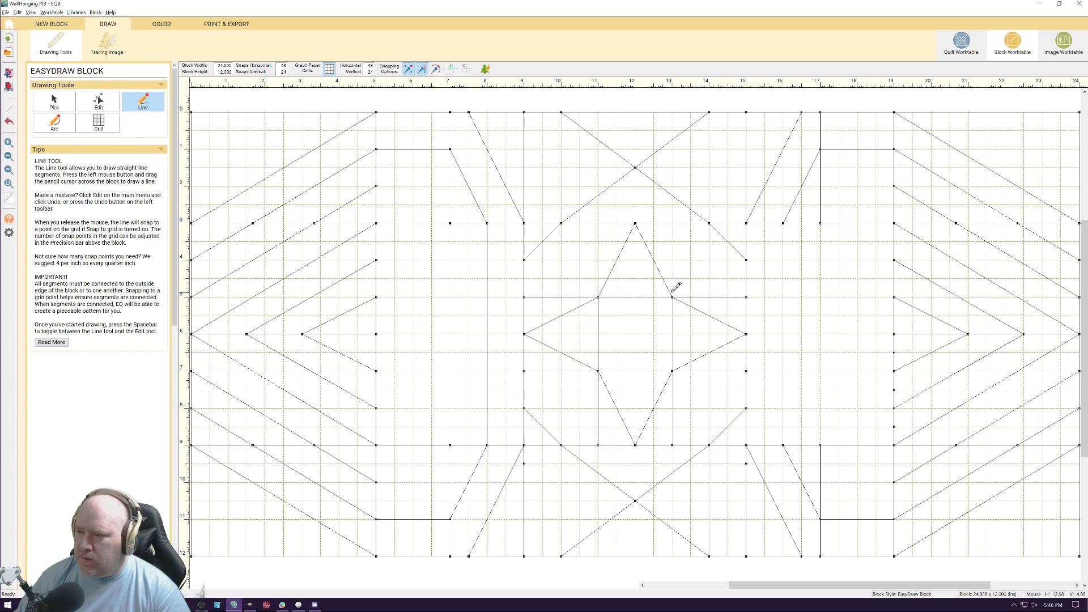
left_click_drag(673, 296, 673, 222)
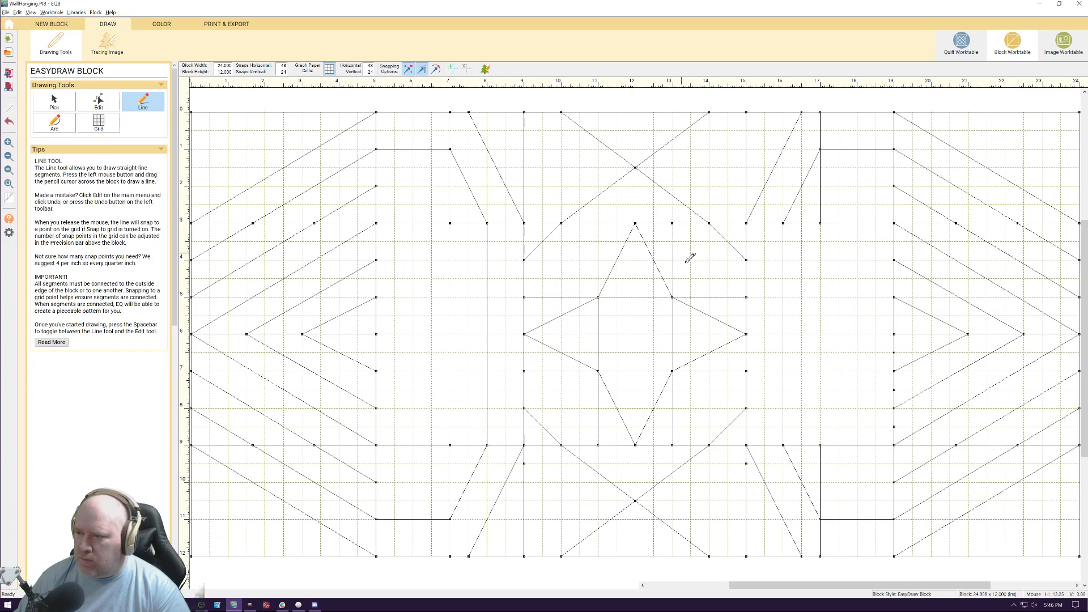
left_click_drag(599, 296, 598, 222)
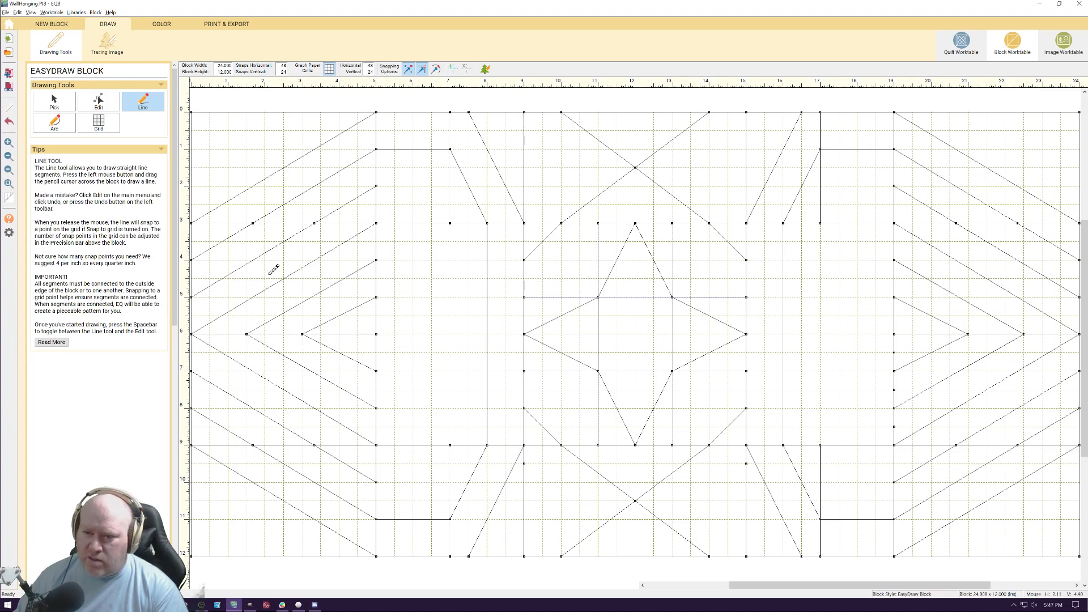
Draw horizontal lines at the 6-inch height connecting the star's two side points to the chevron sections, with a break at the 16-inch position
left_click_drag(446, 338, 524, 335)
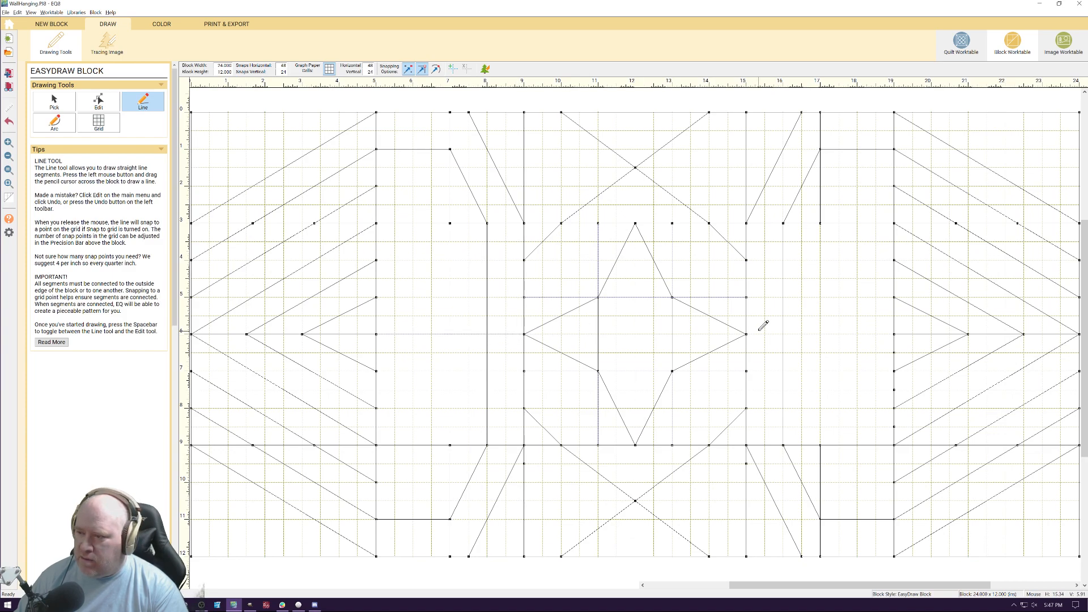
left_click_drag(748, 333, 894, 334)
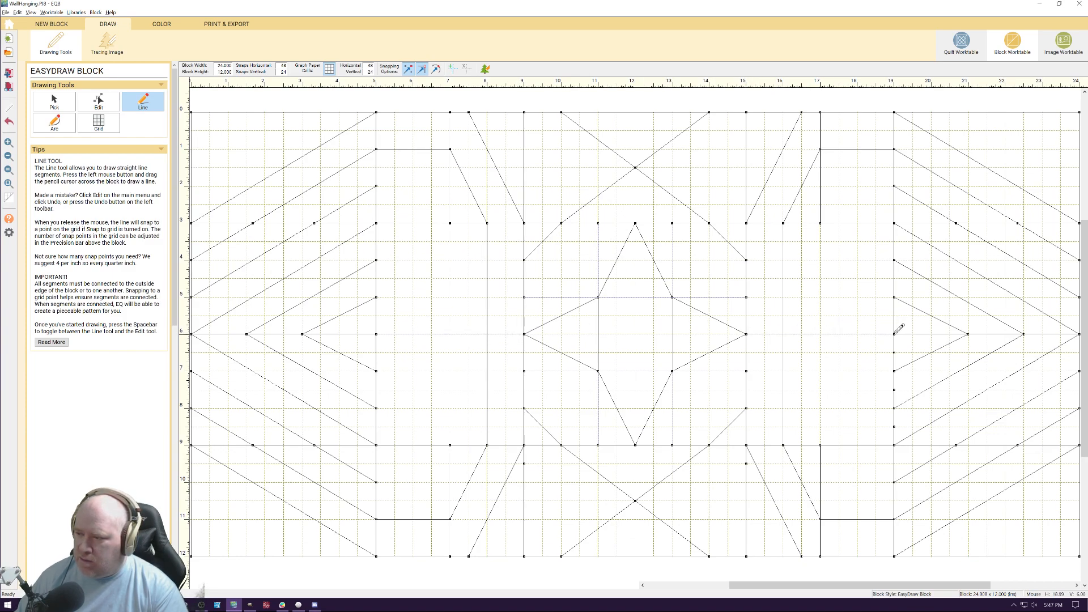
left_click_drag(747, 334, 781, 335)
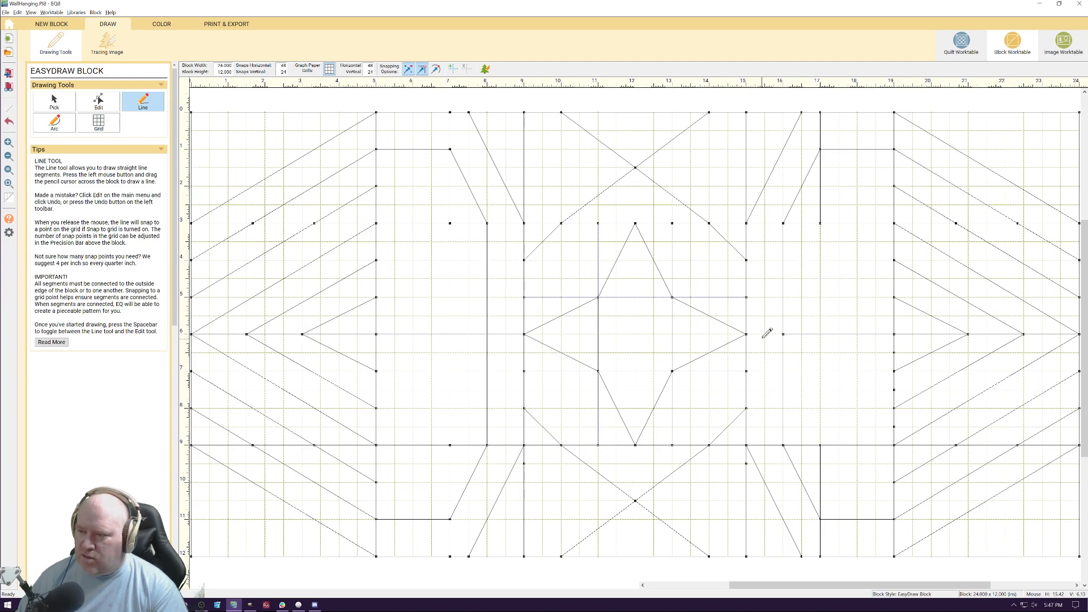
left_click_drag(783, 335, 805, 334)
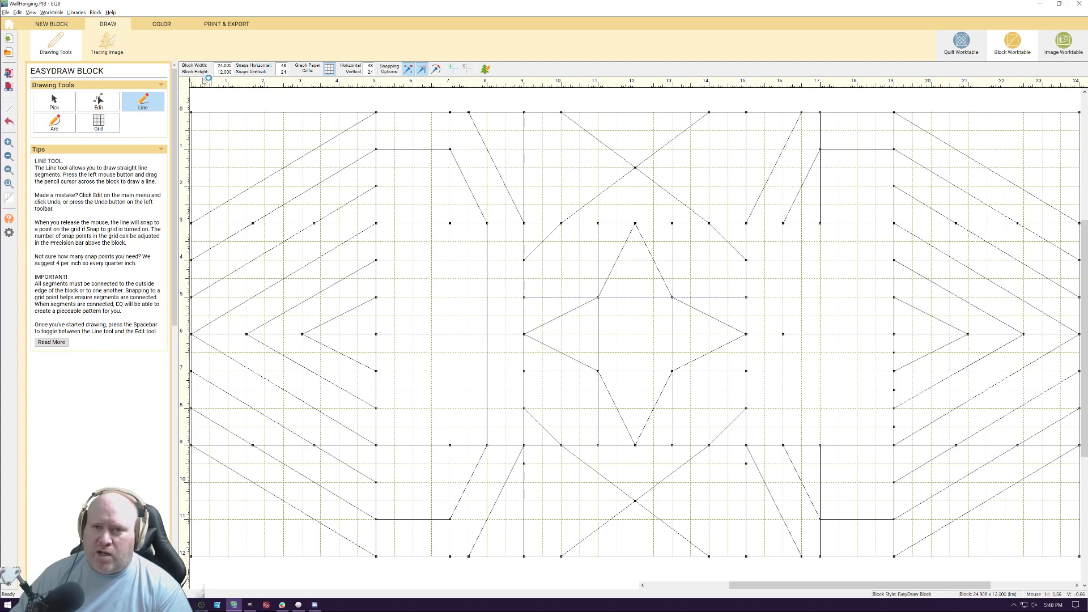
Show the star block with its fabric coloring and return to the wall hanging quilt layout
left_click(165, 25)
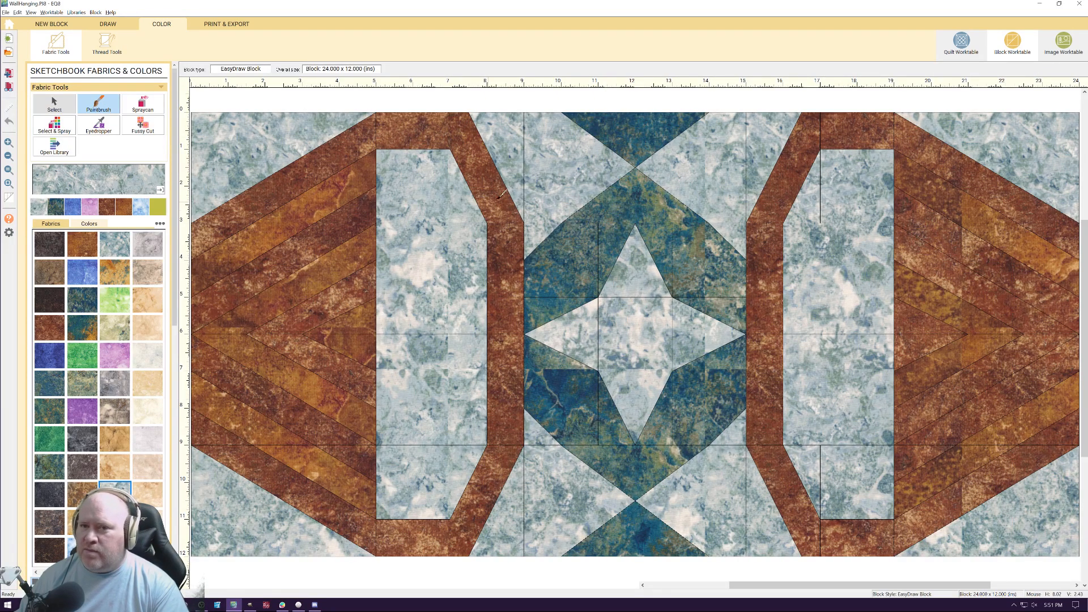
left_click(969, 50)
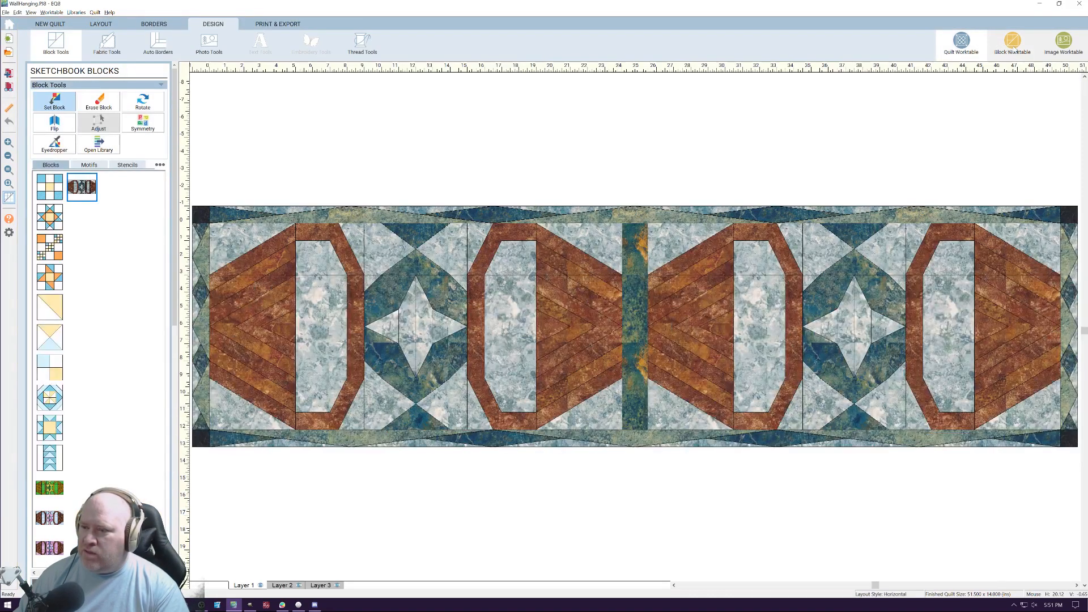